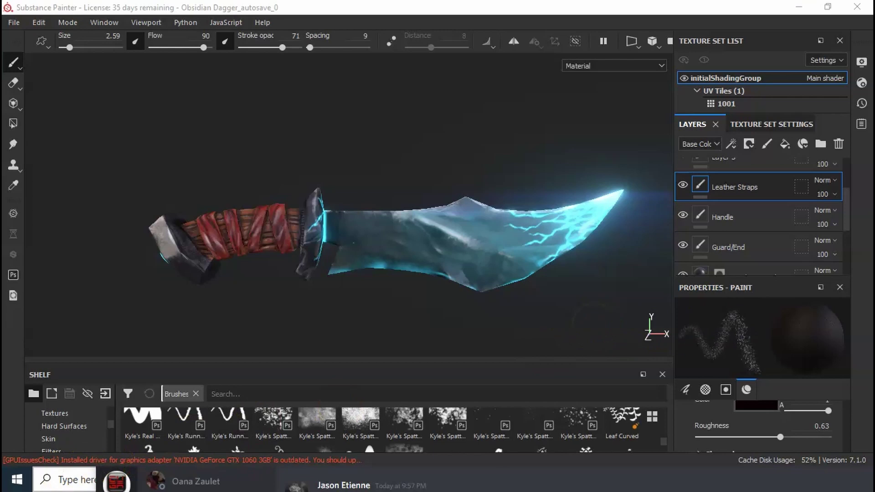
# Examine the textured dagger from several angles, from the pommel to the glowing blade tip.
pyautogui.keyDown('alt'); pyautogui.moveTo(555, 290); pyautogui.dragTo(513, 278); pyautogui.keyUp('alt')
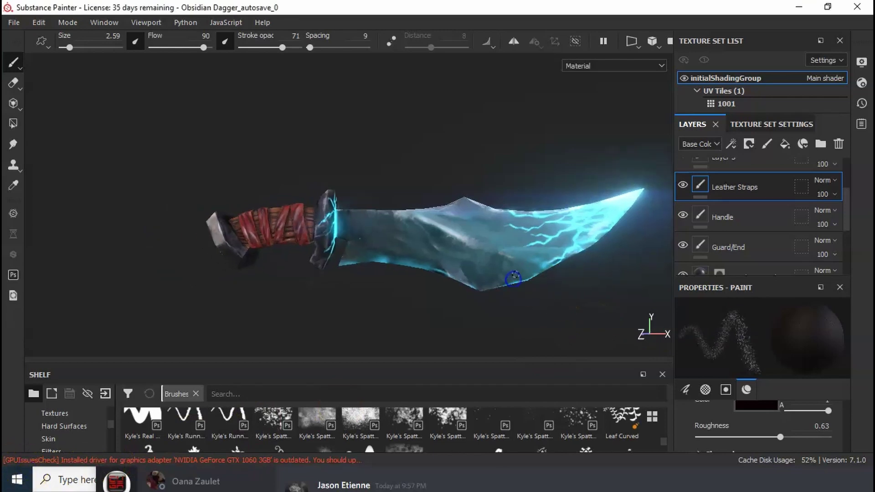
pyautogui.keyDown('alt'); pyautogui.moveTo(513, 278); pyautogui.dragTo(451, 258, button='middle'); pyautogui.keyUp('alt')
pyautogui.keyDown('alt'); pyautogui.moveTo(451, 259); pyautogui.dragTo(776, 270, button='right'); pyautogui.keyUp('alt')
pyautogui.keyDown('alt'); pyautogui.moveTo(329, 231); pyautogui.dragTo(275, 296, button='middle'); pyautogui.keyUp('alt')
pyautogui.keyDown('alt'); pyautogui.moveTo(276, 297); pyautogui.dragTo(392, 267); pyautogui.keyUp('alt')
pyautogui.keyDown('alt'); pyautogui.moveTo(393, 267); pyautogui.dragTo(452, 267, button='right'); pyautogui.keyUp('alt')
pyautogui.keyDown('alt'); pyautogui.moveTo(452, 267); pyautogui.dragTo(469, 276); pyautogui.keyUp('alt')
pyautogui.keyDown('alt'); pyautogui.moveTo(455, 234); pyautogui.dragTo(497, 260); pyautogui.keyUp('alt')
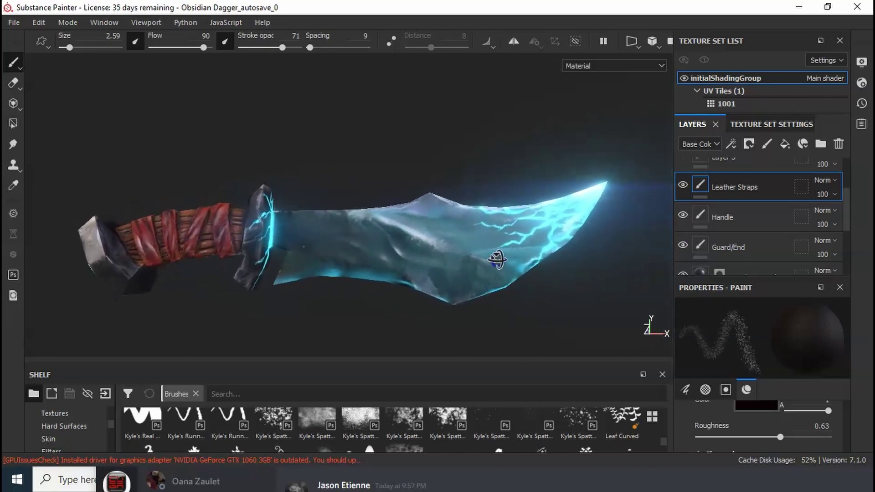
pyautogui.keyDown('alt'); pyautogui.moveTo(378, 297); pyautogui.dragTo(393, 257); pyautogui.keyUp('alt')
pyautogui.keyDown('alt'); pyautogui.moveTo(393, 257); pyautogui.dragTo(435, 263, button='middle'); pyautogui.keyUp('alt')
pyautogui.keyDown('alt'); pyautogui.moveTo(438, 263); pyautogui.dragTo(538, 258, button='right'); pyautogui.keyUp('alt')
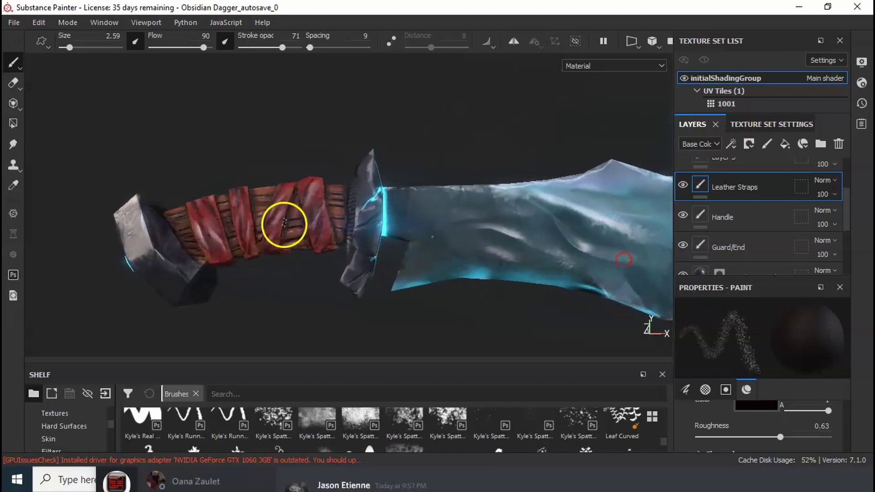
# Examine the painted leather straps, wooden handle, pommel and guard up close from both sides.
pyautogui.keyDown('alt'); pyautogui.moveTo(292, 227); pyautogui.dragTo(413, 224, button='middle'); pyautogui.keyUp('alt')
pyautogui.keyDown('alt'); pyautogui.moveTo(426, 224); pyautogui.dragTo(405, 241); pyautogui.keyUp('alt')
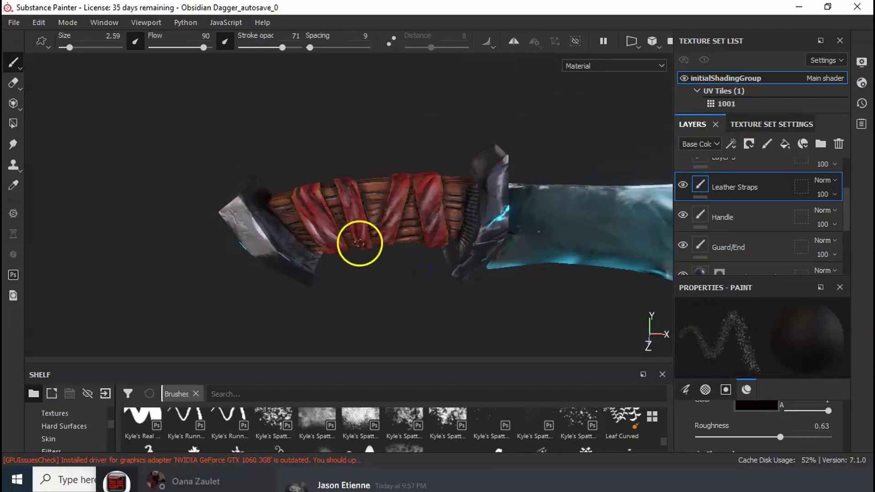
pyautogui.keyDown('alt'); pyautogui.moveTo(314, 182); pyautogui.dragTo(436, 292); pyautogui.keyUp('alt')
pyautogui.keyDown('alt'); pyautogui.moveTo(361, 249); pyautogui.dragTo(658, 234, button='right'); pyautogui.keyUp('alt')
pyautogui.keyDown('alt'); pyautogui.moveTo(233, 238); pyautogui.dragTo(325, 228, button='right'); pyautogui.keyUp('alt')
pyautogui.moveTo(325, 227)
pyautogui.keyDown('alt'); pyautogui.mouseDown()
pyautogui.moveTo(344, 211)
pyautogui.moveTo(455, 242)
pyautogui.moveTo(401, 198)
pyautogui.moveTo(392, 225)
pyautogui.moveTo(348, 248)
pyautogui.moveTo(253, 246)
pyautogui.moveTo(349, 250)
pyautogui.mouseUp(); pyautogui.keyUp('alt')
pyautogui.keyDown('alt'); pyautogui.moveTo(484, 219); pyautogui.dragTo(439, 205, button='right'); pyautogui.keyUp('alt')
pyautogui.keyDown('alt'); pyautogui.moveTo(439, 205); pyautogui.dragTo(406, 201); pyautogui.keyUp('alt')
pyautogui.moveTo(406, 201)
pyautogui.keyDown('alt'); pyautogui.mouseDown(button='middle')
pyautogui.moveTo(416, 236)
pyautogui.moveTo(404, 245)
pyautogui.mouseUp(button='middle'); pyautogui.keyUp('alt')
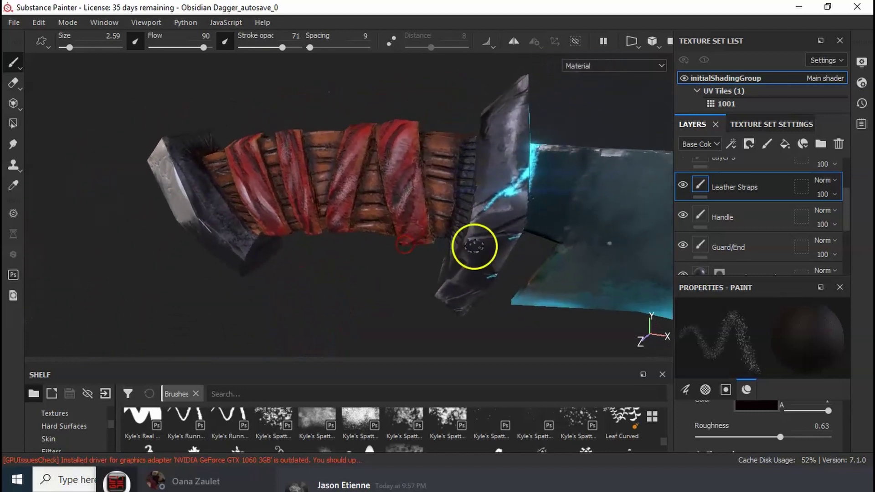
pyautogui.moveTo(460, 236)
pyautogui.keyDown('alt'); pyautogui.mouseDown()
pyautogui.moveTo(438, 238)
pyautogui.moveTo(423, 227)
pyautogui.mouseUp(); pyautogui.keyUp('alt')
pyautogui.moveTo(359, 262)
pyautogui.keyDown('alt'); pyautogui.mouseDown()
pyautogui.moveTo(410, 234)
pyautogui.moveTo(431, 252)
pyautogui.mouseUp(); pyautogui.keyUp('alt')
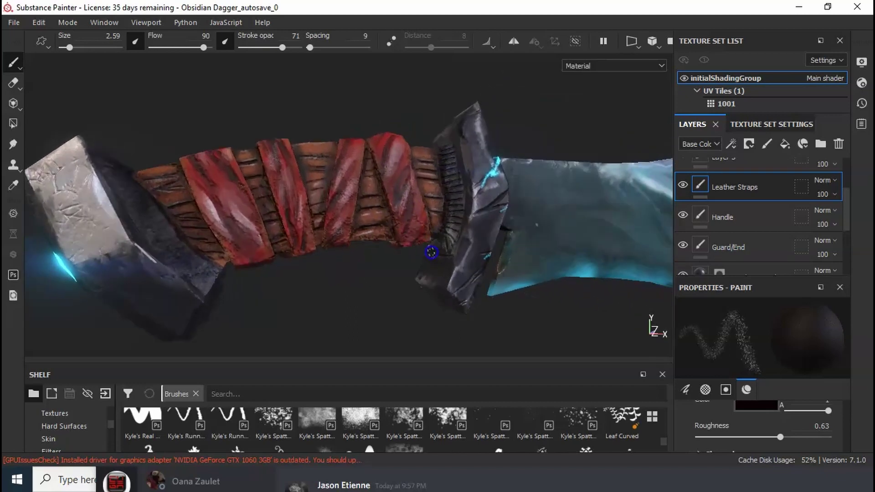
pyautogui.keyDown('alt'); pyautogui.moveTo(365, 201); pyautogui.dragTo(367, 225); pyautogui.keyUp('alt')
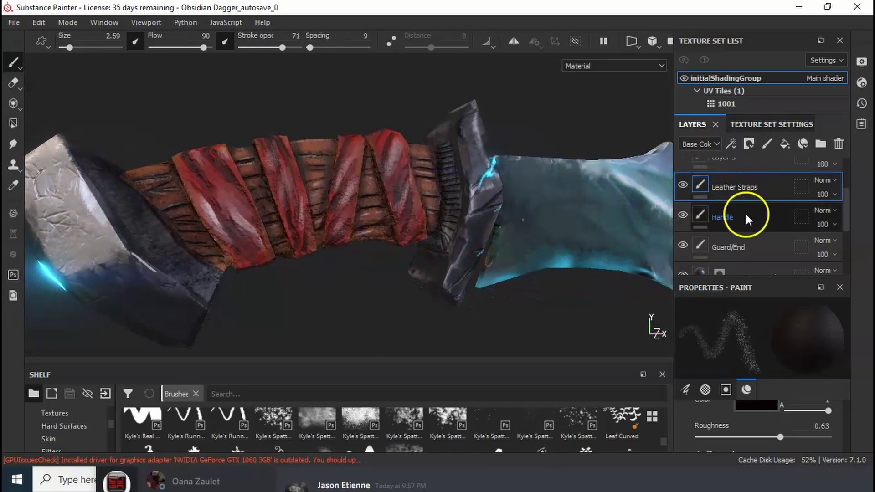
# Review the layer stack down to the Blade layer and view the whole textured dagger again.
pyautogui.scroll(3, 745, 214)
pyautogui.scroll(-5, 744, 212)
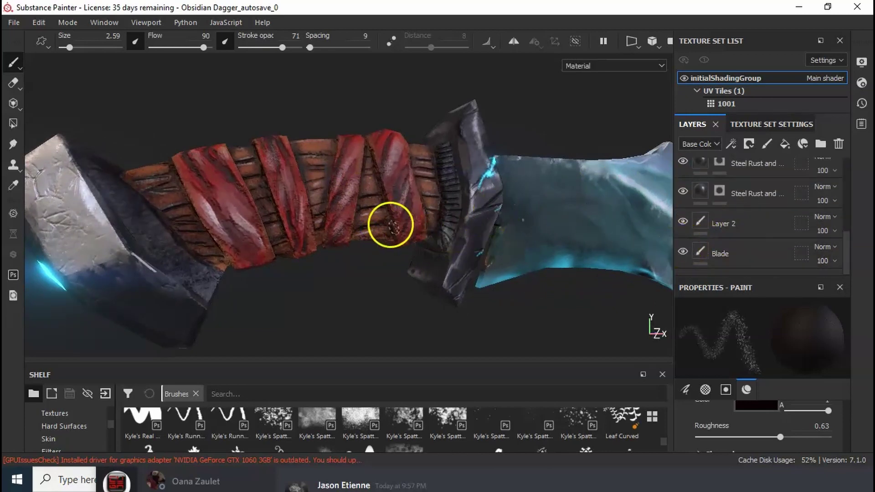
pyautogui.keyDown('alt'); pyautogui.moveTo(330, 243); pyautogui.dragTo(365, 255); pyautogui.keyUp('alt')
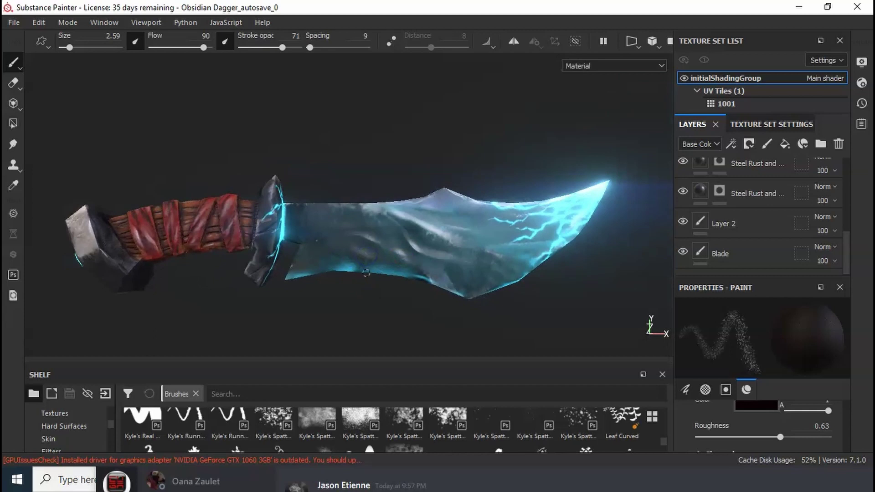
pyautogui.keyDown('alt'); pyautogui.moveTo(364, 276); pyautogui.dragTo(391, 270); pyautogui.keyUp('alt')
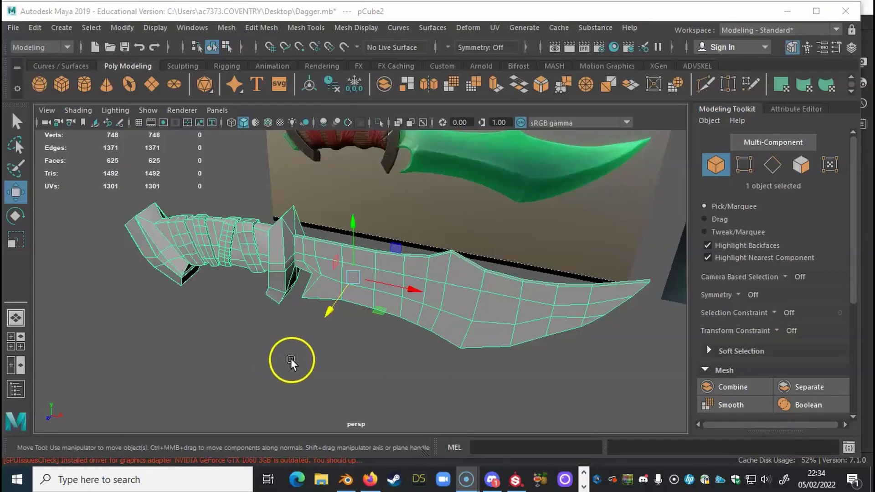
# In Maya, examine the low-poly dagger mesh together with the green dagger and blue crystal sword reference images.
pyautogui.keyDown('alt'); pyautogui.moveTo(291, 362); pyautogui.dragTo(375, 303); pyautogui.keyUp('alt')
pyautogui.keyDown('alt'); pyautogui.moveTo(404, 196); pyautogui.dragTo(409, 232); pyautogui.keyUp('alt')
pyautogui.keyDown('alt'); pyautogui.moveTo(409, 232); pyautogui.dragTo(542, 296, button='right'); pyautogui.keyUp('alt')
pyautogui.keyDown('alt'); pyautogui.moveTo(543, 296); pyautogui.dragTo(336, 274); pyautogui.keyUp('alt')
pyautogui.keyDown('alt'); pyautogui.moveTo(413, 308); pyautogui.dragTo(385, 298, button='right'); pyautogui.keyUp('alt')
pyautogui.keyDown('alt'); pyautogui.moveTo(385, 299); pyautogui.dragTo(383, 332); pyautogui.keyUp('alt')
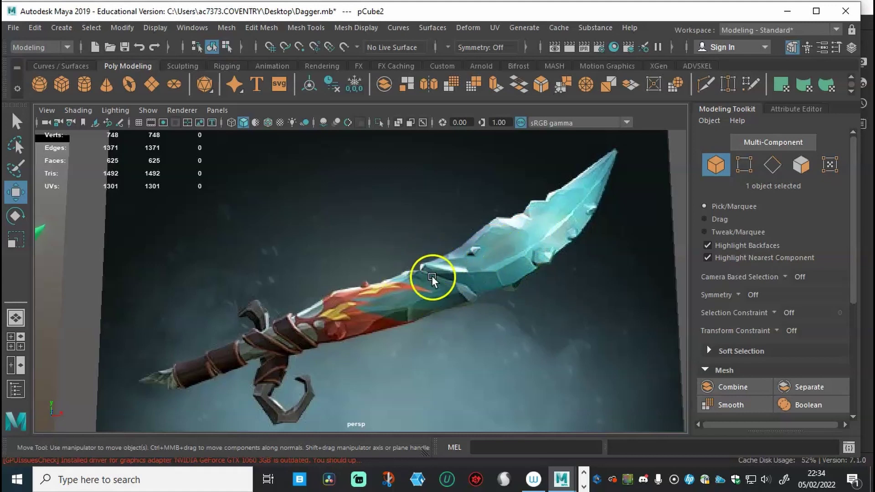
pyautogui.keyDown('alt'); pyautogui.moveTo(455, 314); pyautogui.dragTo(268, 290, button='right'); pyautogui.keyUp('alt')
pyautogui.keyDown('alt'); pyautogui.moveTo(314, 309); pyautogui.dragTo(474, 304, button='middle'); pyautogui.keyUp('alt')
pyautogui.keyDown('alt'); pyautogui.moveTo(474, 306); pyautogui.dragTo(238, 240); pyautogui.keyUp('alt')
pyautogui.keyDown('alt'); pyautogui.moveTo(239, 240); pyautogui.dragTo(331, 265, button='middle'); pyautogui.keyUp('alt')
pyautogui.keyDown('alt'); pyautogui.moveTo(331, 265); pyautogui.dragTo(338, 314, button='right'); pyautogui.keyUp('alt')
pyautogui.keyDown('alt'); pyautogui.moveTo(203, 250); pyautogui.dragTo(230, 277); pyautogui.keyUp('alt')
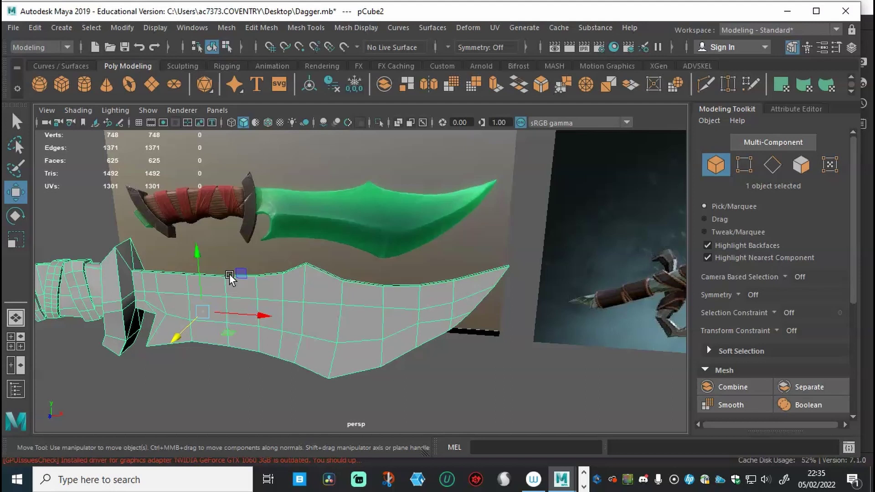
# Compare the low-poly dagger's blade, guard and handle shapes with the green dagger reference image.
pyautogui.keyDown('alt'); pyautogui.moveTo(209, 302); pyautogui.dragTo(367, 316); pyautogui.keyUp('alt')
pyautogui.keyDown('alt'); pyautogui.moveTo(367, 316); pyautogui.dragTo(486, 313, button='right'); pyautogui.keyUp('alt')
pyautogui.keyDown('alt'); pyautogui.moveTo(486, 313); pyautogui.dragTo(446, 365); pyautogui.keyUp('alt')
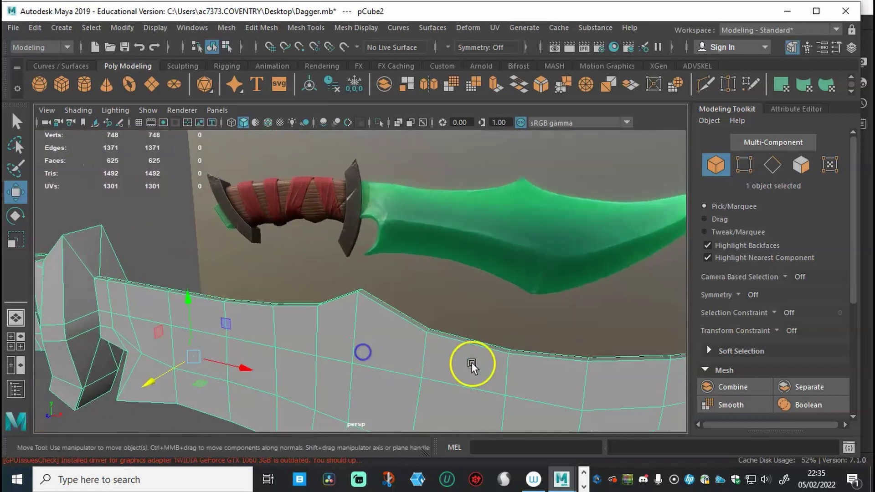
pyautogui.keyDown('alt'); pyautogui.moveTo(445, 366); pyautogui.dragTo(336, 341, button='right'); pyautogui.keyUp('alt')
pyautogui.keyDown('alt'); pyautogui.moveTo(336, 342); pyautogui.dragTo(377, 328); pyautogui.keyUp('alt')
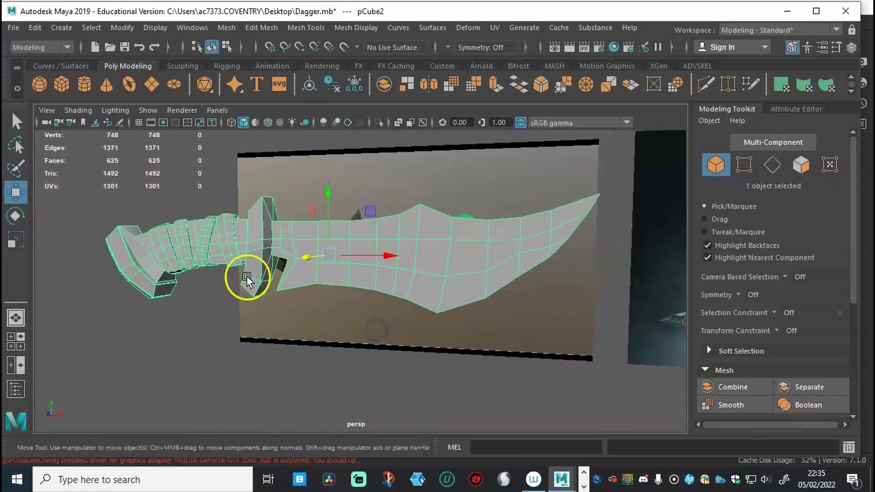
pyautogui.keyDown('alt'); pyautogui.moveTo(334, 297); pyautogui.dragTo(361, 298); pyautogui.keyUp('alt')
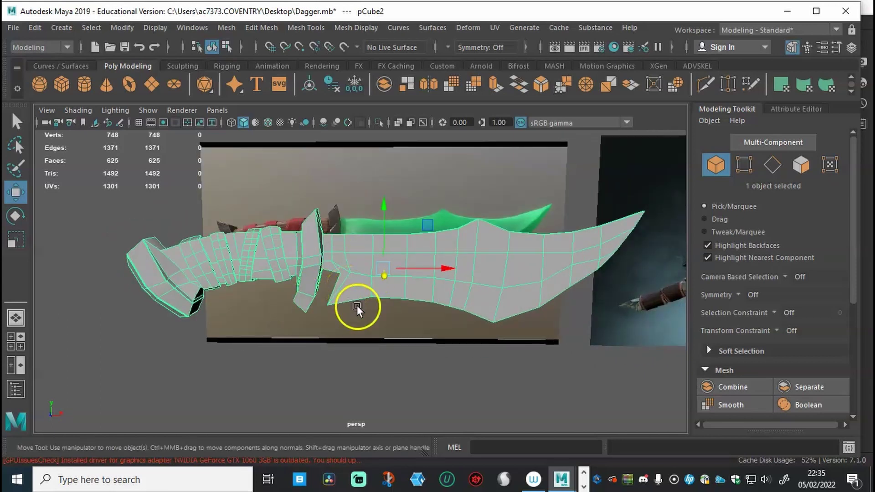
pyautogui.keyDown('alt'); pyautogui.moveTo(370, 313); pyautogui.dragTo(322, 282, button='right'); pyautogui.keyUp('alt')
pyautogui.keyDown('alt'); pyautogui.moveTo(322, 281); pyautogui.dragTo(355, 297); pyautogui.keyUp('alt')
# Open the UV Editor and examine the dagger's UV shells.
pyautogui.click(494, 31)
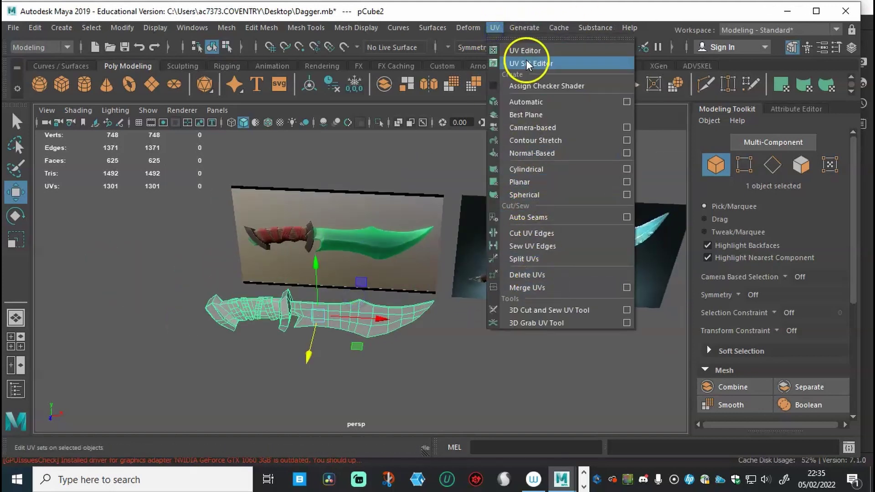
pyautogui.click(526, 52)
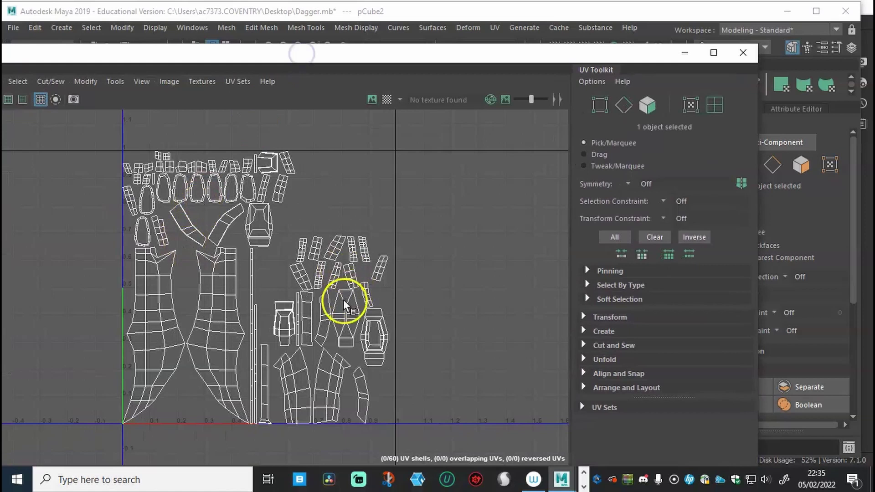
pyautogui.moveTo(343, 56); pyautogui.dragTo(378, 46)
pyautogui.scroll(3, 347, 238)
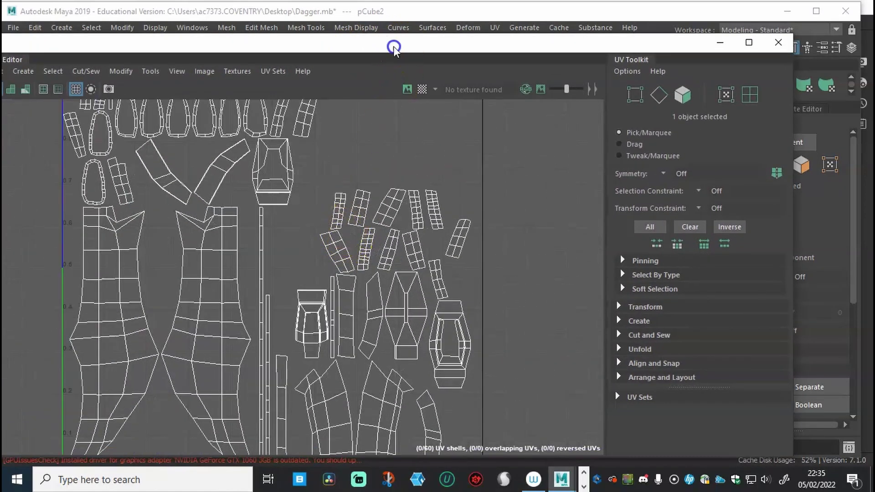
# Close the UV Editor and examine the low-poly mesh around the handle and guard.
pyautogui.click(778, 42)
pyautogui.keyDown('alt'); pyautogui.moveTo(273, 364); pyautogui.dragTo(311, 308); pyautogui.keyUp('alt')
pyautogui.keyDown('alt'); pyautogui.moveTo(311, 308); pyautogui.dragTo(432, 209, button='right'); pyautogui.keyUp('alt')
pyautogui.keyDown('alt'); pyautogui.moveTo(431, 209); pyautogui.dragTo(333, 238); pyautogui.keyUp('alt')
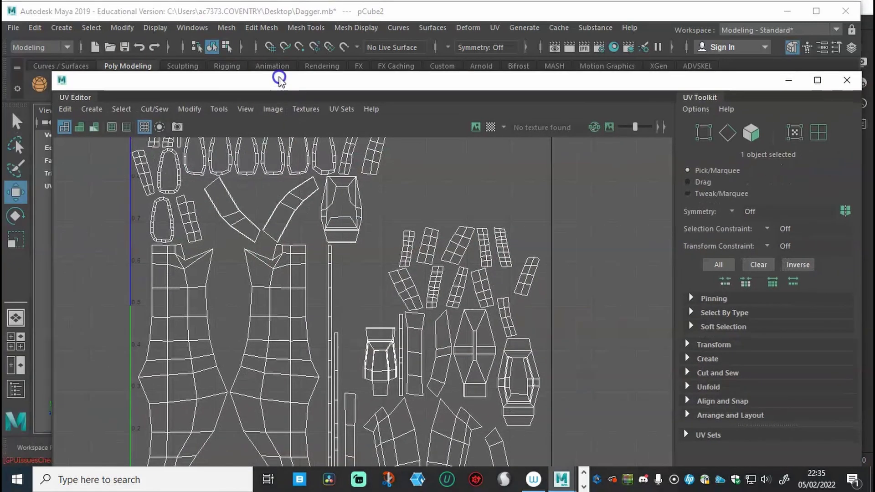
# Review the dagger's full UV layout and move the UV Editor window out of the way.
pyautogui.moveTo(274, 74); pyautogui.dragTo(261, 62)
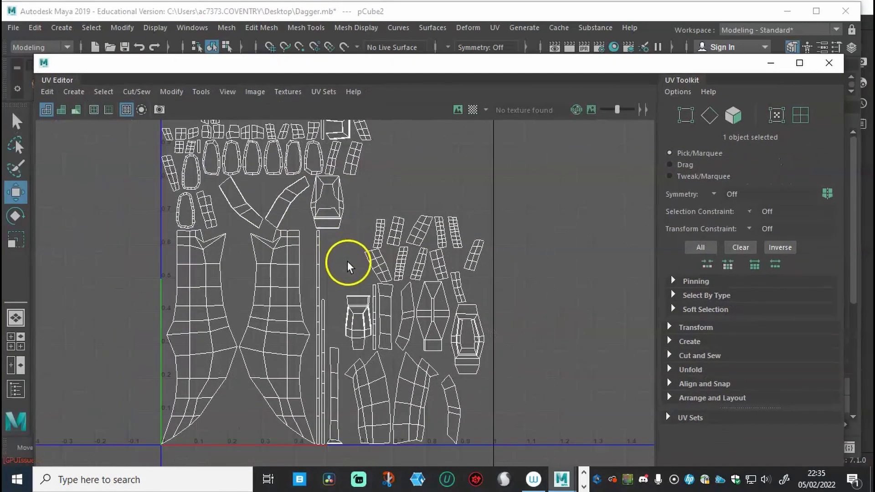
pyautogui.scroll(-2, 326, 199)
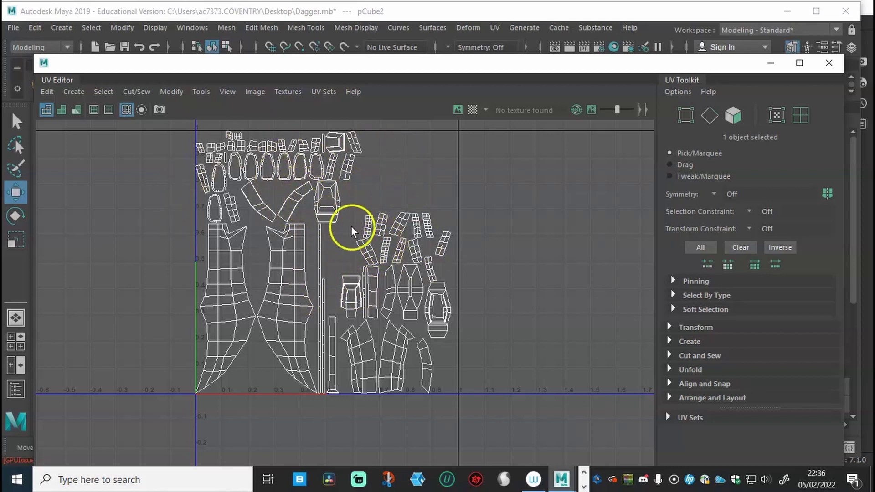
pyautogui.moveTo(326, 61); pyautogui.dragTo(0, 119)
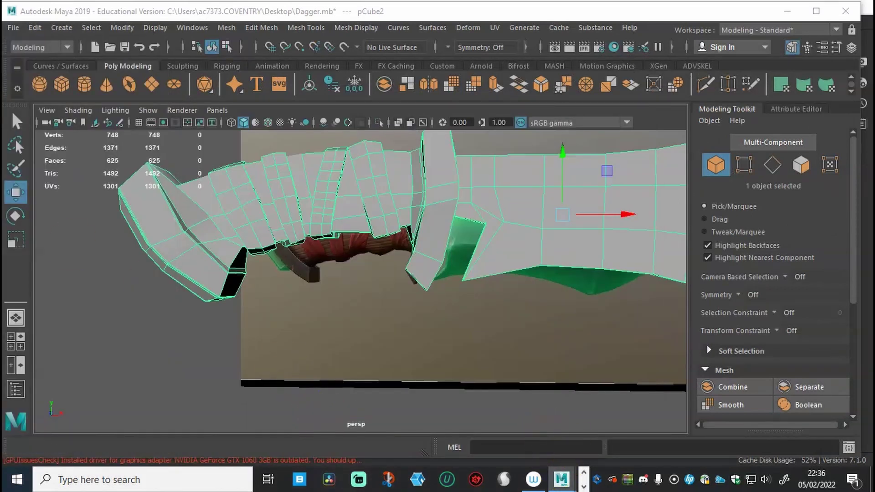
# Bring the Blender window into view and examine the sculpted Dagger4 mesh's blade folds, guard and handle wraps from both sides.
pyautogui.moveTo(874, 109); pyautogui.dragTo(339, 30)
pyautogui.moveTo(381, 127); pyautogui.dragTo(523, 203, button='middle')
pyautogui.scroll(-2, 843, 422)
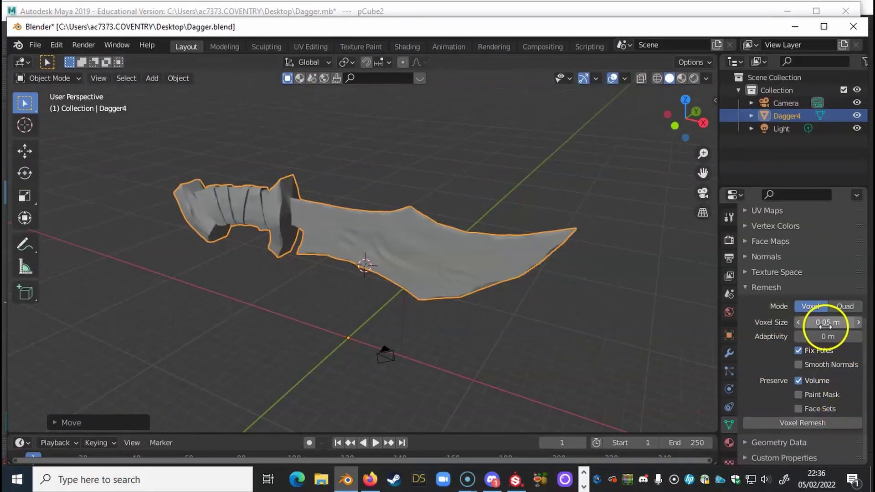
pyautogui.moveTo(437, 272); pyautogui.dragTo(390, 268, button='middle')
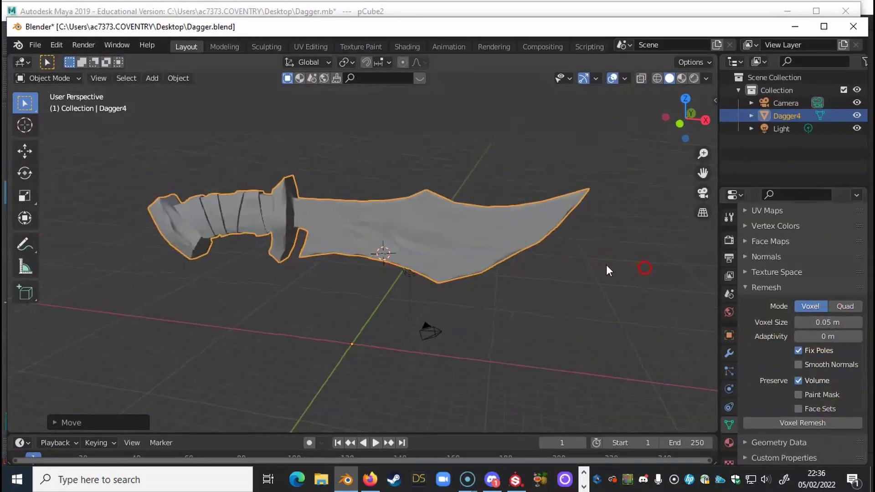
pyautogui.scroll(3, 326, 288)
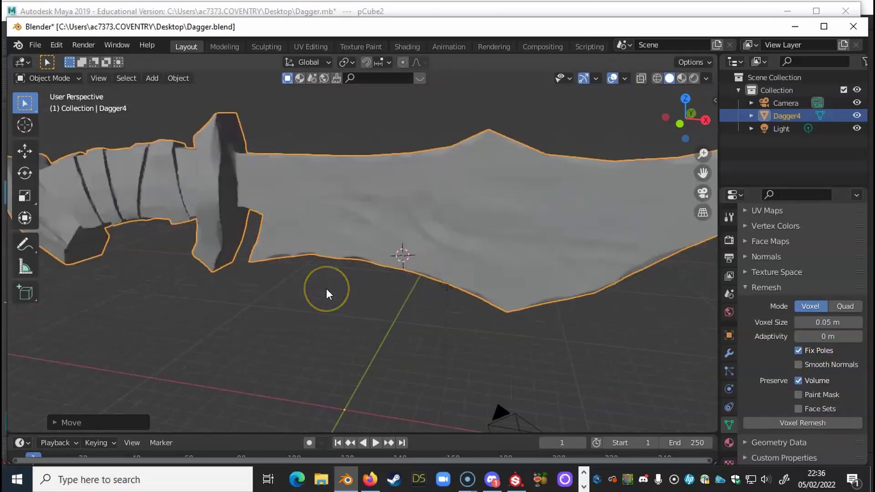
pyautogui.moveTo(326, 284)
pyautogui.mouseDown(button='middle')
pyautogui.moveTo(344, 307)
pyautogui.moveTo(341, 322)
pyautogui.moveTo(228, 313)
pyautogui.moveTo(278, 298)
pyautogui.moveTo(281, 266)
pyautogui.mouseUp(button='middle')
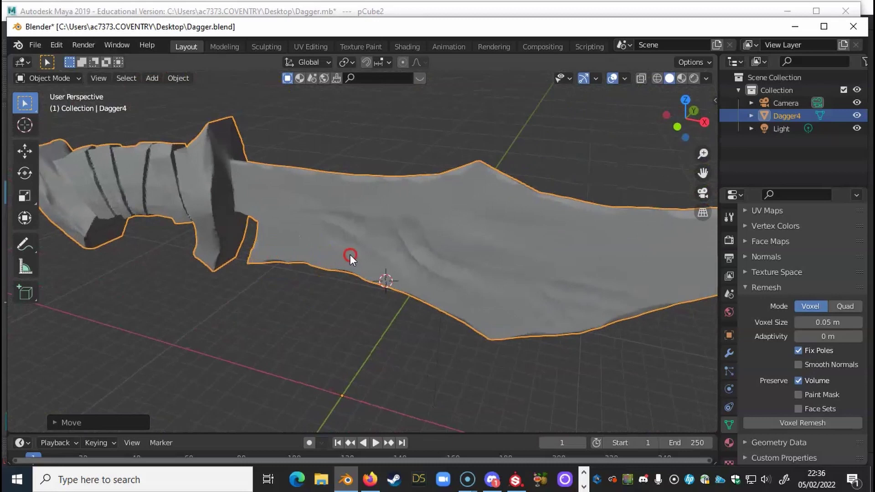
pyautogui.moveTo(404, 195)
pyautogui.mouseDown(button='middle')
pyautogui.moveTo(389, 219)
pyautogui.moveTo(437, 186)
pyautogui.mouseUp(button='middle')
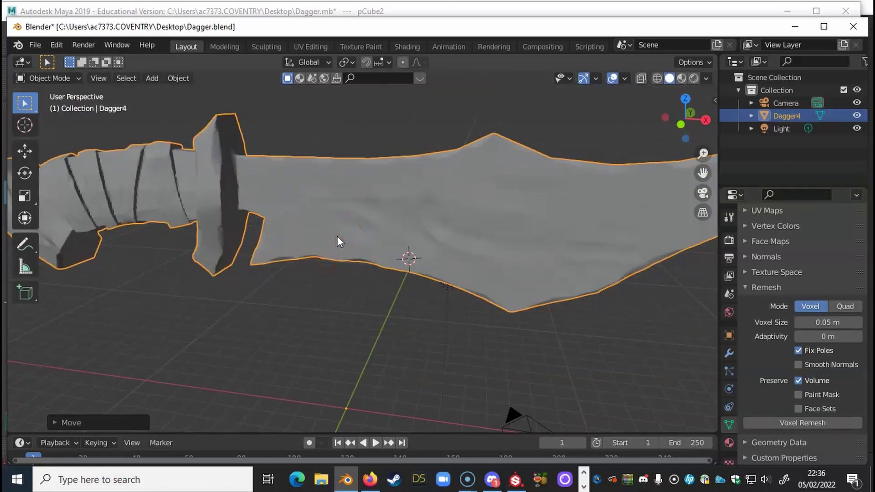
pyautogui.scroll(-3, 390, 249)
pyautogui.scroll(2, 390, 250)
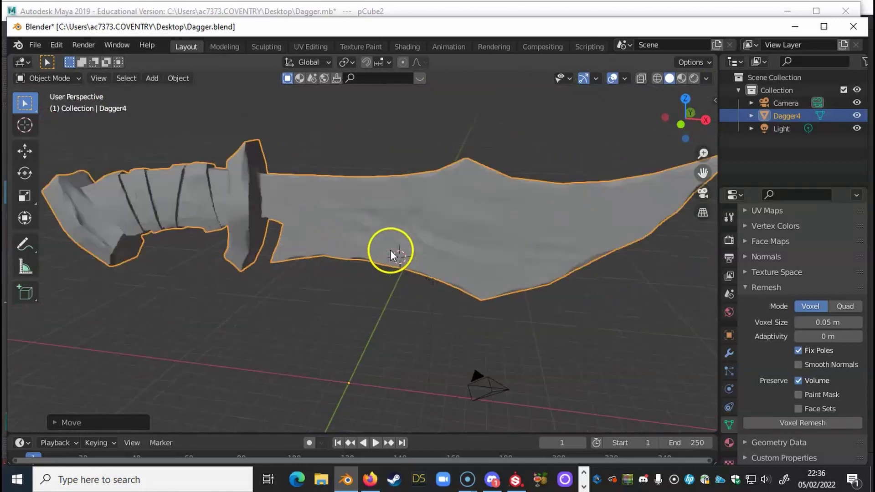
pyautogui.moveTo(460, 268)
pyautogui.mouseDown(button='middle')
pyautogui.moveTo(439, 273)
pyautogui.moveTo(430, 242)
pyautogui.moveTo(369, 244)
pyautogui.moveTo(345, 259)
pyautogui.moveTo(241, 240)
pyautogui.moveTo(455, 260)
pyautogui.moveTo(456, 205)
pyautogui.moveTo(419, 210)
pyautogui.moveTo(439, 239)
pyautogui.moveTo(404, 234)
pyautogui.moveTo(428, 242)
pyautogui.moveTo(332, 249)
pyautogui.moveTo(338, 224)
pyautogui.moveTo(410, 243)
pyautogui.moveTo(399, 264)
pyautogui.mouseUp(button='middle')
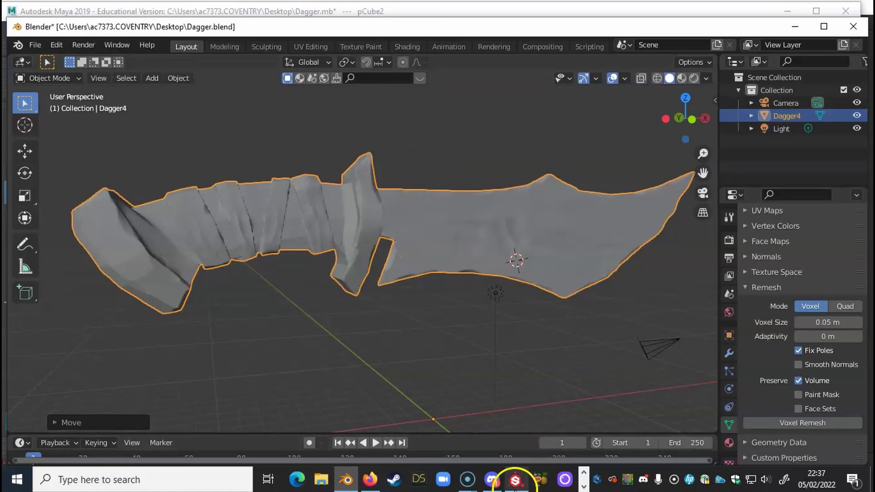
# Switch to Substance Painter and examine the textured dagger's blade surface, glowing edges and handle from above and at an angle.
pyautogui.click(514, 483)
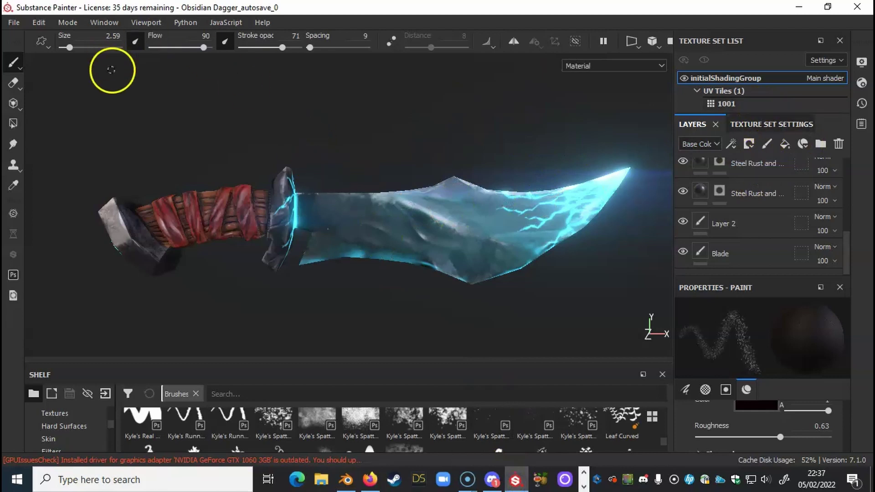
pyautogui.click(16, 23)
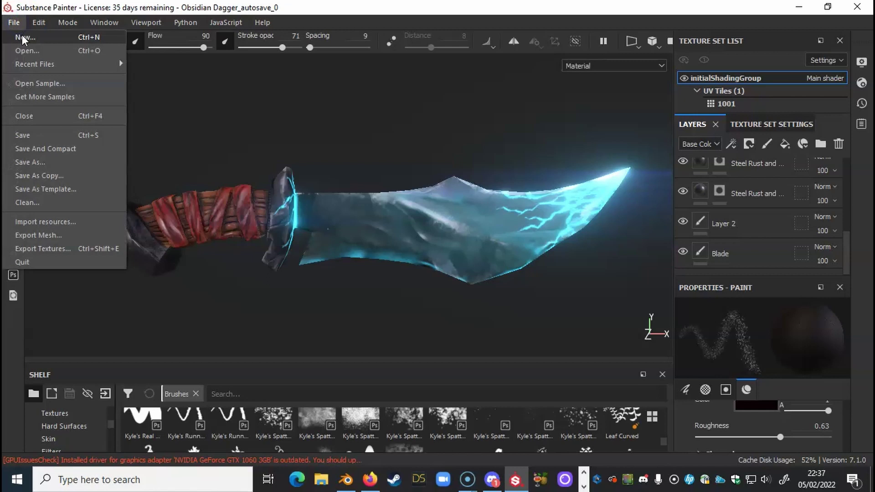
pyautogui.press('Escape')
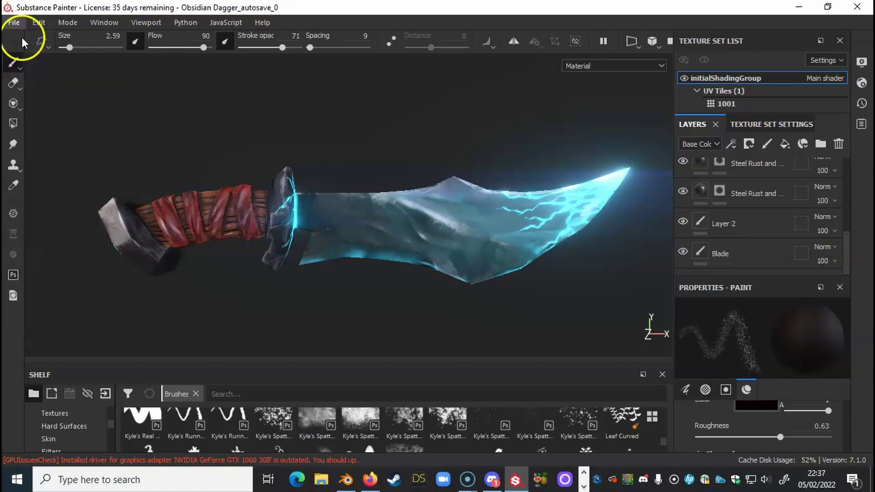
pyautogui.click(67, 22)
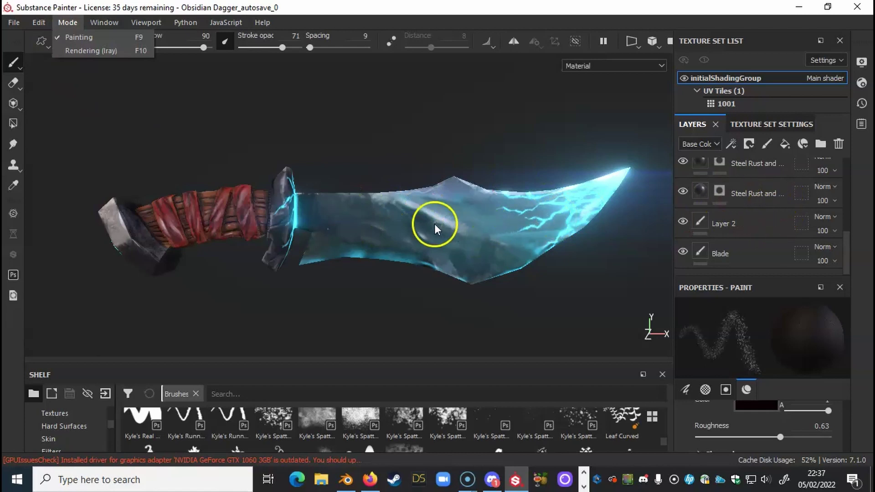
pyautogui.click(372, 217)
pyautogui.keyDown('alt'); pyautogui.moveTo(377, 217); pyautogui.dragTo(383, 167); pyautogui.keyUp('alt')
pyautogui.keyDown('alt'); pyautogui.moveTo(437, 206); pyautogui.dragTo(433, 143); pyautogui.keyUp('alt')
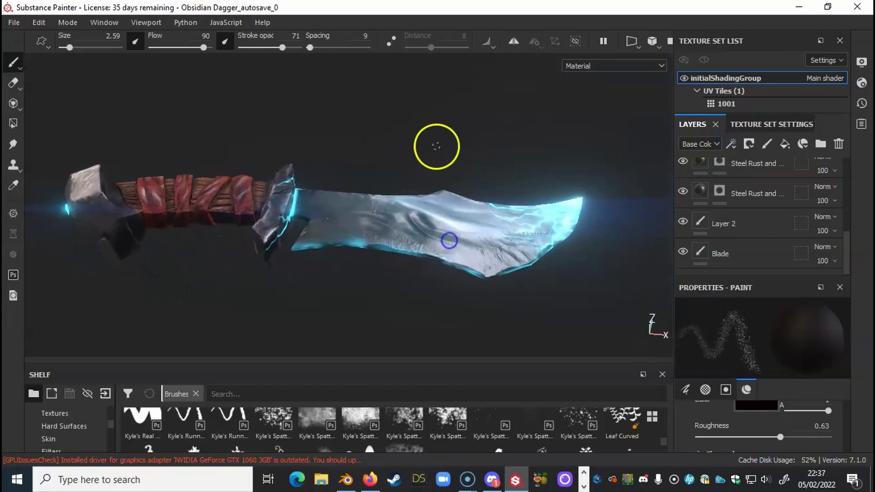
pyautogui.keyDown('alt'); pyautogui.moveTo(260, 201); pyautogui.dragTo(395, 269); pyautogui.keyUp('alt')
pyautogui.keyDown('alt'); pyautogui.moveTo(397, 278); pyautogui.dragTo(500, 299, button='right'); pyautogui.keyUp('alt')
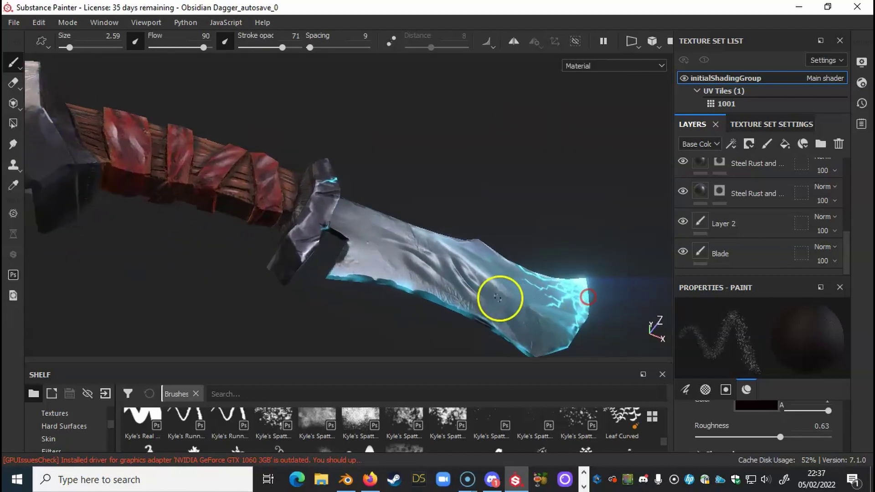
# Examine the textured dagger's handle wraps, guard, pommel and glowing blade from several angles.
pyautogui.keyDown('alt'); pyautogui.moveTo(500, 299); pyautogui.dragTo(477, 269); pyautogui.keyUp('alt')
pyautogui.keyDown('alt'); pyautogui.moveTo(478, 268); pyautogui.dragTo(457, 227, button='middle'); pyautogui.keyUp('alt')
pyautogui.keyDown('alt'); pyautogui.moveTo(338, 246); pyautogui.dragTo(434, 214, button='right'); pyautogui.keyUp('alt')
pyautogui.keyDown('alt'); pyautogui.moveTo(433, 215); pyautogui.dragTo(381, 242); pyautogui.keyUp('alt')
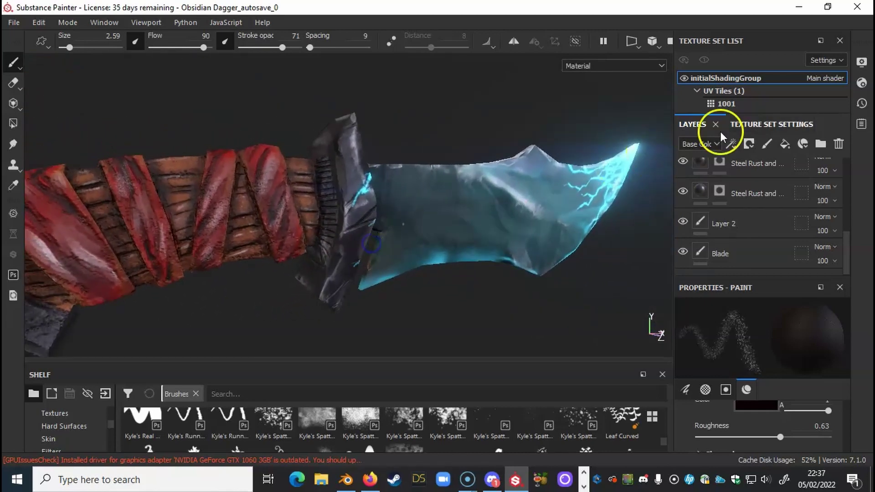
pyautogui.keyDown('alt'); pyautogui.moveTo(269, 201); pyautogui.dragTo(329, 206, button='middle'); pyautogui.keyUp('alt')
pyautogui.keyDown('alt'); pyautogui.moveTo(322, 215); pyautogui.dragTo(242, 207, button='right'); pyautogui.keyUp('alt')
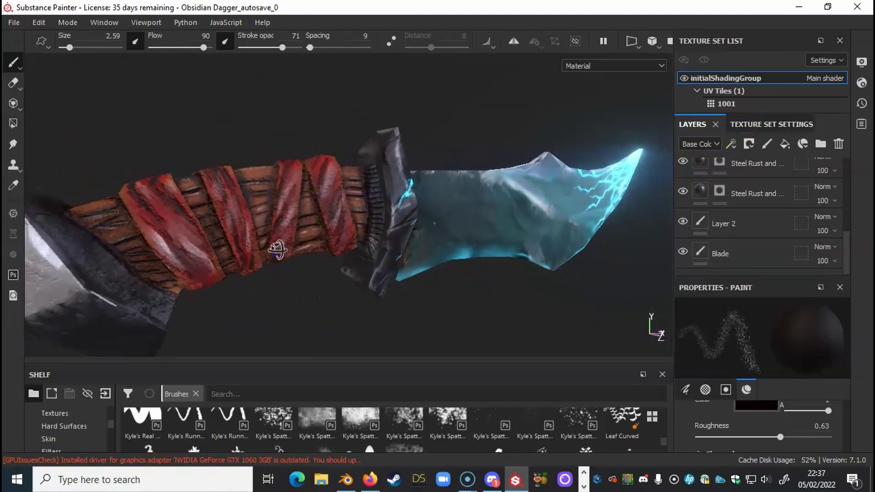
pyautogui.keyDown('alt'); pyautogui.moveTo(275, 249); pyautogui.dragTo(263, 249); pyautogui.keyUp('alt')
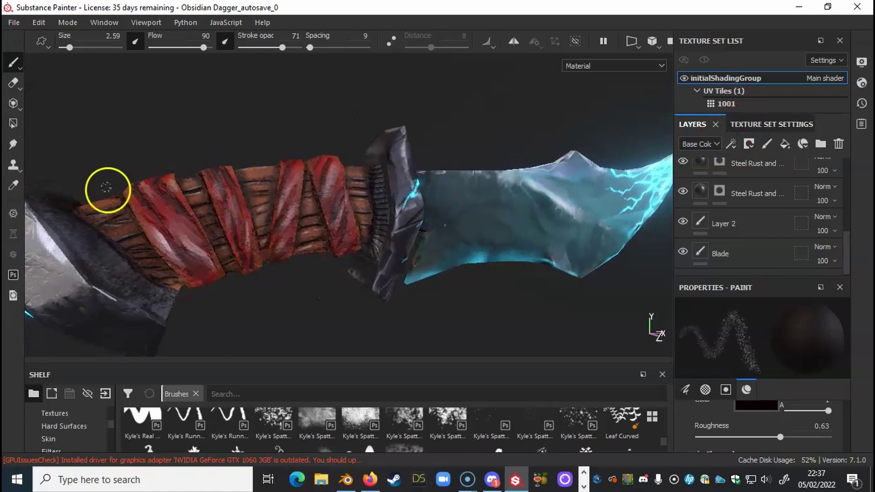
pyautogui.keyDown('alt'); pyautogui.moveTo(480, 209); pyautogui.dragTo(475, 205, button='right'); pyautogui.keyUp('alt')
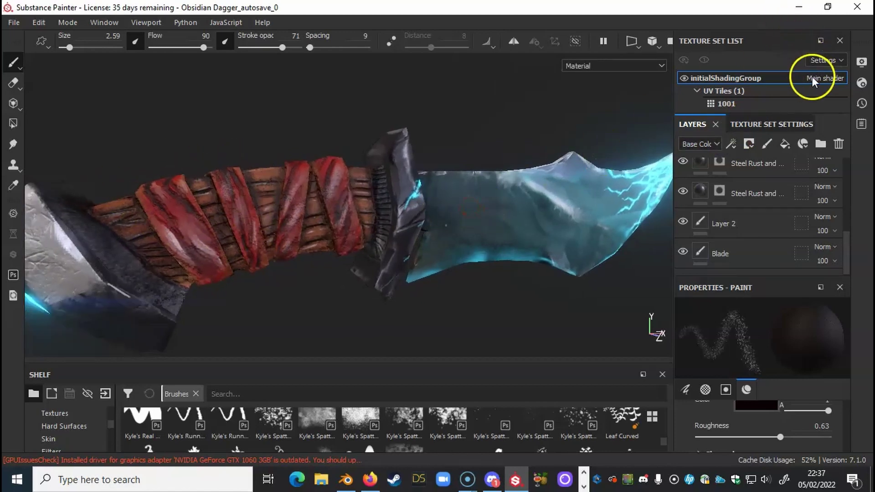
# Review the texture set's general properties, channels and baked mesh maps.
pyautogui.click(767, 125)
pyautogui.scroll(-3, 795, 187)
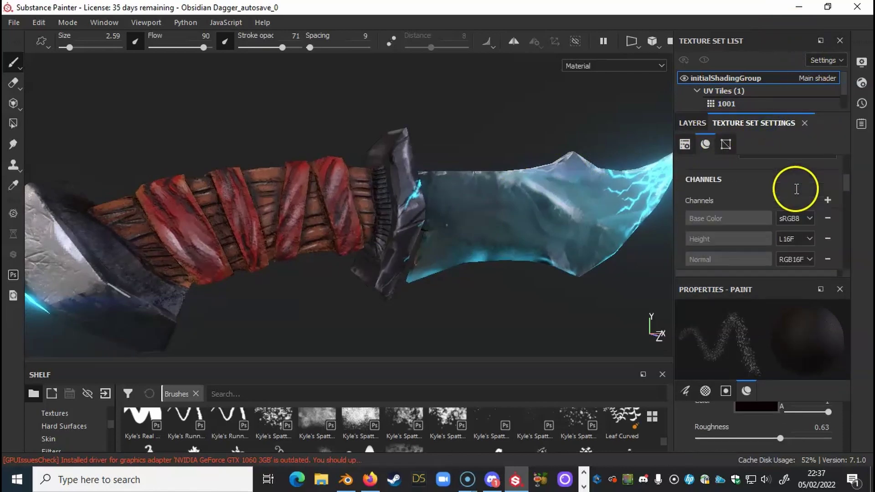
pyautogui.scroll(3, 747, 209)
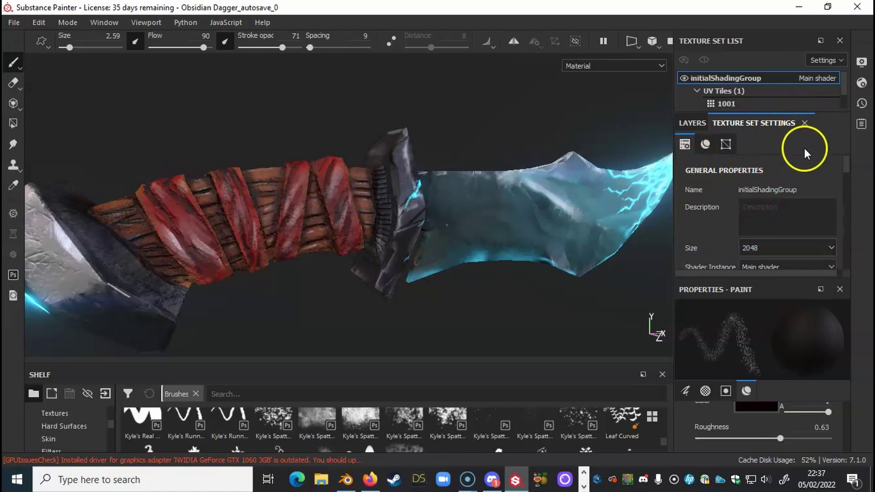
pyautogui.scroll(-6, 804, 148)
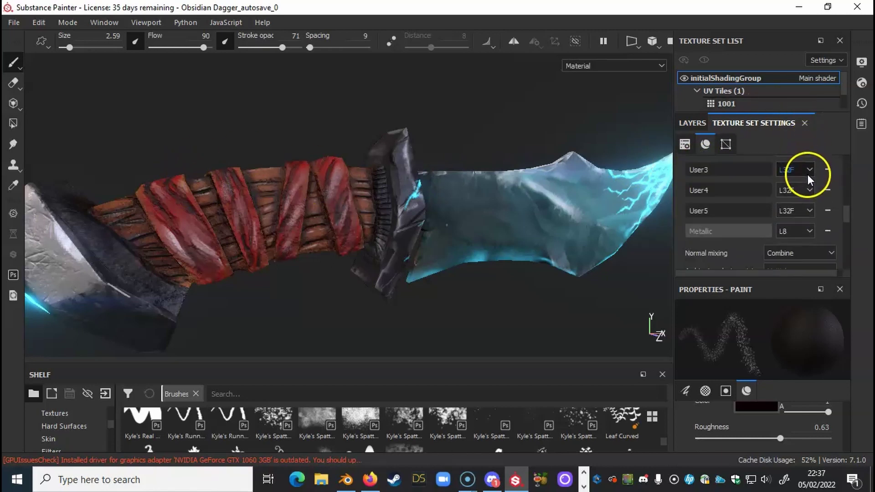
pyautogui.scroll(-5, 808, 182)
pyautogui.scroll(2, 808, 184)
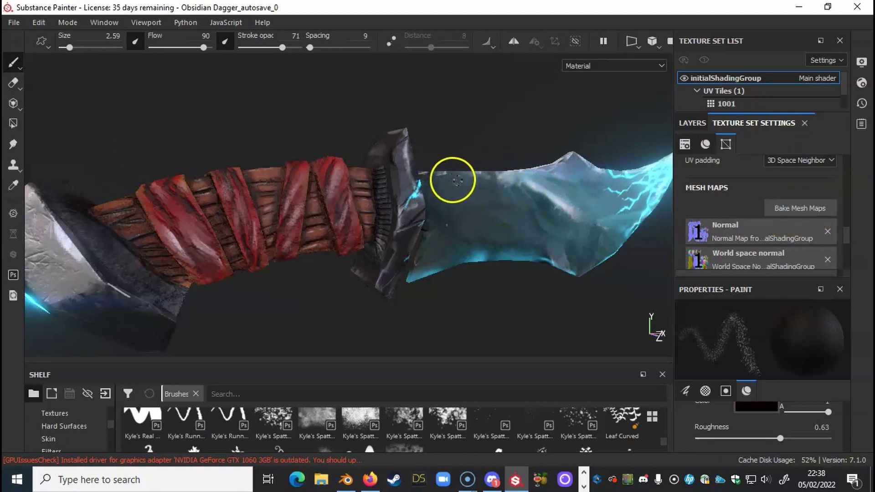
# Examine the textured blade's folds and glowing edges, ending on a side view of the whole dagger.
pyautogui.moveTo(478, 199)
pyautogui.keyDown('alt'); pyautogui.mouseDown()
pyautogui.moveTo(424, 190)
pyautogui.moveTo(485, 185)
pyautogui.mouseUp(); pyautogui.keyUp('alt')
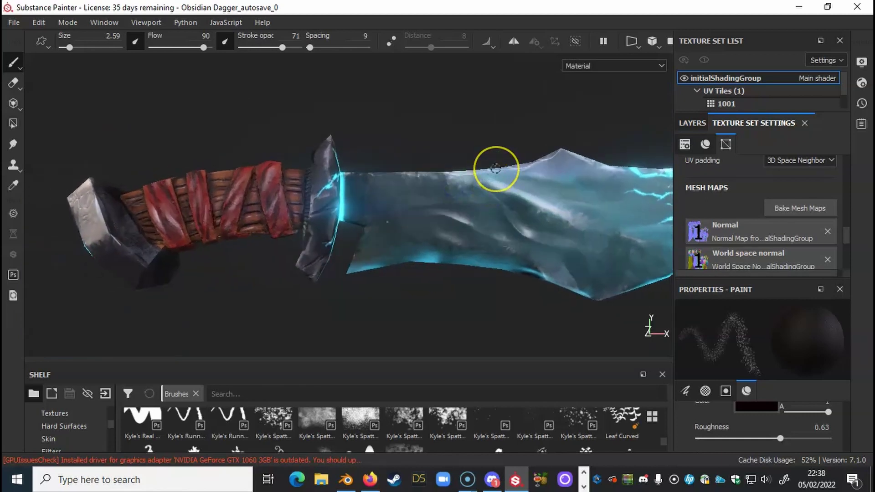
pyautogui.keyDown('alt'); pyautogui.moveTo(543, 229); pyautogui.dragTo(438, 195); pyautogui.keyUp('alt')
pyautogui.keyDown('ctrl'); pyautogui.keyDown('alt'); pyautogui.moveTo(497, 190); pyautogui.dragTo(507, 211); pyautogui.keyUp('alt'); pyautogui.keyUp('ctrl')
pyautogui.keyDown('alt'); pyautogui.moveTo(560, 206); pyautogui.dragTo(580, 203, button='right'); pyautogui.keyUp('alt')
pyautogui.keyDown('alt'); pyautogui.moveTo(494, 196); pyautogui.dragTo(435, 195); pyautogui.keyUp('alt')
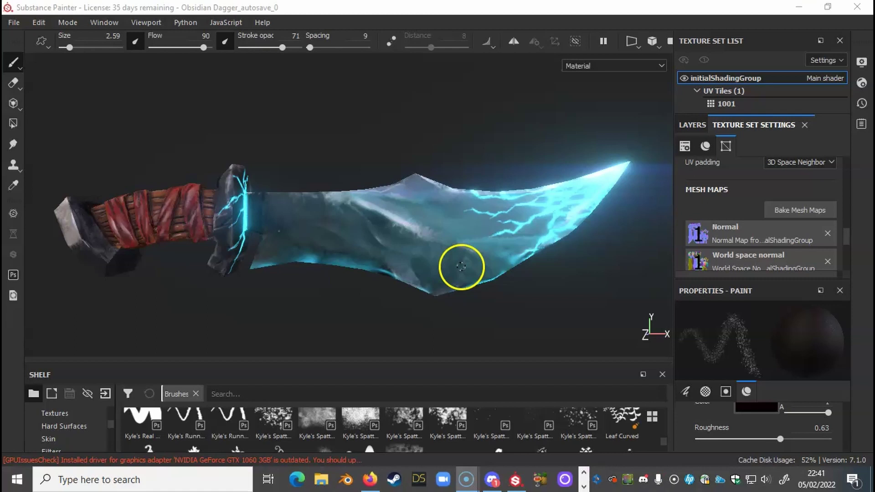
# Start a new project and choose LowPolyDagger5 from the Dagger folder on the Desktop as its mesh.
pyautogui.click(14, 23)
pyautogui.click(22, 35)
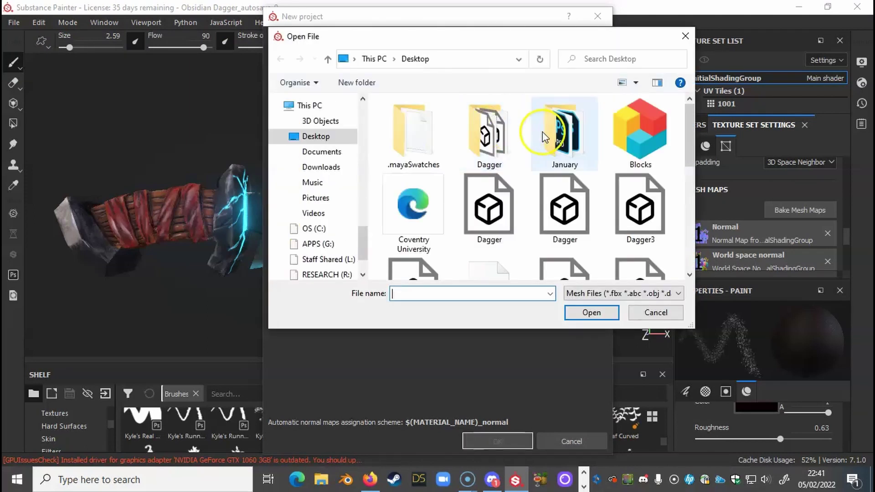
pyautogui.doubleClick(486, 137)
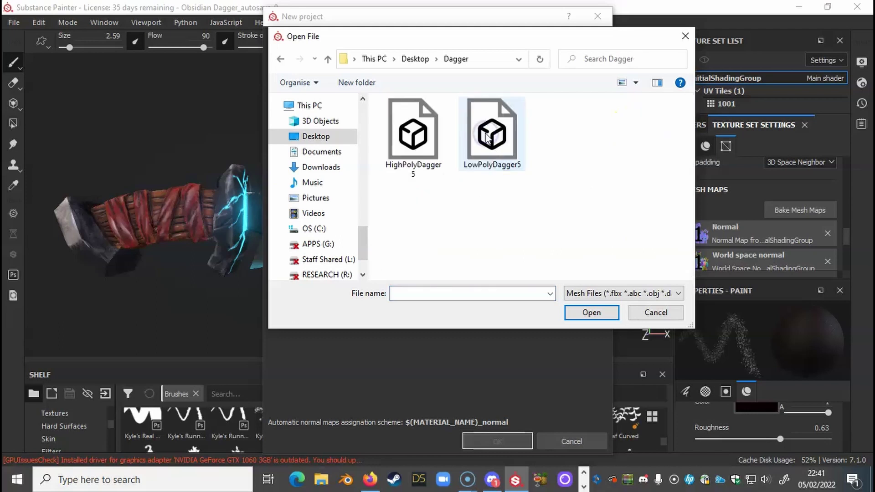
pyautogui.click(485, 145)
pyautogui.click(588, 313)
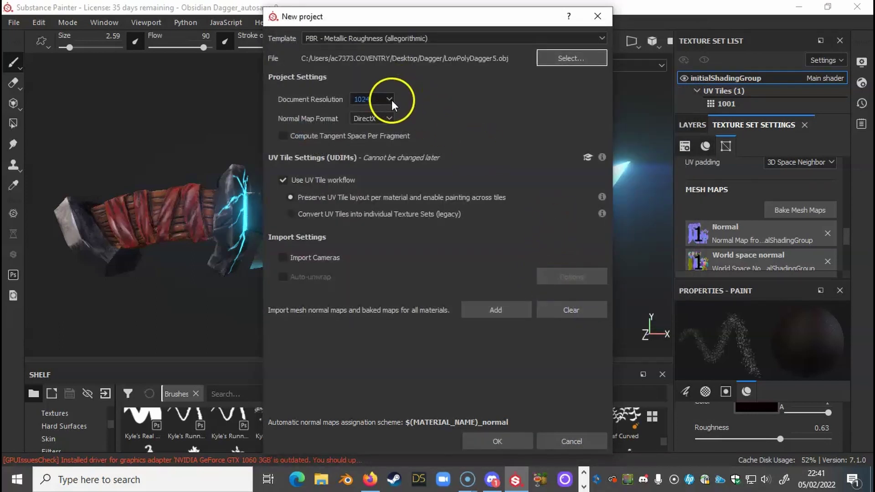
# Set the document resolution to 2048 and create the project, saving the changes to the current one.
pyautogui.click(374, 102)
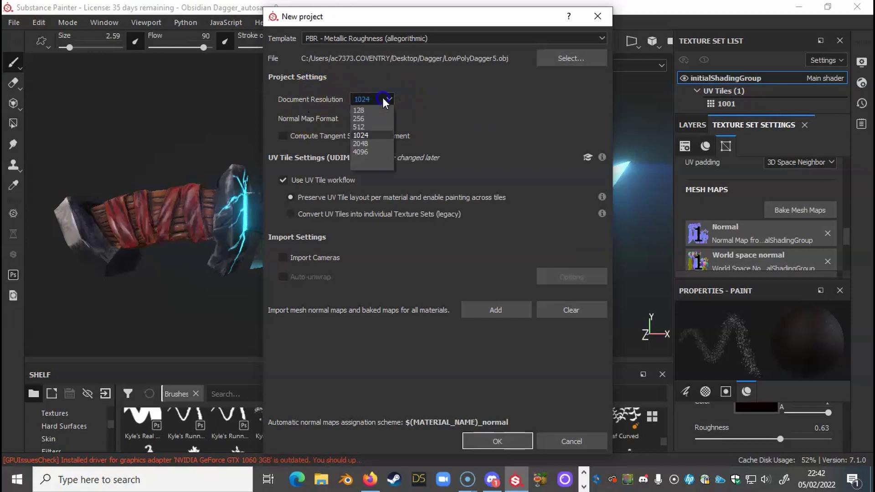
pyautogui.click(371, 139)
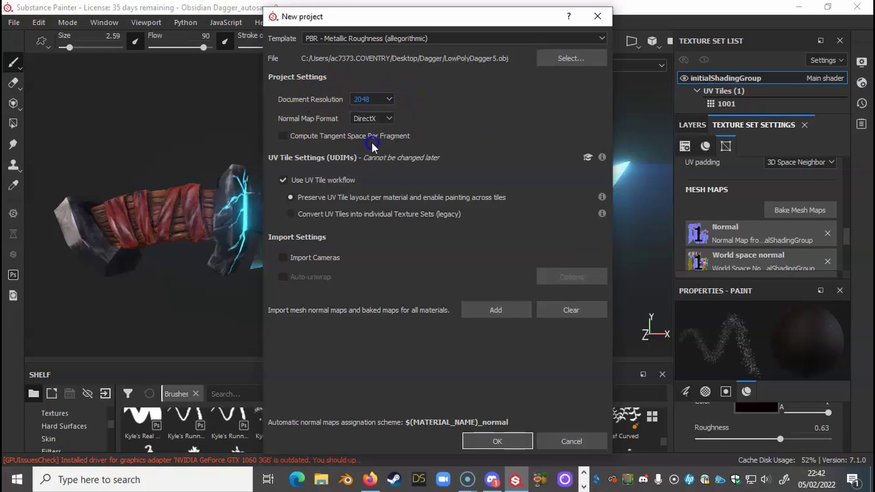
pyautogui.click(385, 99)
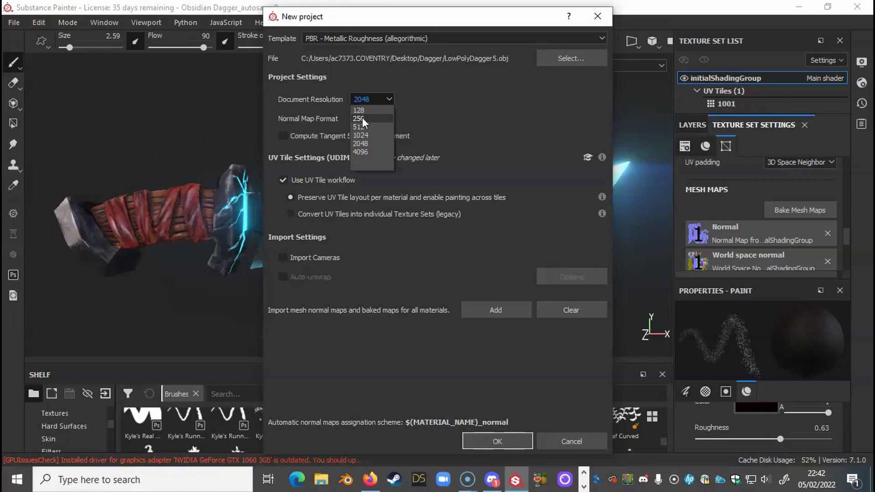
pyautogui.click(365, 139)
pyautogui.click(502, 161)
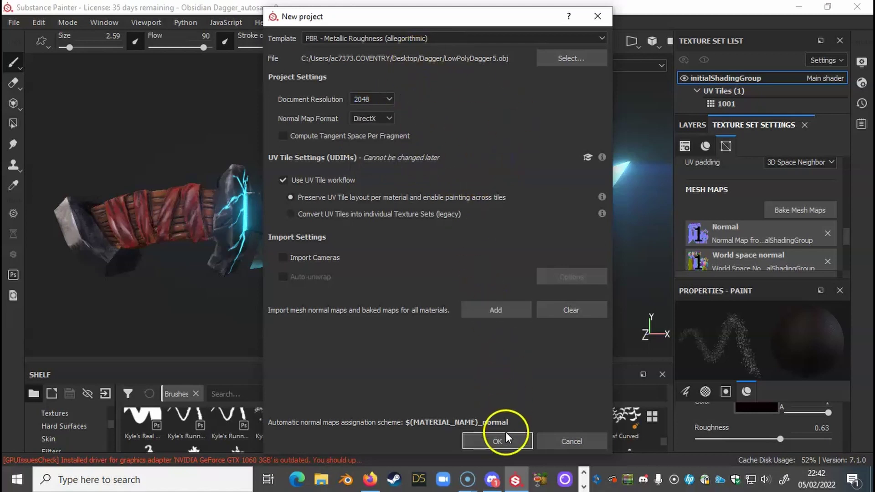
pyautogui.click(498, 441)
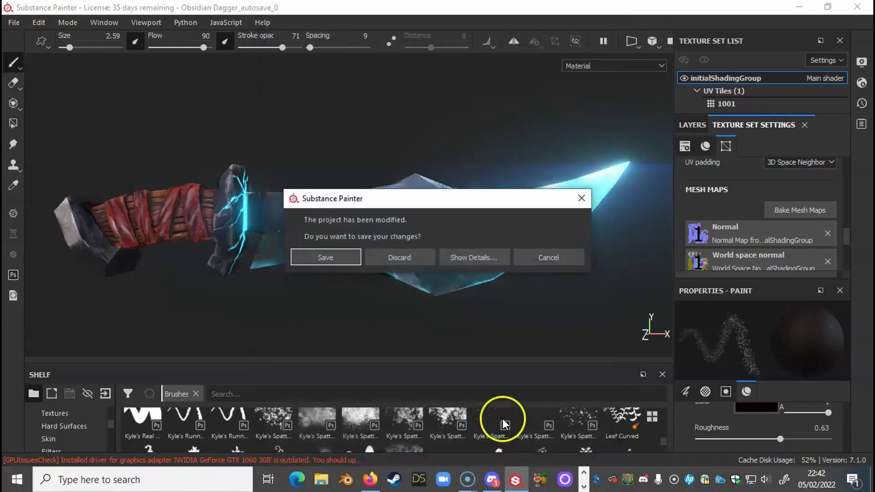
pyautogui.click(325, 256)
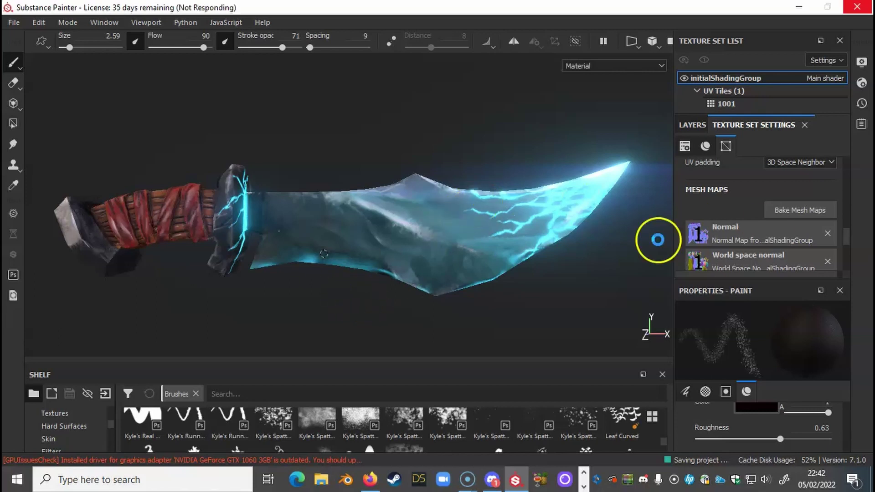
# Open the mesh map baking settings for the new low-poly dagger and set the output size to 2048.
pyautogui.keyDown('alt'); pyautogui.moveTo(523, 176); pyautogui.dragTo(386, 211); pyautogui.keyUp('alt')
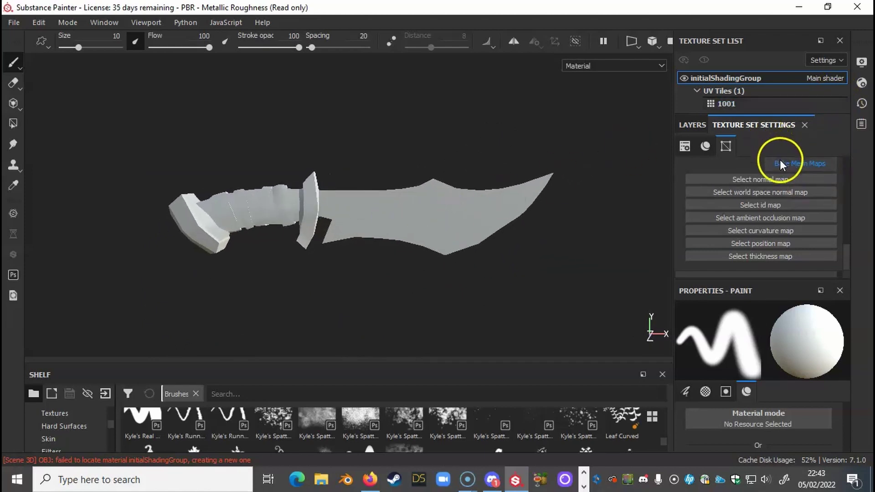
pyautogui.click(677, 123)
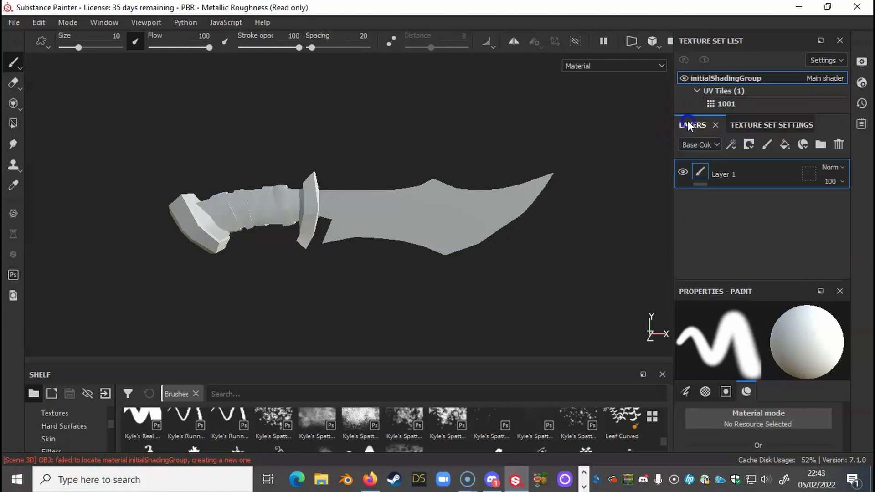
pyautogui.click(771, 126)
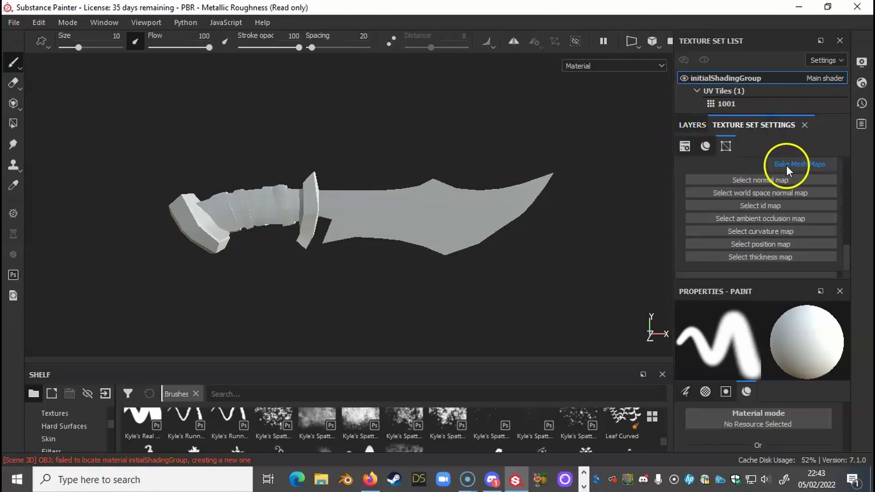
pyautogui.click(788, 166)
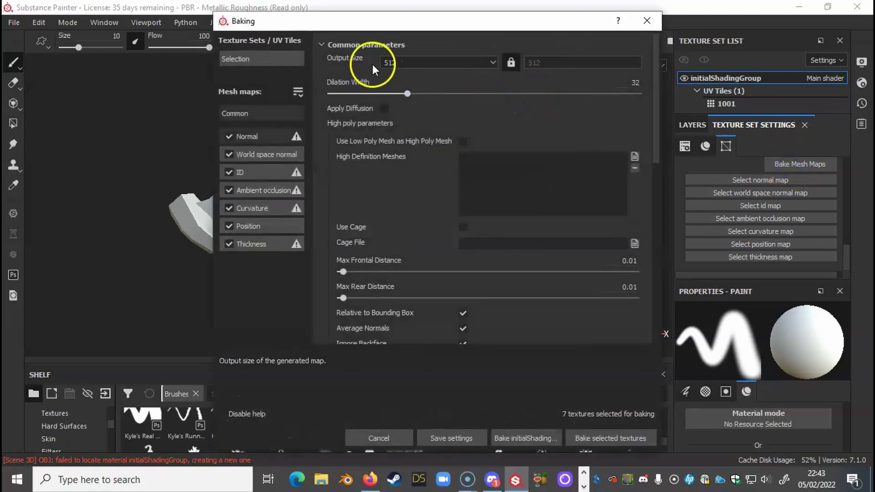
pyautogui.click(437, 62)
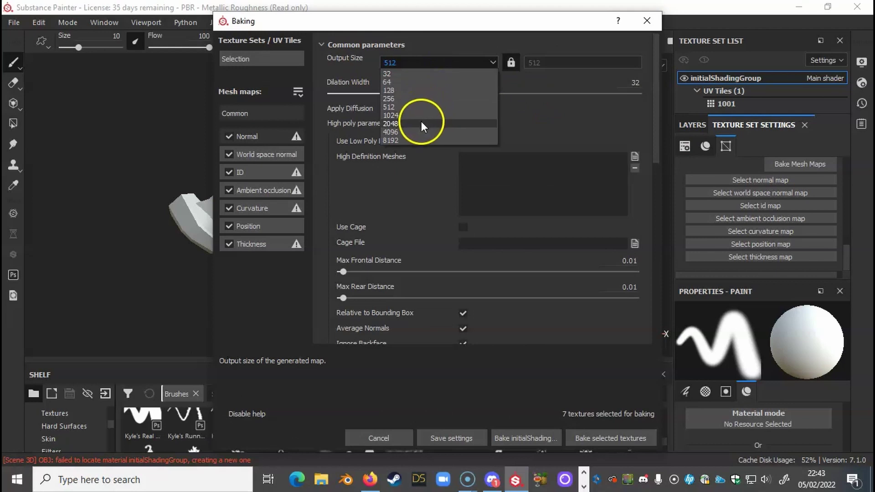
pyautogui.click(421, 123)
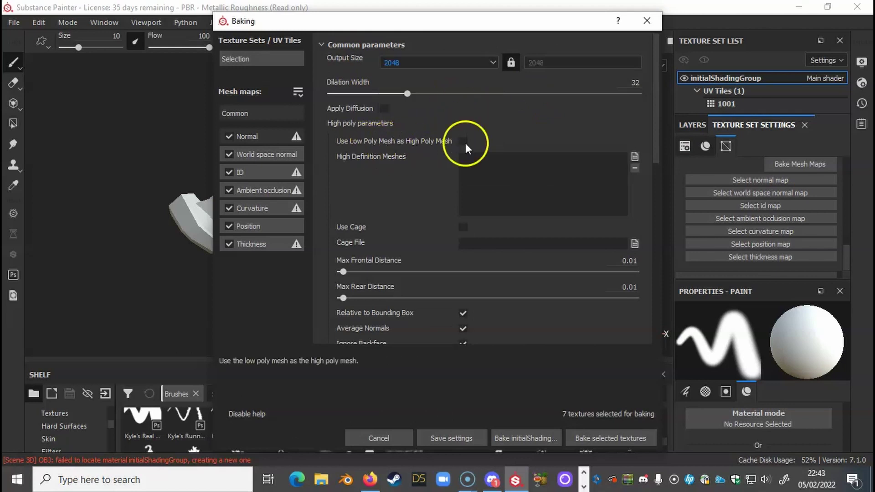
# Add HighPolyDagger5 as the high definition mesh and bake all selected mesh maps.
pyautogui.click(634, 156)
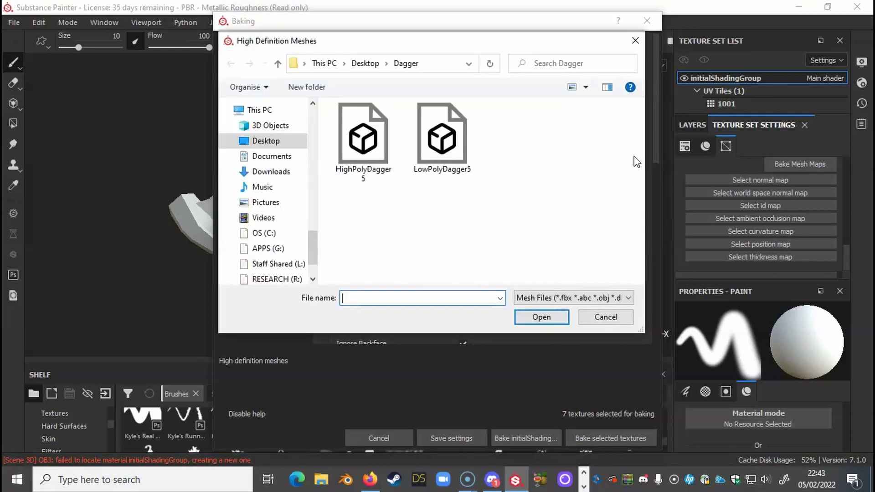
pyautogui.click(363, 139)
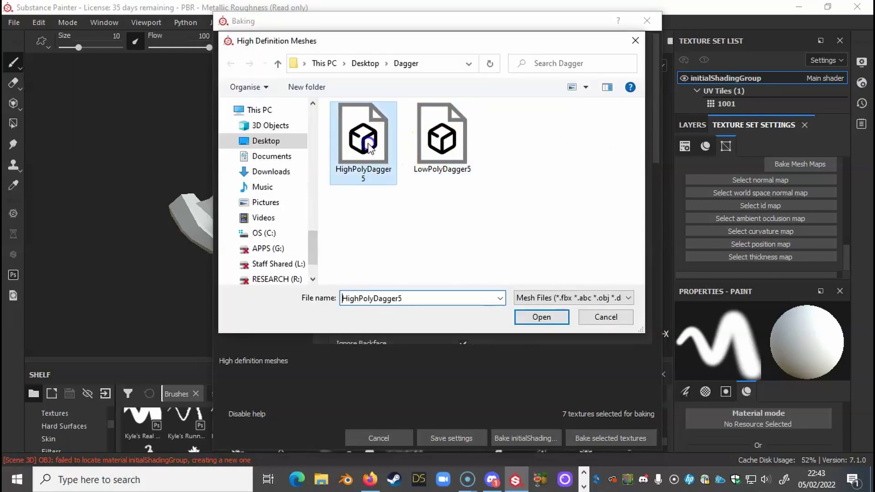
pyautogui.click(540, 317)
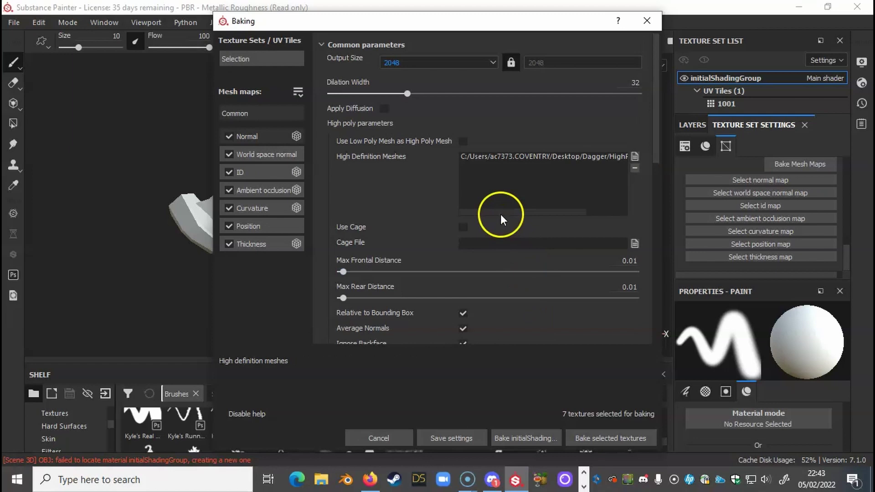
pyautogui.click(603, 438)
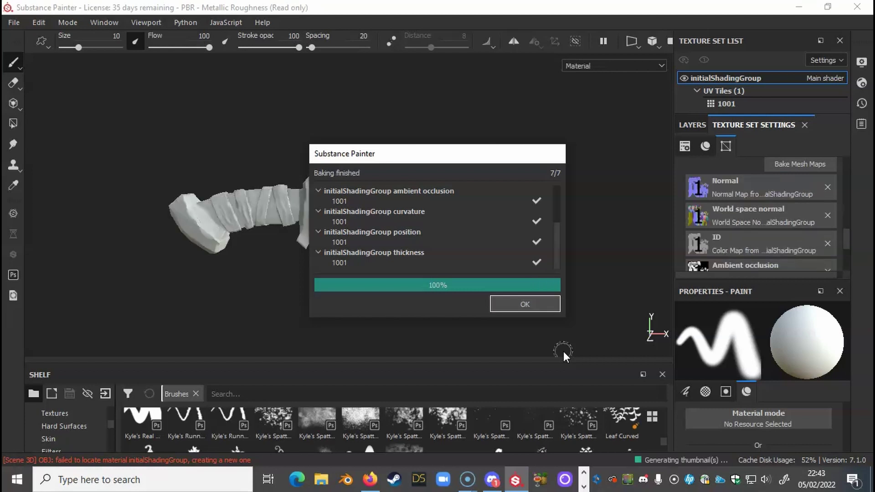
pyautogui.click(523, 304)
# Inspect the baked sculpt detail on the dagger's blade, guard, handle wraps and pommel from several angles.
pyautogui.keyDown('alt'); pyautogui.moveTo(520, 274); pyautogui.dragTo(411, 259); pyautogui.keyUp('alt')
pyautogui.keyDown('alt'); pyautogui.moveTo(411, 258); pyautogui.dragTo(463, 238, button='right'); pyautogui.keyUp('alt')
pyautogui.keyDown('alt'); pyautogui.moveTo(463, 238); pyautogui.dragTo(595, 196); pyautogui.keyUp('alt')
pyautogui.keyDown('alt'); pyautogui.moveTo(402, 269); pyautogui.dragTo(465, 253, button='middle'); pyautogui.keyUp('alt')
pyautogui.keyDown('alt'); pyautogui.moveTo(508, 281); pyautogui.dragTo(429, 272, button='right'); pyautogui.keyUp('alt')
pyautogui.keyDown('alt'); pyautogui.moveTo(428, 272); pyautogui.dragTo(343, 296); pyautogui.keyUp('alt')
pyautogui.moveTo(424, 287)
pyautogui.keyDown('alt'); pyautogui.mouseDown()
pyautogui.moveTo(427, 261)
pyautogui.moveTo(324, 278)
pyautogui.moveTo(412, 270)
pyautogui.moveTo(437, 256)
pyautogui.moveTo(334, 237)
pyautogui.moveTo(531, 237)
pyautogui.moveTo(333, 260)
pyautogui.moveTo(368, 292)
pyautogui.moveTo(286, 259)
pyautogui.moveTo(393, 293)
pyautogui.moveTo(398, 304)
pyautogui.mouseUp(); pyautogui.keyUp('alt')
pyautogui.scroll(3, 422, 263)
pyautogui.keyDown('ctrl'); pyautogui.keyDown('alt'); pyautogui.moveTo(487, 256); pyautogui.dragTo(353, 286); pyautogui.keyUp('alt'); pyautogui.keyUp('ctrl')
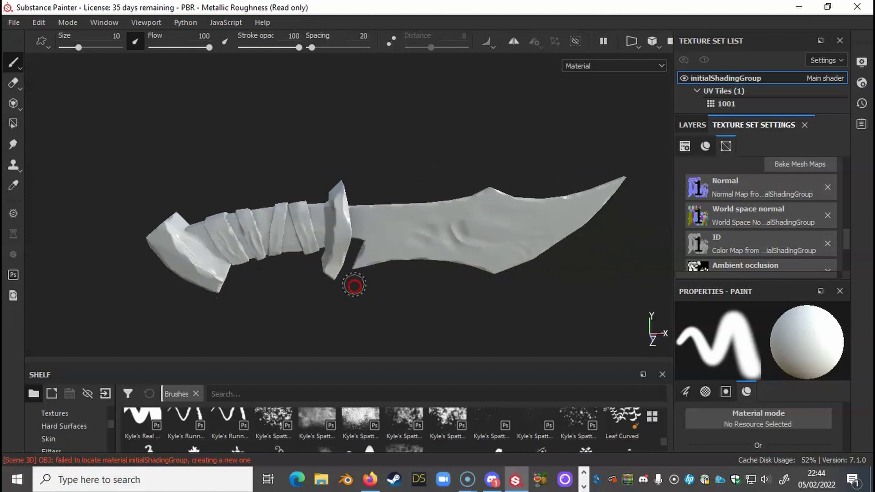
pyautogui.keyDown('alt'); pyautogui.moveTo(492, 285); pyautogui.dragTo(434, 258); pyautogui.keyUp('alt')
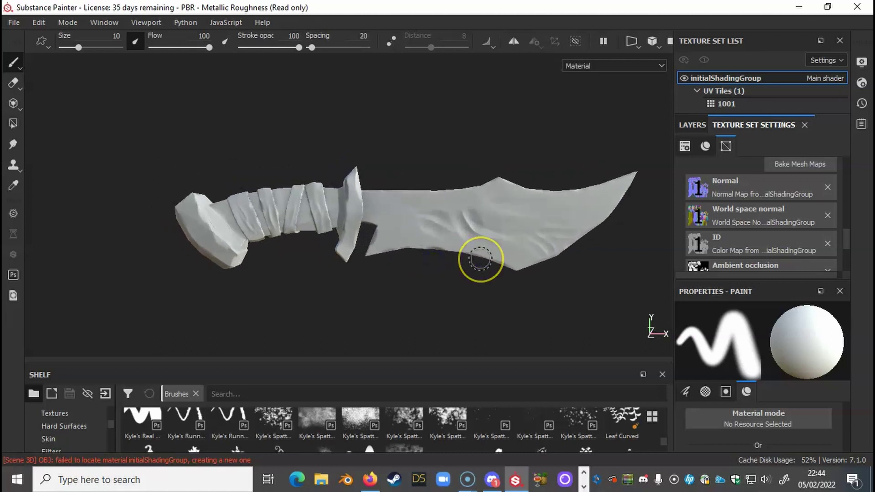
pyautogui.keyDown('ctrl'); pyautogui.keyDown('alt'); pyautogui.moveTo(505, 262); pyautogui.dragTo(496, 273); pyautogui.keyUp('alt'); pyautogui.keyUp('ctrl')
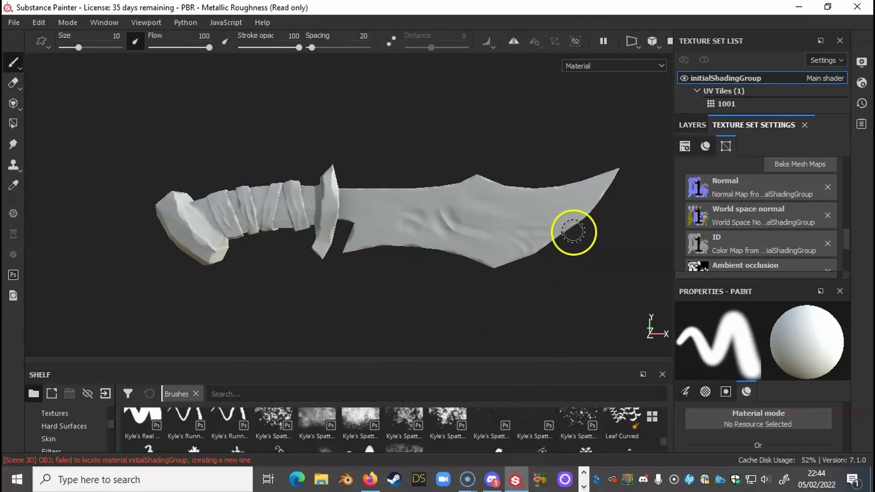
# Uncover the desktop, open the external-content.duckduckgo.com.jpg dagger reference in Photos and zoom in on its blade.
pyautogui.moveTo(655, 7)
pyautogui.mouseDown()
pyautogui.moveTo(604, 116)
pyautogui.moveTo(547, 193)
pyautogui.moveTo(547, 220)
pyautogui.mouseUp()
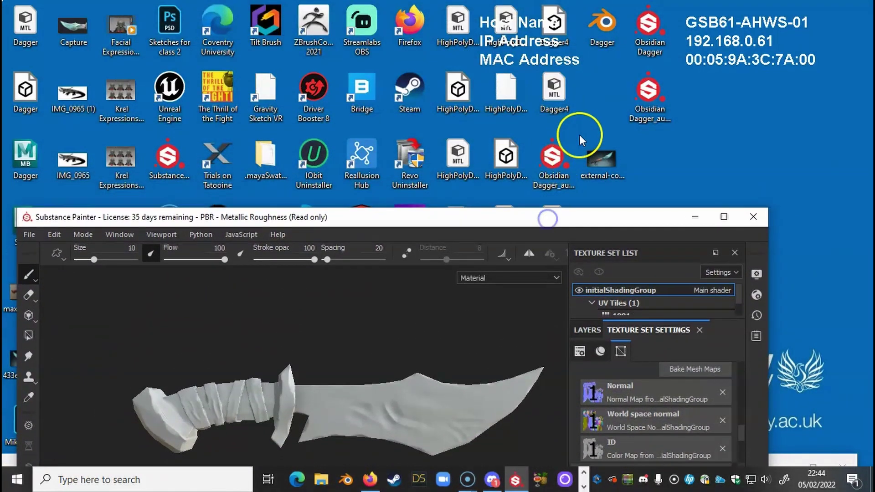
pyautogui.click(600, 157)
pyautogui.click(601, 163)
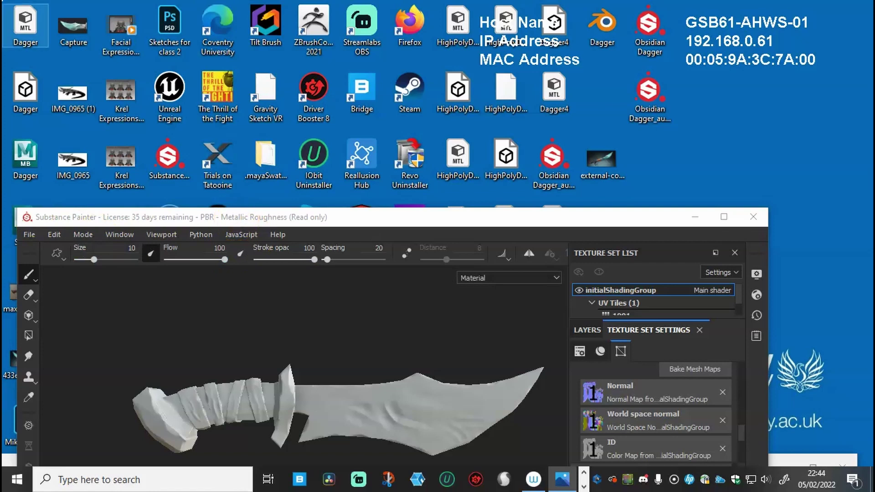
pyautogui.moveTo(0, 91); pyautogui.dragTo(355, 49)
pyautogui.scroll(3, 434, 231)
pyautogui.scroll(1, 434, 231)
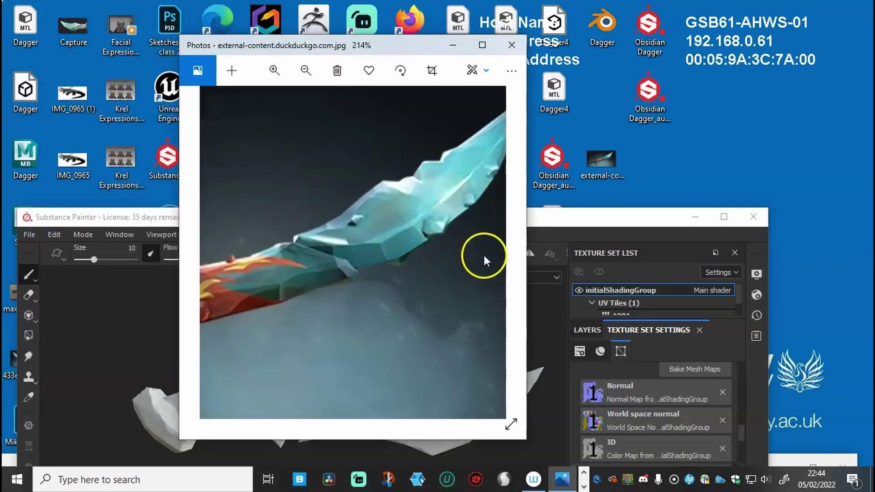
# Widen the external-content.duckduckgo.com.jpg reference window, examine the whole dagger up close, and move the windows apart to reach the next reference.
pyautogui.moveTo(526, 253); pyautogui.dragTo(777, 271)
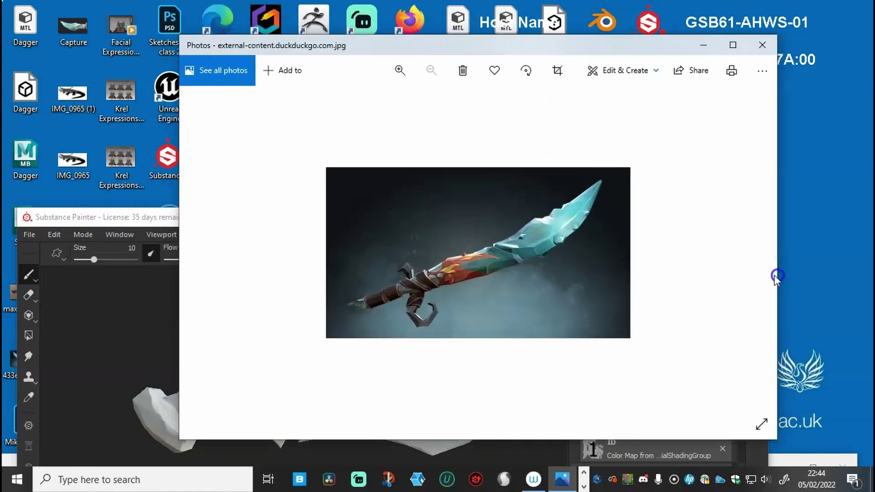
pyautogui.scroll(3, 534, 295)
pyautogui.scroll(1, 534, 285)
pyautogui.scroll(-4, 534, 283)
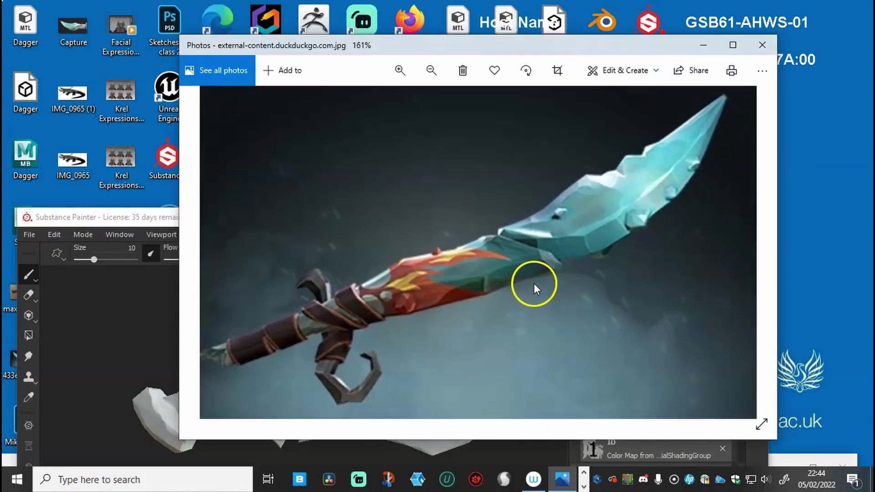
pyautogui.moveTo(525, 42); pyautogui.dragTo(0, 79)
pyautogui.moveTo(231, 218)
pyautogui.mouseDown()
pyautogui.moveTo(426, 174)
pyautogui.moveTo(405, 160)
pyautogui.moveTo(387, 204)
pyautogui.moveTo(342, 143)
pyautogui.mouseUp()
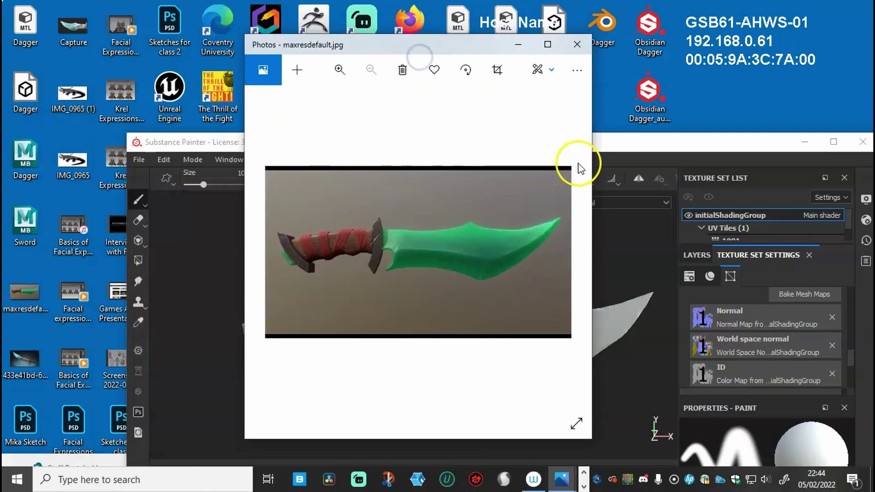
# Reposition and widen the maxresdefault.jpg reference and examine its green blade, guard and wrapped handle up close.
pyautogui.moveTo(580, 39); pyautogui.dragTo(411, 35)
pyautogui.moveTo(637, 199); pyautogui.dragTo(718, 198)
pyautogui.scroll(4, 408, 269)
pyautogui.scroll(-4, 408, 264)
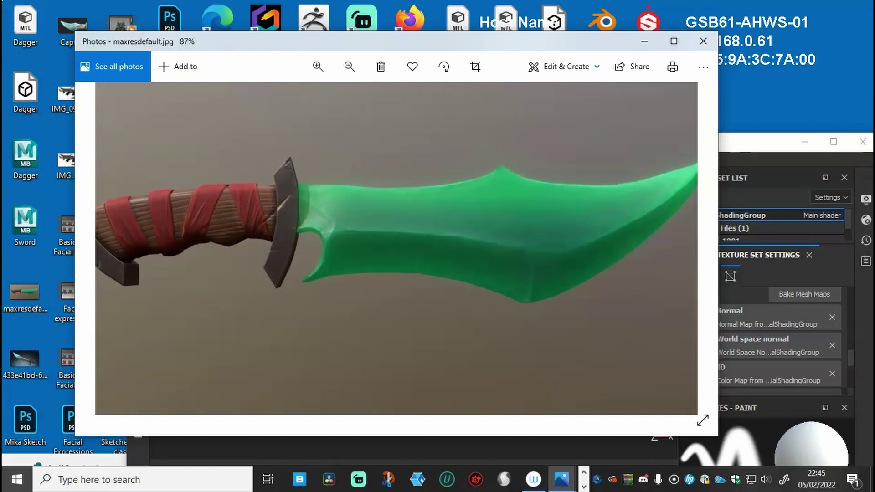
# Bring back the turquoise dagger reference for a closer look, and clear both reference images away from the Substance Painter window.
pyautogui.moveTo(2, 132); pyautogui.dragTo(316, 39)
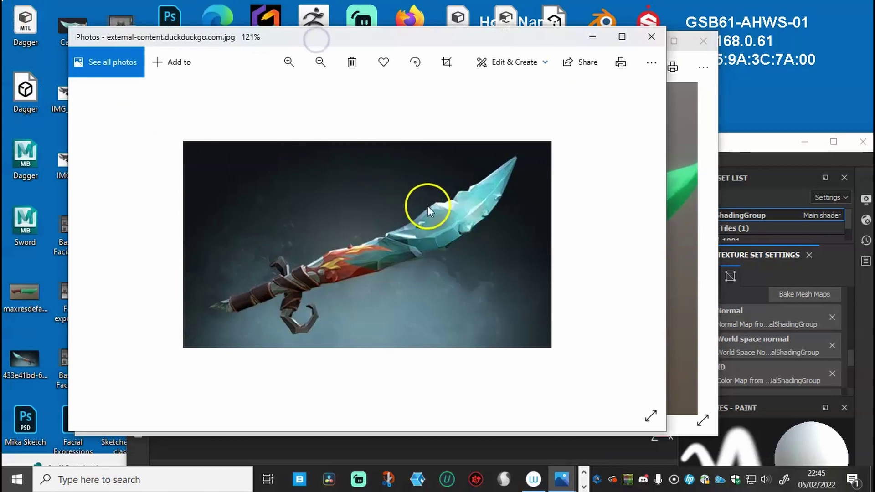
pyautogui.scroll(5, 427, 206)
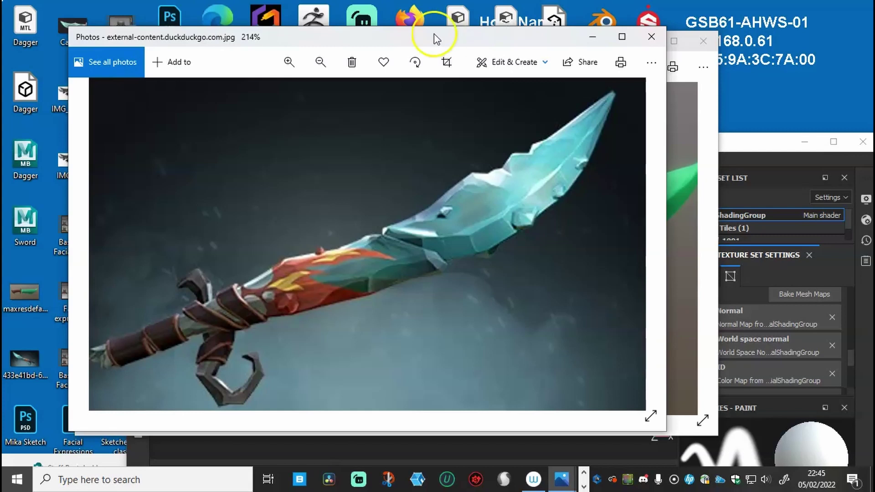
pyautogui.moveTo(451, 42); pyautogui.dragTo(0, 59)
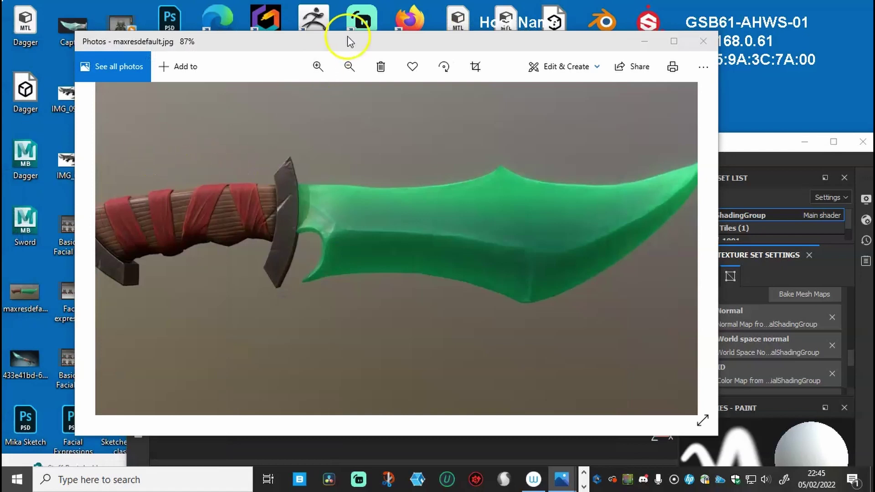
pyautogui.moveTo(332, 43)
pyautogui.mouseDown()
pyautogui.moveTo(474, 78)
pyautogui.moveTo(872, 91)
pyautogui.mouseUp()
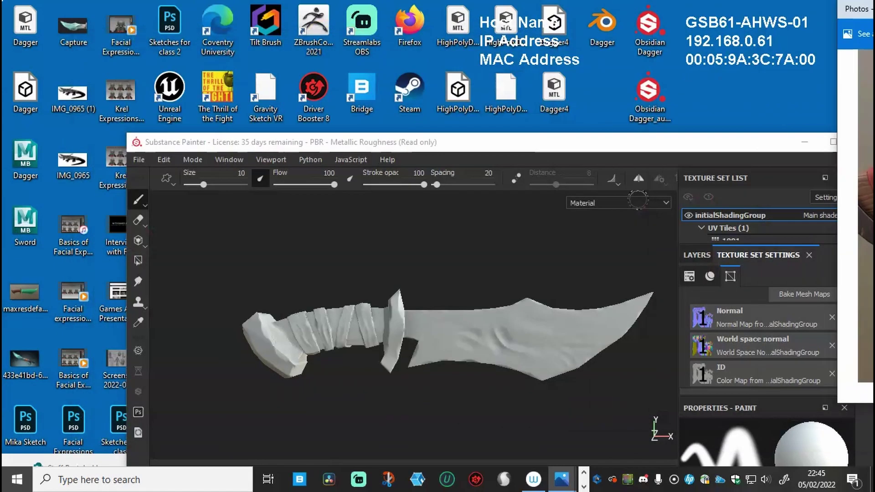
pyautogui.moveTo(448, 141)
pyautogui.mouseDown()
pyautogui.moveTo(375, 49)
pyautogui.moveTo(397, 19)
pyautogui.moveTo(395, 31)
pyautogui.mouseUp()
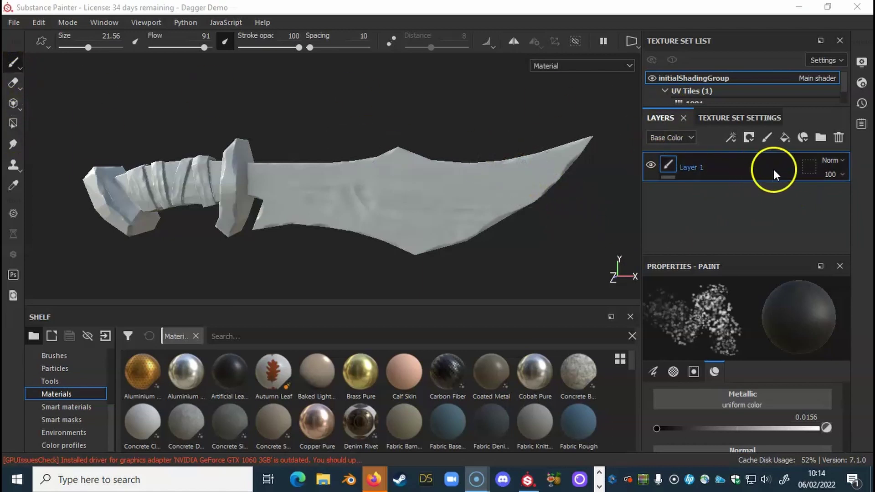
# Rename Layer 1 as Base Layer.
pyautogui.doubleClick(694, 166)
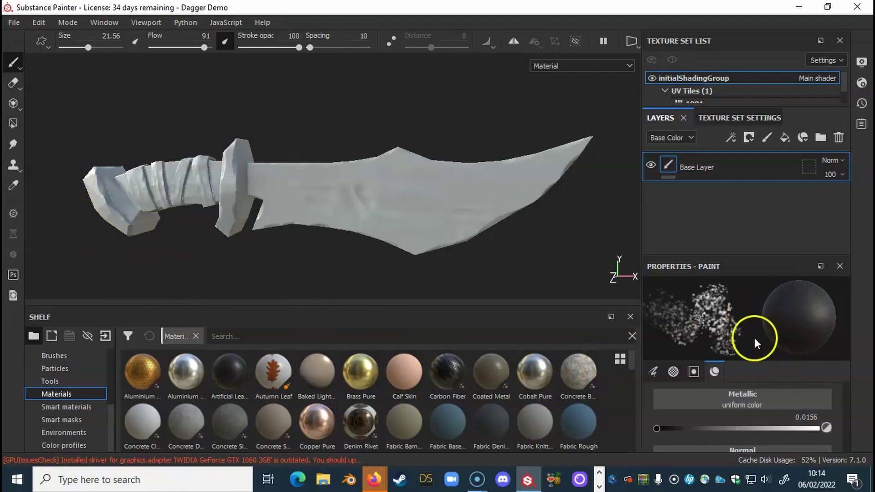
pyautogui.scroll(2, 790, 376)
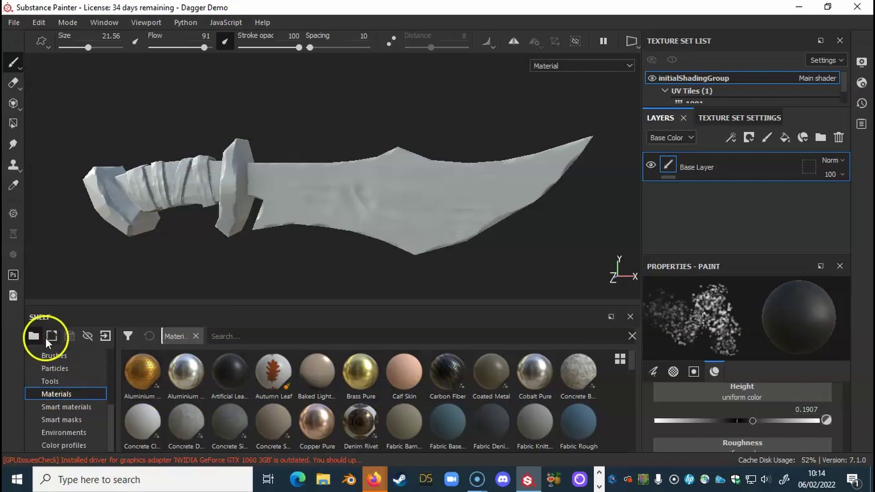
# Browse the shelf categories and look through the available brushes, from the artistic and chalk types to the charcoal and dirt ones.
pyautogui.scroll(3, 60, 378)
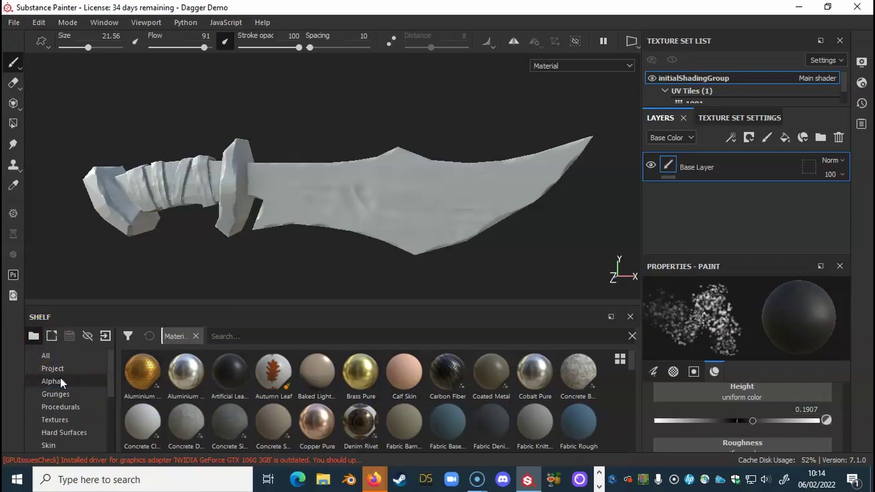
pyautogui.scroll(-3, 60, 377)
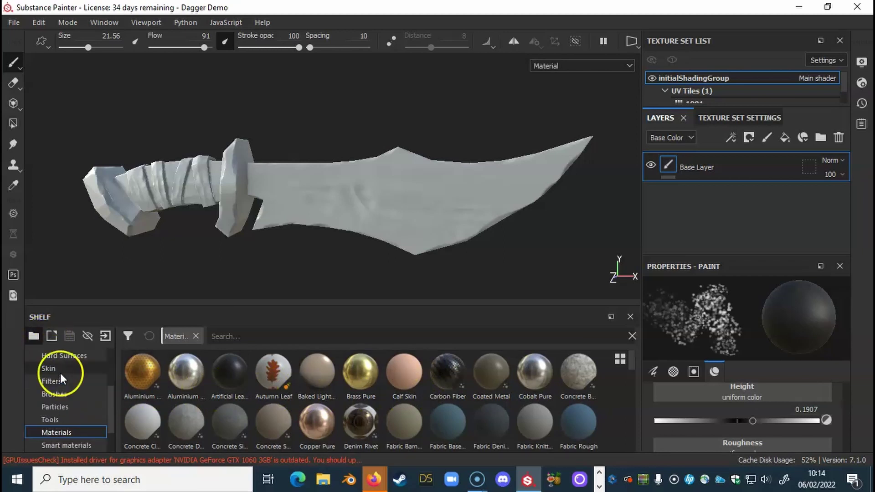
pyautogui.click(65, 393)
pyautogui.scroll(-1, 69, 405)
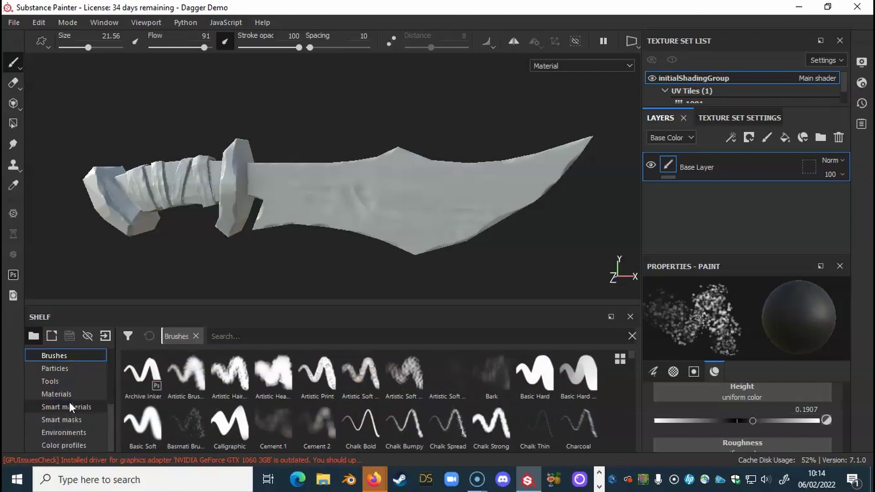
pyautogui.click(69, 393)
pyautogui.click(63, 355)
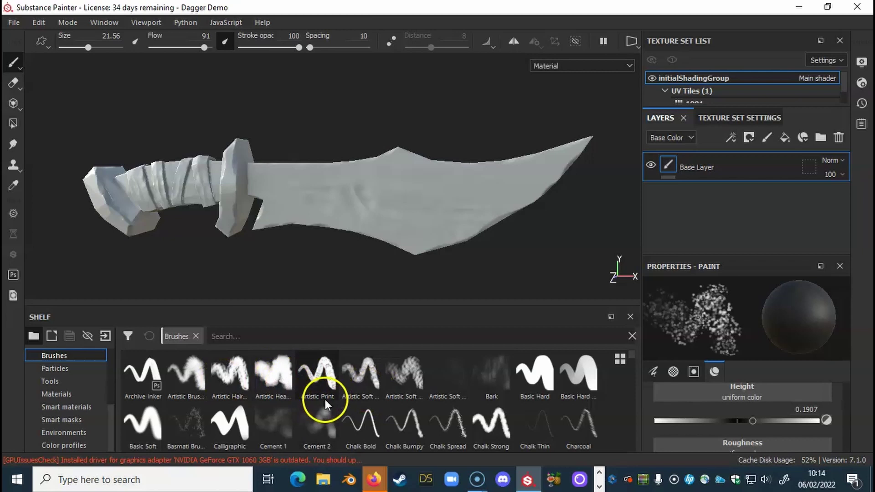
pyautogui.scroll(-2, 325, 399)
pyautogui.scroll(-1, 367, 404)
pyautogui.scroll(1, 366, 404)
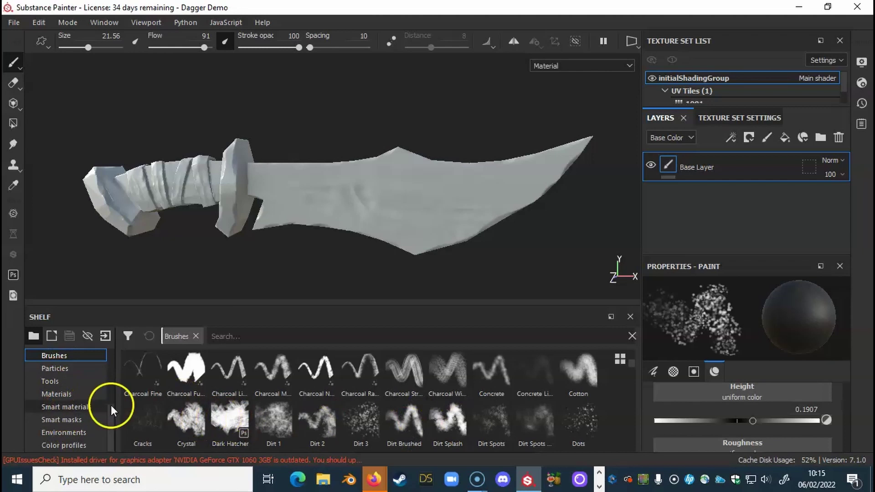
# Look through the shelf's materials and choose Iron Pure as the paint material.
pyautogui.click(75, 395)
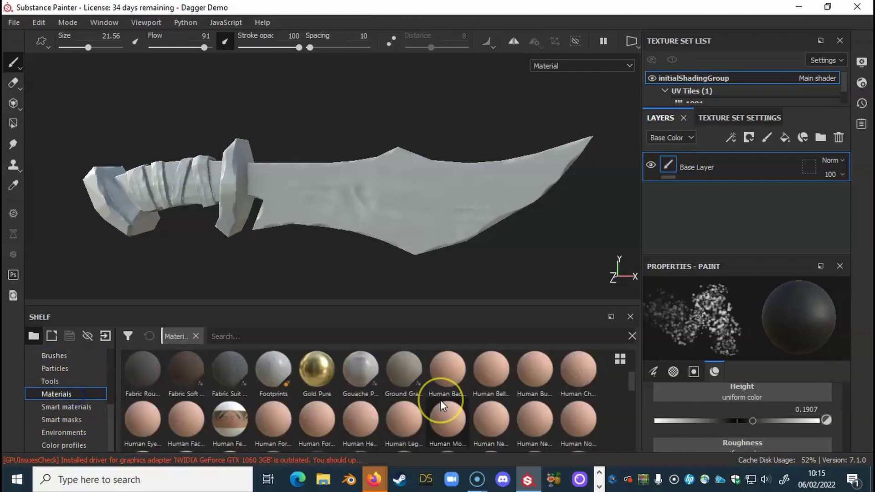
pyautogui.scroll(3, 440, 399)
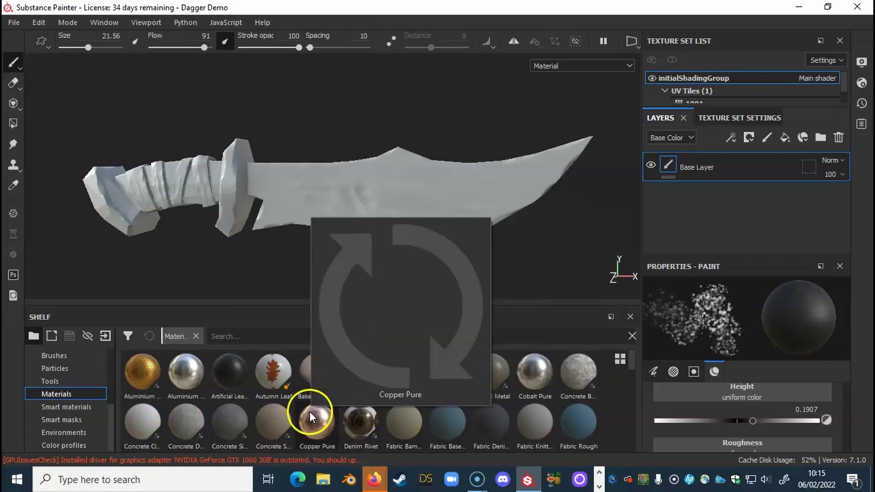
pyautogui.scroll(-3, 310, 412)
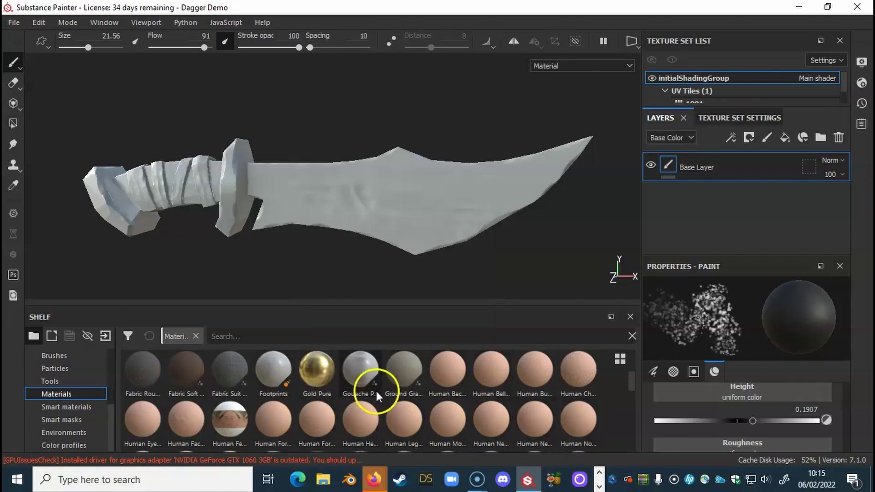
pyautogui.scroll(-3, 379, 412)
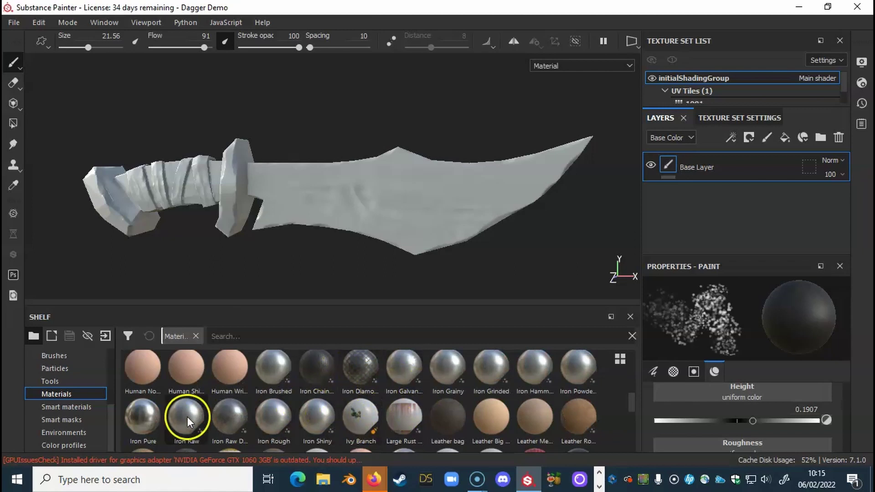
pyautogui.click(146, 413)
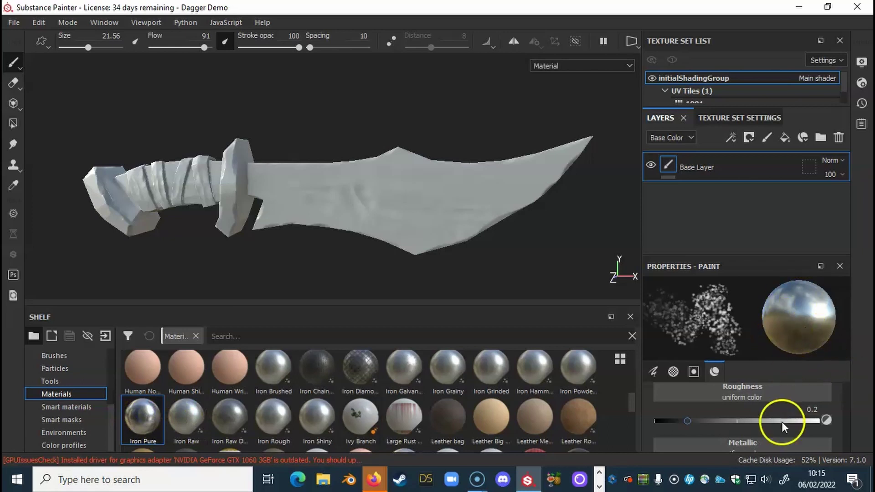
# Review the brush, alpha and material settings of the paint tool and enable the height channel for Iron Pure.
pyautogui.scroll(3, 770, 417)
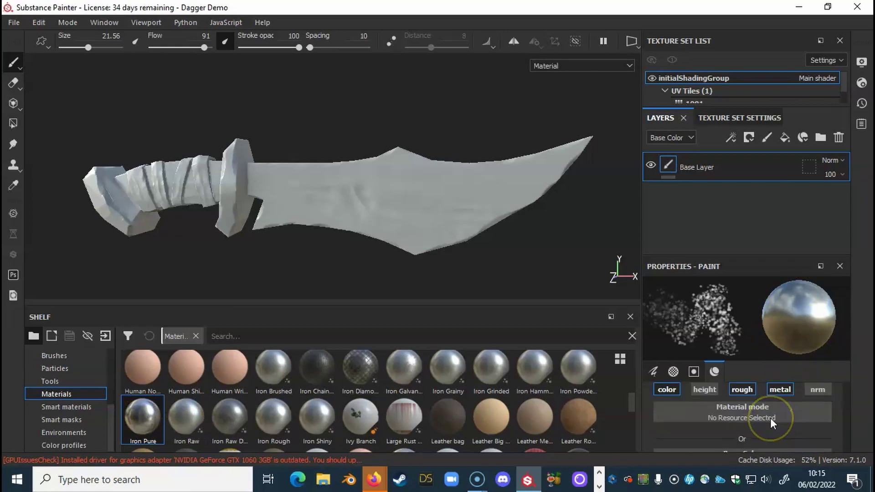
pyautogui.scroll(-6, 774, 415)
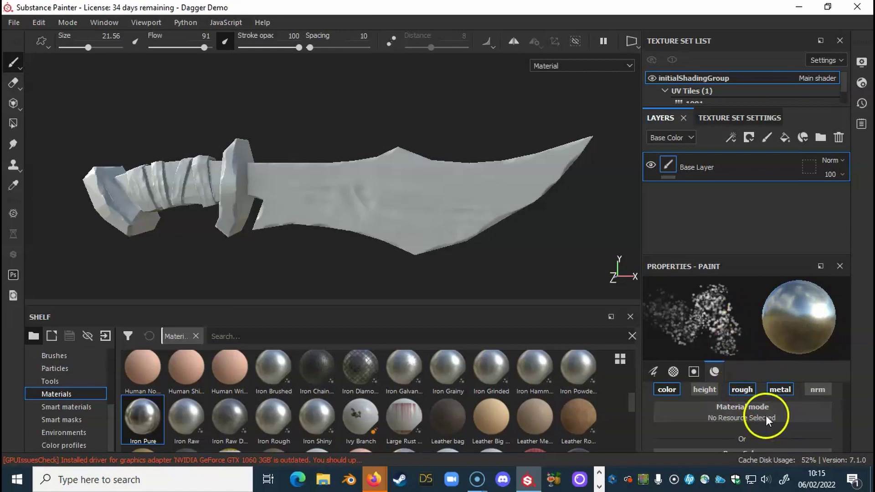
pyautogui.scroll(8, 777, 409)
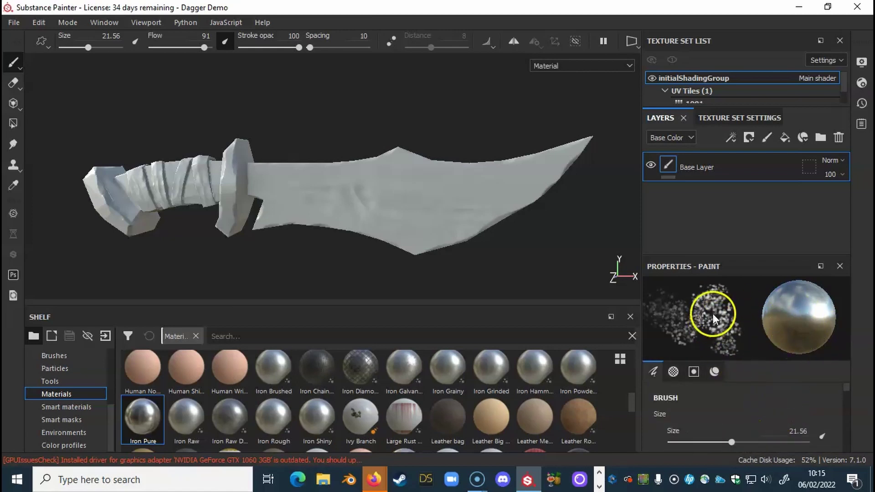
pyautogui.scroll(-5, 764, 408)
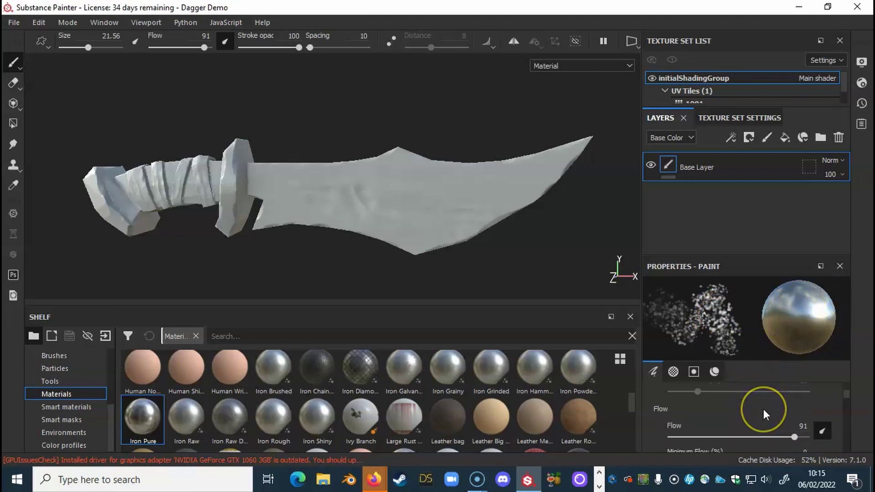
pyautogui.scroll(-10, 764, 409)
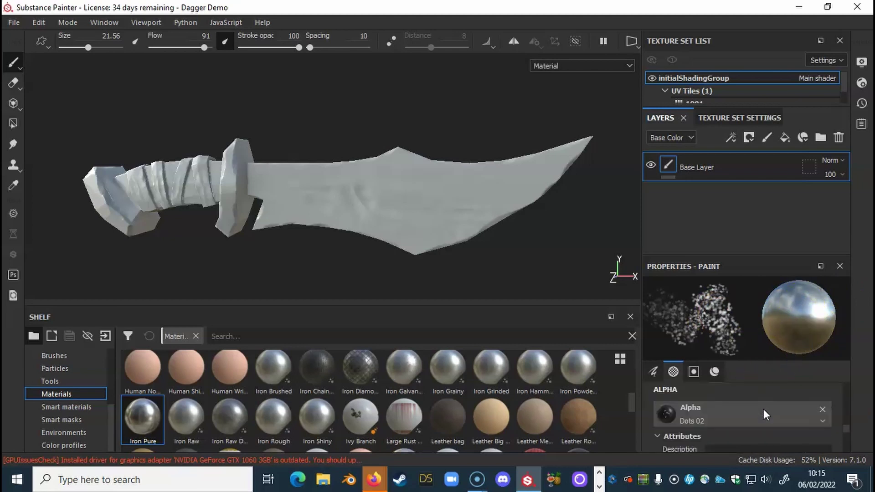
pyautogui.scroll(-5, 764, 409)
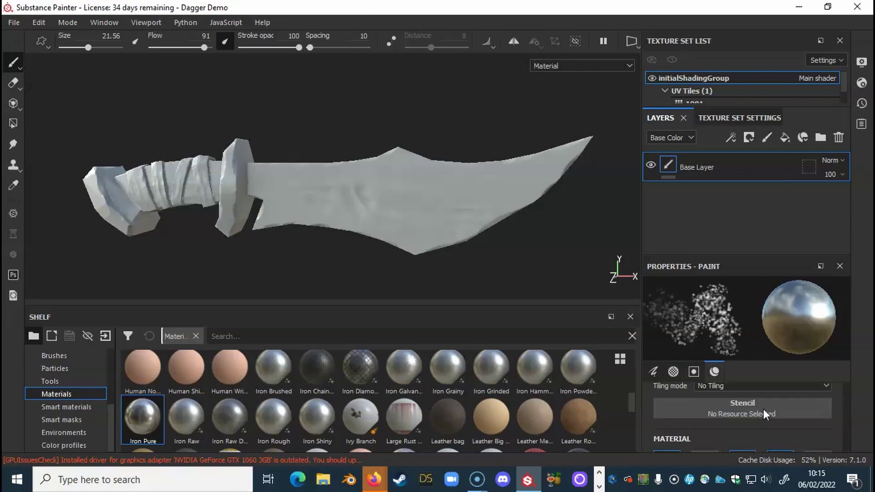
pyautogui.scroll(-2, 765, 425)
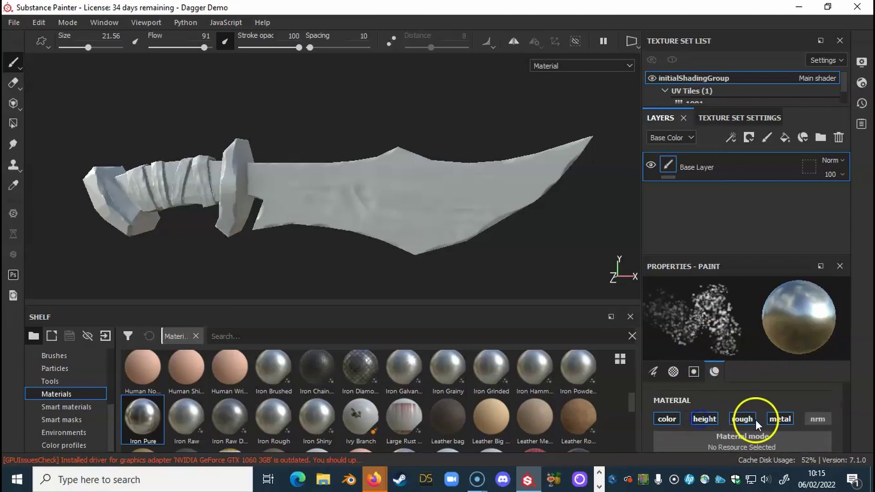
pyautogui.scroll(-3, 736, 419)
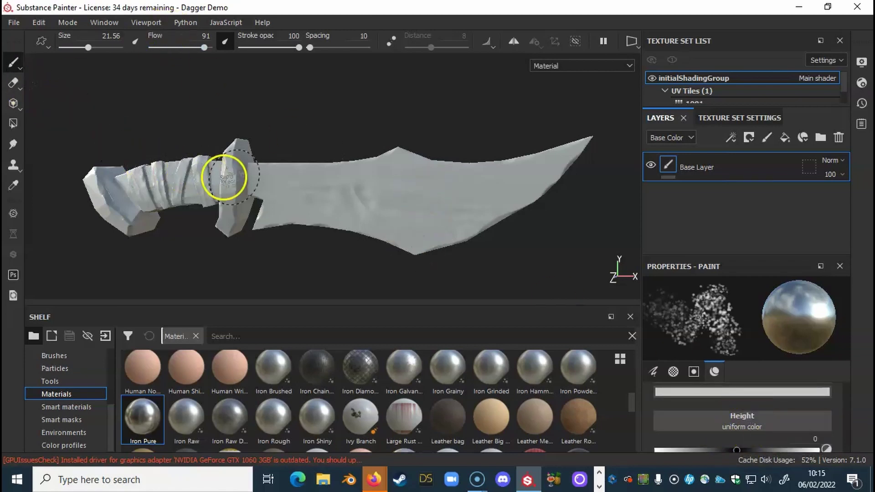
# Paint Iron Pure dots across the blade's upper middle, just below the peak of its edge.
pyautogui.scroll(2, 520, 168)
pyautogui.scroll(1, 519, 168)
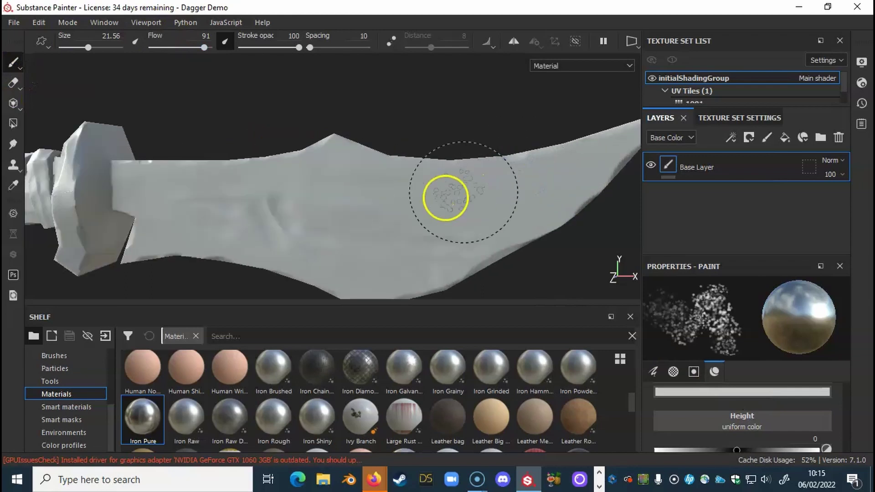
pyautogui.moveTo(412, 174)
pyautogui.mouseDown()
pyautogui.moveTo(421, 172)
pyautogui.moveTo(384, 176)
pyautogui.moveTo(372, 150)
pyautogui.moveTo(312, 148)
pyautogui.moveTo(337, 204)
pyautogui.moveTo(403, 175)
pyautogui.moveTo(450, 228)
pyautogui.moveTo(474, 228)
pyautogui.moveTo(416, 228)
pyautogui.moveTo(412, 203)
pyautogui.moveTo(501, 209)
pyautogui.moveTo(484, 228)
pyautogui.moveTo(484, 220)
pyautogui.mouseUp()
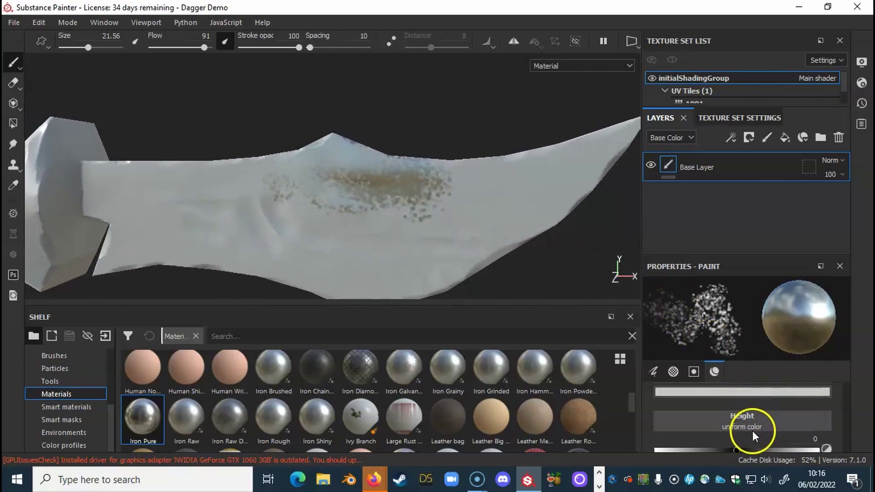
# Set the material's height to 0.1595, paint raised metallic dots over the blade's upper middle, and inspect the relief from several angles.
pyautogui.moveTo(737, 450); pyautogui.dragTo(750, 450)
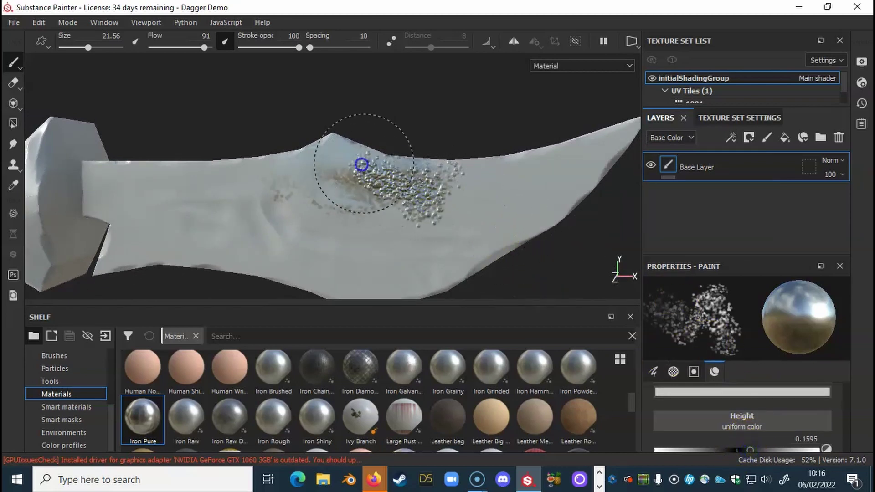
pyautogui.moveTo(437, 234)
pyautogui.keyDown('alt'); pyautogui.mouseDown()
pyautogui.moveTo(403, 219)
pyautogui.moveTo(410, 200)
pyautogui.moveTo(432, 219)
pyautogui.mouseUp(); pyautogui.keyUp('alt')
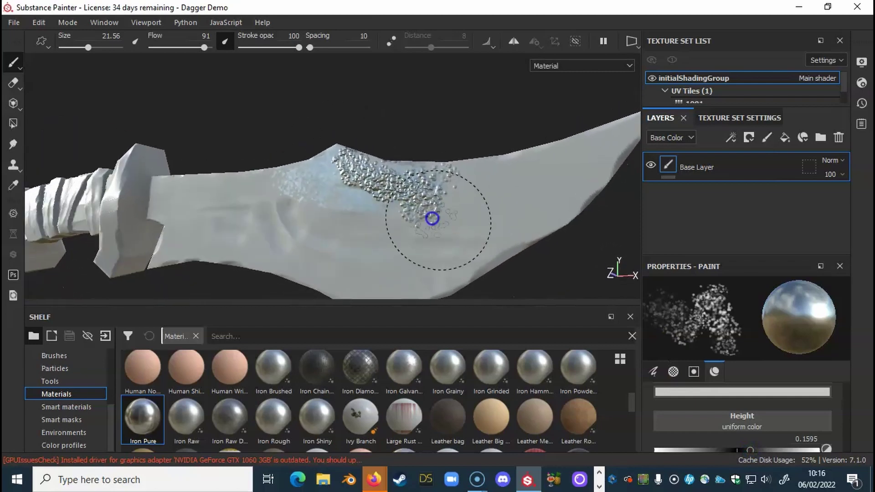
pyautogui.moveTo(348, 207)
pyautogui.keyDown('alt'); pyautogui.mouseDown()
pyautogui.moveTo(418, 217)
pyautogui.moveTo(417, 236)
pyautogui.moveTo(390, 201)
pyautogui.moveTo(447, 220)
pyautogui.moveTo(394, 222)
pyautogui.moveTo(404, 204)
pyautogui.mouseUp(); pyautogui.keyUp('alt')
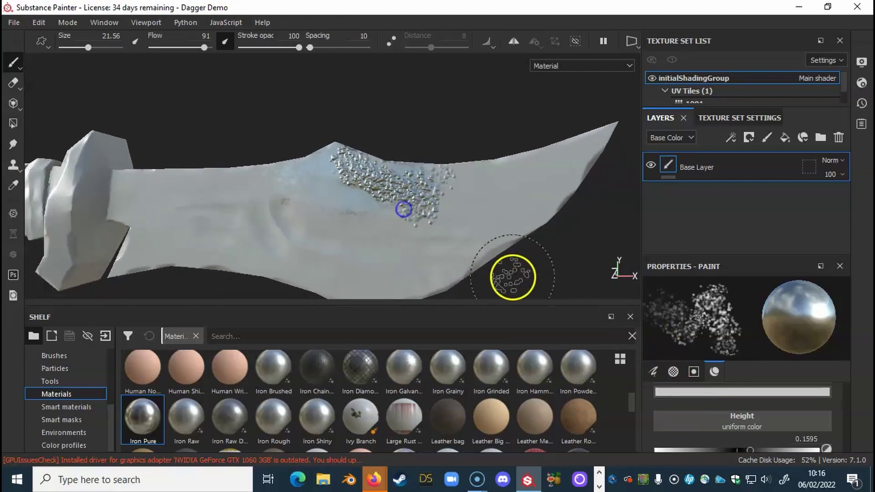
pyautogui.keyDown('alt'); pyautogui.moveTo(468, 221); pyautogui.dragTo(405, 223); pyautogui.keyUp('alt')
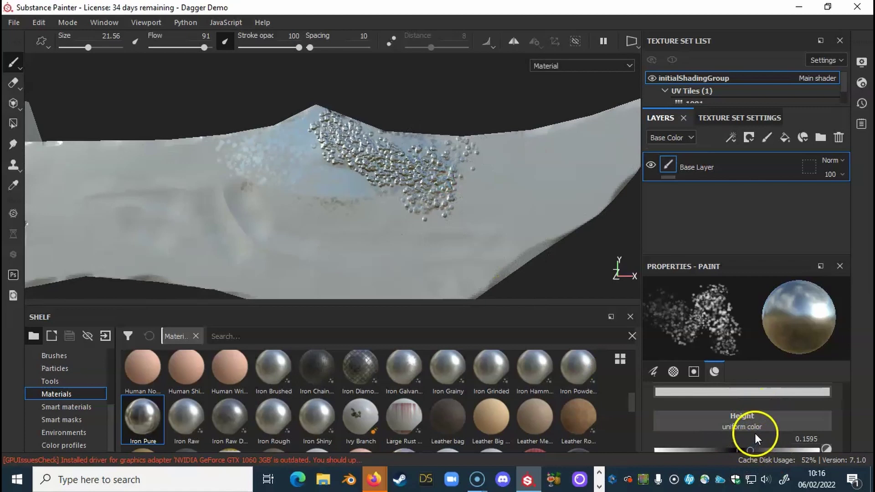
# Set the material's height to -0.1284 and paint sunken dots on the blade beside the raised ones, extending towards the tip.
pyautogui.moveTo(754, 449); pyautogui.dragTo(726, 449)
pyautogui.moveTo(416, 218)
pyautogui.mouseDown()
pyautogui.moveTo(483, 195)
pyautogui.moveTo(497, 180)
pyautogui.moveTo(459, 189)
pyautogui.mouseUp()
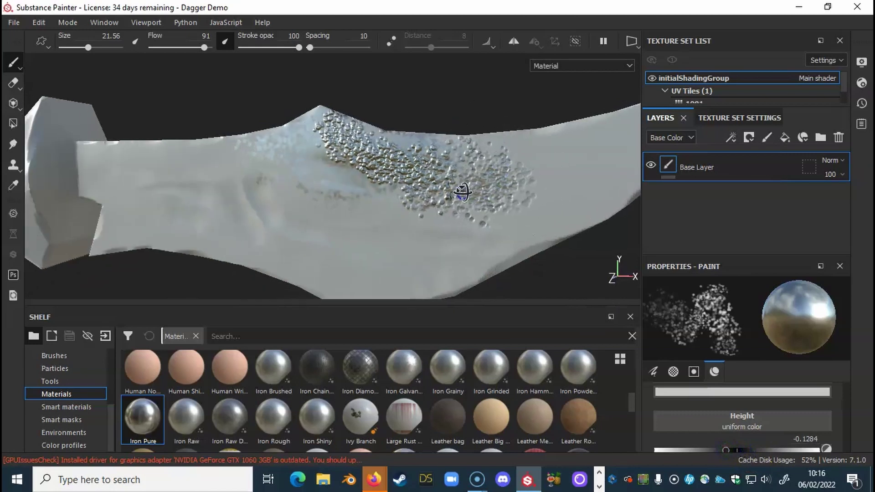
pyautogui.moveTo(445, 156)
pyautogui.keyDown('alt'); pyautogui.mouseDown()
pyautogui.moveTo(488, 209)
pyautogui.moveTo(414, 205)
pyautogui.moveTo(324, 180)
pyautogui.mouseUp(); pyautogui.keyUp('alt')
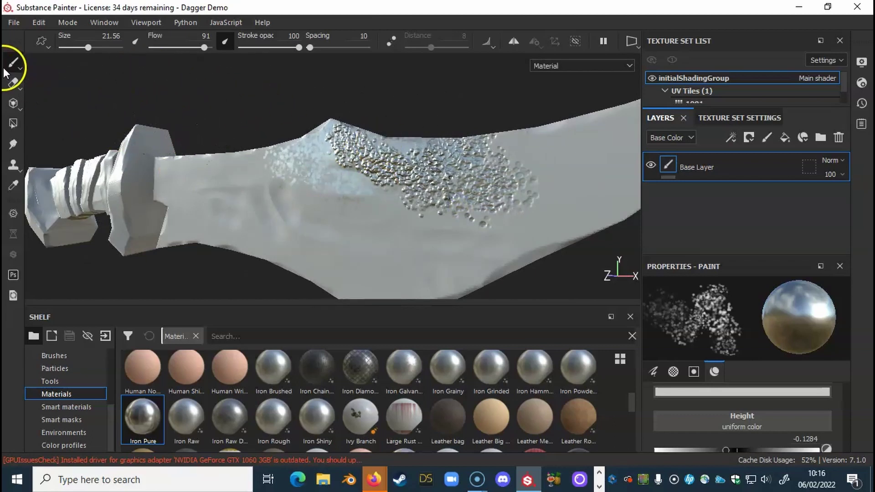
# Erase the lower part of the dot pattern beneath the blade's peak, using the Archive Inker brush on the eraser.
pyautogui.click(15, 83)
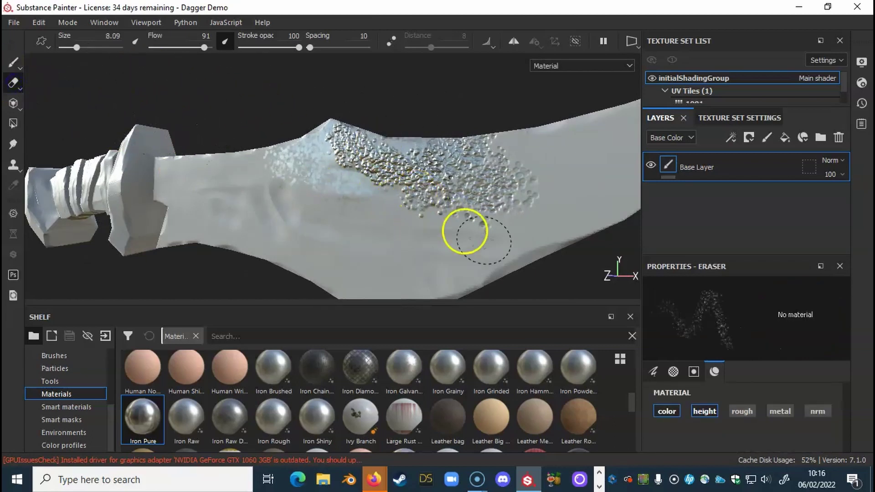
pyautogui.click(52, 358)
pyautogui.click(138, 369)
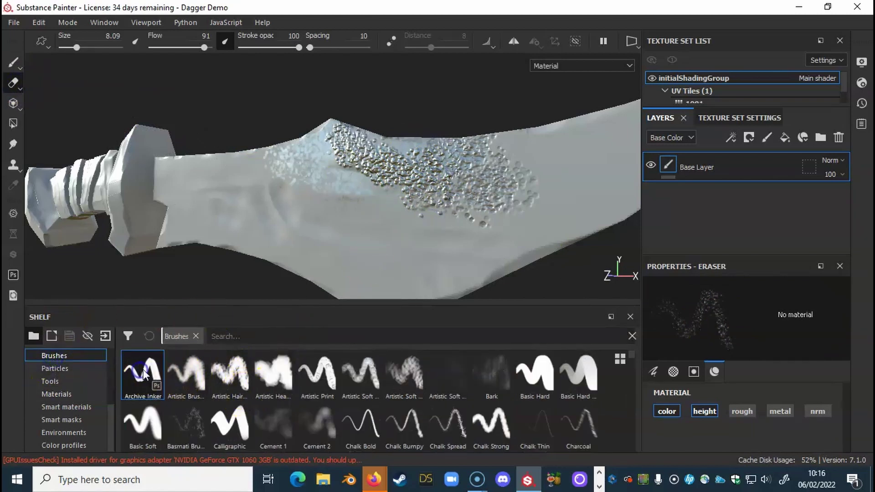
pyautogui.moveTo(378, 192); pyautogui.dragTo(363, 182)
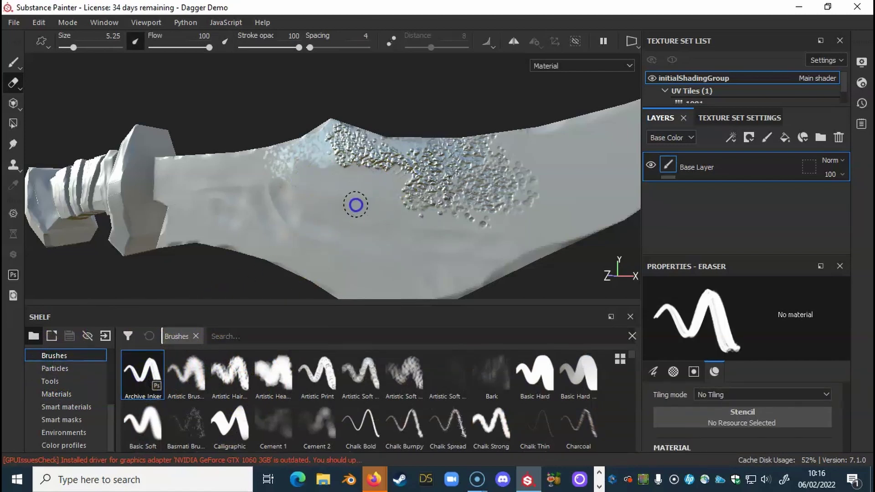
# Switch the eraser to the Dots brush, reduce its size to about 7, and thin out the lower edge of the dot pattern.
pyautogui.scroll(-3, 453, 398)
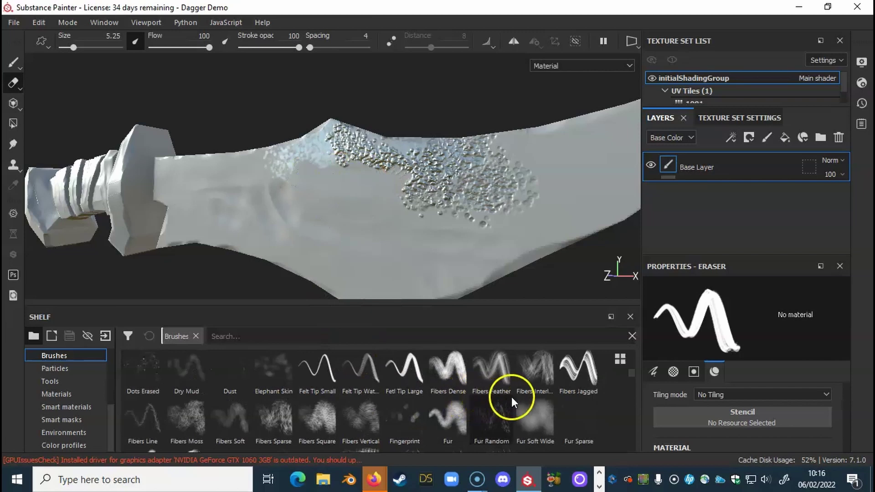
pyautogui.click(583, 421)
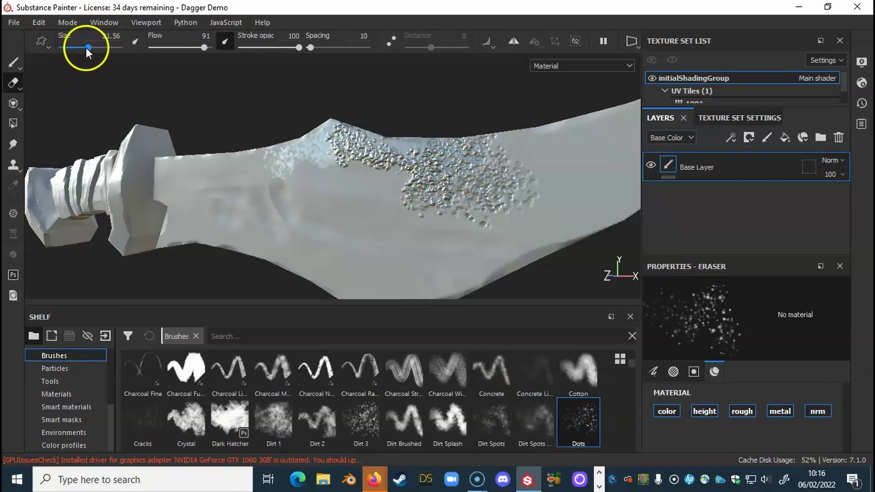
pyautogui.moveTo(86, 47); pyautogui.dragTo(83, 47)
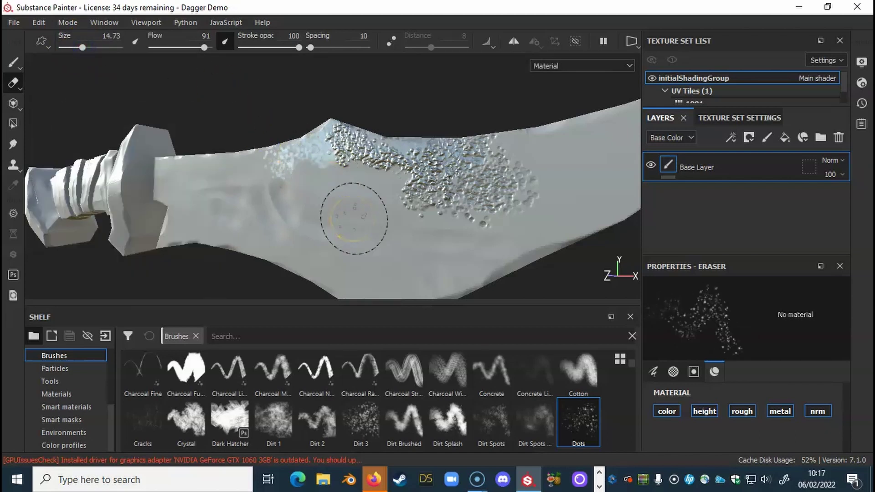
pyautogui.keyDown('ctrl'); pyautogui.moveTo(353, 218); pyautogui.dragTo(367, 217, button='right'); pyautogui.keyUp('ctrl')
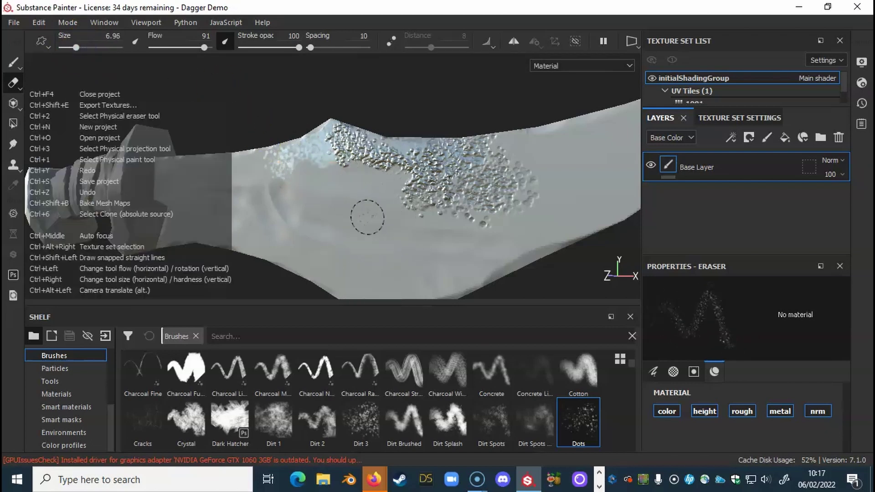
pyautogui.moveTo(437, 203)
pyautogui.mouseDown()
pyautogui.moveTo(420, 205)
pyautogui.moveTo(452, 209)
pyautogui.moveTo(416, 211)
pyautogui.moveTo(428, 193)
pyautogui.moveTo(384, 197)
pyautogui.moveTo(401, 187)
pyautogui.moveTo(368, 168)
pyautogui.moveTo(397, 169)
pyautogui.moveTo(363, 168)
pyautogui.moveTo(392, 164)
pyautogui.moveTo(381, 170)
pyautogui.mouseUp()
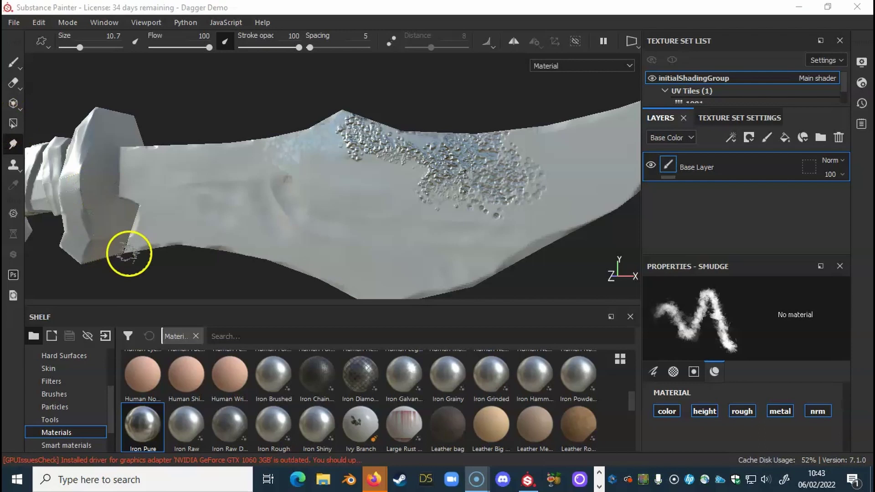
# Smudge the lower edge of the dot pattern with the Dots brush at size 16.35.
pyautogui.click(55, 394)
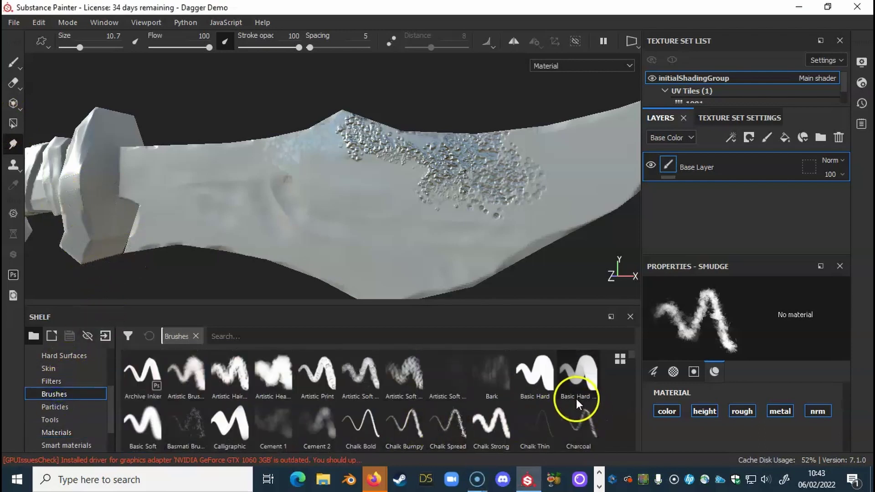
pyautogui.scroll(-3, 576, 404)
pyautogui.click(581, 423)
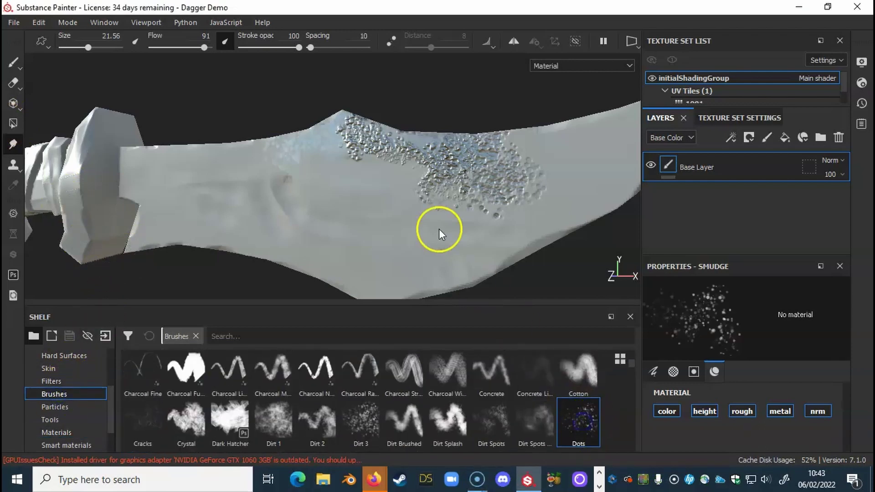
pyautogui.keyDown('ctrl'); pyautogui.moveTo(406, 198); pyautogui.dragTo(51, 146, button='right'); pyautogui.keyUp('ctrl')
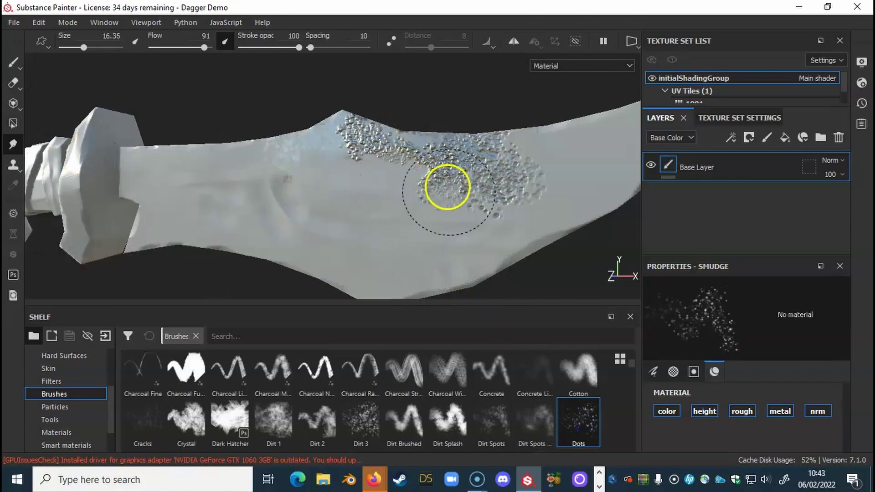
pyautogui.scroll(1, 684, 403)
pyautogui.scroll(-1, 683, 403)
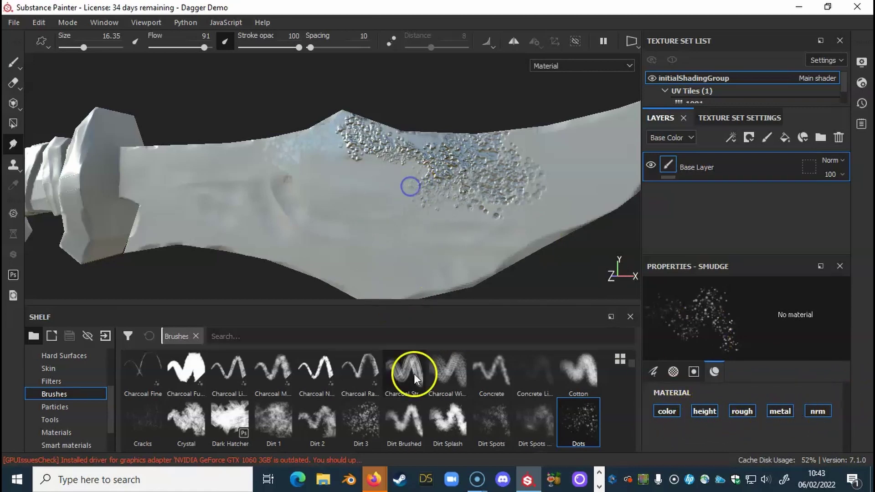
# Smudge the dots below the blade's peak with the Dark Hatcher brush at size 18.17, and those towards the tip with Dirt 1.
pyautogui.click(209, 418)
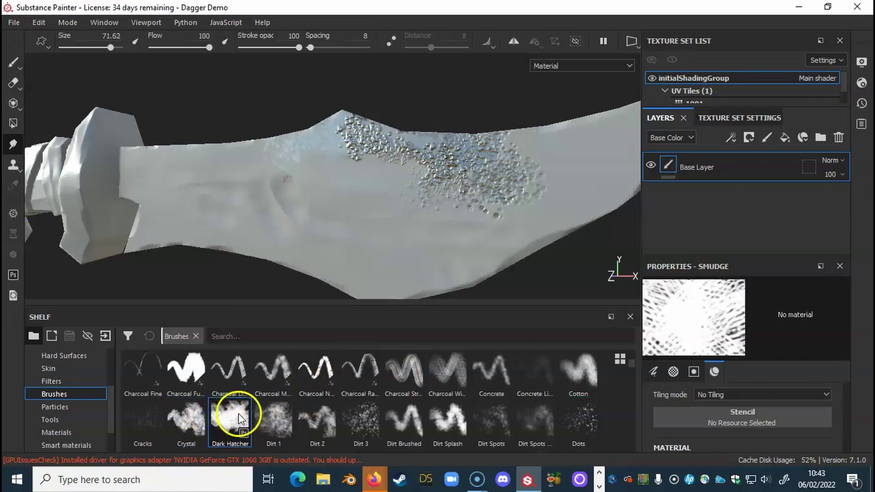
pyautogui.keyDown('ctrl'); pyautogui.moveTo(423, 190); pyautogui.dragTo(416, 192, button='right'); pyautogui.keyUp('ctrl')
pyautogui.moveTo(416, 173)
pyautogui.mouseDown()
pyautogui.moveTo(359, 158)
pyautogui.moveTo(370, 155)
pyautogui.moveTo(336, 156)
pyautogui.moveTo(357, 160)
pyautogui.moveTo(359, 149)
pyautogui.moveTo(381, 158)
pyautogui.moveTo(356, 162)
pyautogui.moveTo(339, 144)
pyautogui.mouseUp()
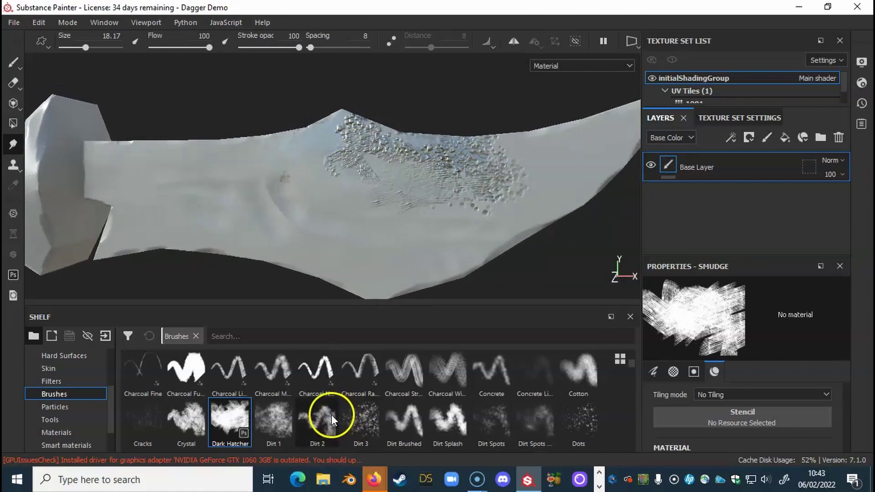
pyautogui.click(274, 416)
pyautogui.moveTo(457, 189); pyautogui.dragTo(455, 198)
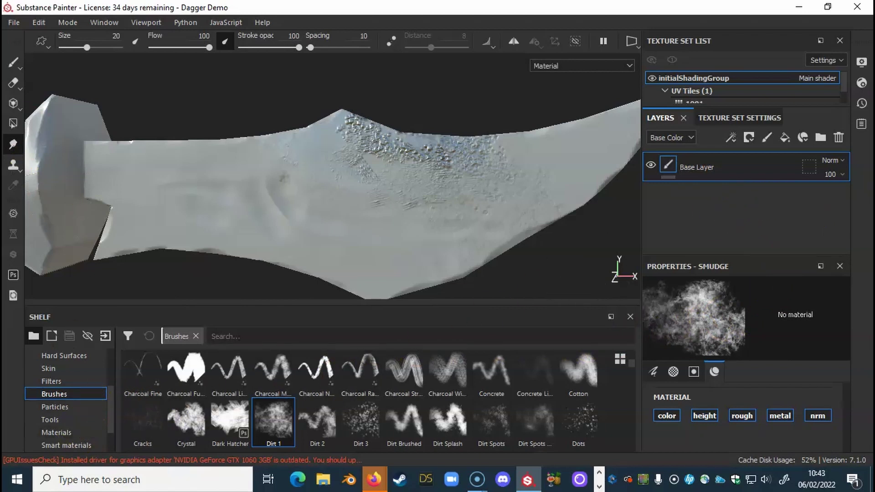
# Return to the Paint tool and add a paint layer named "Paint" above the base layer.
pyautogui.click(14, 64)
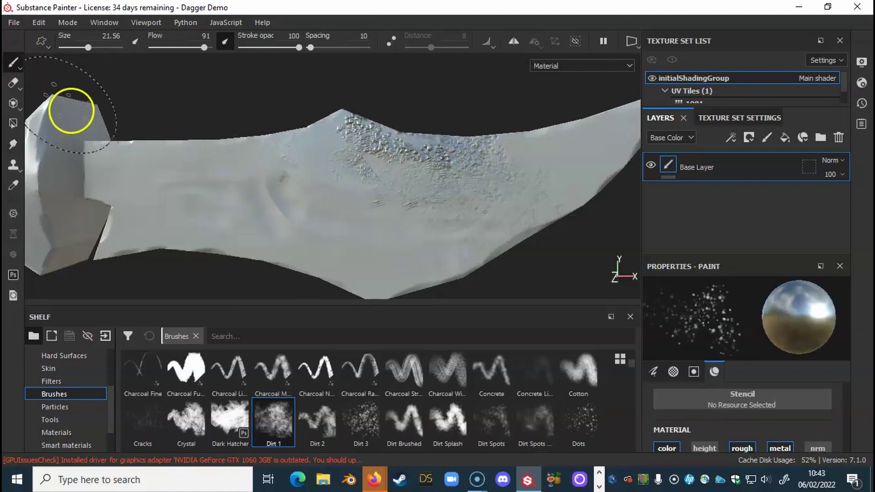
pyautogui.click(767, 137)
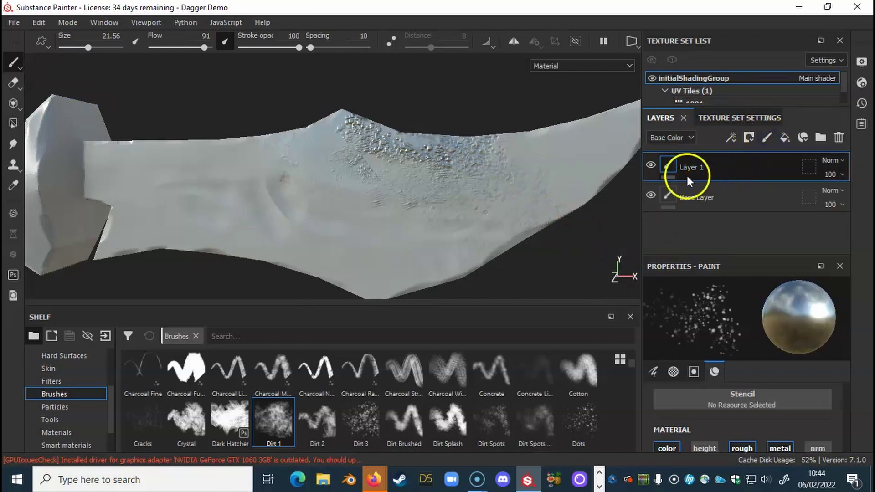
pyautogui.doubleClick(697, 169)
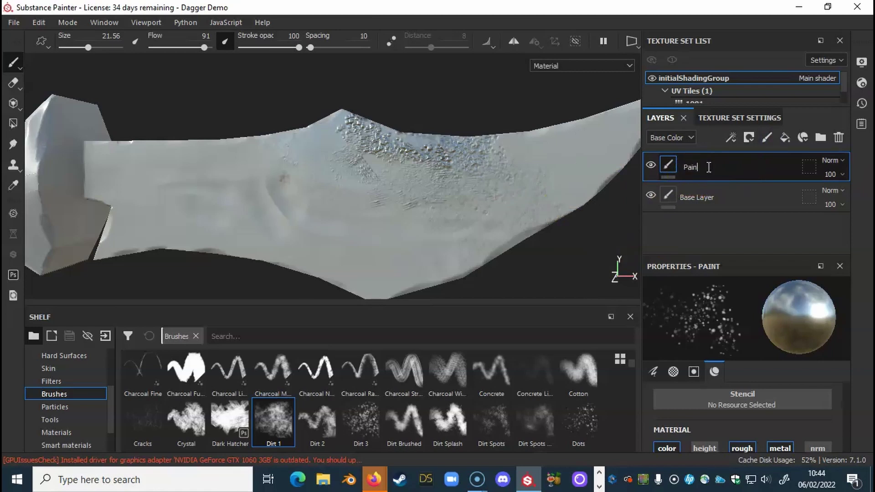
pyautogui.write('Paint')
pyautogui.click(696, 223)
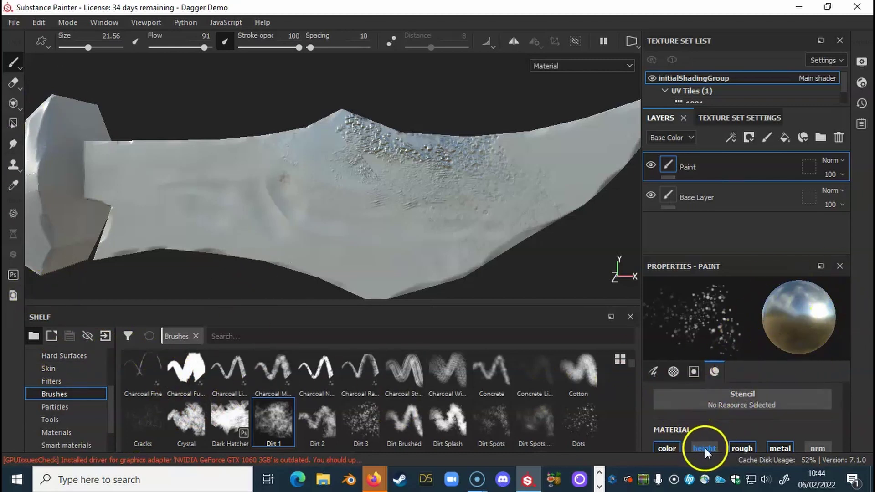
# Enable the height and normal channels of the paint material and set its base color to teal.
pyautogui.click(812, 446)
pyautogui.scroll(-3, 764, 408)
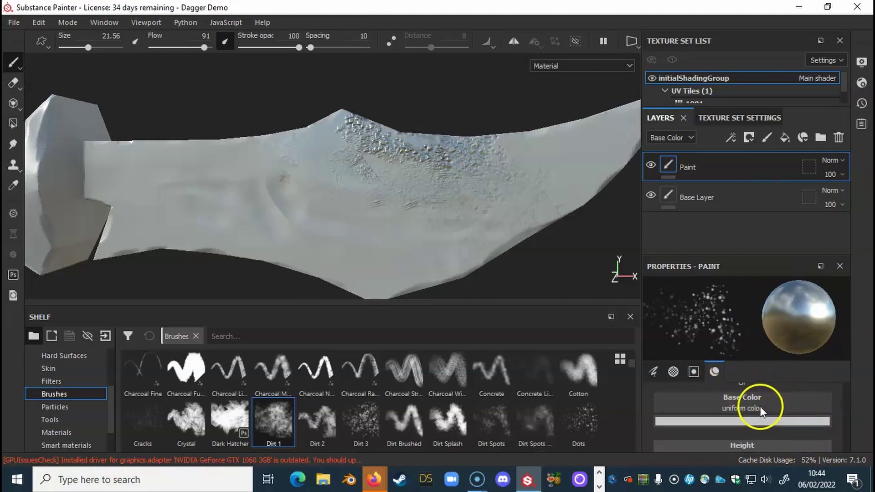
pyautogui.click(726, 422)
pyautogui.moveTo(729, 339); pyautogui.dragTo(768, 337)
pyautogui.click(673, 390)
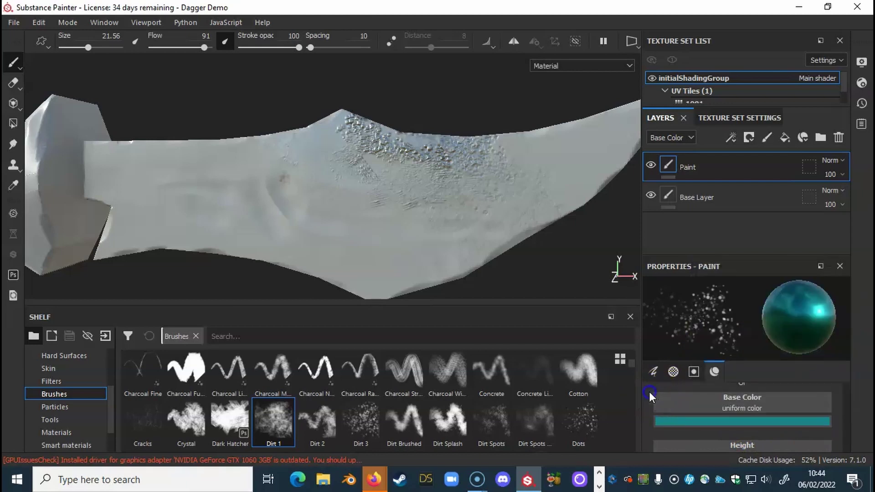
# Set the teal material's metallic value to 0.5136 and its roughness to 0.4981.
pyautogui.scroll(-5, 731, 423)
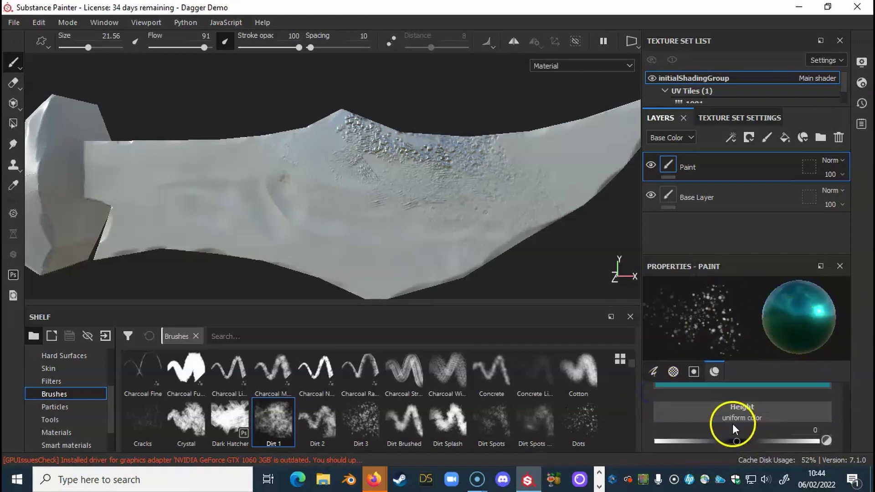
pyautogui.scroll(1, 747, 428)
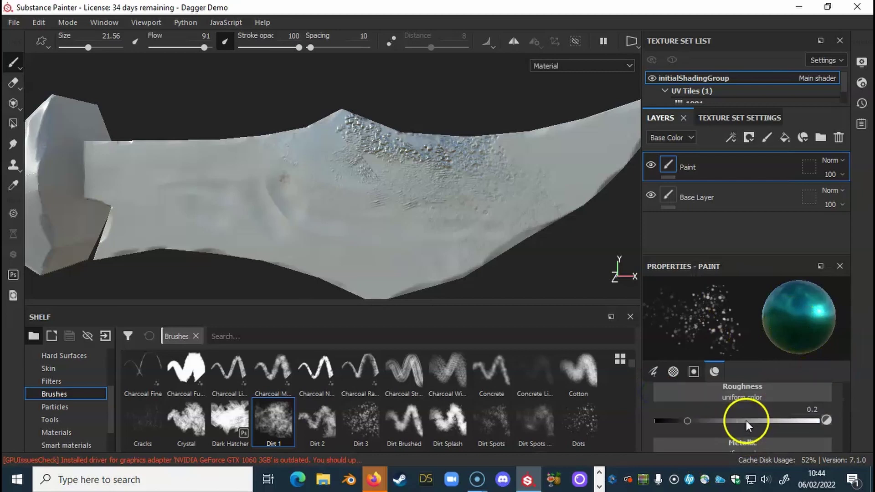
pyautogui.scroll(-1, 736, 436)
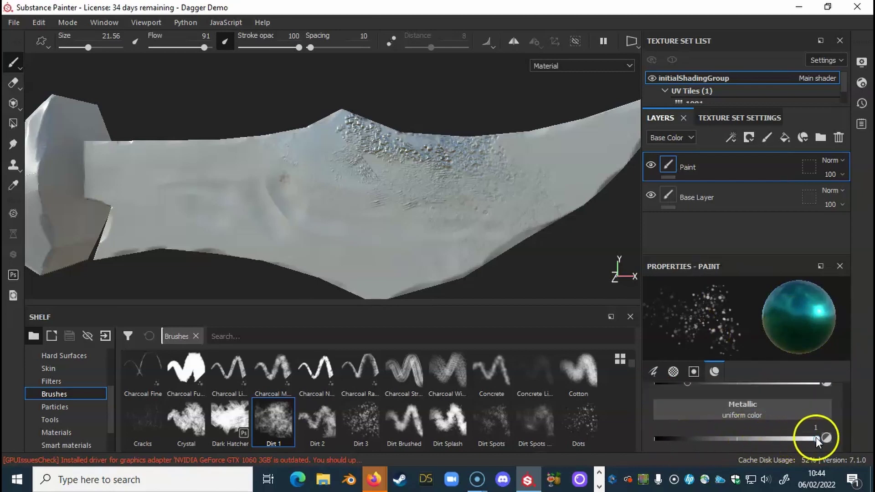
pyautogui.moveTo(815, 436); pyautogui.dragTo(739, 441)
pyautogui.scroll(1, 743, 433)
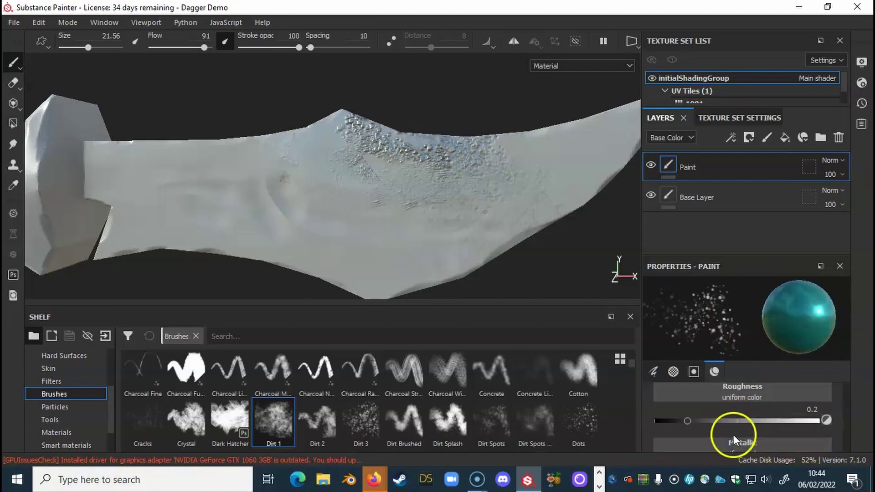
pyautogui.moveTo(735, 421); pyautogui.dragTo(736, 421)
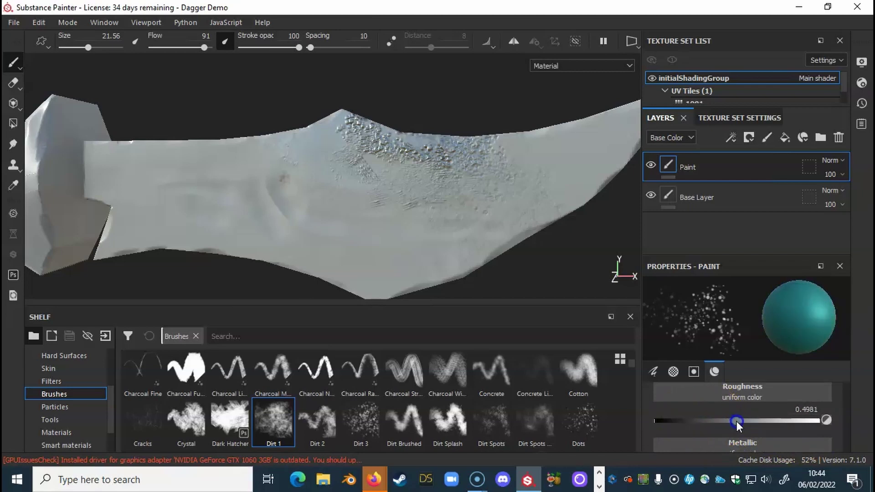
pyautogui.scroll(-1, 752, 416)
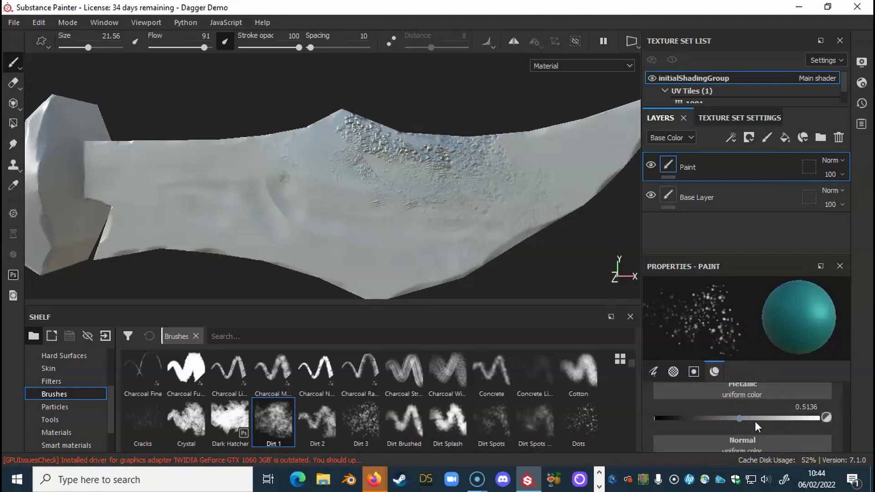
# Set the teal material's height to 0.0661 and review its base color and roughness settings.
pyautogui.scroll(2, 775, 413)
pyautogui.scroll(1, 775, 414)
pyautogui.scroll(-1, 775, 417)
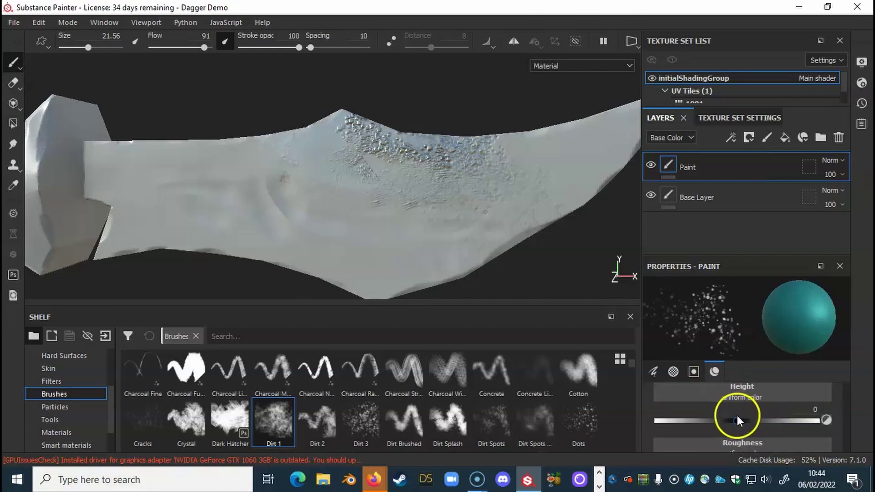
pyautogui.moveTo(736, 421); pyautogui.dragTo(742, 420)
pyautogui.scroll(3, 752, 406)
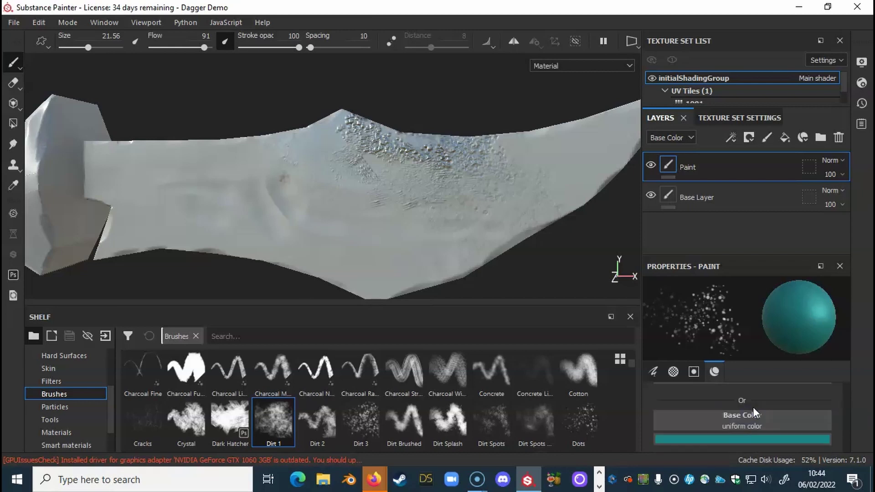
pyautogui.scroll(-3, 772, 414)
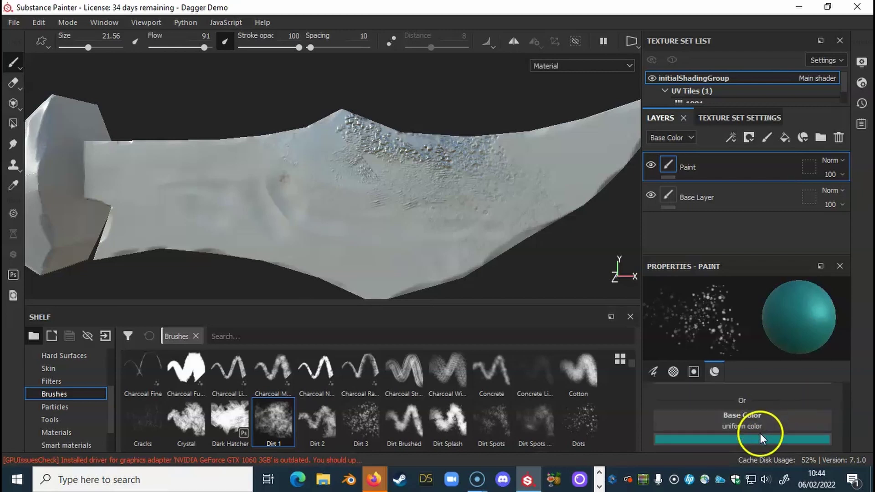
pyautogui.scroll(-2, 752, 430)
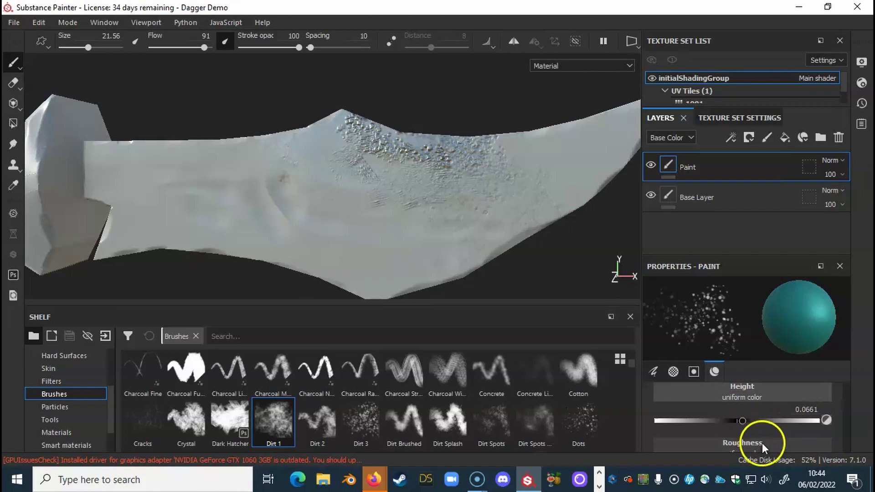
pyautogui.scroll(-1, 762, 447)
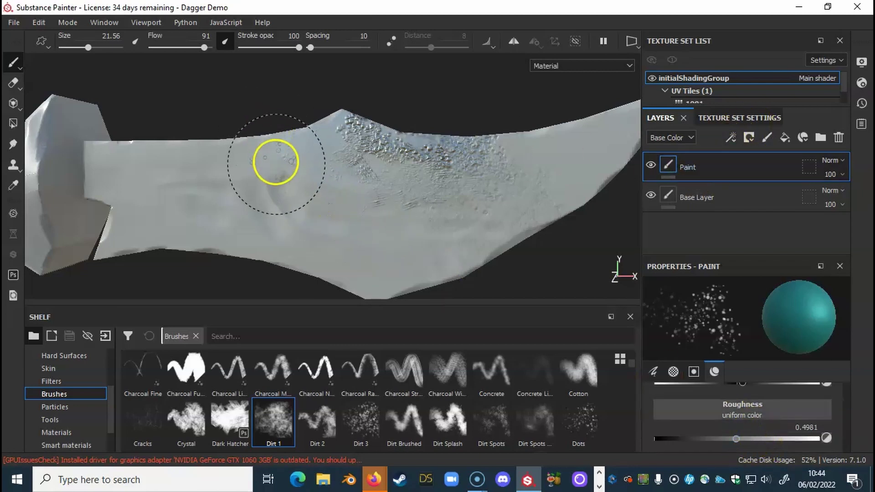
pyautogui.keyDown('alt'); pyautogui.moveTo(244, 164); pyautogui.dragTo(289, 168, button='middle'); pyautogui.keyUp('alt')
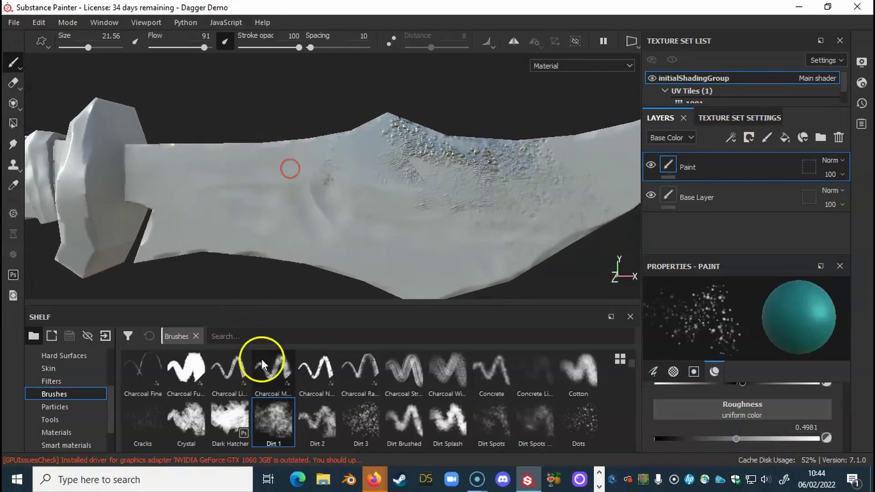
# Paint a teal patch on the blade near the guard with the Dirt 1 brush and a streaky charcoal brush.
pyautogui.scroll(5, 289, 195)
pyautogui.moveTo(283, 186)
pyautogui.keyDown('ctrl'); pyautogui.mouseDown(button='right')
pyautogui.moveTo(285, 167)
pyautogui.moveTo(292, 173)
pyautogui.mouseUp(button='right'); pyautogui.keyUp('ctrl')
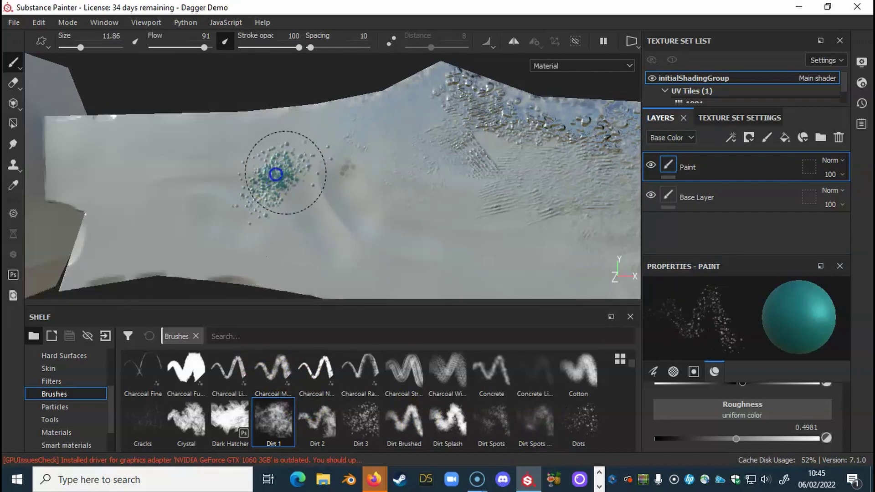
pyautogui.click(402, 367)
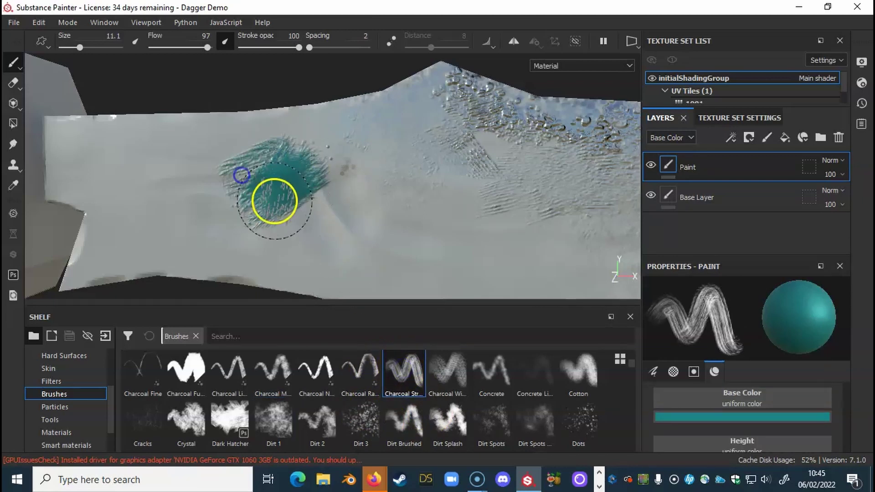
pyautogui.moveTo(269, 163)
pyautogui.keyDown('alt'); pyautogui.mouseDown()
pyautogui.moveTo(345, 179)
pyautogui.moveTo(322, 148)
pyautogui.moveTo(252, 187)
pyautogui.mouseUp(); pyautogui.keyUp('alt')
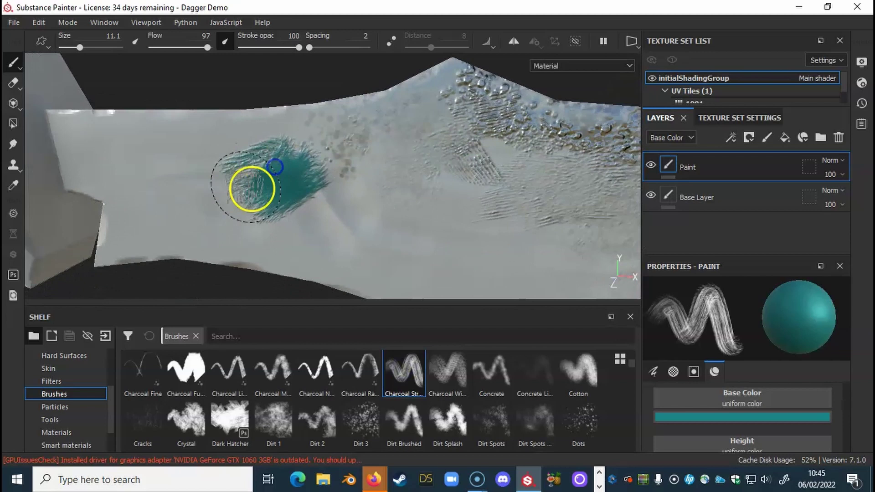
# Smudge the lower part of the teal patch with the Smudge tool's cloudy brush at size 10.7.
pyautogui.keyDown('alt'); pyautogui.moveTo(252, 188); pyautogui.dragTo(531, 178, button='right'); pyautogui.keyUp('alt')
pyautogui.moveTo(531, 178)
pyautogui.keyDown('alt'); pyautogui.mouseDown()
pyautogui.moveTo(332, 168)
pyautogui.moveTo(352, 162)
pyautogui.moveTo(422, 195)
pyautogui.moveTo(374, 174)
pyautogui.moveTo(398, 191)
pyautogui.mouseUp(); pyautogui.keyUp('alt')
pyautogui.click(14, 144)
pyautogui.moveTo(289, 203)
pyautogui.mouseDown()
pyautogui.moveTo(367, 203)
pyautogui.moveTo(354, 189)
pyautogui.mouseUp()
pyautogui.press('ctrl')
pyautogui.keyDown('ctrl'); pyautogui.moveTo(355, 191); pyautogui.dragTo(346, 191, button='right'); pyautogui.keyUp('ctrl')
pyautogui.moveTo(347, 191)
pyautogui.mouseDown()
pyautogui.moveTo(328, 187)
pyautogui.moveTo(348, 201)
pyautogui.mouseUp()
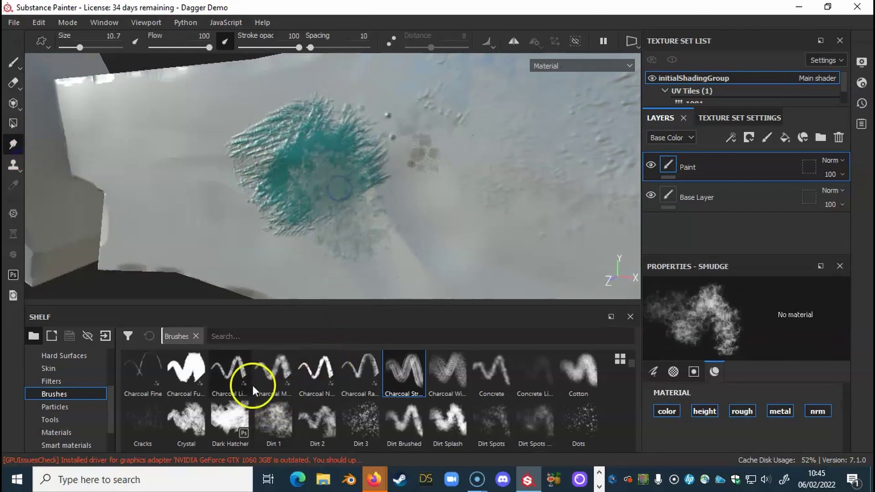
# Smear the guard-side edge of the teal patch with a knife painting brush at size 6.59.
pyautogui.scroll(-4, 411, 394)
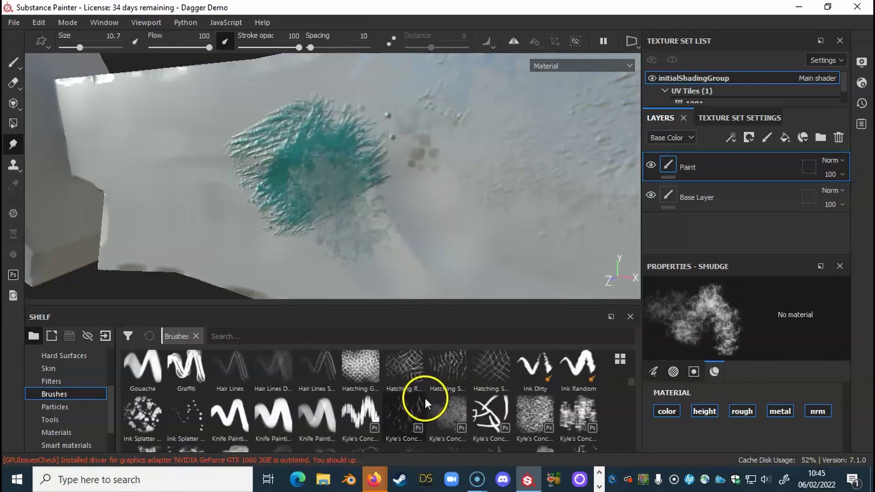
pyautogui.click(236, 412)
pyautogui.moveTo(333, 171)
pyautogui.mouseDown()
pyautogui.moveTo(267, 205)
pyautogui.moveTo(275, 201)
pyautogui.moveTo(230, 184)
pyautogui.moveTo(248, 188)
pyautogui.moveTo(232, 176)
pyautogui.moveTo(244, 168)
pyautogui.moveTo(236, 144)
pyautogui.mouseUp()
pyautogui.moveTo(290, 196)
pyautogui.keyDown('alt'); pyautogui.mouseDown()
pyautogui.moveTo(280, 162)
pyautogui.moveTo(303, 238)
pyautogui.mouseUp(); pyautogui.keyUp('alt')
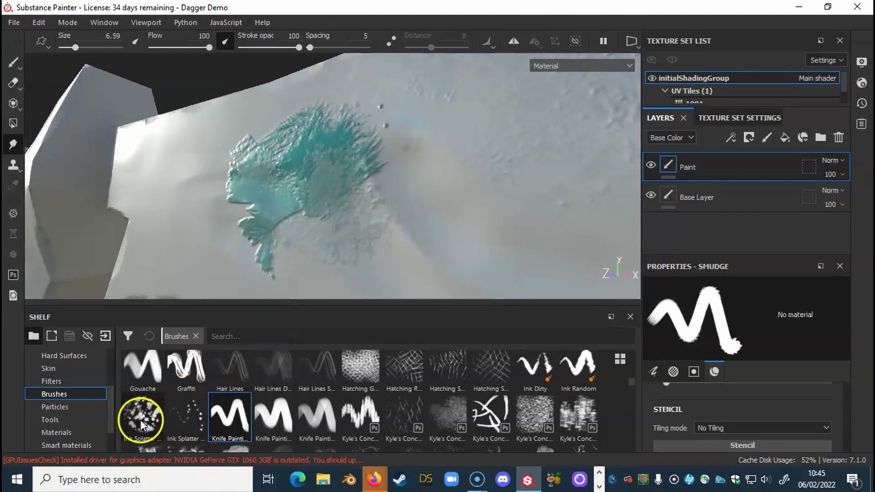
# Smudge the middle and lower parts of the teal patch with a speckled Kyle's Real brush.
pyautogui.scroll(-3, 205, 408)
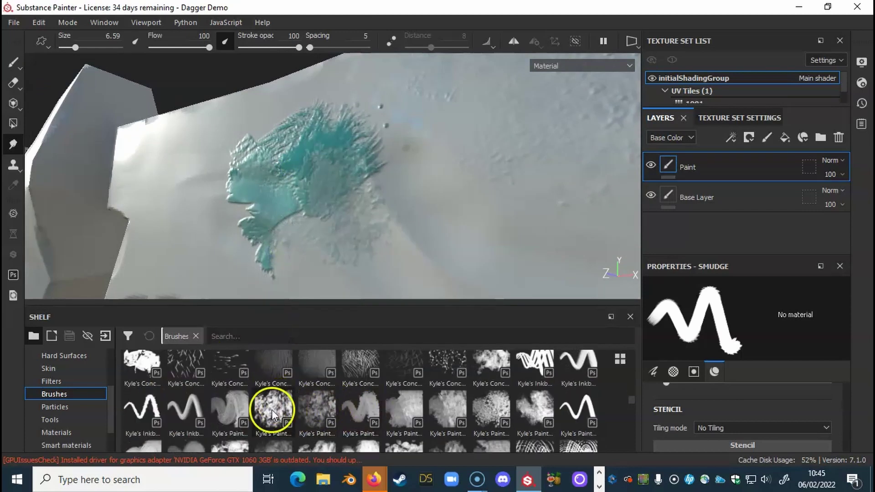
pyautogui.scroll(-2, 562, 425)
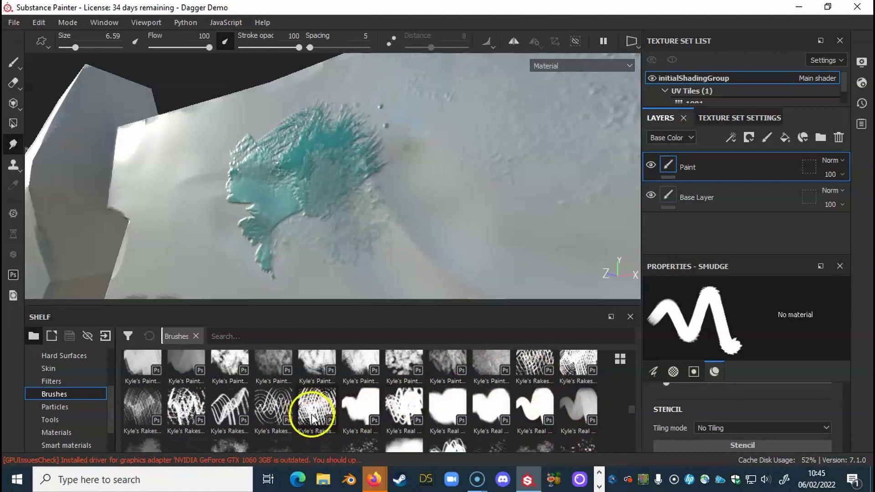
pyautogui.click(358, 442)
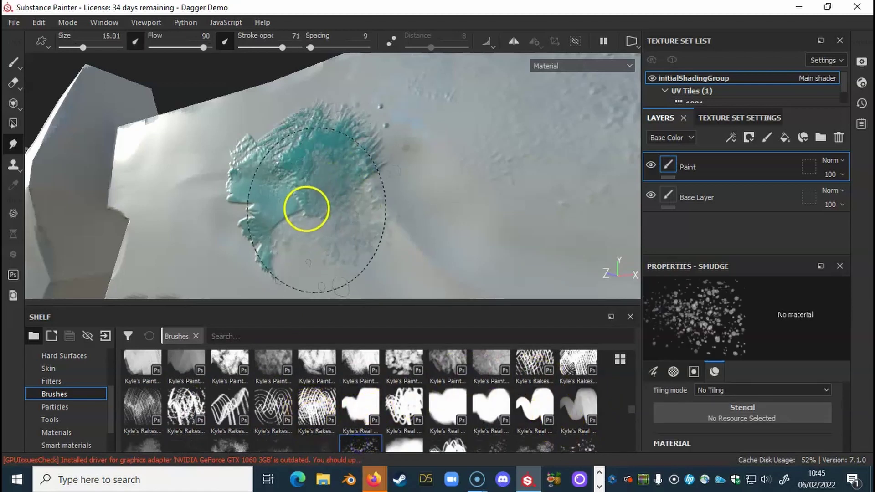
pyautogui.press('ctrl')
pyautogui.moveTo(309, 187)
pyautogui.mouseDown()
pyautogui.moveTo(291, 216)
pyautogui.moveTo(264, 209)
pyautogui.moveTo(291, 211)
pyautogui.mouseUp()
# Break up the teal patch's guard-side edge by smudging with a Kyle's Rakes brush at size 6.15.
pyautogui.click(308, 413)
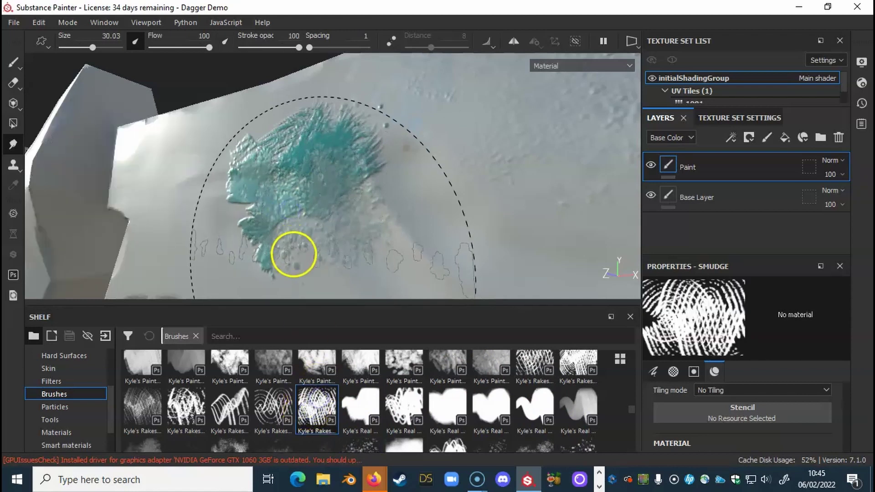
pyautogui.press('ctrl')
pyautogui.keyDown('ctrl'); pyautogui.moveTo(310, 195); pyautogui.dragTo(312, 196, button='right'); pyautogui.keyUp('ctrl')
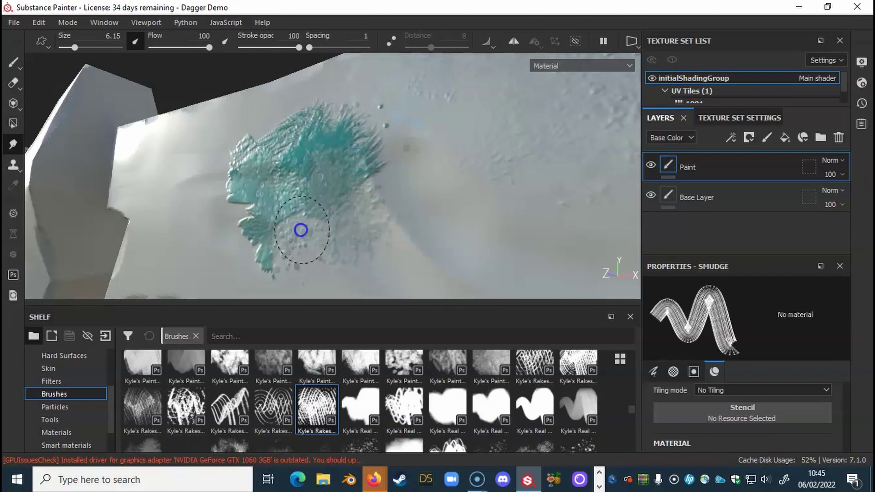
pyautogui.moveTo(246, 221)
pyautogui.mouseDown()
pyautogui.moveTo(246, 209)
pyautogui.moveTo(220, 220)
pyautogui.moveTo(226, 187)
pyautogui.mouseUp()
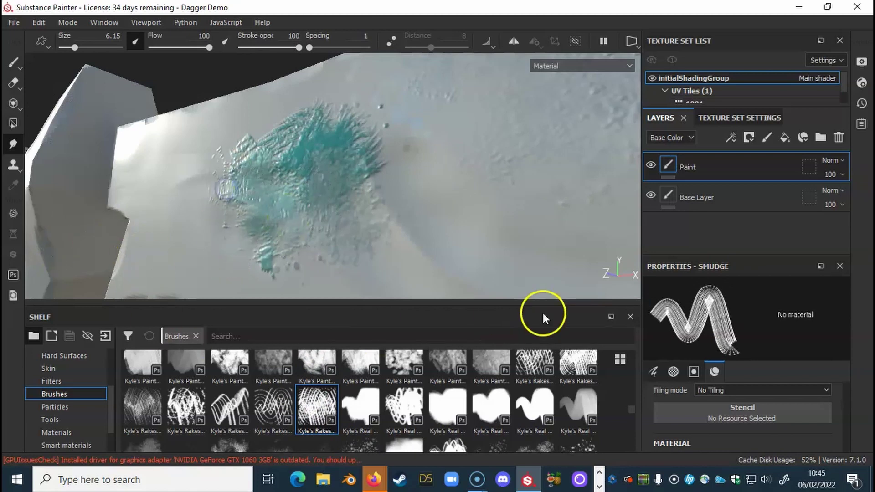
# Return to the Paint tool and set the material's base color to magenta (R 0.671, G 0.015, B 0.651).
pyautogui.click(14, 61)
pyautogui.scroll(-10, 744, 423)
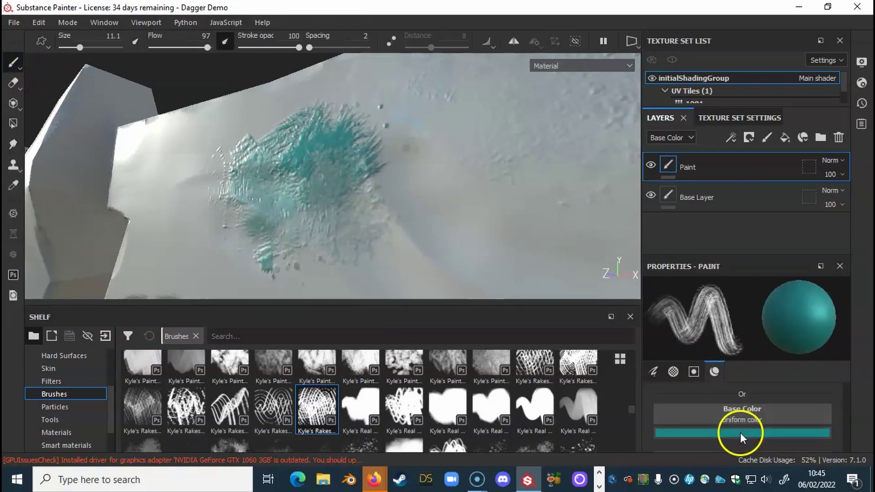
pyautogui.click(740, 432)
pyautogui.moveTo(801, 361); pyautogui.dragTo(805, 315)
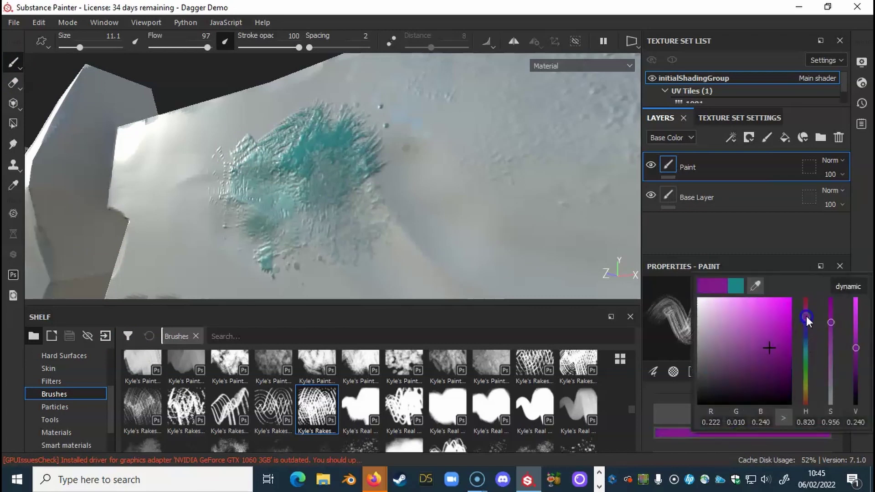
pyautogui.moveTo(747, 340); pyautogui.dragTo(776, 314)
pyautogui.click(788, 409)
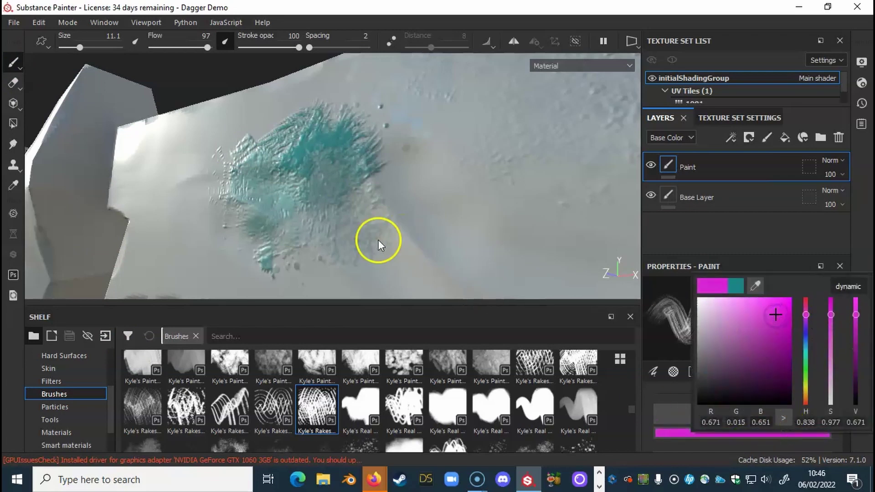
# Paint a magenta patch overlapping the teal one and smudge their shared edge with the Kyle's Rakes brush.
pyautogui.click(196, 159)
pyautogui.moveTo(195, 162)
pyautogui.mouseDown()
pyautogui.moveTo(205, 180)
pyautogui.moveTo(215, 162)
pyautogui.moveTo(219, 171)
pyautogui.moveTo(273, 157)
pyautogui.mouseUp()
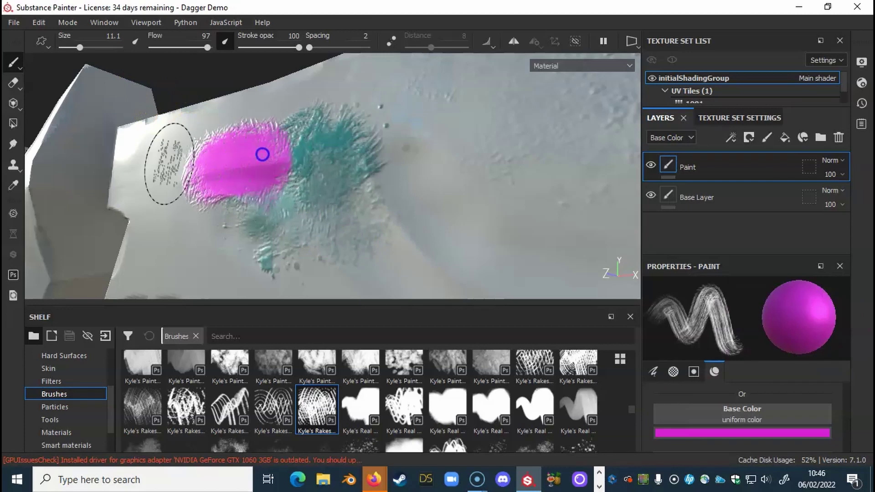
pyautogui.click(13, 145)
pyautogui.moveTo(273, 196)
pyautogui.mouseDown()
pyautogui.moveTo(273, 182)
pyautogui.moveTo(254, 188)
pyautogui.mouseUp()
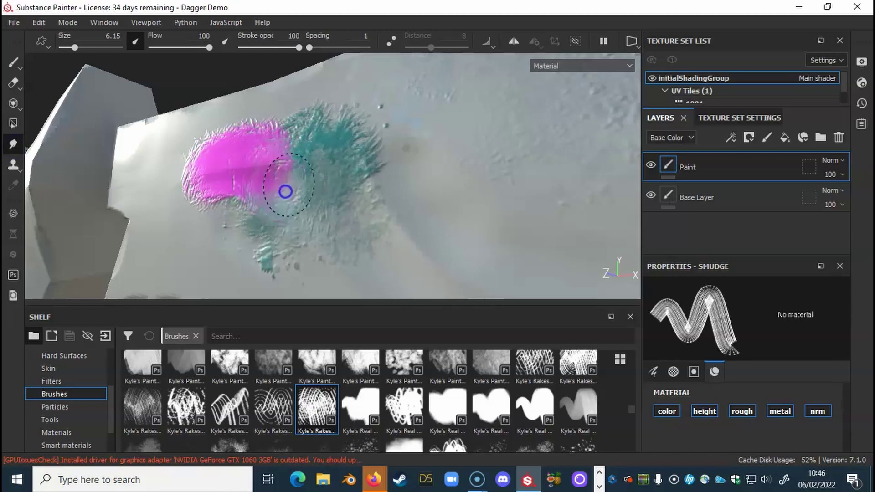
# Blend the boundary between magenta and teal by smudging with a Kyle's Spatter brush at size 6.53.
pyautogui.scroll(-3, 458, 416)
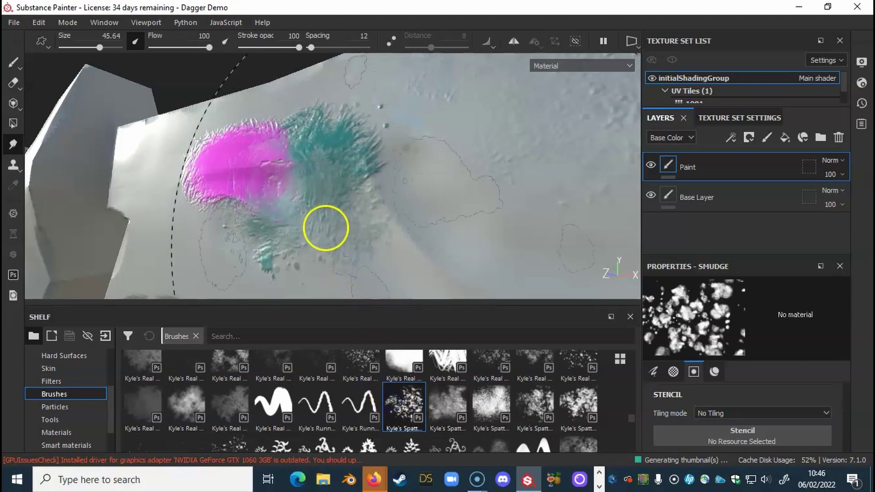
pyautogui.moveTo(322, 223)
pyautogui.keyDown('ctrl'); pyautogui.mouseDown(button='right')
pyautogui.moveTo(301, 214)
pyautogui.moveTo(278, 167)
pyautogui.mouseUp(button='right'); pyautogui.keyUp('ctrl')
pyautogui.moveTo(266, 154); pyautogui.dragTo(308, 190)
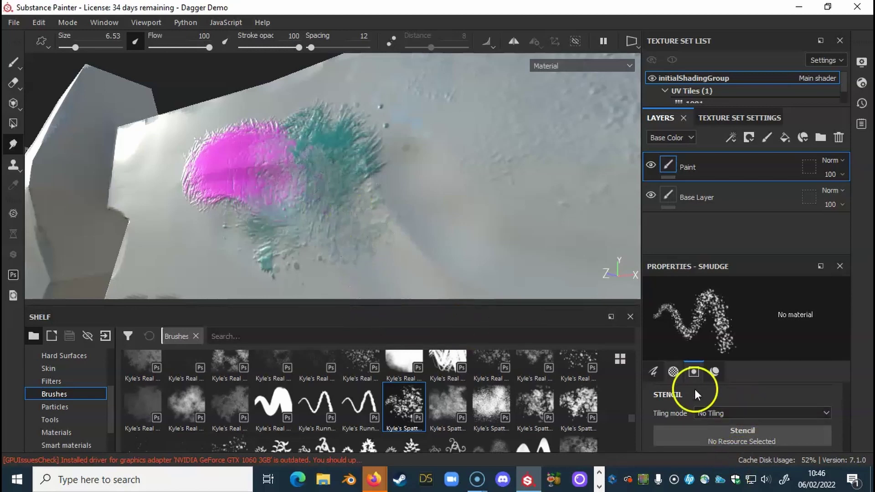
# Raise the magenta paint's height to 0.1595 and paint over the lower part of the magenta patch.
pyautogui.click(11, 66)
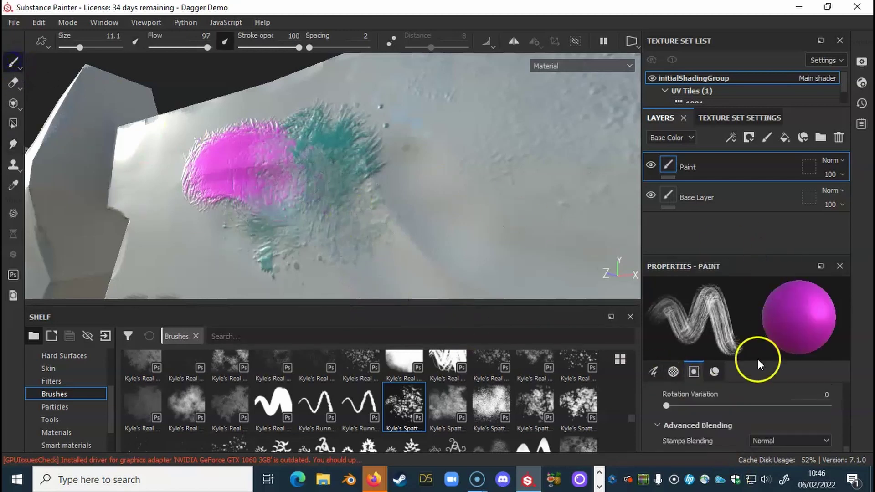
pyautogui.scroll(-6, 714, 432)
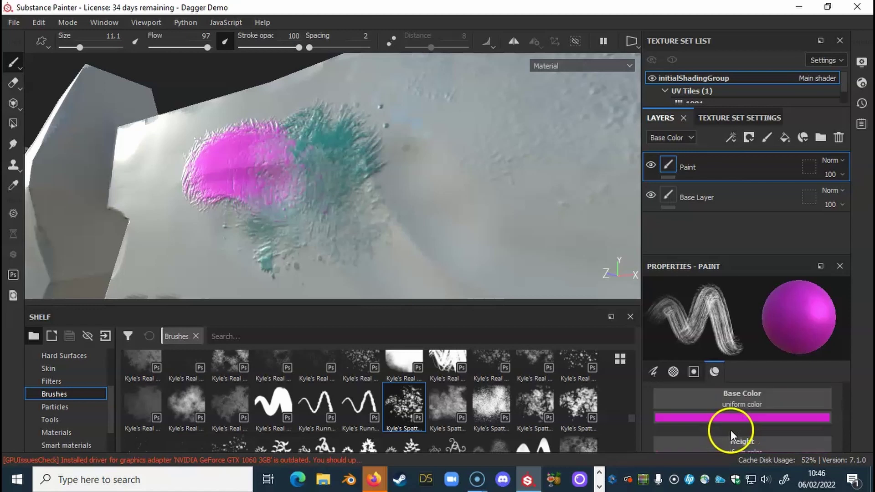
pyautogui.scroll(-2, 750, 430)
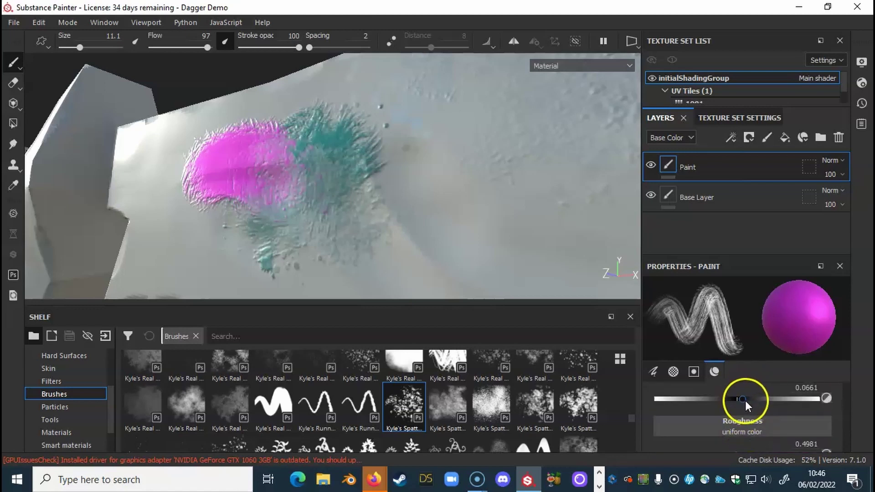
pyautogui.moveTo(742, 399); pyautogui.dragTo(750, 400)
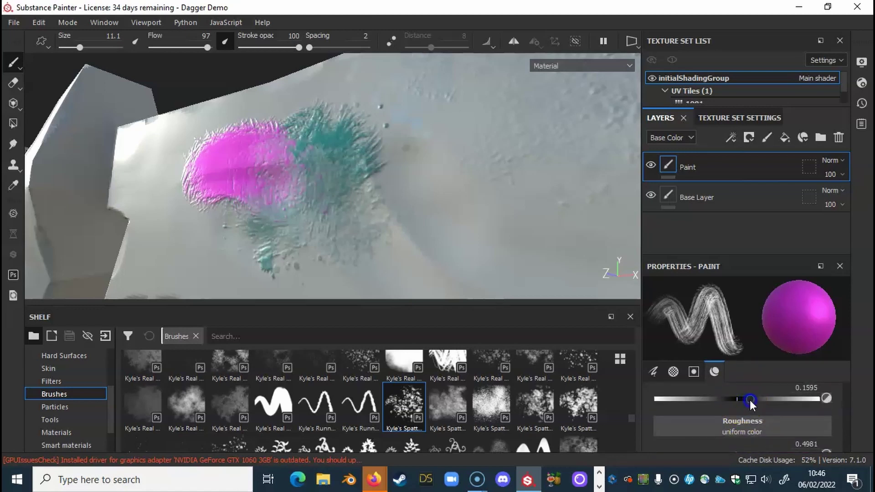
pyautogui.click(19, 67)
pyautogui.click(221, 199)
pyautogui.moveTo(221, 199)
pyautogui.mouseDown()
pyautogui.moveTo(234, 182)
pyautogui.moveTo(247, 193)
pyautogui.moveTo(236, 209)
pyautogui.mouseUp()
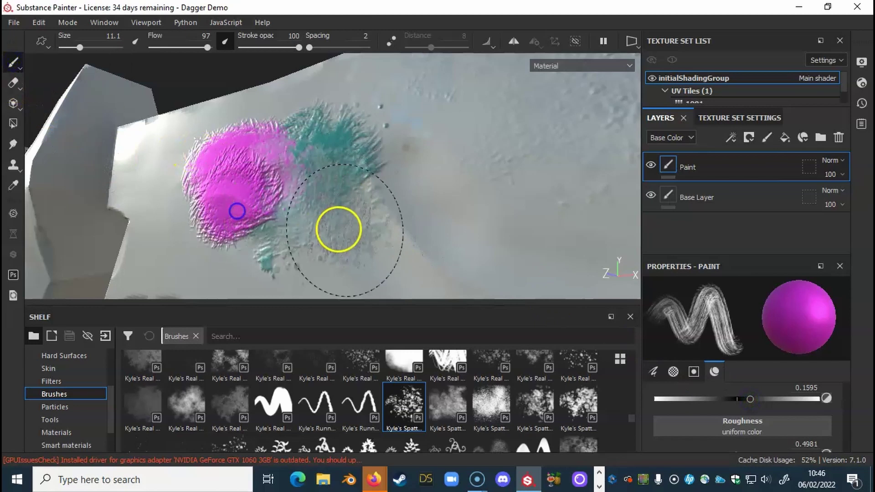
# Raise the magenta paint's height in stages to 0.5253 and extend the patch across the lower teal area.
pyautogui.keyDown('alt'); pyautogui.moveTo(339, 226); pyautogui.dragTo(291, 208); pyautogui.keyUp('alt')
pyautogui.moveTo(750, 400); pyautogui.dragTo(755, 399)
pyautogui.moveTo(283, 193); pyautogui.dragTo(280, 201)
pyautogui.moveTo(767, 399); pyautogui.dragTo(780, 399)
pyautogui.moveTo(337, 200); pyautogui.dragTo(308, 212)
pyautogui.moveTo(400, 258)
pyautogui.keyDown('alt'); pyautogui.mouseDown()
pyautogui.moveTo(351, 228)
pyautogui.moveTo(440, 254)
pyautogui.mouseUp(); pyautogui.keyUp('alt')
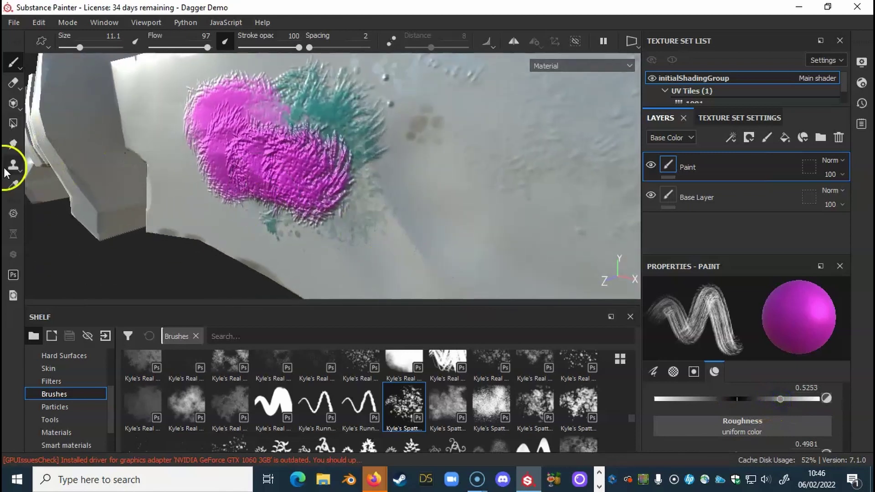
# Smudge the raised magenta paint into the teal area with a cloudy Kyle's Real brush at size 9.03.
pyautogui.click(13, 144)
pyautogui.moveTo(310, 142)
pyautogui.mouseDown()
pyautogui.moveTo(297, 133)
pyautogui.moveTo(312, 125)
pyautogui.moveTo(303, 122)
pyautogui.mouseUp()
pyautogui.click(406, 385)
pyautogui.click(281, 403)
pyautogui.click(227, 405)
pyautogui.keyDown('ctrl'); pyautogui.moveTo(292, 185); pyautogui.dragTo(291, 184, button='right'); pyautogui.keyUp('ctrl')
pyautogui.moveTo(337, 135)
pyautogui.mouseDown()
pyautogui.moveTo(313, 152)
pyautogui.moveTo(333, 152)
pyautogui.moveTo(298, 167)
pyautogui.mouseUp()
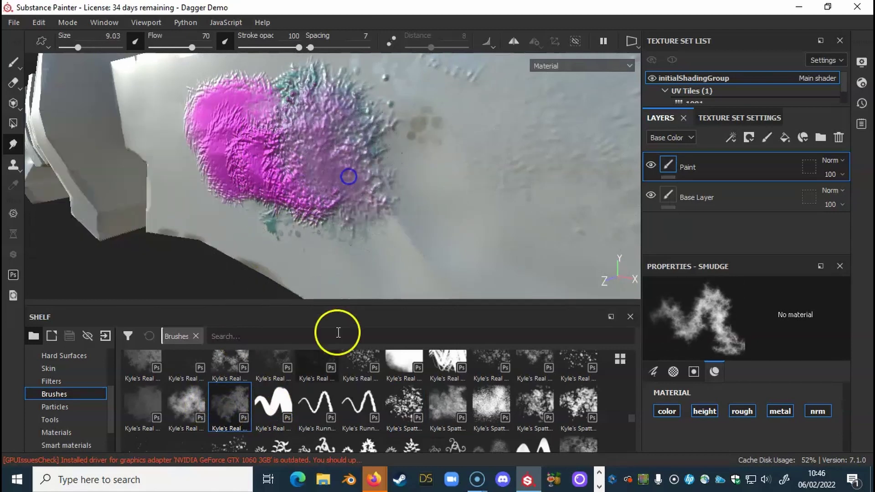
pyautogui.keyDown('alt'); pyautogui.moveTo(508, 187); pyautogui.dragTo(504, 218); pyautogui.keyUp('alt')
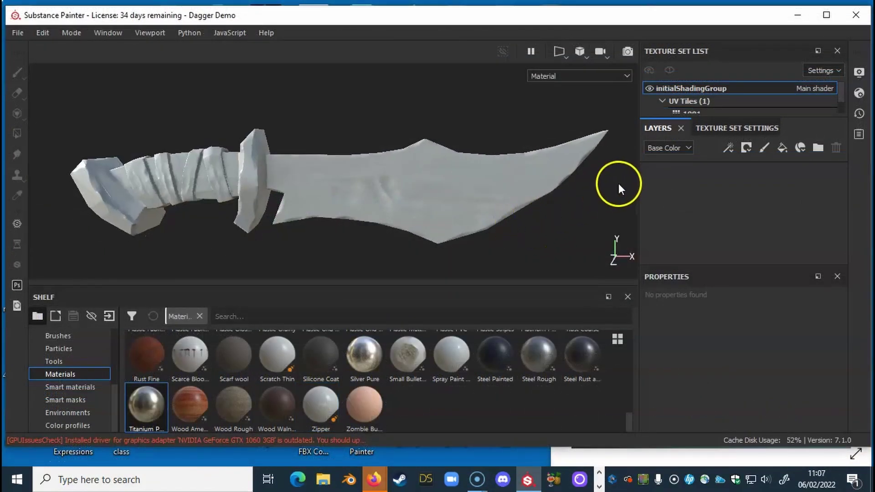
# Add a fill layer to the dagger's empty layer stack.
pyautogui.click(750, 148)
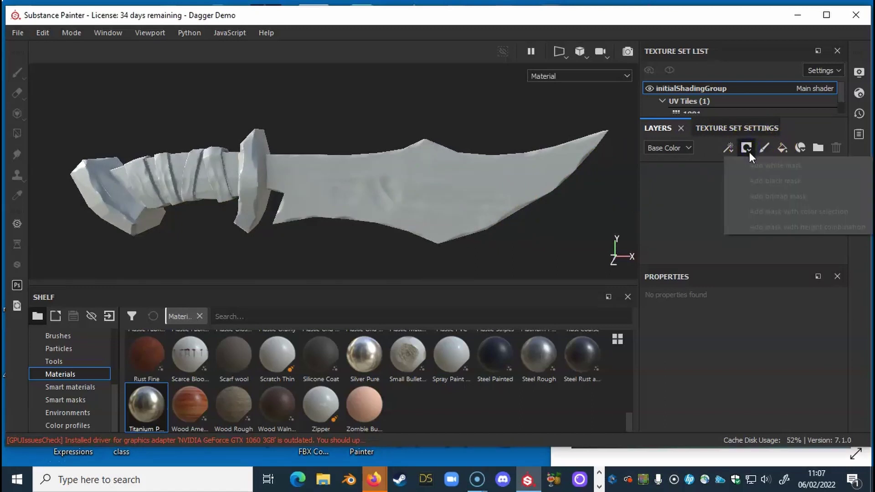
pyautogui.click(784, 146)
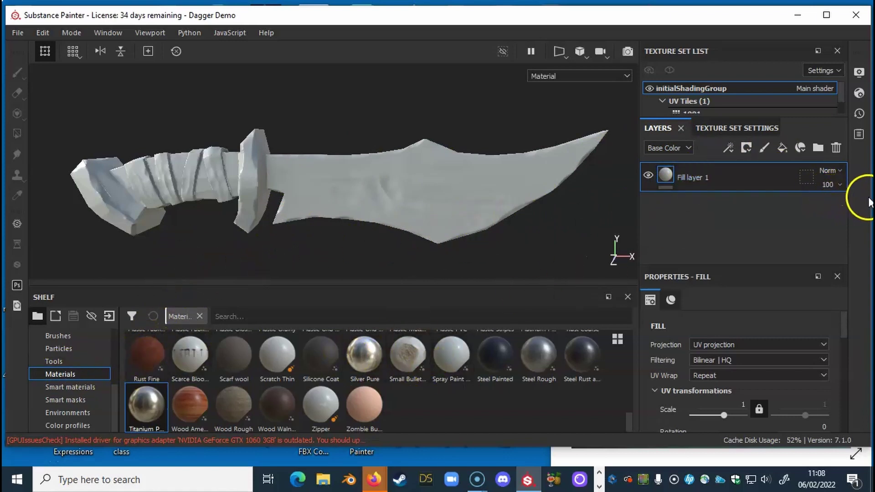
# Resize the painting window to reveal the crystal dagger reference image and examine its blade colors up close.
pyautogui.moveTo(870, 203); pyautogui.dragTo(594, 211)
pyautogui.scroll(-2, 771, 211)
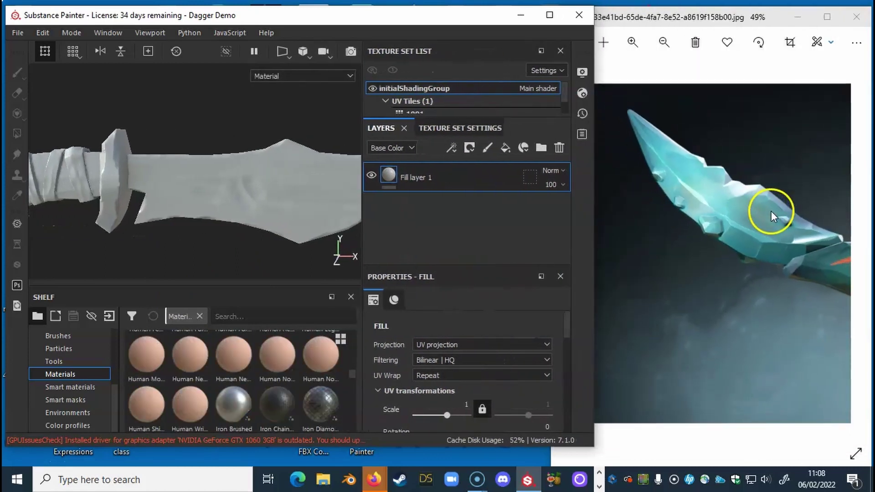
pyautogui.scroll(2, 770, 211)
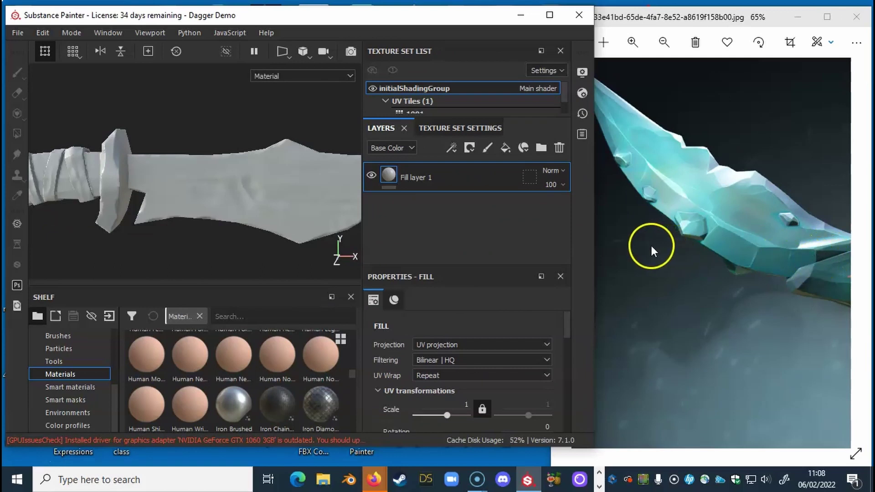
pyautogui.moveTo(597, 248); pyautogui.dragTo(749, 245)
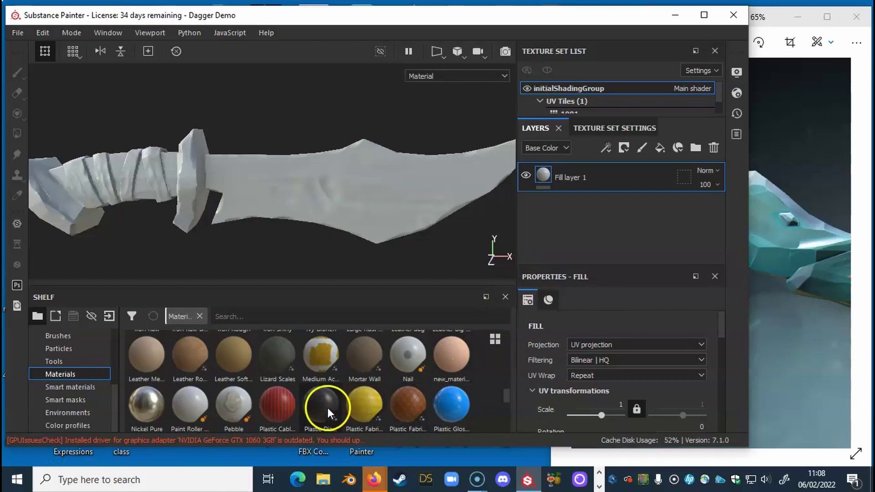
# Apply the Nickel Pure material to the fill layer and bring its material channel settings into view.
pyautogui.click(141, 405)
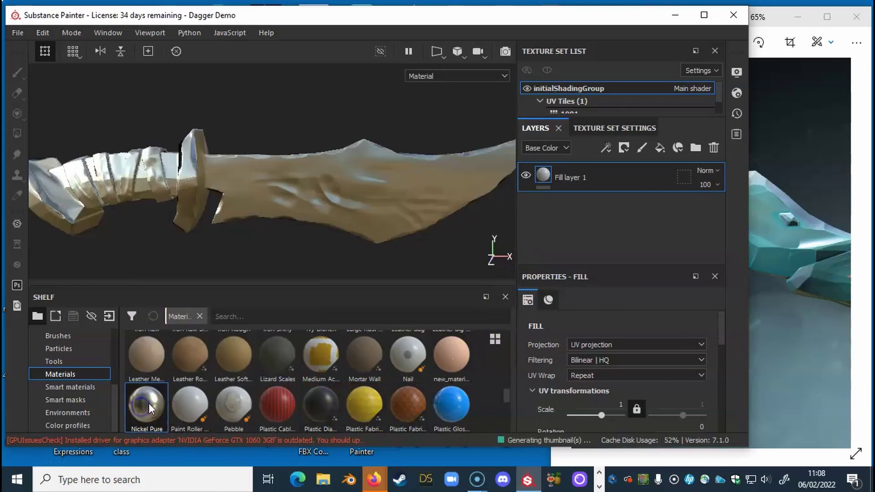
pyautogui.moveTo(146, 403)
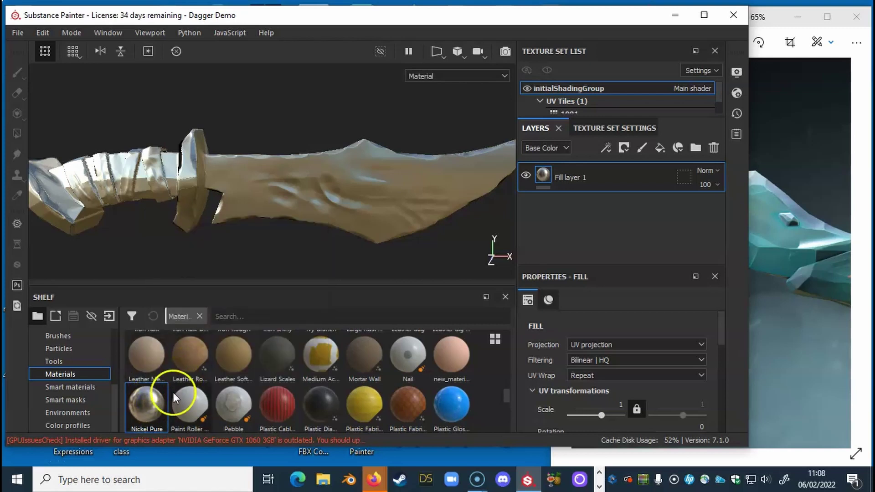
pyautogui.scroll(-3, 609, 339)
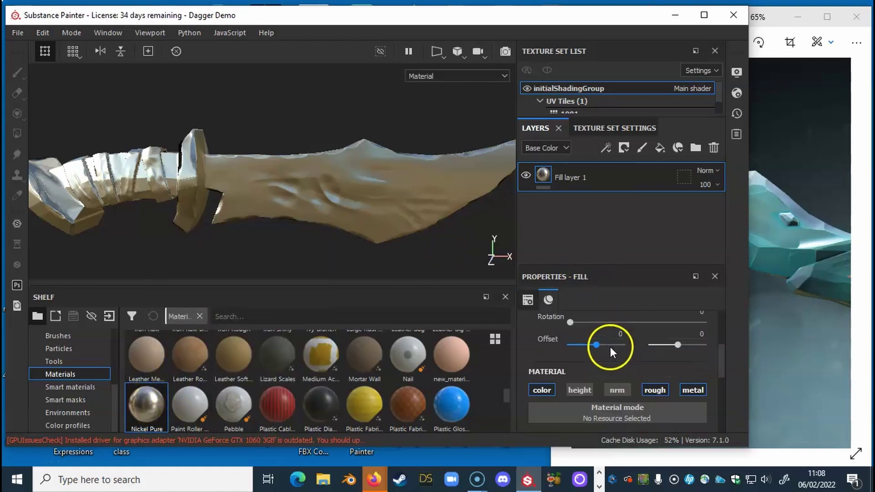
# Disable the height, normal, roughness and metallic channels of the fill layer, leaving only color active.
pyautogui.scroll(-3, 610, 346)
pyautogui.click(587, 353)
pyautogui.click(619, 351)
pyautogui.click(690, 351)
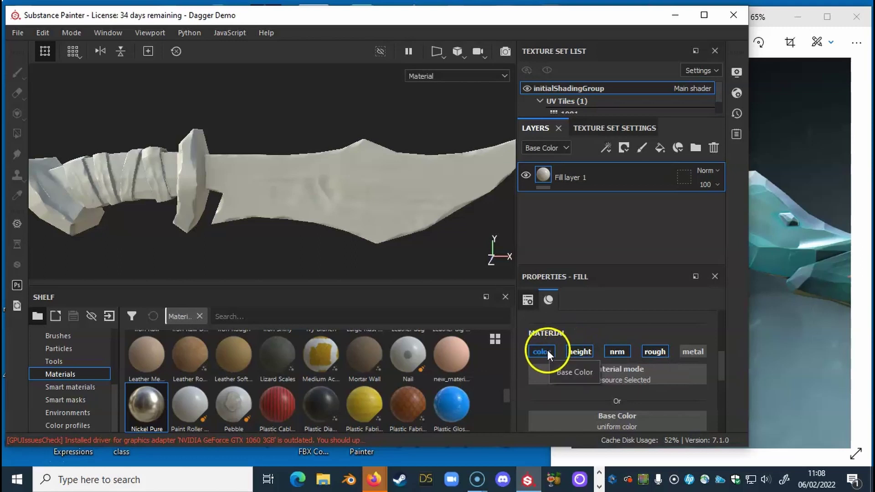
pyautogui.click(568, 350)
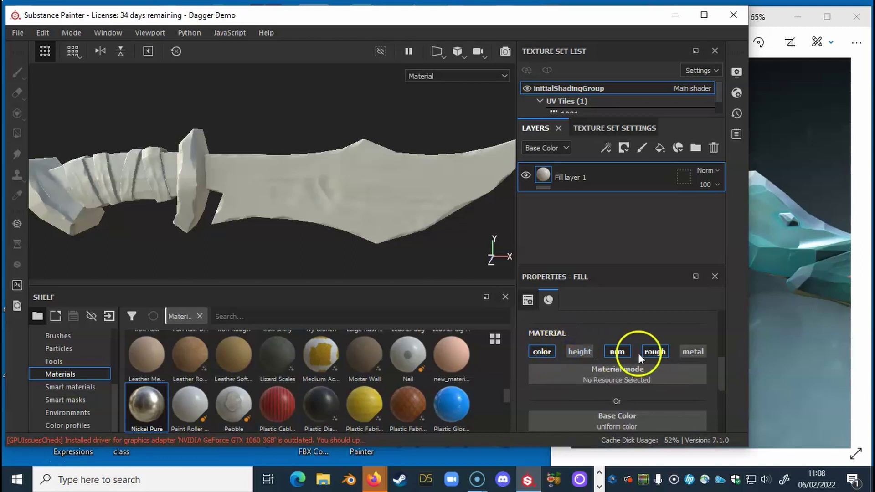
pyautogui.click(621, 352)
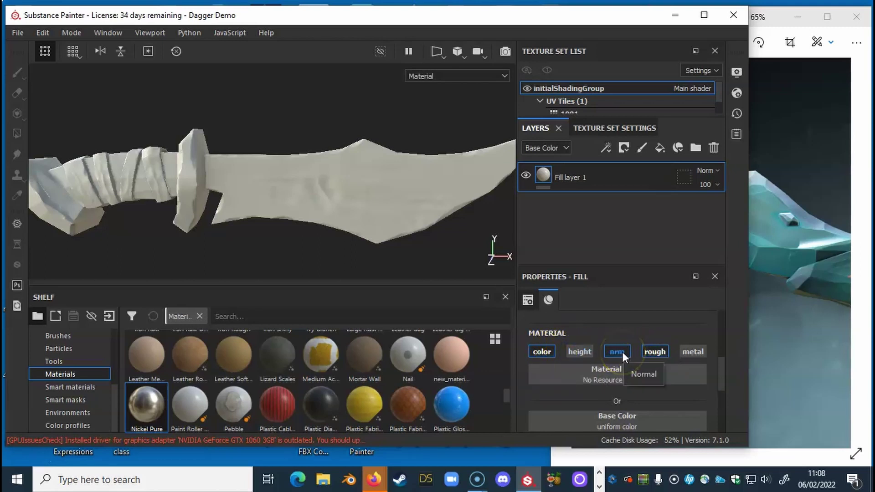
pyautogui.click(662, 349)
pyautogui.scroll(-1, 624, 353)
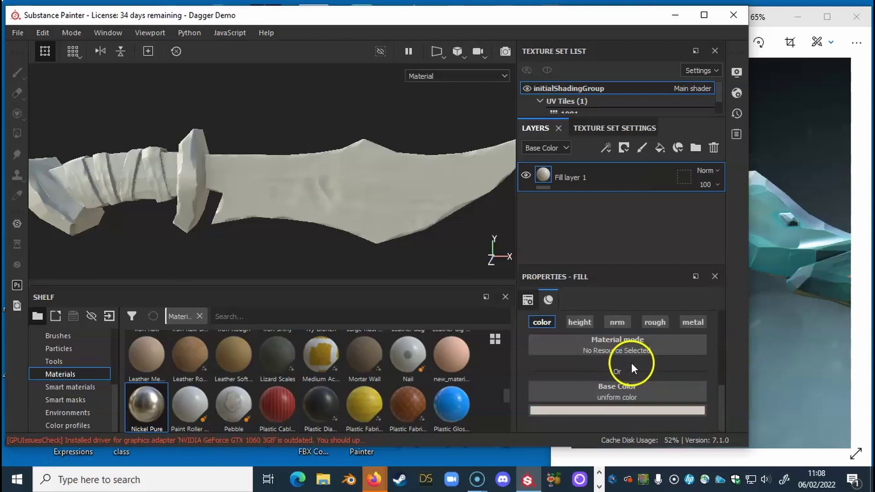
# Set the fill layer's base color to a dark teal matching the reference blade.
pyautogui.click(611, 409)
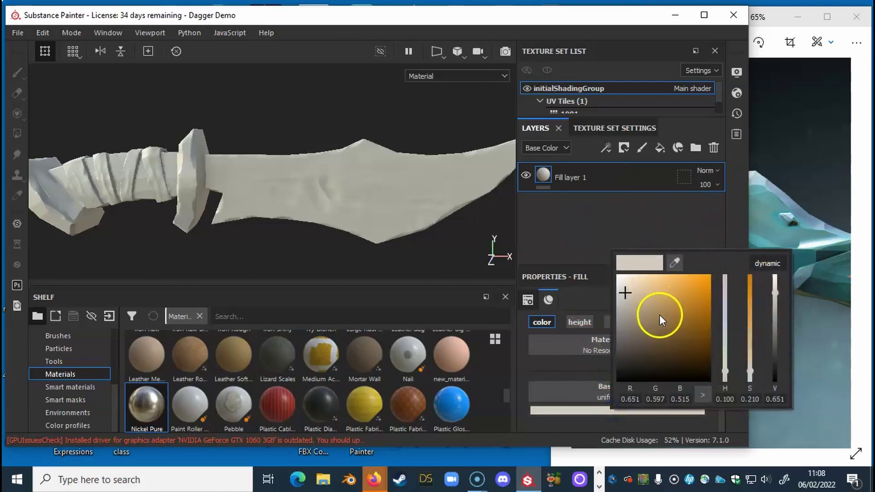
pyautogui.moveTo(725, 343); pyautogui.dragTo(725, 304)
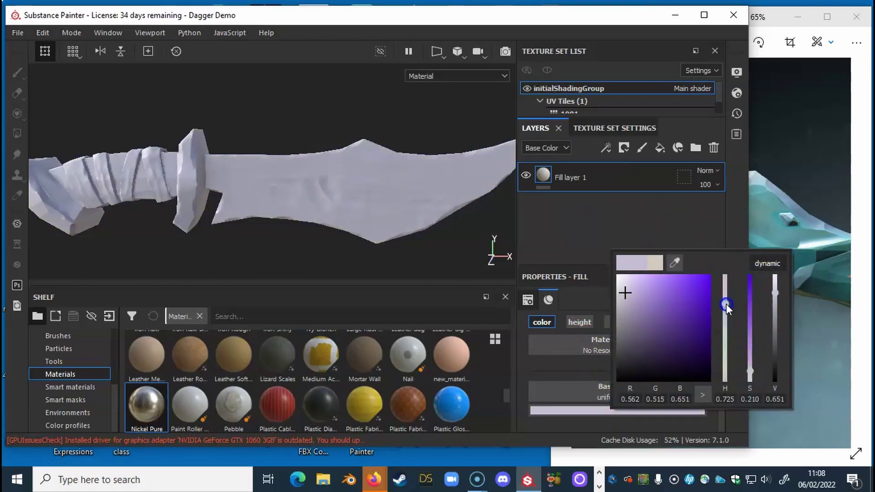
pyautogui.moveTo(752, 370); pyautogui.dragTo(726, 324)
pyautogui.moveTo(771, 287); pyautogui.dragTo(771, 343)
pyautogui.click(662, 226)
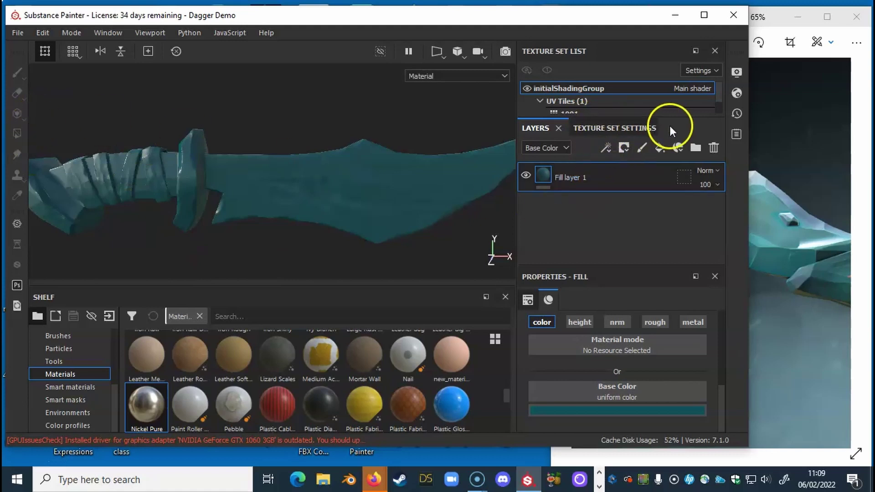
# Add a black mask to the fill layer and reveal the main blade faces with quad Polygon Fill.
pyautogui.click(627, 147)
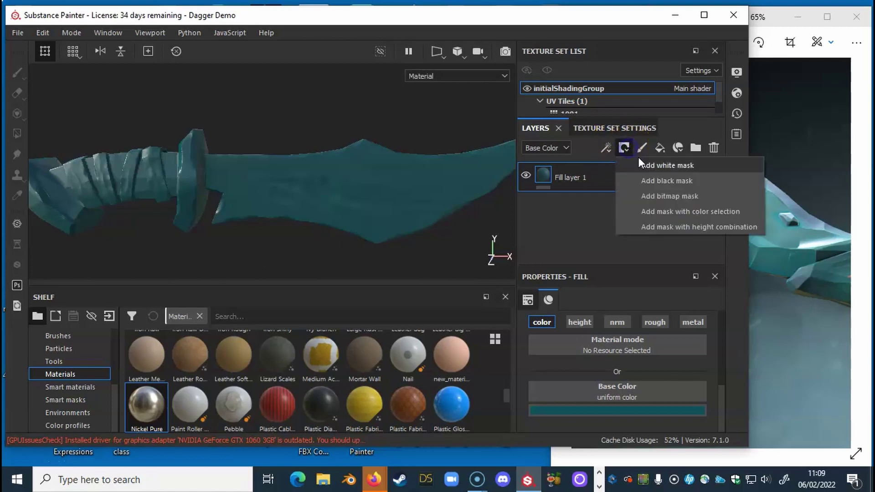
pyautogui.click(655, 180)
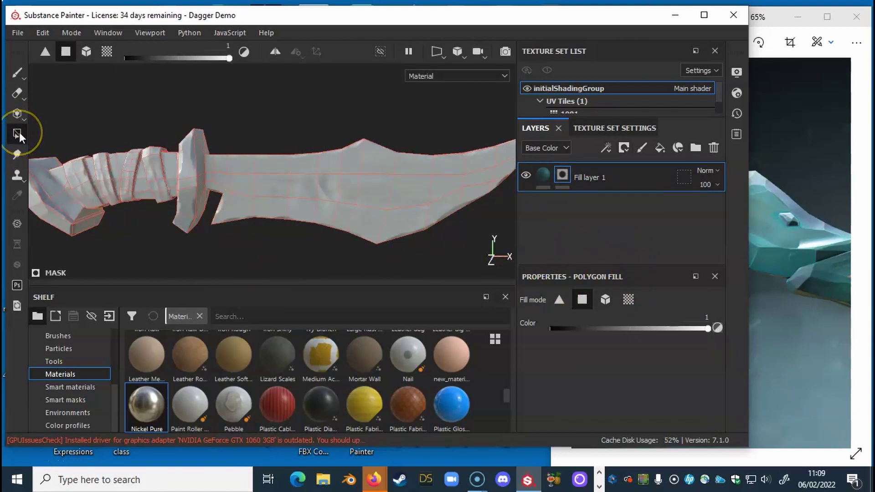
pyautogui.click(241, 171)
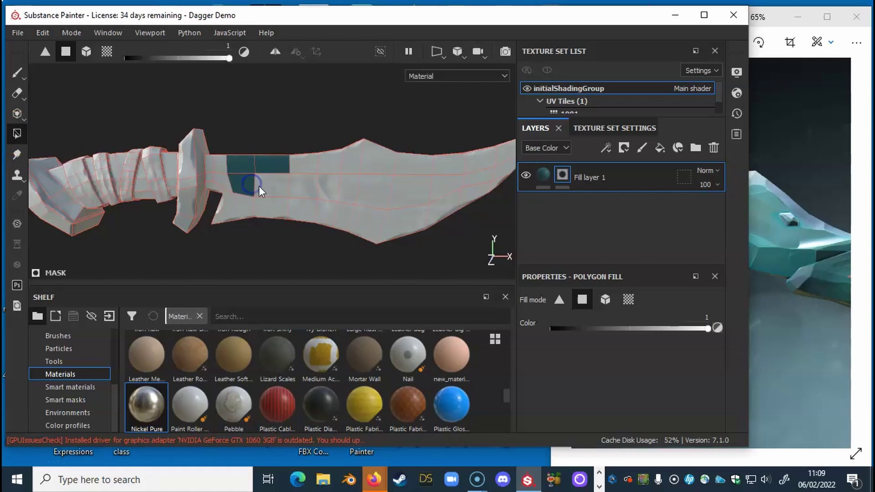
pyautogui.click(244, 211)
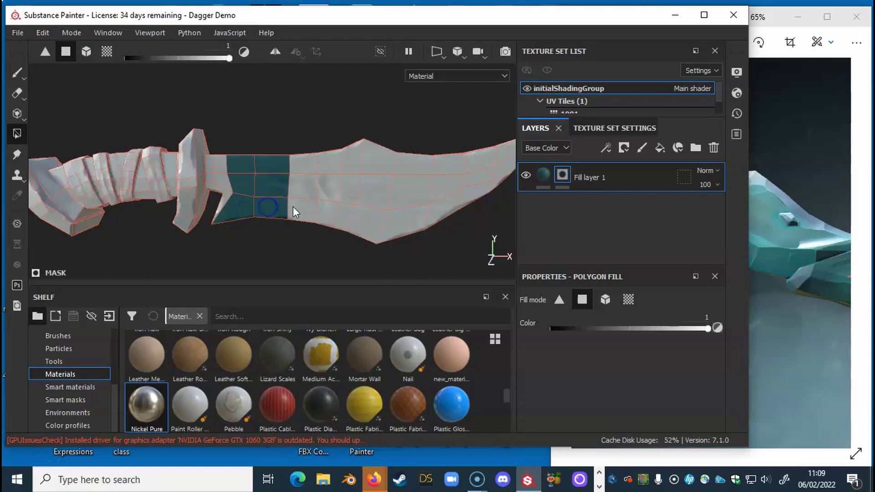
pyautogui.click(304, 190)
pyautogui.moveTo(447, 194); pyautogui.dragTo(437, 202, button='middle')
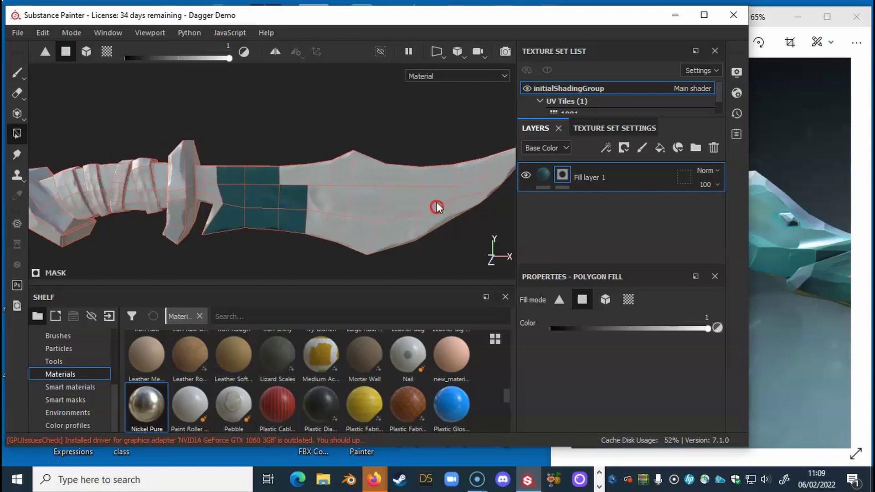
pyautogui.keyDown('alt'); pyautogui.moveTo(476, 220); pyautogui.dragTo(381, 205); pyautogui.keyUp('alt')
pyautogui.moveTo(283, 141); pyautogui.dragTo(493, 223)
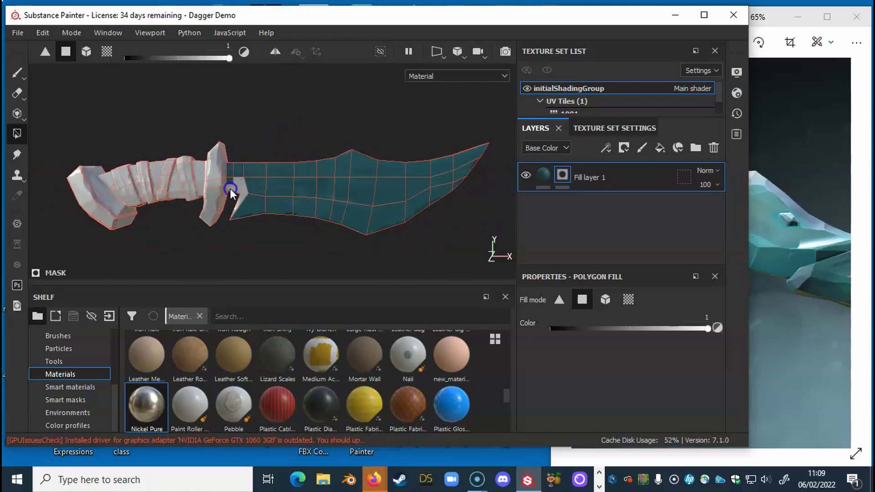
# Polygon-fill the remaining blade faces beside the guard and around the notch in the mask, checking both sides.
pyautogui.keyDown('alt'); pyautogui.moveTo(245, 213); pyautogui.dragTo(536, 206); pyautogui.keyUp('alt')
pyautogui.keyDown('alt'); pyautogui.moveTo(212, 218); pyautogui.dragTo(596, 184, button='right'); pyautogui.keyUp('alt')
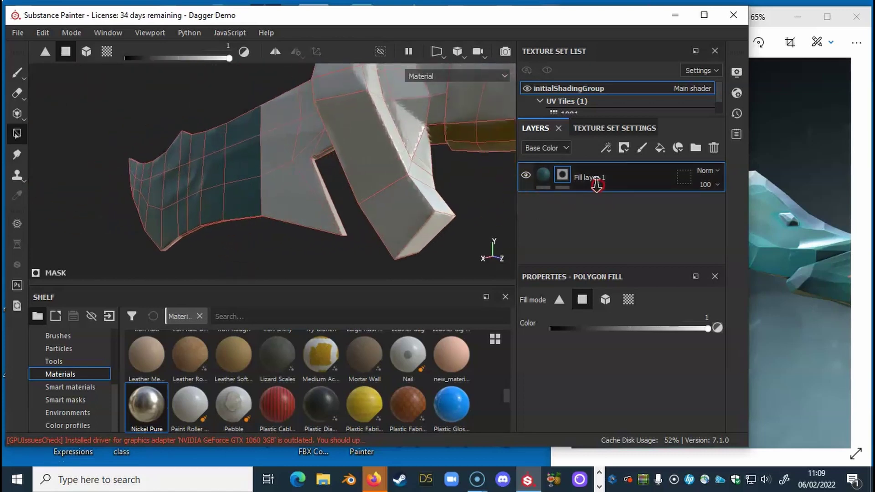
pyautogui.click(324, 187)
pyautogui.click(316, 187)
pyautogui.click(299, 195)
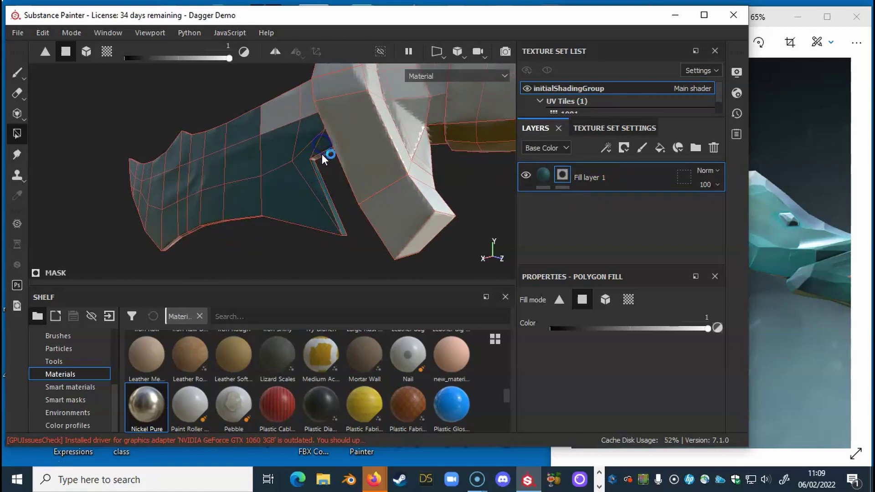
pyautogui.click(295, 115)
pyautogui.click(307, 115)
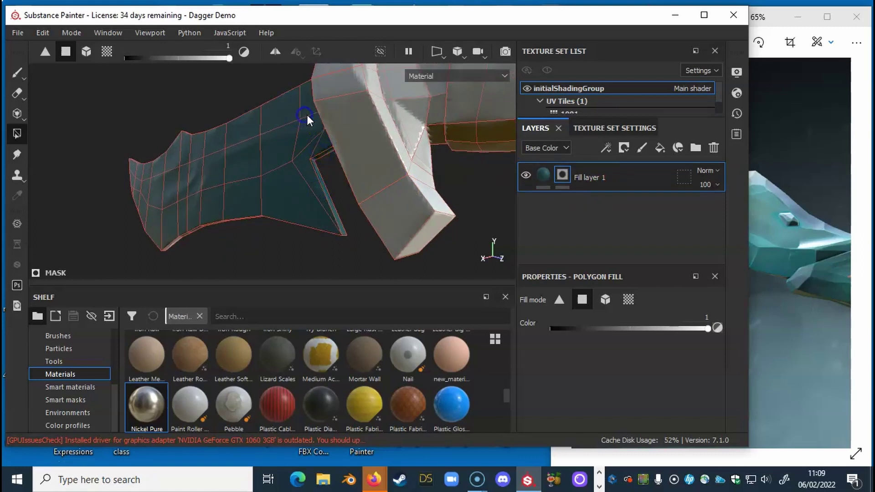
pyautogui.keyDown('alt'); pyautogui.moveTo(260, 130); pyautogui.dragTo(278, 107); pyautogui.keyUp('alt')
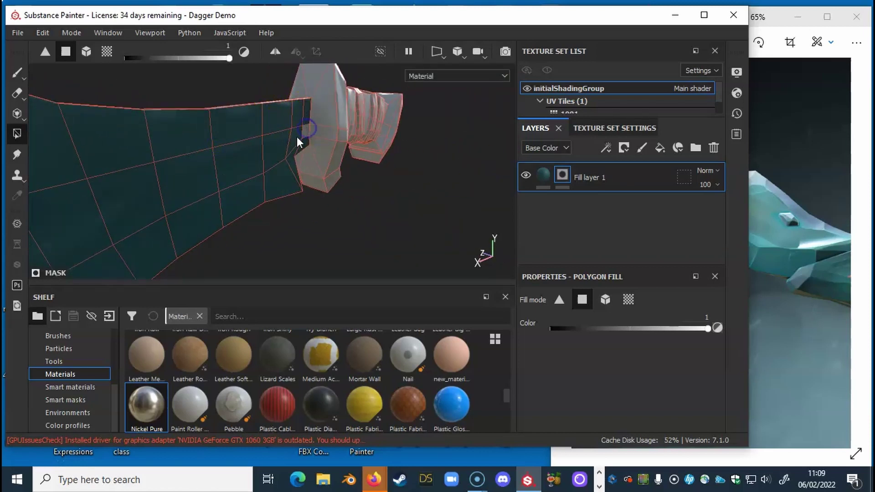
pyautogui.keyDown('alt'); pyautogui.moveTo(305, 130); pyautogui.dragTo(334, 172); pyautogui.keyUp('alt')
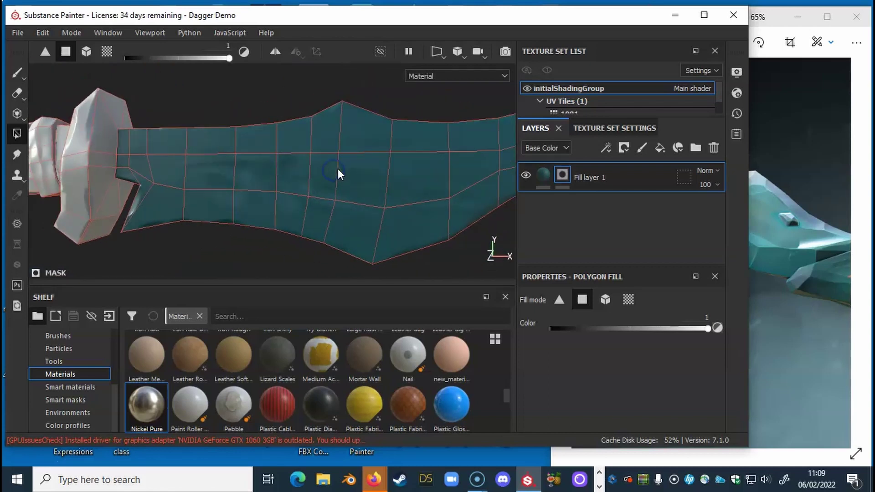
# Add a paint layer above the fill layer and rename the fill layer to "Dagger Base".
pyautogui.click(642, 147)
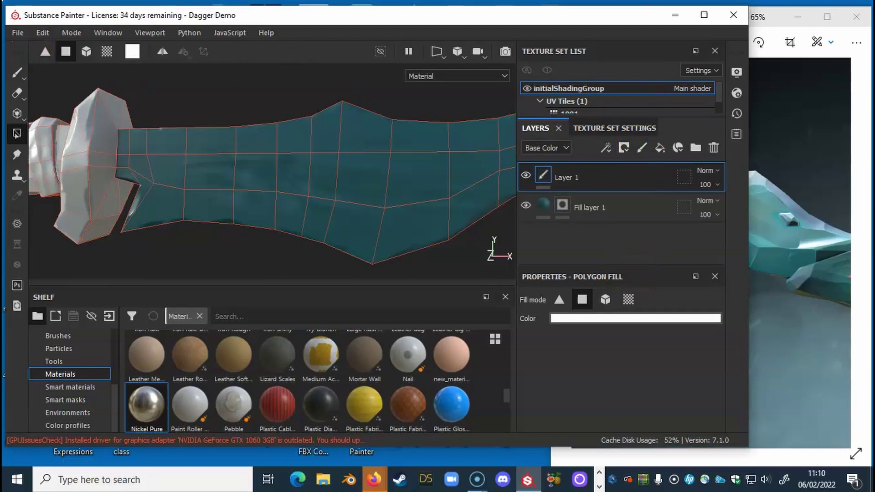
pyautogui.click(15, 73)
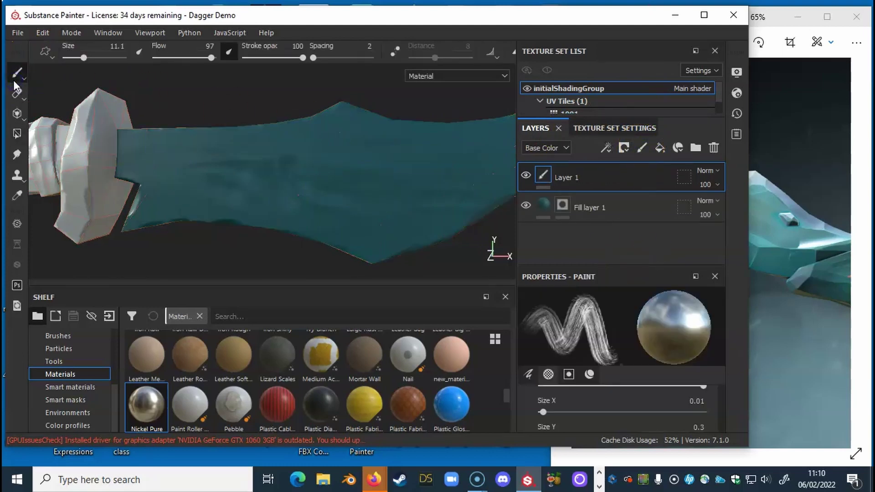
pyautogui.doubleClick(573, 178)
pyautogui.doubleClick(592, 207)
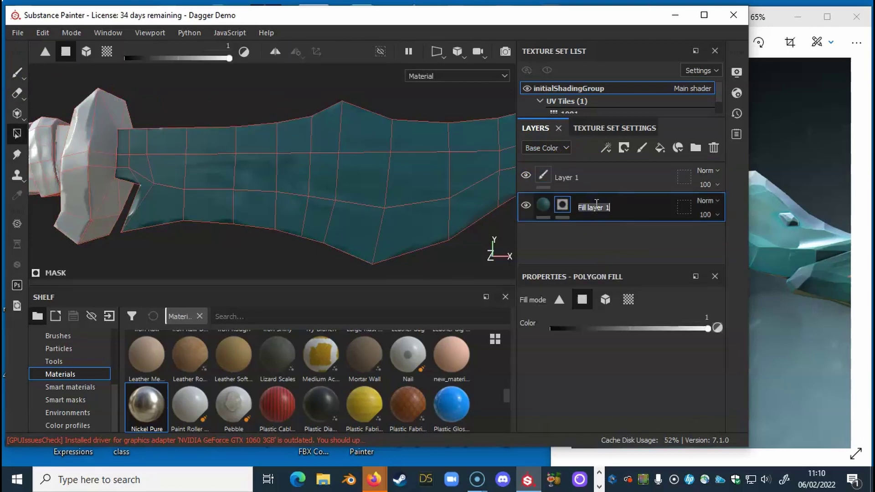
pyautogui.press('BackSpace')
pyautogui.write('Dagger Base')
pyautogui.click(620, 193)
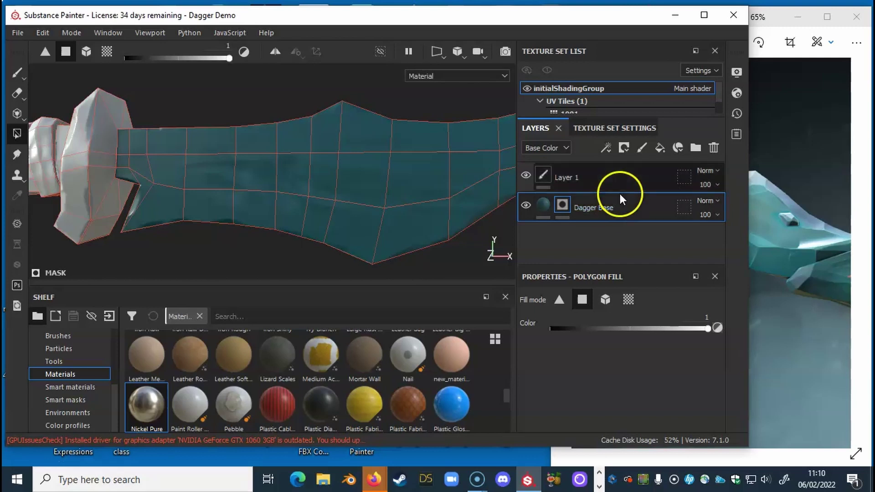
# Rename the new paint layer to "Dagger".
pyautogui.click(573, 175)
pyautogui.doubleClick(578, 175)
pyautogui.write('Dagger')
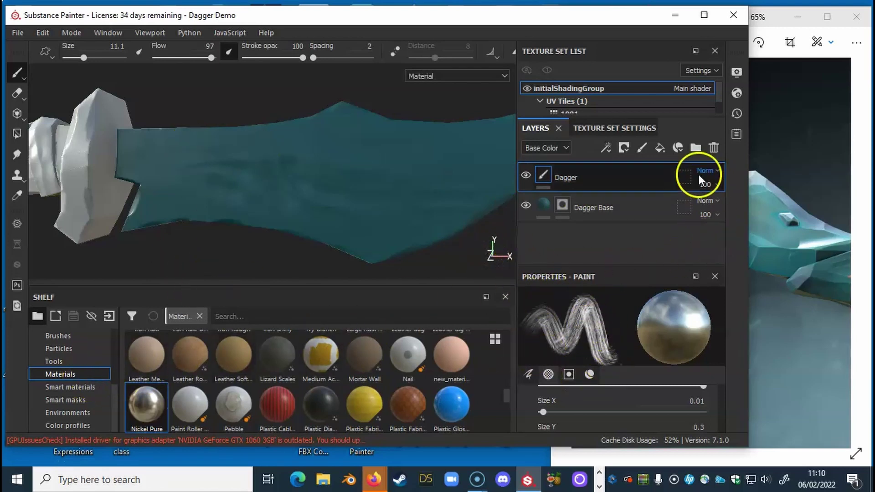
# Set the paint brush's base color to teal with H 0.500, S 0.813 and V 0.190.
pyautogui.moveTo(609, 15); pyautogui.dragTo(602, 18)
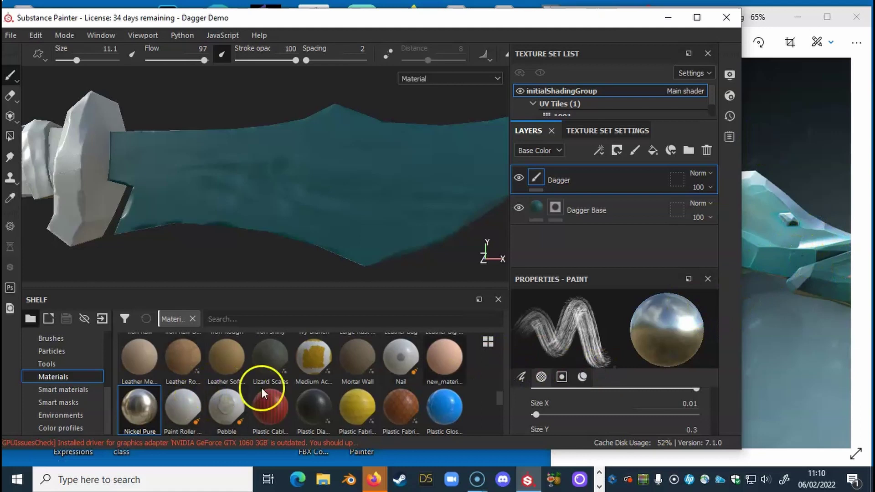
pyautogui.scroll(-1, 629, 406)
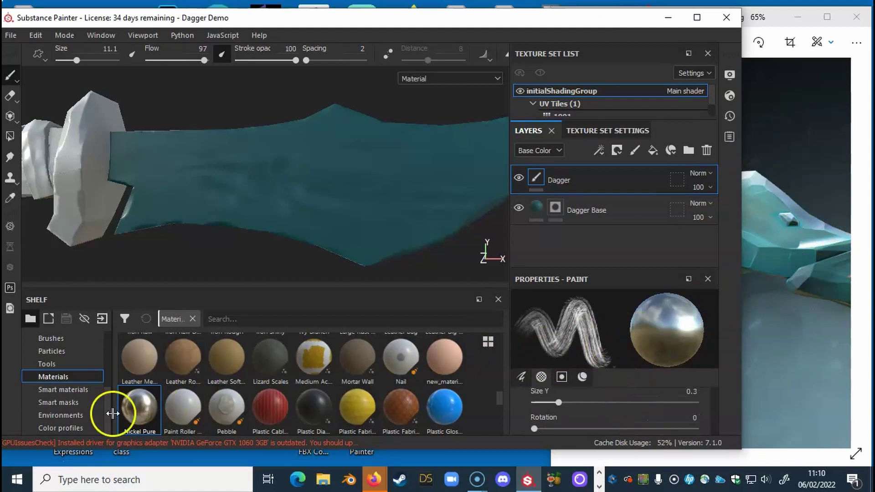
pyautogui.scroll(-5, 617, 417)
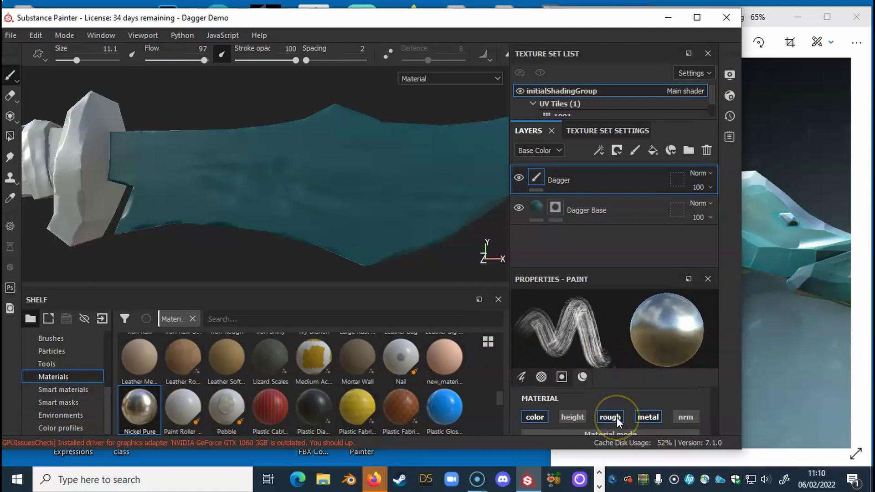
pyautogui.scroll(1, 616, 417)
pyautogui.click(616, 429)
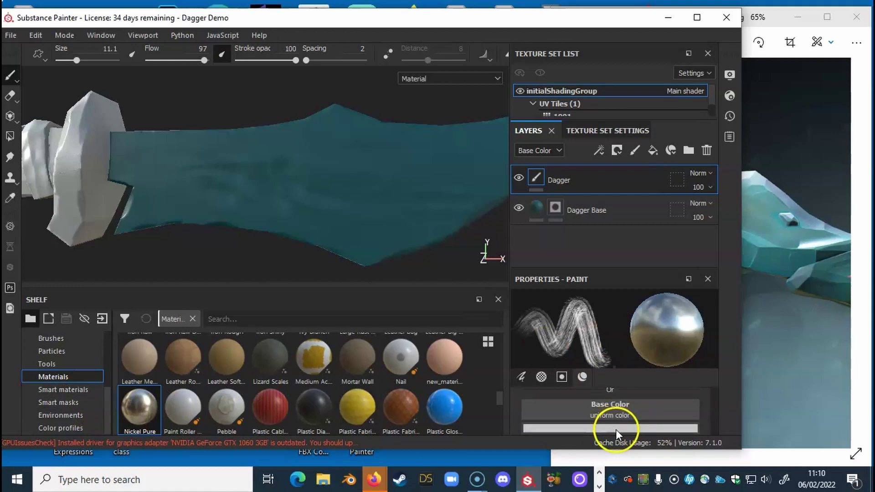
pyautogui.moveTo(646, 326)
pyautogui.mouseDown()
pyautogui.moveTo(646, 338)
pyautogui.moveTo(678, 362)
pyautogui.moveTo(671, 351)
pyautogui.mouseUp()
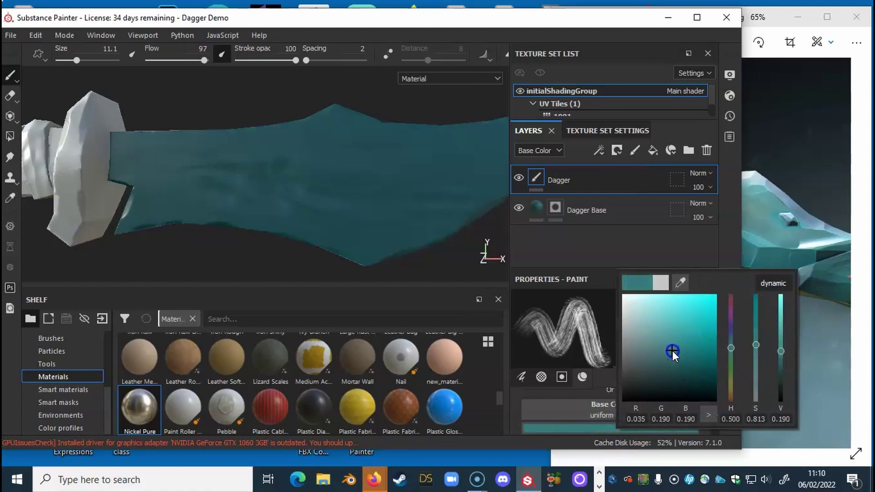
pyautogui.click(518, 395)
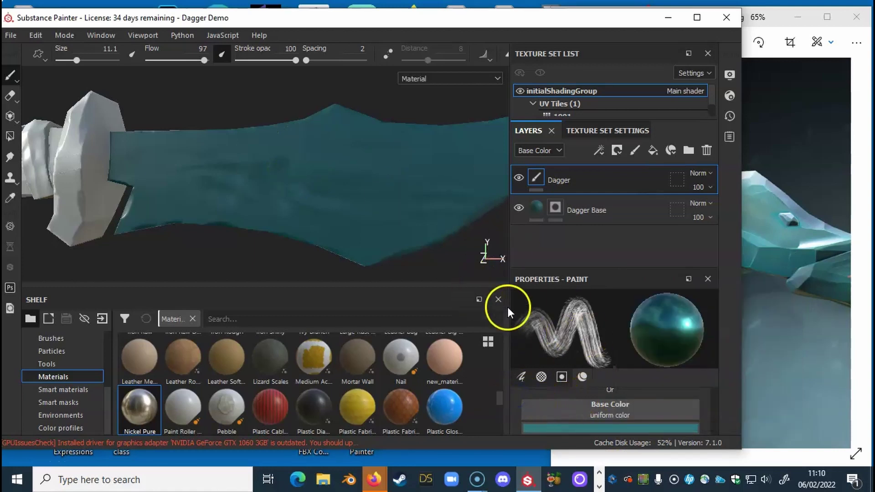
# Set the paint brush's roughness to 0.6770.
pyautogui.scroll(-3, 617, 403)
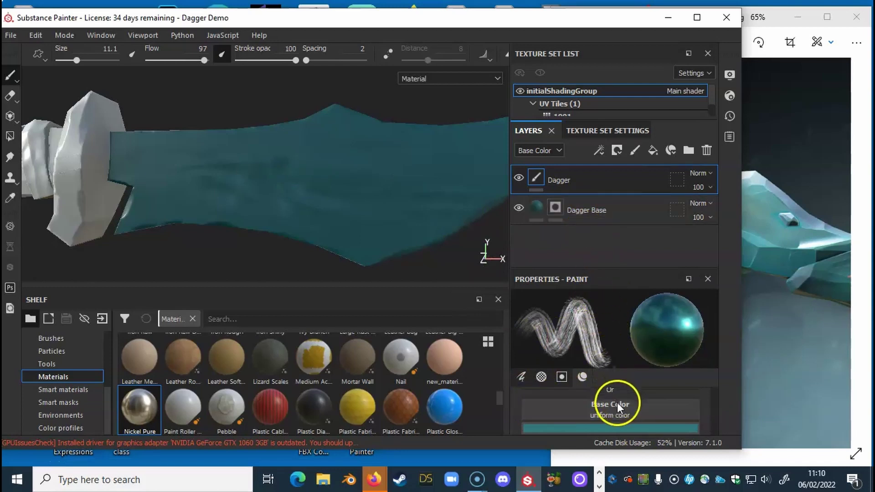
pyautogui.moveTo(555, 410); pyautogui.dragTo(633, 412)
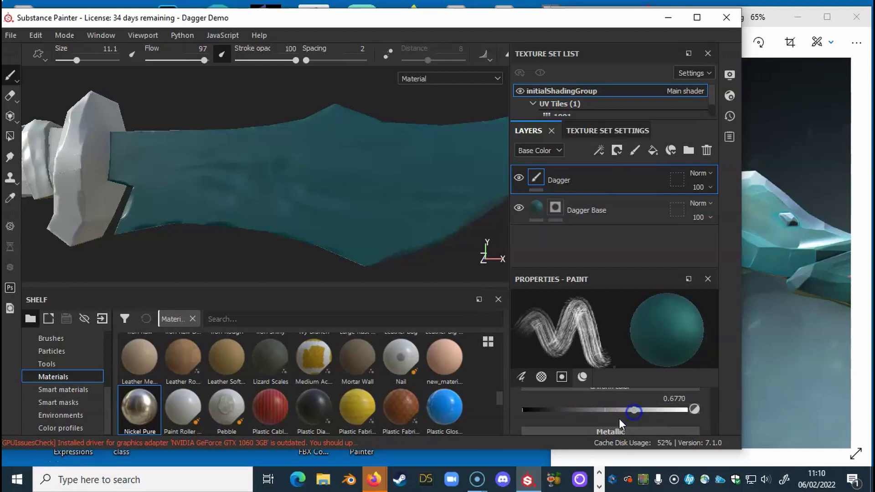
pyautogui.click(617, 424)
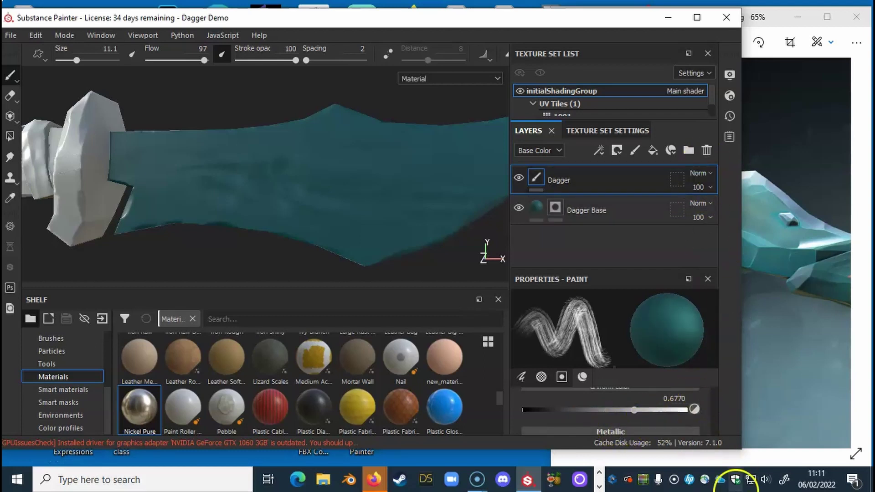
# Enlarge the painting window slightly and disable the brush's roughness and metallic channels, leaving only color active.
pyautogui.moveTo(734, 450); pyautogui.dragTo(735, 465)
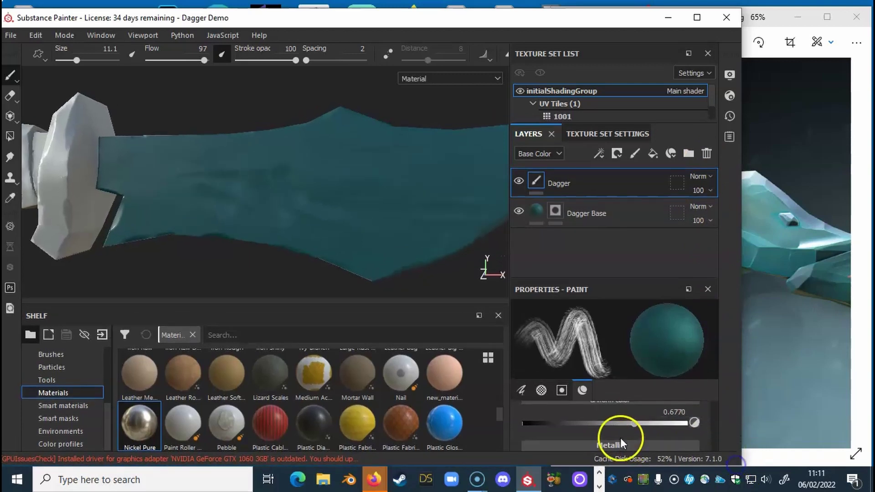
pyautogui.scroll(5, 633, 401)
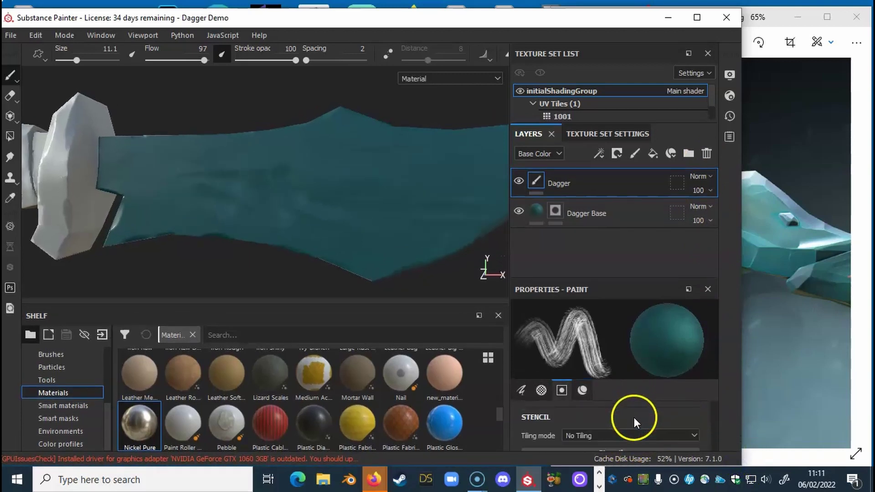
pyautogui.click(649, 435)
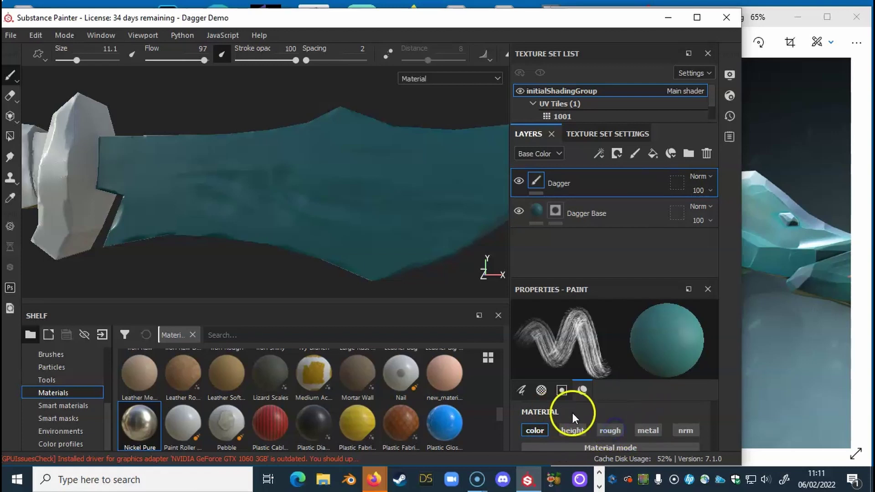
# Close the Texture Set List, widen the painting window, and dab light teal onto the blade near the guard.
pyautogui.click(708, 55)
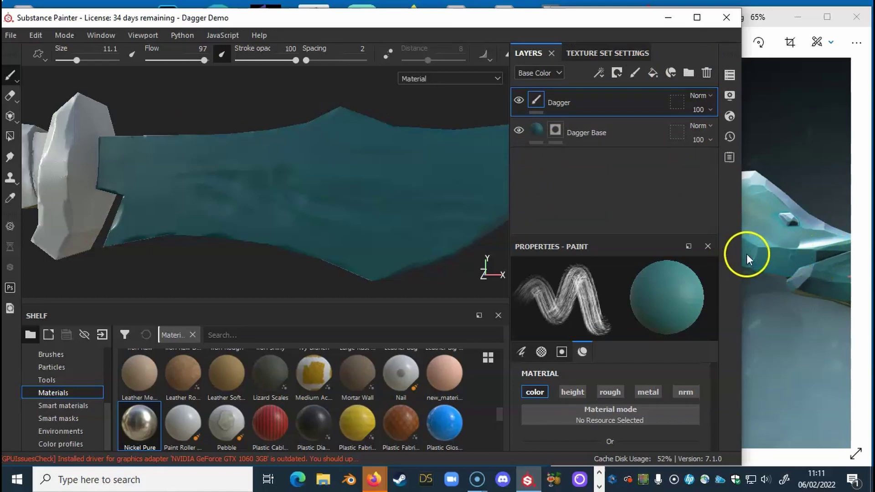
pyautogui.moveTo(746, 253); pyautogui.dragTo(822, 258)
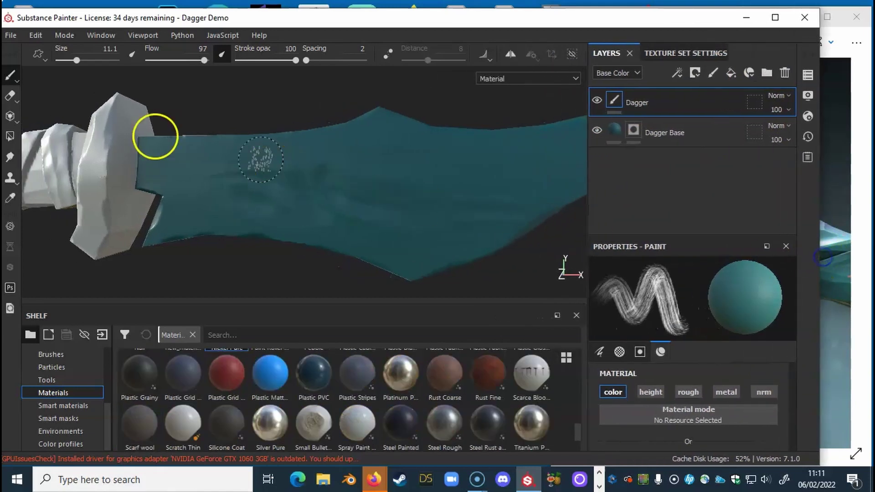
pyautogui.click(275, 198)
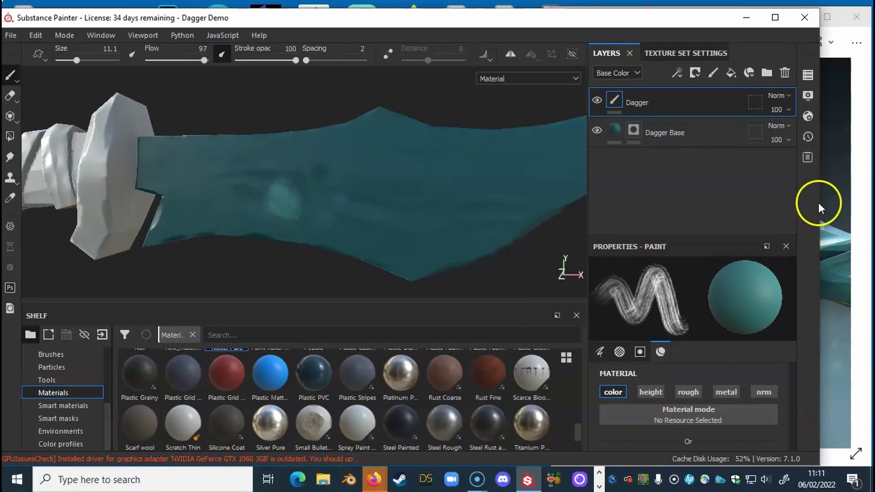
# Narrow the painting window to uncover the reference image and examine its blade up close.
pyautogui.moveTo(818, 206); pyautogui.dragTo(750, 209)
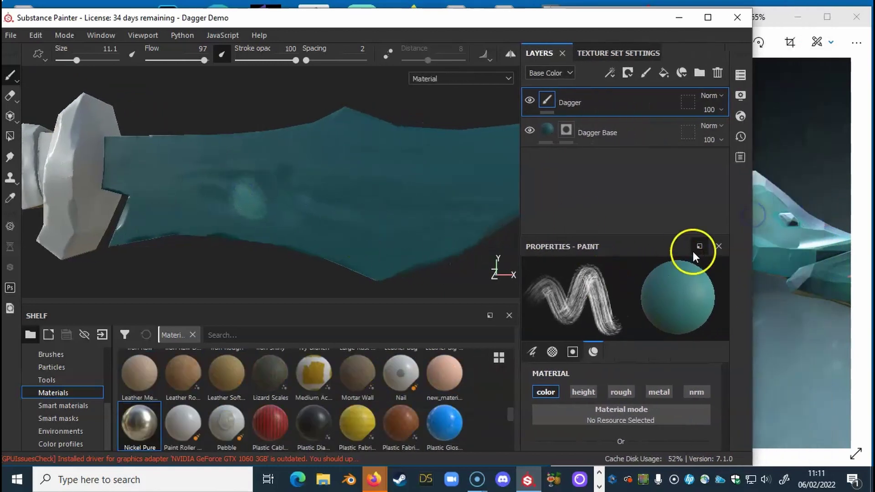
pyautogui.moveTo(753, 137); pyautogui.dragTo(627, 148)
pyautogui.scroll(3, 747, 241)
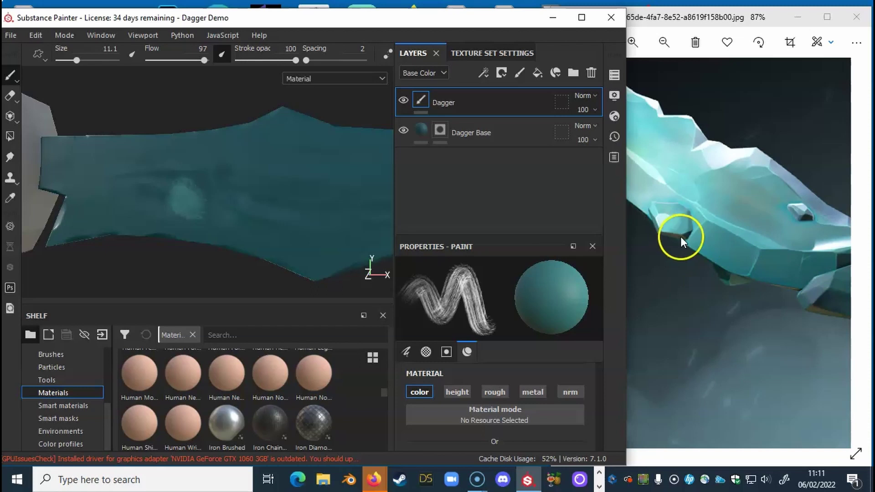
pyautogui.click(179, 199)
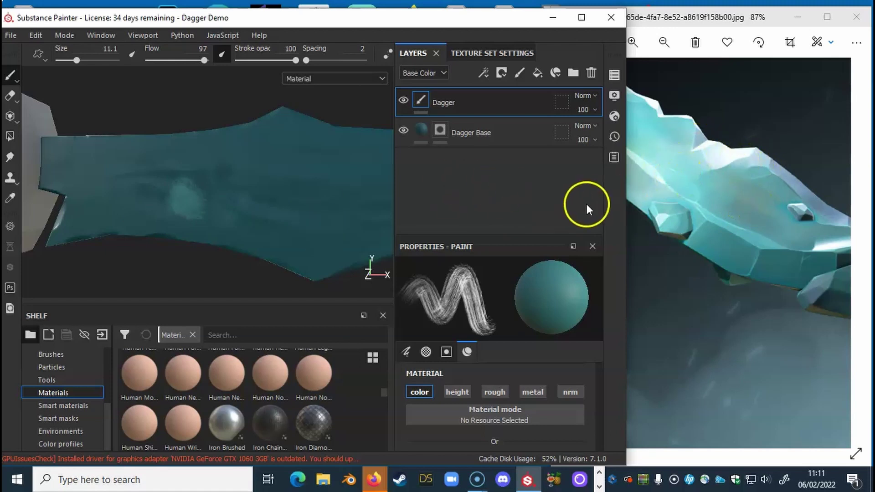
# Arrange the reference image beside the painting window so the whole blade shows, and brush more teal onto the dagger's blade.
pyautogui.moveTo(625, 212); pyautogui.dragTo(719, 211)
pyautogui.scroll(-3, 804, 222)
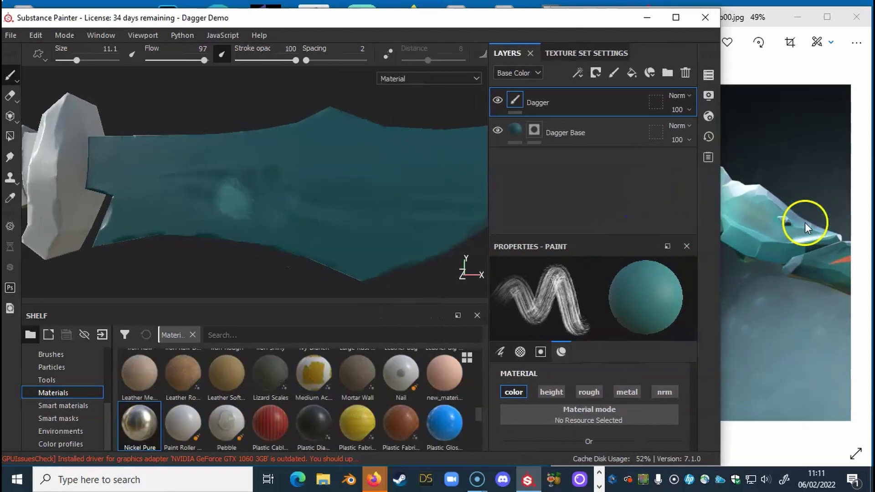
pyautogui.click(794, 250)
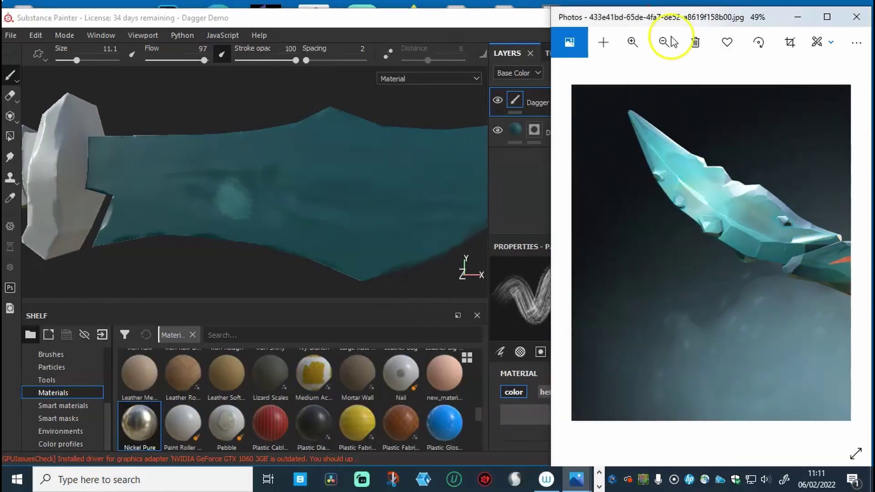
pyautogui.moveTo(745, 20); pyautogui.dragTo(806, 20)
pyautogui.click(560, 17)
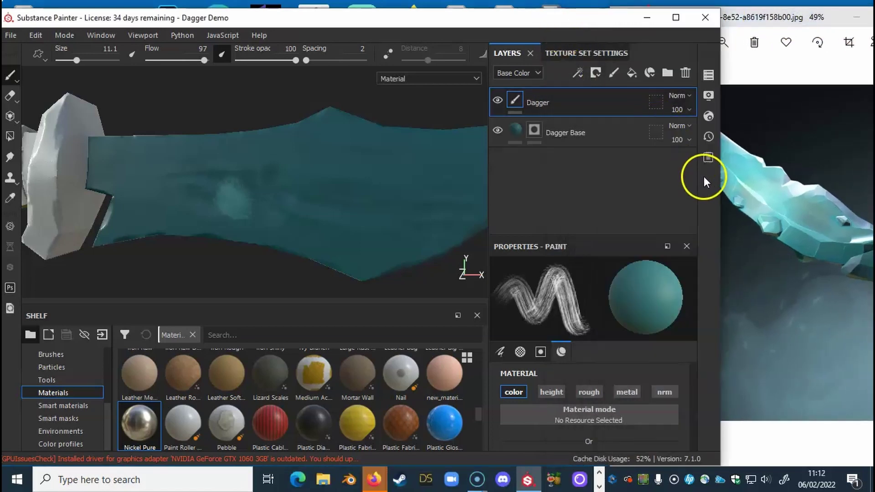
pyautogui.moveTo(719, 182); pyautogui.dragTo(671, 184)
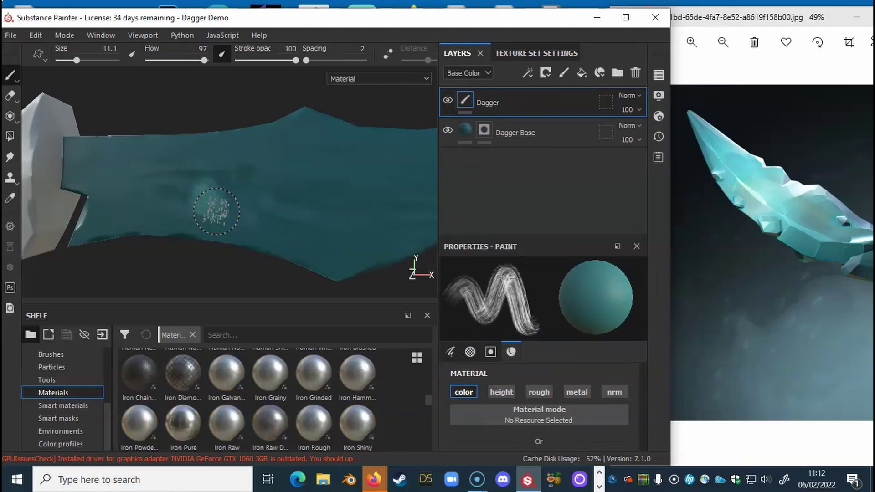
pyautogui.moveTo(318, 212)
pyautogui.mouseDown()
pyautogui.moveTo(285, 238)
pyautogui.moveTo(286, 195)
pyautogui.mouseUp()
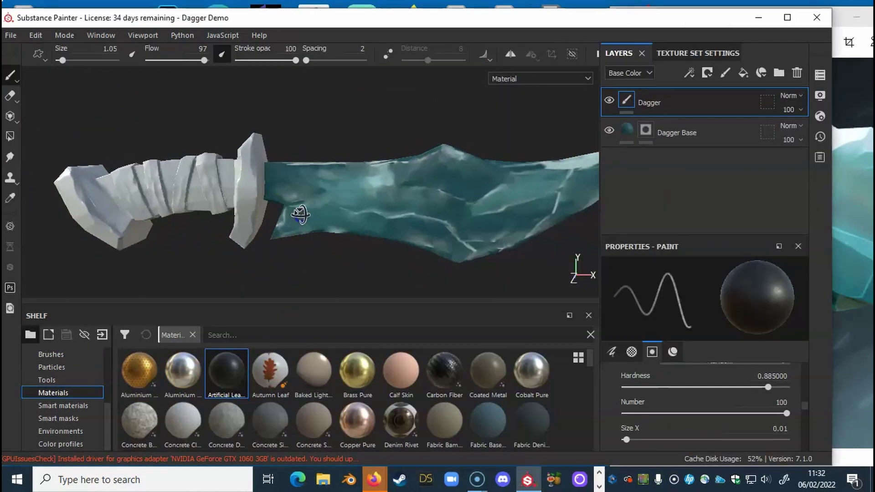
# Add a fill layer above the Dagger layer.
pyautogui.keyDown('alt'); pyautogui.moveTo(300, 214); pyautogui.dragTo(389, 228); pyautogui.keyUp('alt')
pyautogui.keyDown('alt'); pyautogui.moveTo(273, 218); pyautogui.dragTo(304, 221, button='middle'); pyautogui.keyUp('alt')
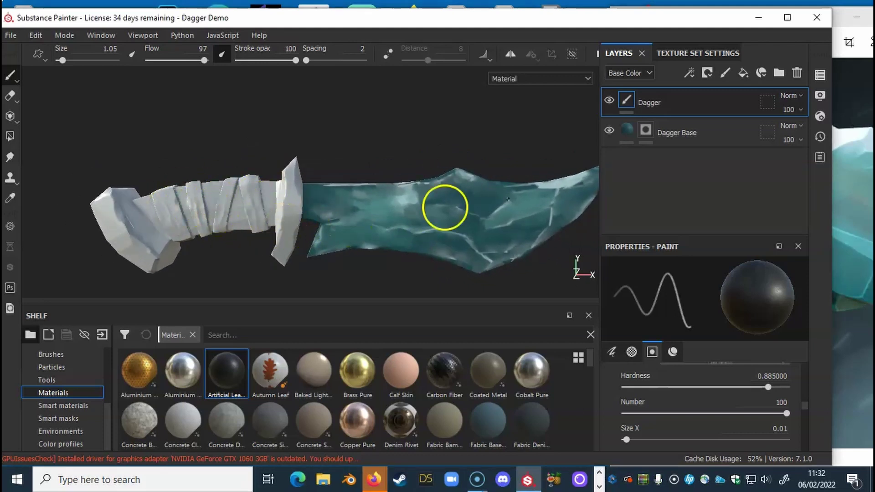
pyautogui.moveTo(466, 218)
pyautogui.keyDown('alt'); pyautogui.mouseDown()
pyautogui.moveTo(425, 217)
pyautogui.moveTo(416, 226)
pyautogui.mouseUp(); pyautogui.keyUp('alt')
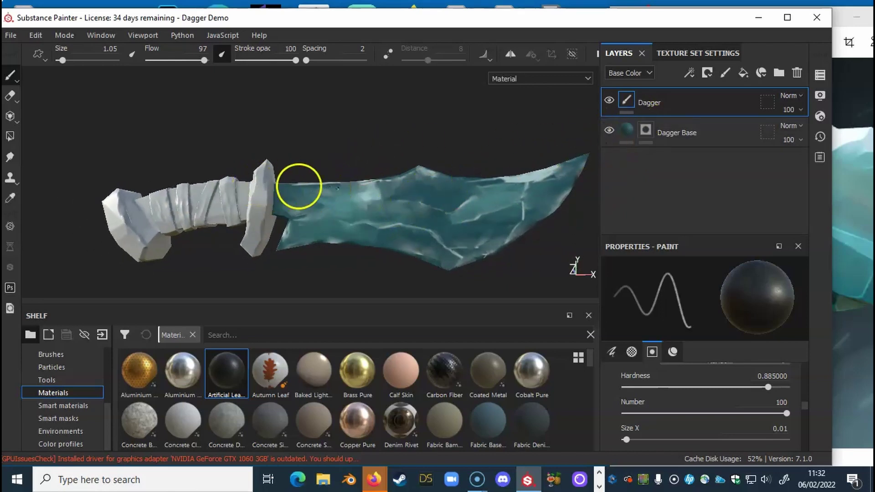
pyautogui.click(743, 73)
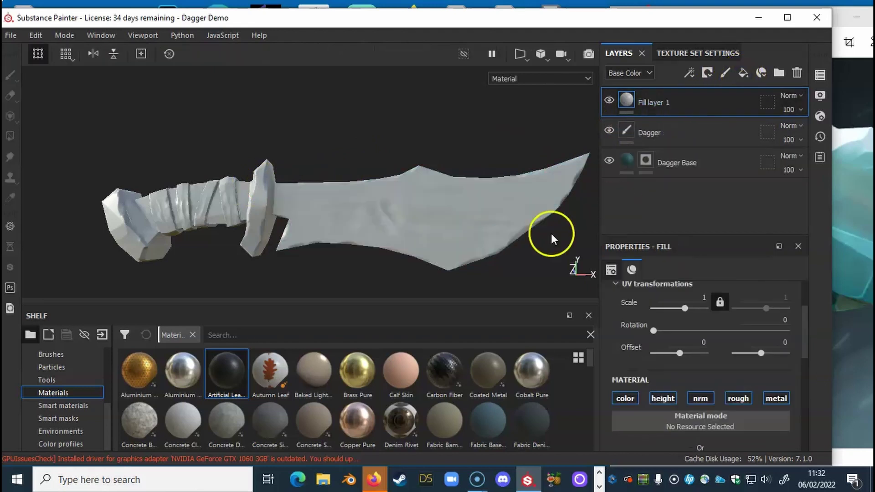
# Apply the Iron Raw Damaged material to the new fill layer.
pyautogui.scroll(-5, 296, 400)
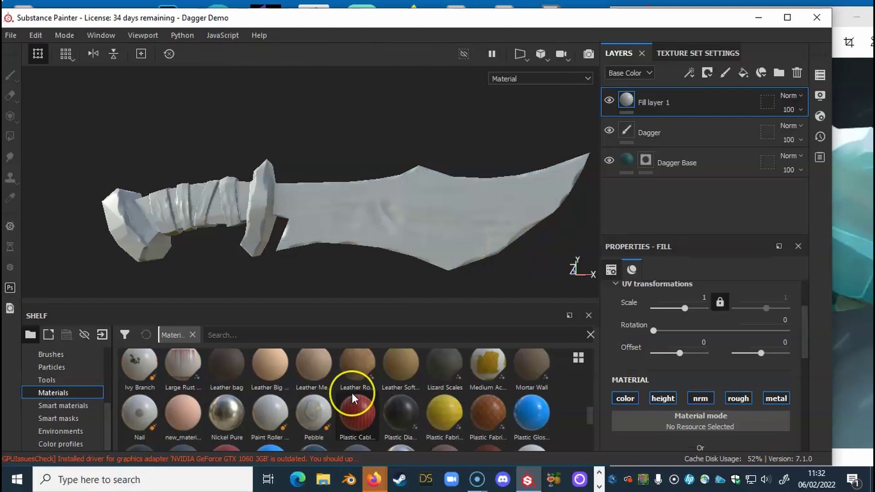
pyautogui.scroll(5, 351, 392)
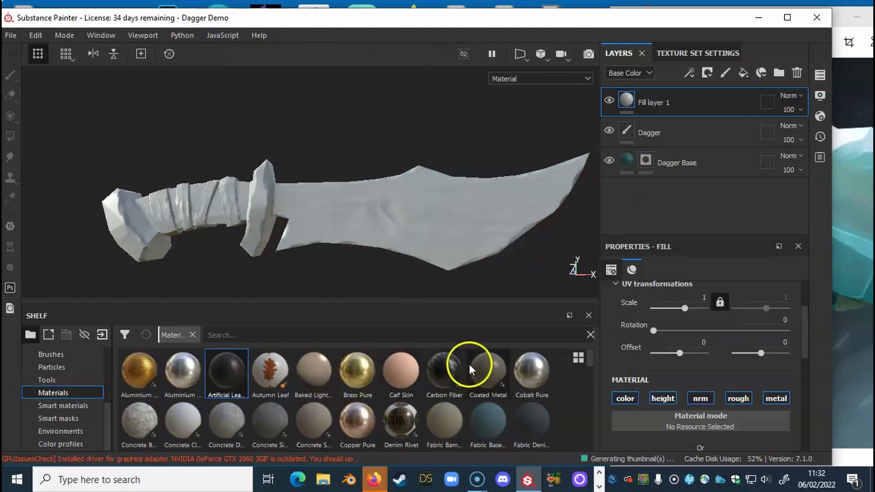
pyautogui.scroll(-4, 369, 414)
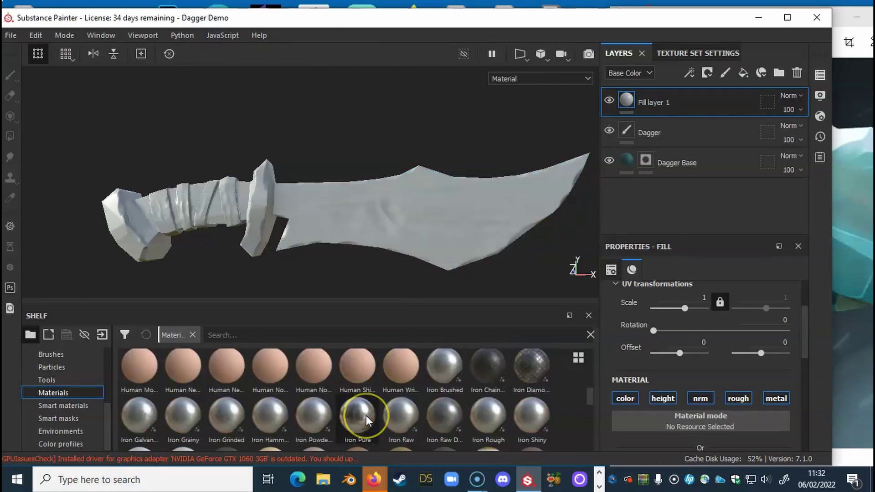
pyautogui.scroll(-8, 365, 415)
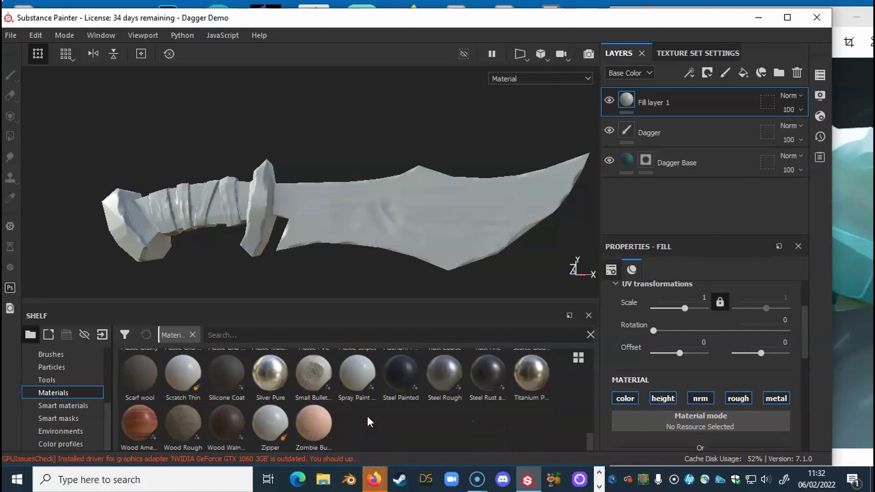
pyautogui.scroll(5, 369, 416)
pyautogui.click(381, 414)
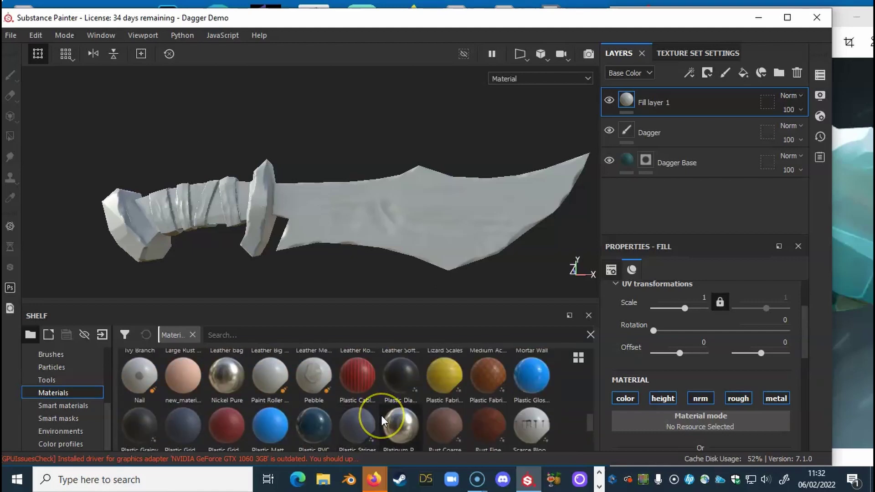
pyautogui.scroll(3, 381, 415)
pyautogui.scroll(-1, 381, 414)
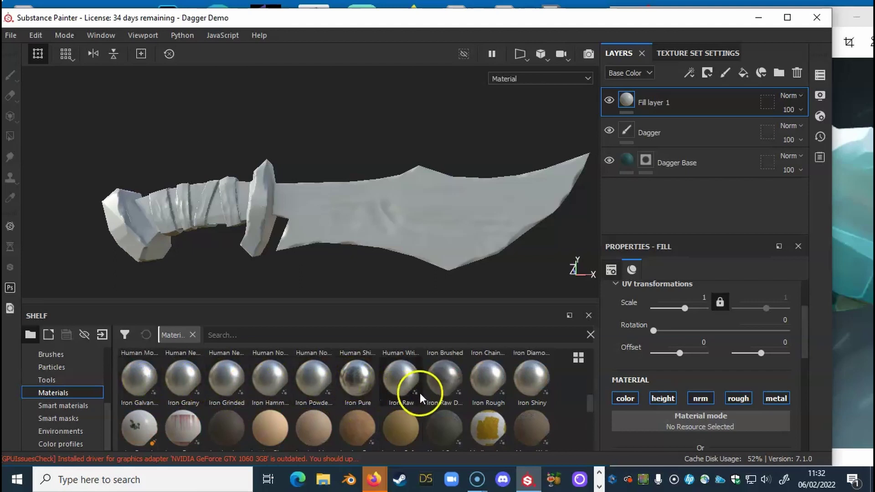
pyautogui.click(435, 382)
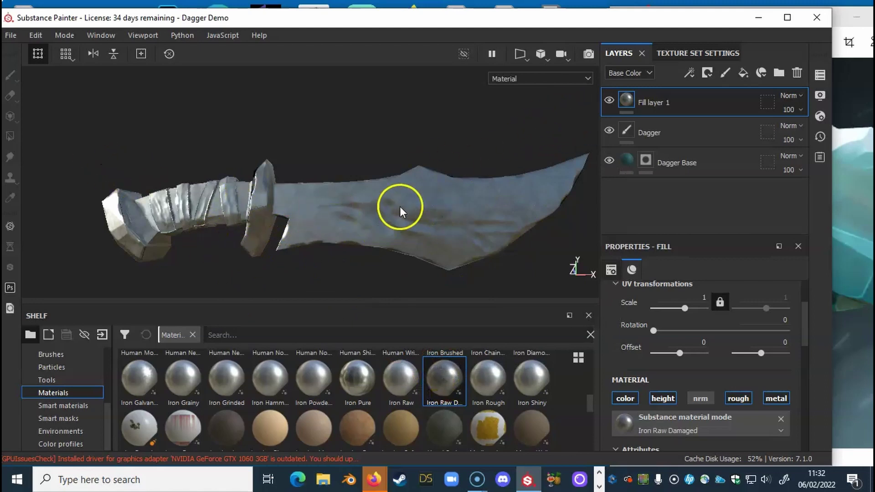
# Add a black mask to the iron fill layer and activate the Polygon Fill tool.
pyautogui.click(708, 72)
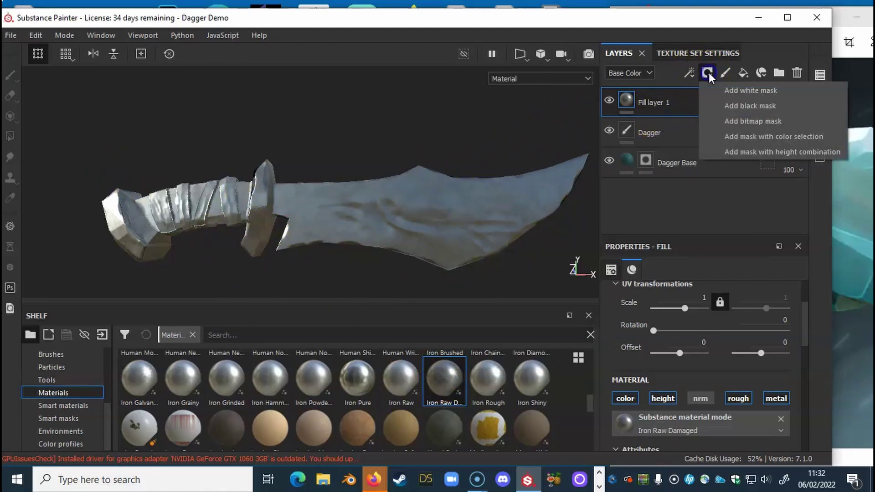
pyautogui.click(719, 102)
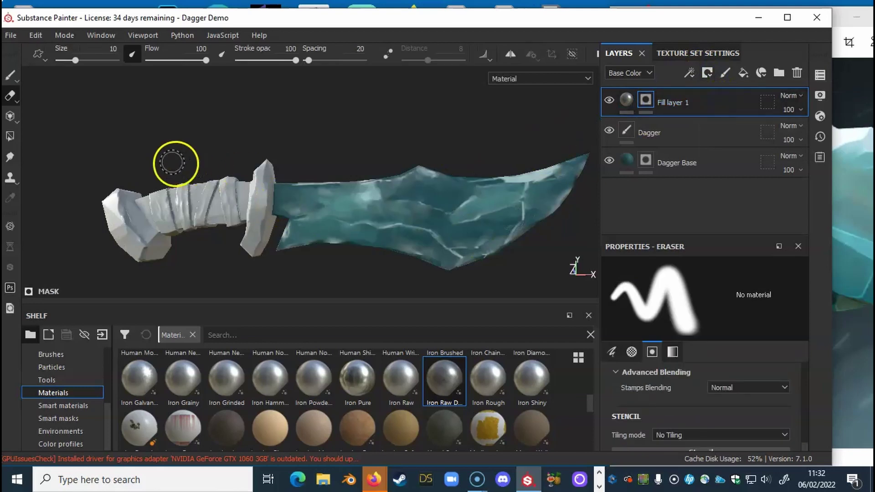
pyautogui.click(10, 136)
# Fill the guard's blade-side and upper polygons in the mask to reveal the iron there.
pyautogui.keyDown('alt'); pyautogui.moveTo(266, 213); pyautogui.dragTo(340, 227); pyautogui.keyUp('alt')
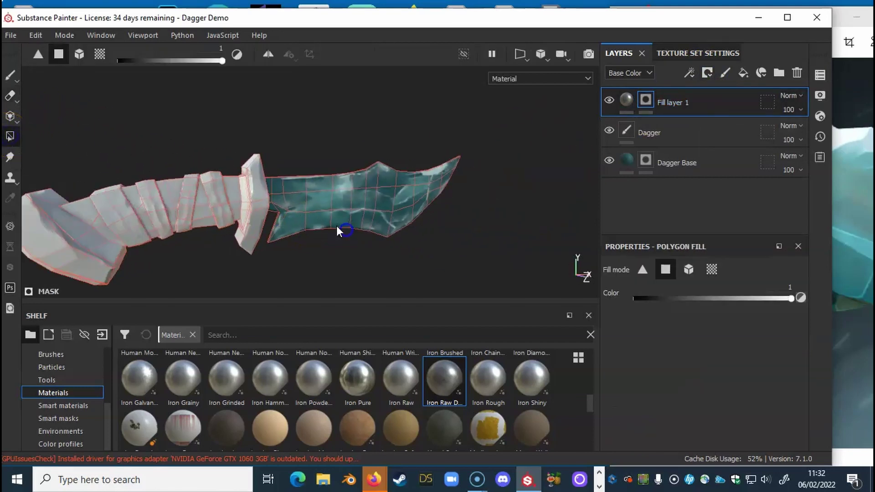
pyautogui.keyDown('alt'); pyautogui.moveTo(255, 215); pyautogui.dragTo(641, 194, button='right'); pyautogui.keyUp('alt')
pyautogui.moveTo(248, 223)
pyautogui.keyDown('ctrl'); pyautogui.keyDown('alt'); pyautogui.mouseDown()
pyautogui.moveTo(323, 224)
pyautogui.moveTo(357, 162)
pyautogui.moveTo(358, 203)
pyautogui.moveTo(344, 201)
pyautogui.moveTo(340, 186)
pyautogui.moveTo(334, 201)
pyautogui.moveTo(347, 231)
pyautogui.mouseUp(); pyautogui.keyUp('alt'); pyautogui.keyUp('ctrl')
pyautogui.keyDown('alt'); pyautogui.moveTo(460, 255); pyautogui.dragTo(312, 225); pyautogui.keyUp('alt')
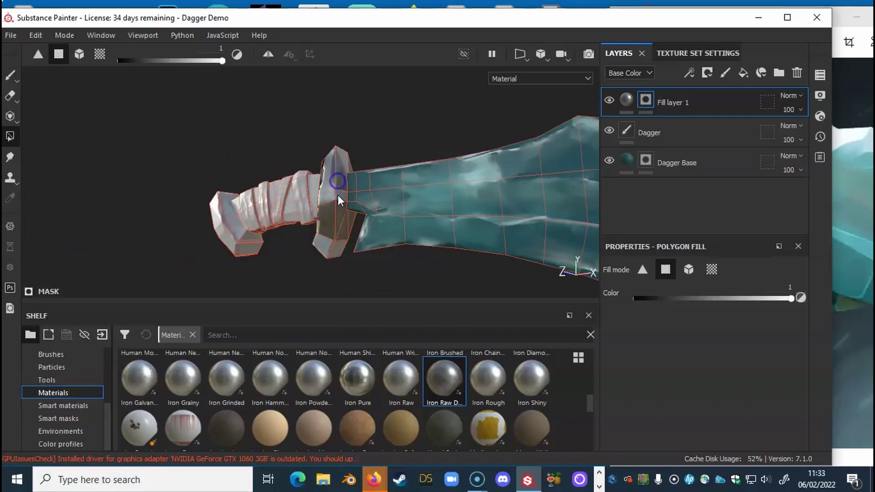
pyautogui.keyDown('alt'); pyautogui.moveTo(343, 142); pyautogui.dragTo(361, 195); pyautogui.keyUp('alt')
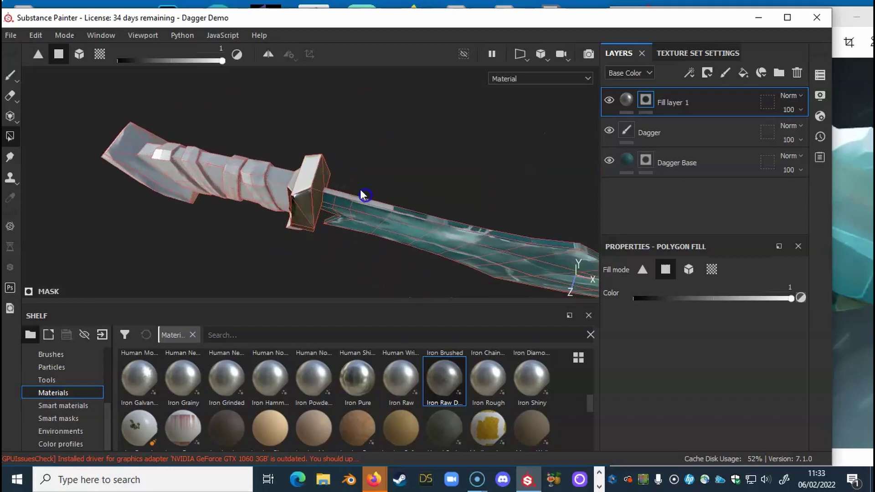
pyautogui.keyDown('alt'); pyautogui.moveTo(304, 186); pyautogui.dragTo(614, 221); pyautogui.keyUp('alt')
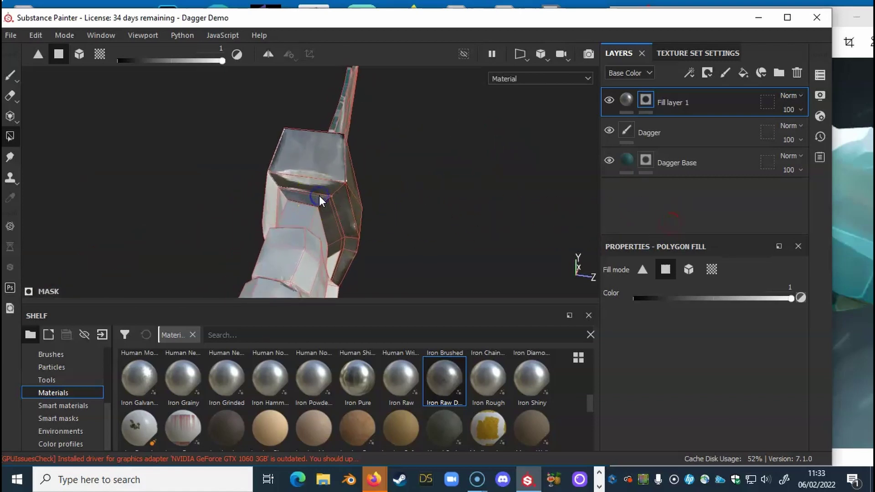
# Fill the middle and lower polygons on the guard's opposite side in the iron layer's mask.
pyautogui.keyDown('alt'); pyautogui.moveTo(318, 195); pyautogui.dragTo(466, 186); pyautogui.keyUp('alt')
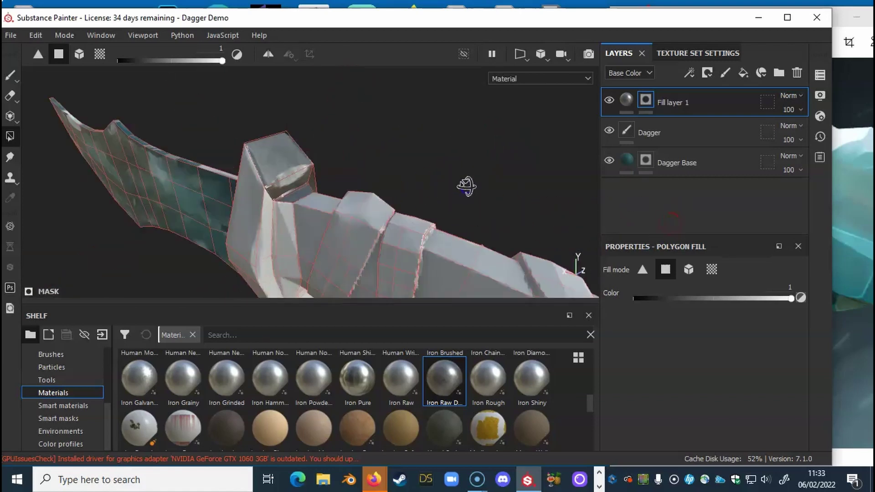
pyautogui.click(245, 227)
pyautogui.click(278, 231)
pyautogui.keyDown('alt'); pyautogui.moveTo(280, 236); pyautogui.dragTo(295, 199); pyautogui.keyUp('alt')
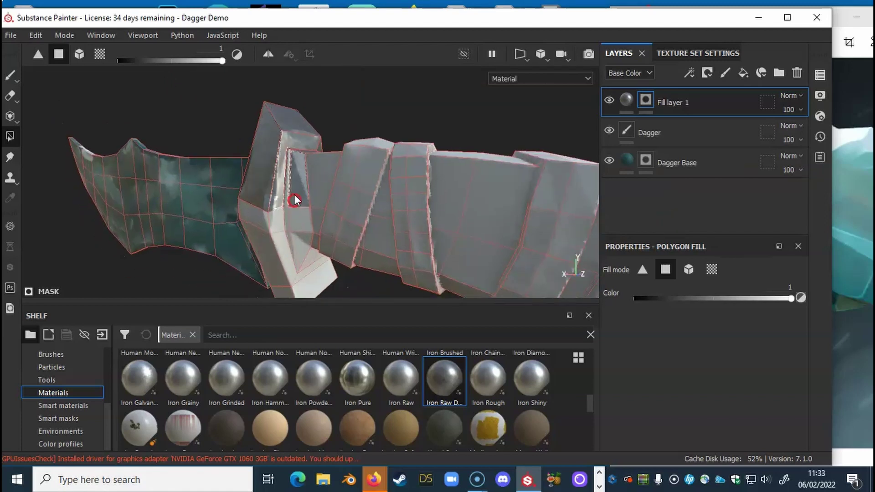
pyautogui.click(264, 215)
pyautogui.click(266, 241)
pyautogui.click(291, 239)
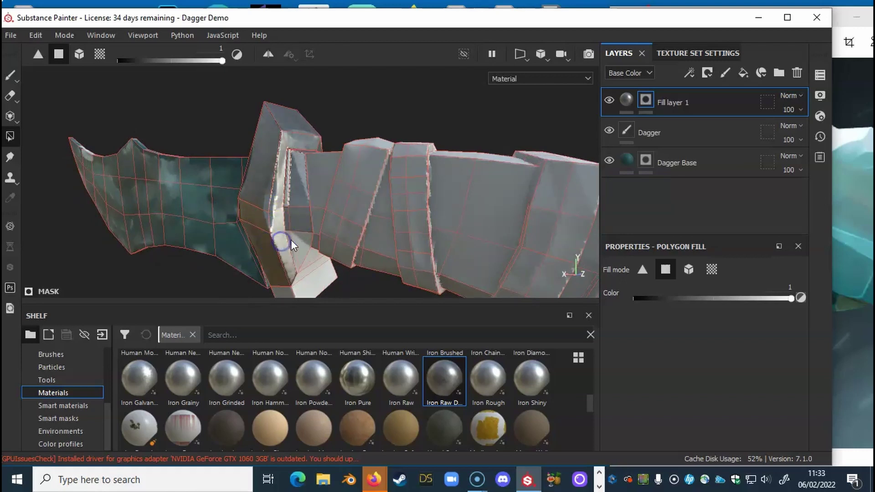
# Fill the remaining polygons at the guard's lower end, facing the handle, in the iron layer's mask.
pyautogui.keyDown('alt'); pyautogui.moveTo(299, 269); pyautogui.dragTo(280, 213); pyautogui.keyUp('alt')
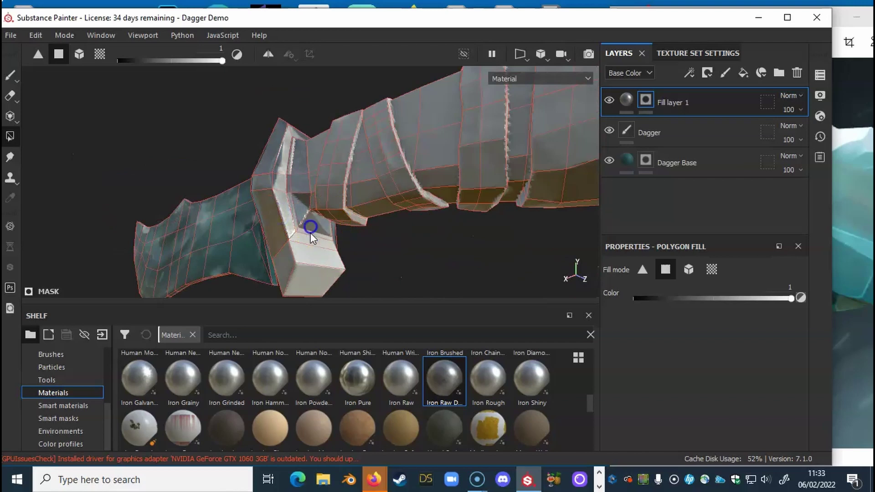
pyautogui.click(311, 226)
pyautogui.click(310, 250)
pyautogui.keyDown('alt'); pyautogui.moveTo(310, 234); pyautogui.dragTo(311, 217); pyautogui.keyUp('alt')
pyautogui.keyDown('alt'); pyautogui.moveTo(349, 239); pyautogui.dragTo(504, 172); pyautogui.keyUp('alt')
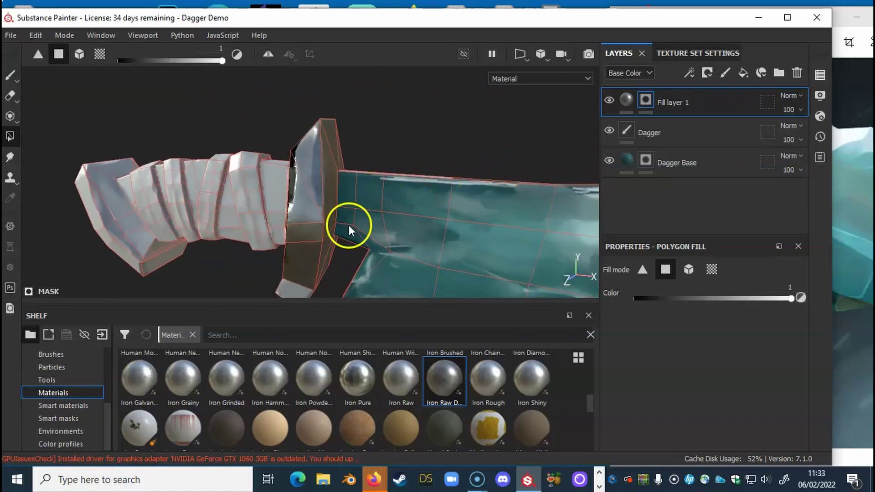
pyautogui.keyDown('alt'); pyautogui.moveTo(349, 230); pyautogui.dragTo(360, 217); pyautogui.keyUp('alt')
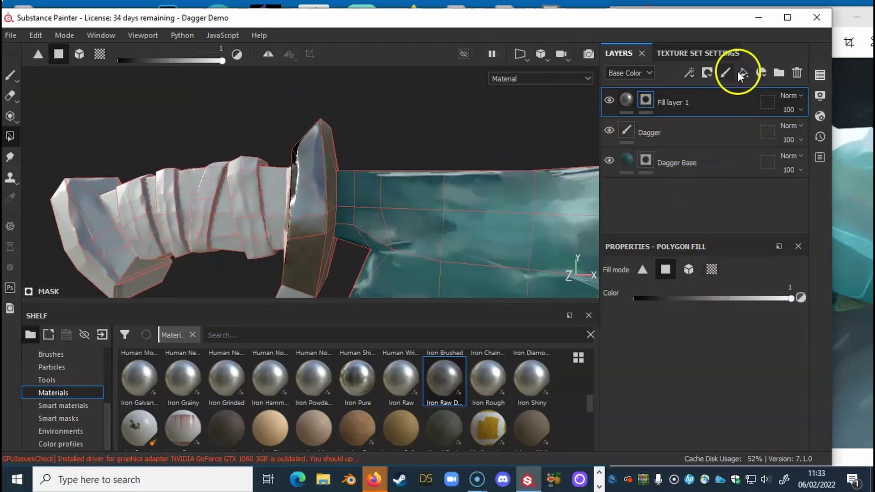
# Add a paint layer above the iron fill layer and locate the Artificial Leather material for it.
pyautogui.click(723, 75)
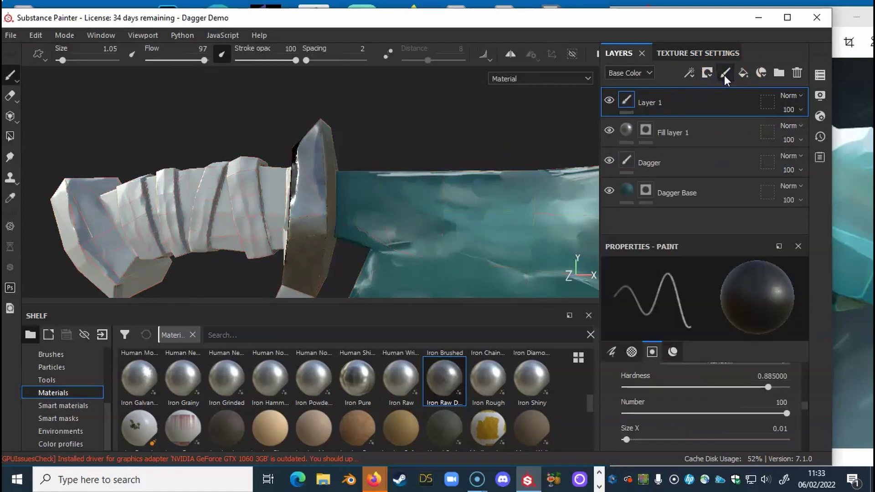
pyautogui.keyDown('alt'); pyautogui.moveTo(345, 238); pyautogui.dragTo(360, 293); pyautogui.keyUp('alt')
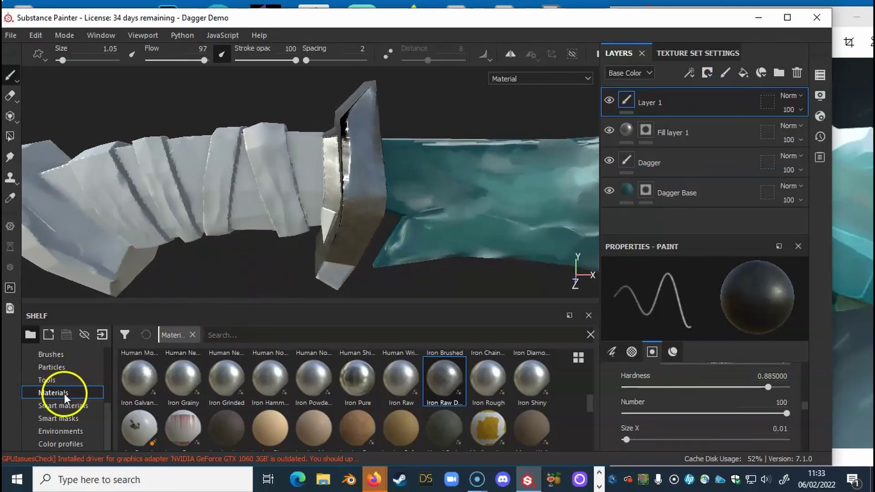
pyautogui.scroll(3, 307, 408)
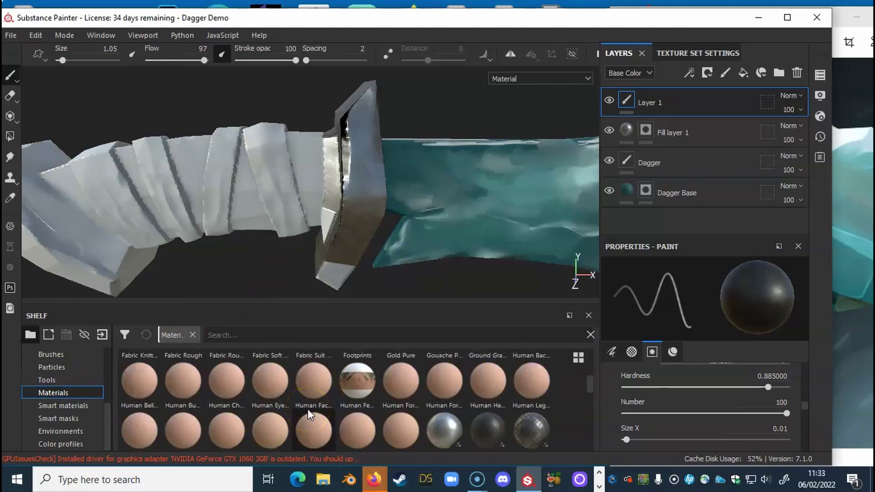
pyautogui.scroll(2, 308, 409)
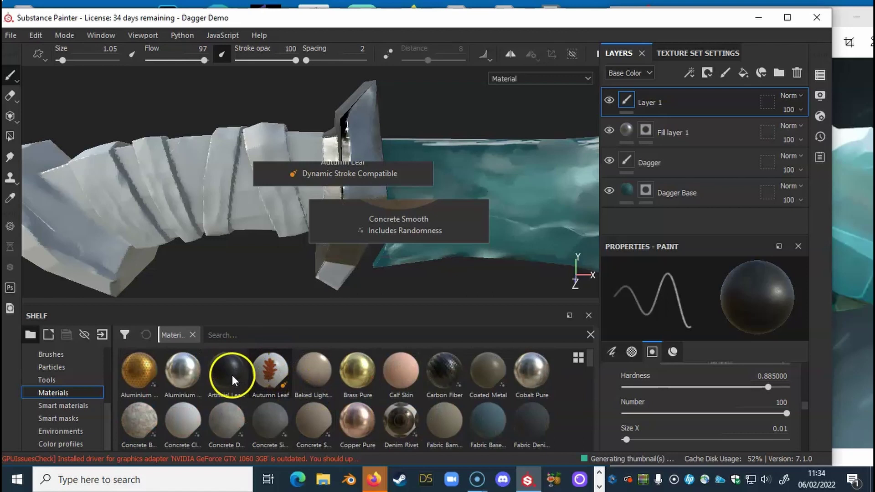
pyautogui.moveTo(231, 374)
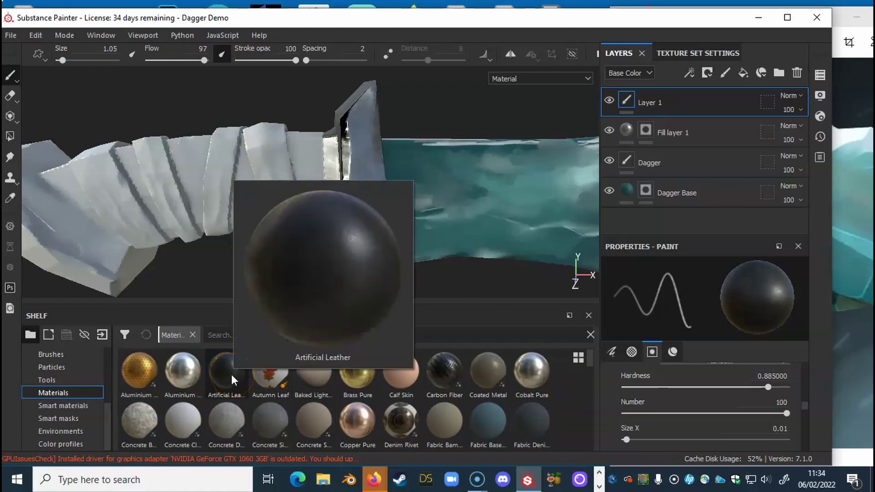
# Load the Artificial Leather material for painting and choose a Kyle's Spatter brush with scattered round dots.
pyautogui.click(232, 374)
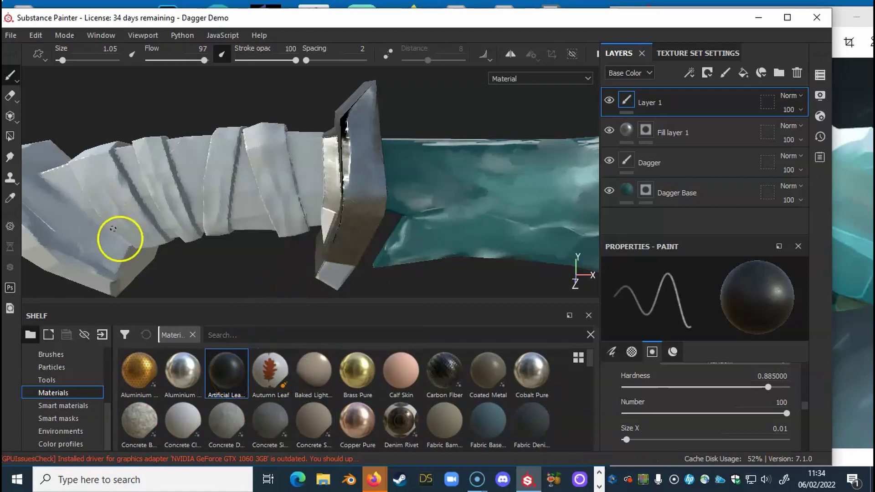
pyautogui.click(48, 354)
pyautogui.scroll(-3, 365, 386)
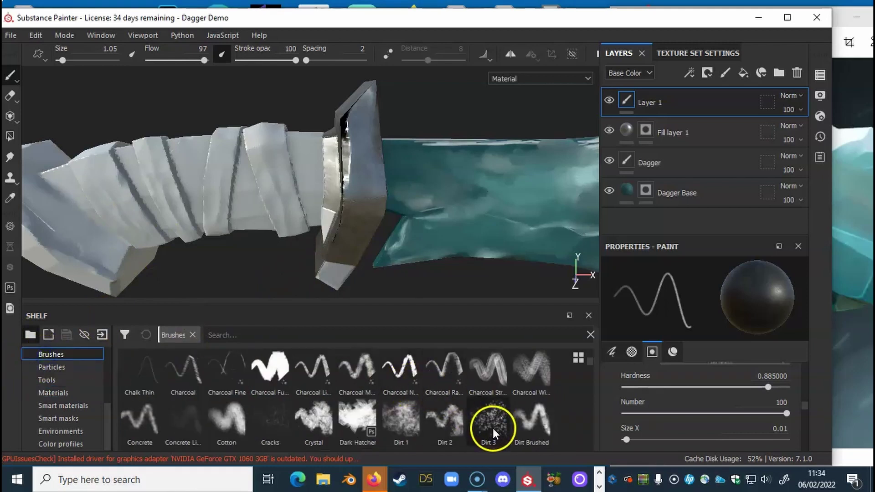
pyautogui.scroll(-5, 493, 428)
pyautogui.scroll(-1, 494, 427)
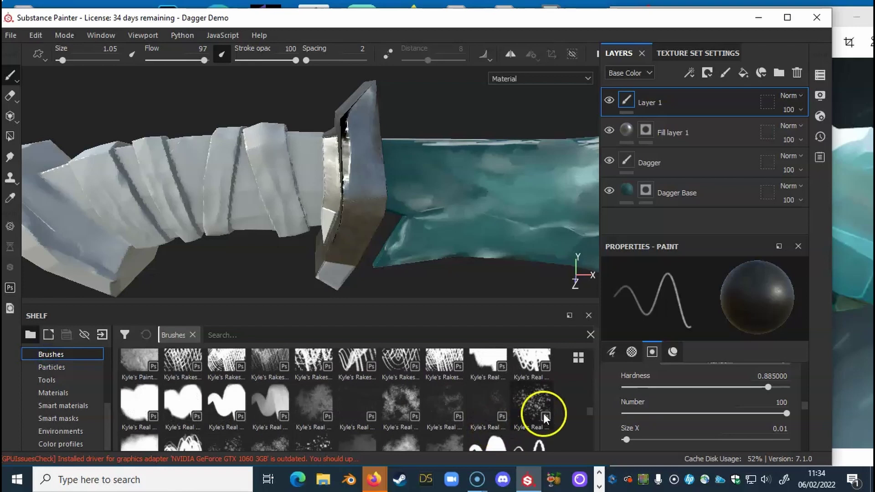
pyautogui.scroll(-4, 531, 408)
pyautogui.scroll(10, 532, 408)
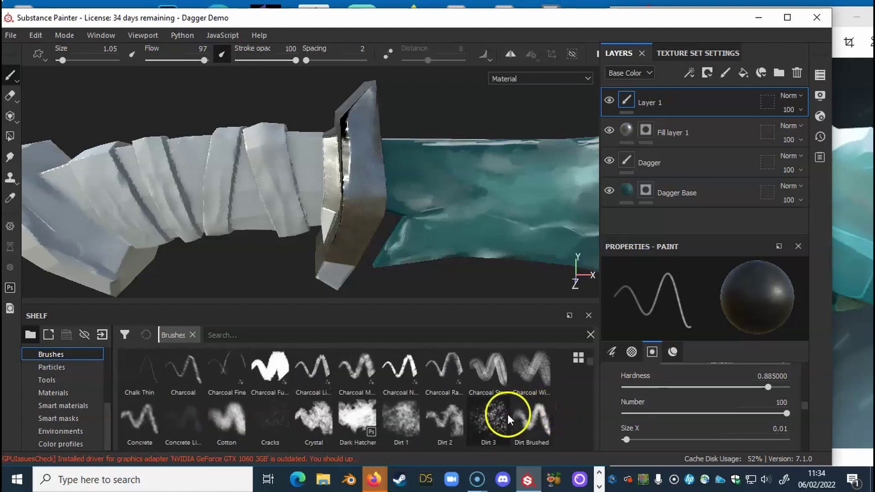
pyautogui.scroll(-3, 456, 415)
pyautogui.scroll(-5, 456, 414)
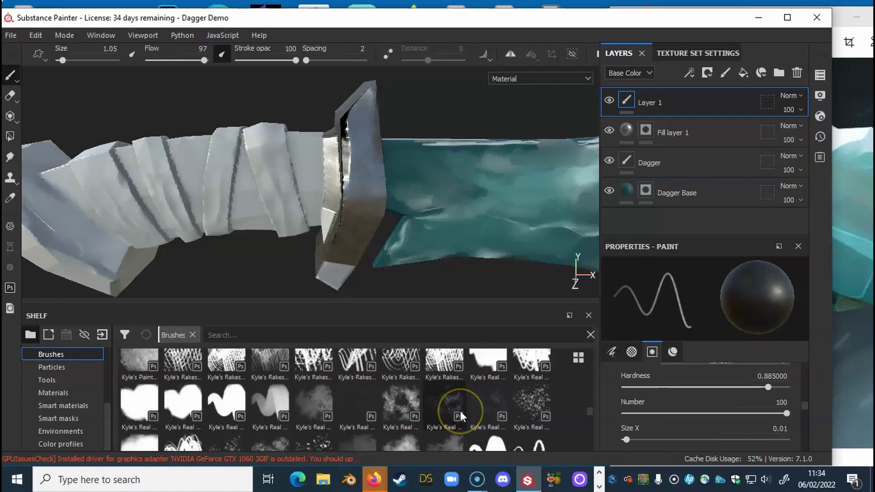
pyautogui.scroll(-8, 494, 405)
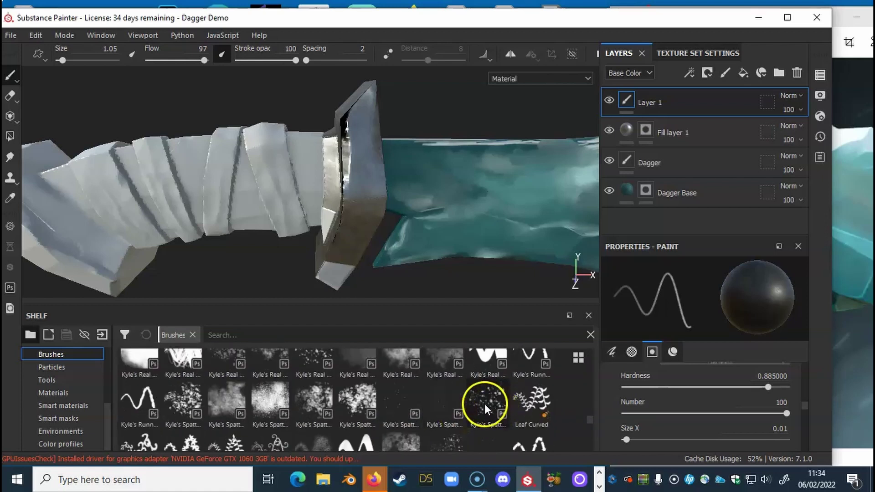
pyautogui.scroll(8, 447, 403)
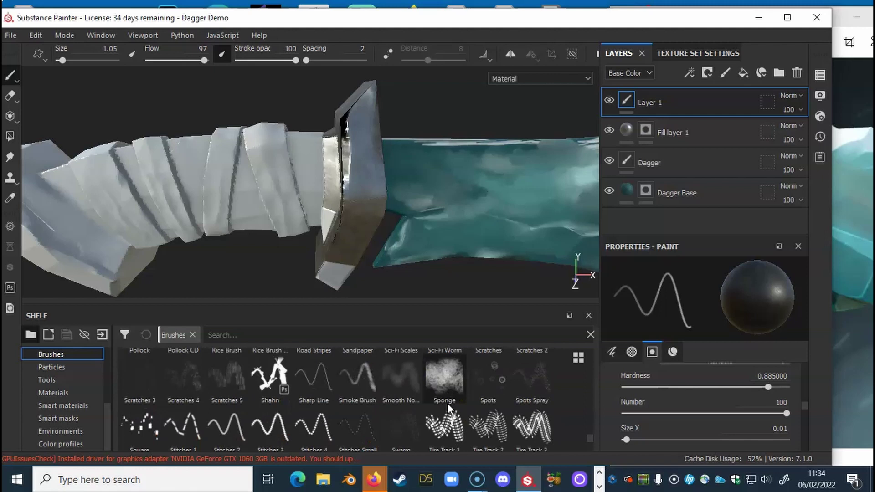
pyautogui.scroll(-2, 447, 404)
pyautogui.click(491, 393)
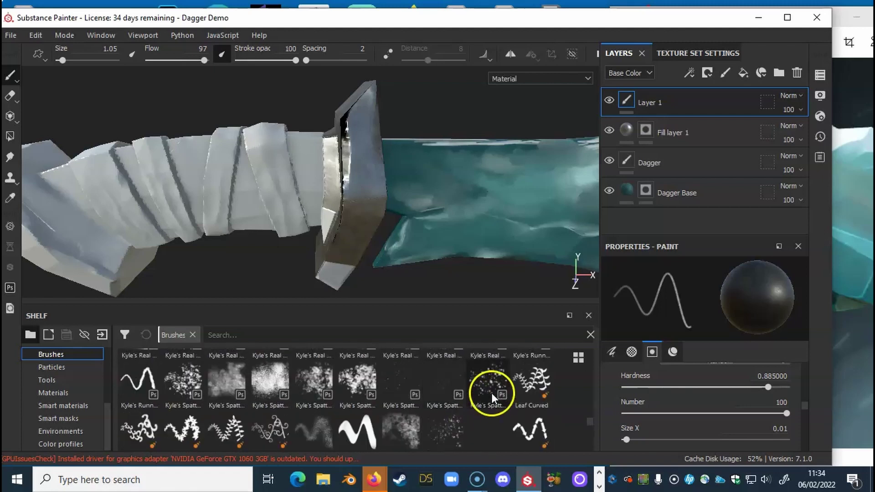
pyautogui.click(490, 384)
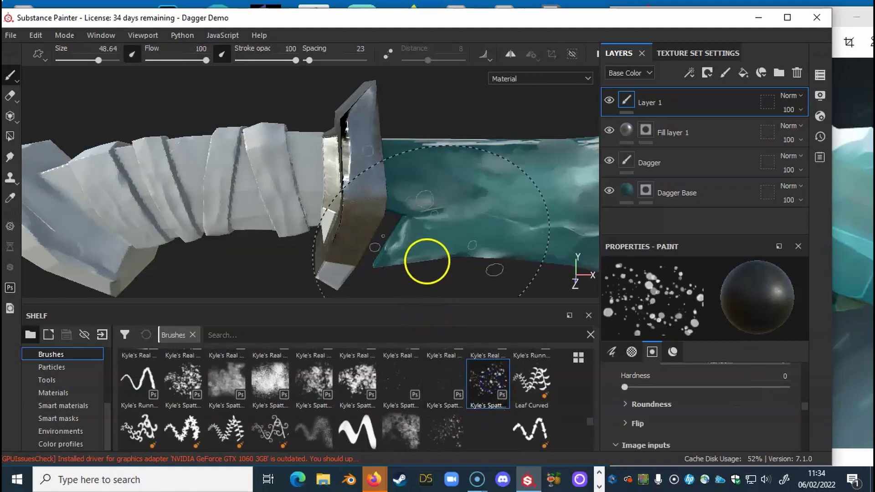
# Paint dark leather specks over the upper faces of the dagger's crossguard, using spatter brush sizes of about 7.6 to 11.27.
pyautogui.keyDown('ctrl'); pyautogui.moveTo(381, 195); pyautogui.dragTo(378, 164, button='right'); pyautogui.keyUp('ctrl')
pyautogui.keyDown('alt'); pyautogui.moveTo(380, 172); pyautogui.dragTo(407, 201, button='middle'); pyautogui.keyUp('alt')
pyautogui.keyDown('alt'); pyautogui.moveTo(407, 200); pyautogui.dragTo(370, 208); pyautogui.keyUp('alt')
pyautogui.keyDown('alt'); pyautogui.moveTo(378, 207); pyautogui.dragTo(568, 185, button='right'); pyautogui.keyUp('alt')
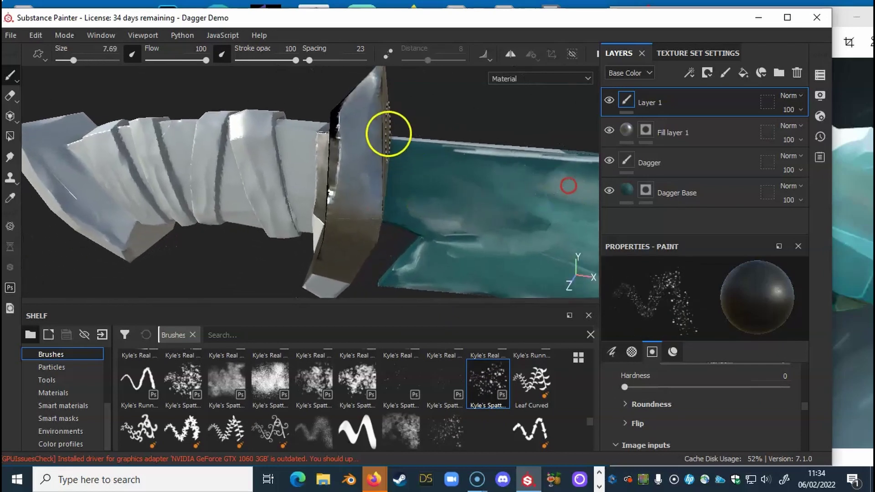
pyautogui.moveTo(360, 122)
pyautogui.mouseDown()
pyautogui.moveTo(365, 187)
pyautogui.moveTo(355, 173)
pyautogui.moveTo(359, 146)
pyautogui.moveTo(357, 164)
pyautogui.mouseUp()
pyautogui.keyDown('ctrl'); pyautogui.moveTo(365, 159); pyautogui.dragTo(365, 162, button='right'); pyautogui.keyUp('ctrl')
pyautogui.keyDown('alt'); pyautogui.moveTo(364, 162); pyautogui.dragTo(401, 164); pyautogui.keyUp('alt')
pyautogui.keyDown('alt'); pyautogui.moveTo(343, 173); pyautogui.dragTo(260, 182); pyautogui.keyUp('alt')
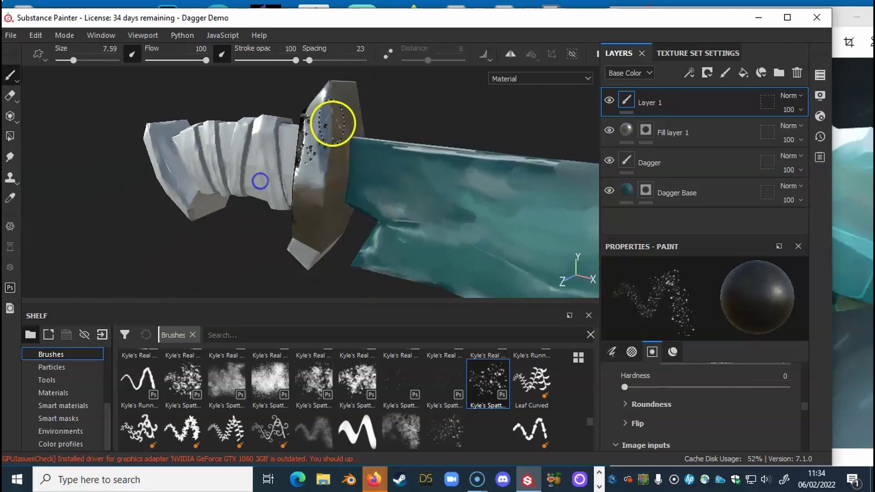
pyautogui.keyDown('alt'); pyautogui.moveTo(335, 124); pyautogui.dragTo(351, 170, button='middle'); pyautogui.keyUp('alt')
pyautogui.moveTo(453, 148)
pyautogui.keyDown('alt'); pyautogui.mouseDown()
pyautogui.moveTo(401, 141)
pyautogui.moveTo(340, 179)
pyautogui.moveTo(395, 209)
pyautogui.moveTo(401, 221)
pyautogui.moveTo(385, 228)
pyautogui.moveTo(388, 186)
pyautogui.moveTo(396, 234)
pyautogui.mouseUp(); pyautogui.keyUp('alt')
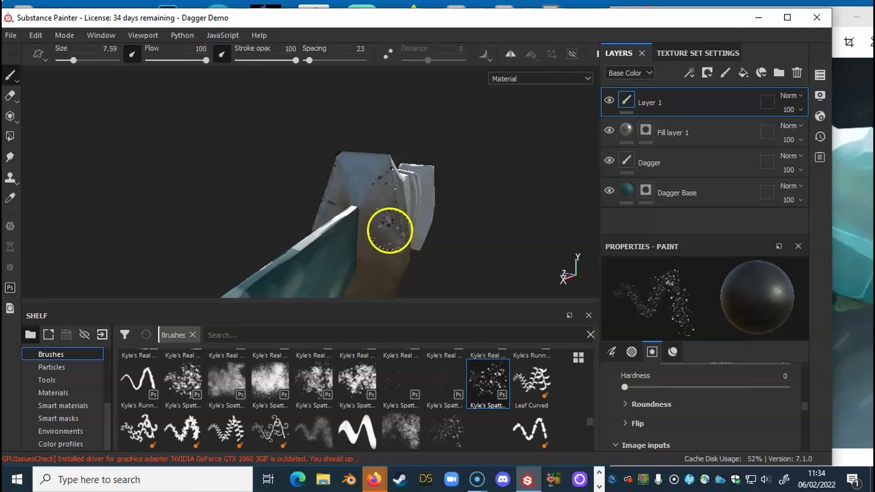
pyautogui.moveTo(389, 231)
pyautogui.keyDown('ctrl'); pyautogui.mouseDown(button='right')
pyautogui.moveTo(407, 267)
pyautogui.moveTo(395, 267)
pyautogui.mouseUp(button='right'); pyautogui.keyUp('ctrl')
pyautogui.moveTo(391, 234)
pyautogui.mouseDown()
pyautogui.moveTo(392, 248)
pyautogui.moveTo(390, 228)
pyautogui.moveTo(433, 228)
pyautogui.moveTo(382, 199)
pyautogui.moveTo(445, 219)
pyautogui.mouseUp()
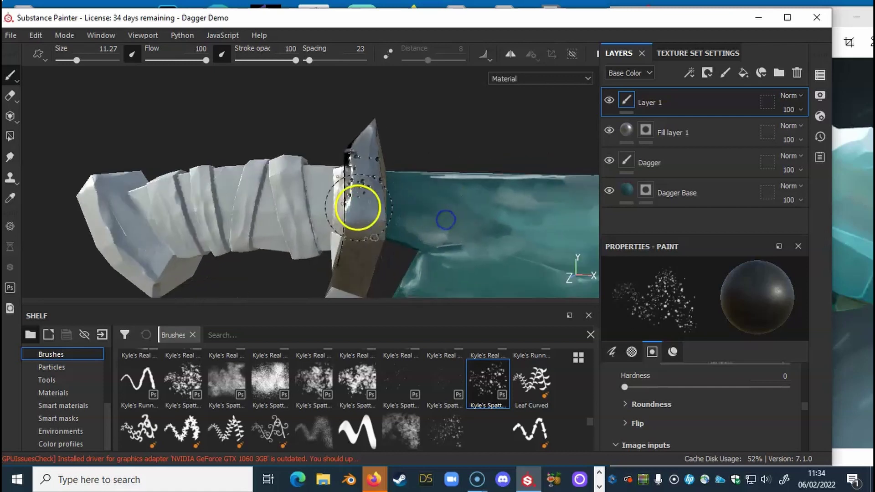
# Choose the Graffiti brush from the brush library.
pyautogui.scroll(-2, 419, 407)
pyautogui.scroll(5, 419, 407)
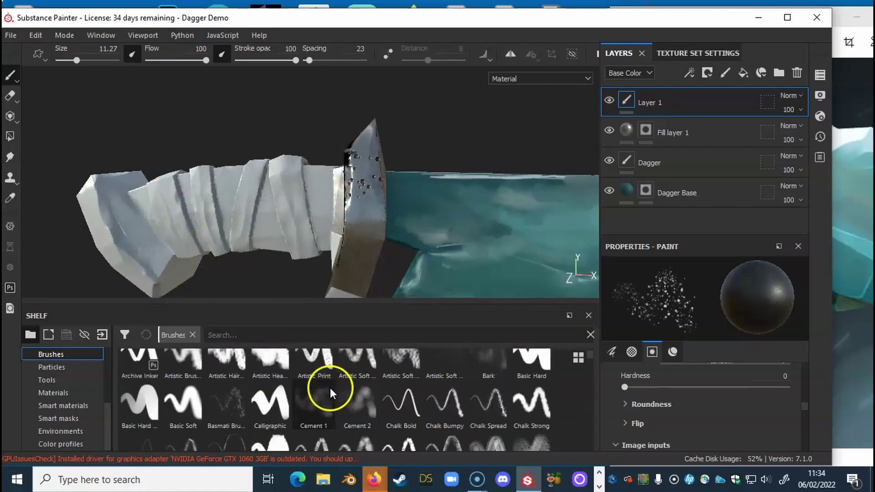
pyautogui.scroll(-1, 301, 395)
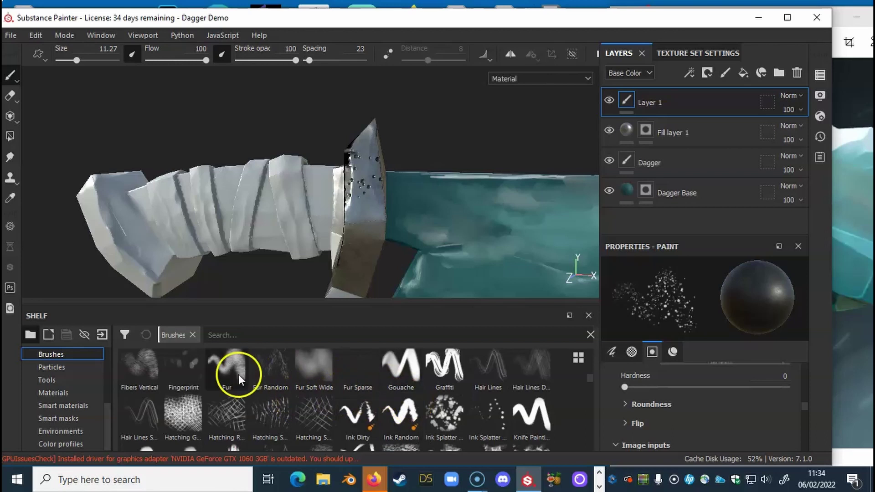
pyautogui.scroll(-2, 291, 387)
pyautogui.scroll(-4, 292, 392)
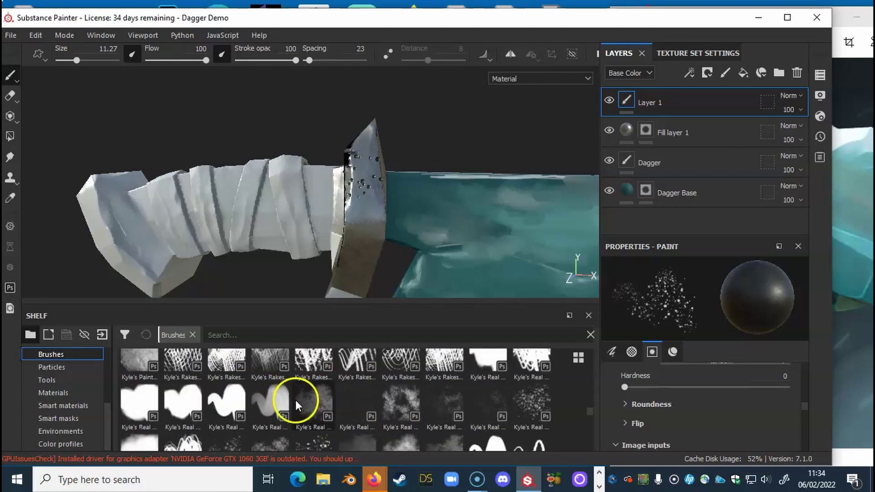
pyautogui.scroll(6, 272, 388)
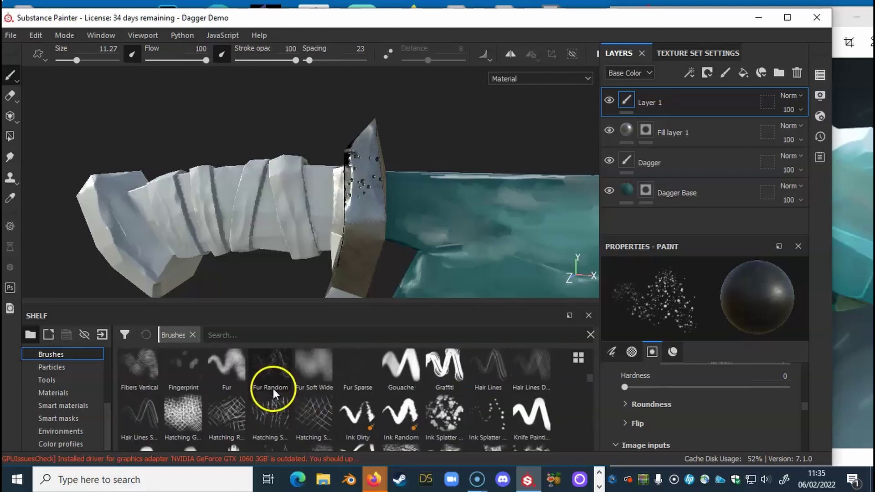
pyautogui.click(441, 365)
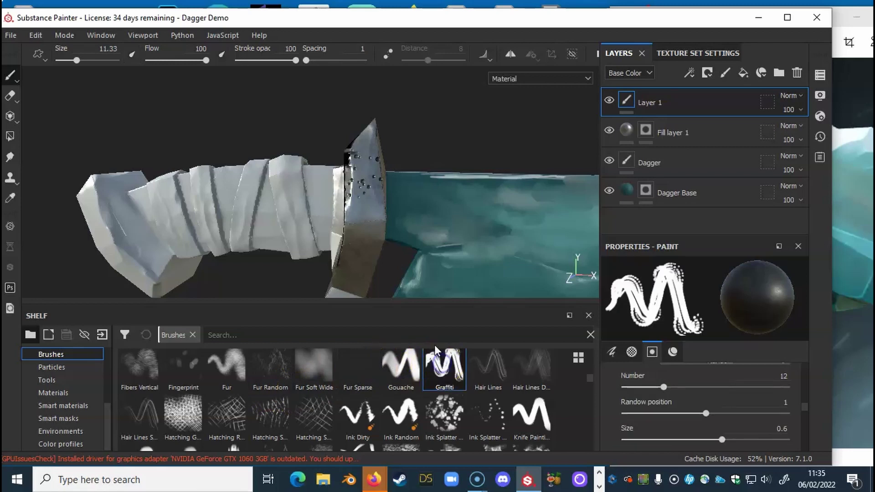
# Reduce the Graffiti brush size to 1.05 and paint dark diagonal cracks across the upper half of the crossguard.
pyautogui.keyDown('ctrl'); pyautogui.moveTo(364, 207); pyautogui.dragTo(364, 207, button='right'); pyautogui.keyUp('ctrl')
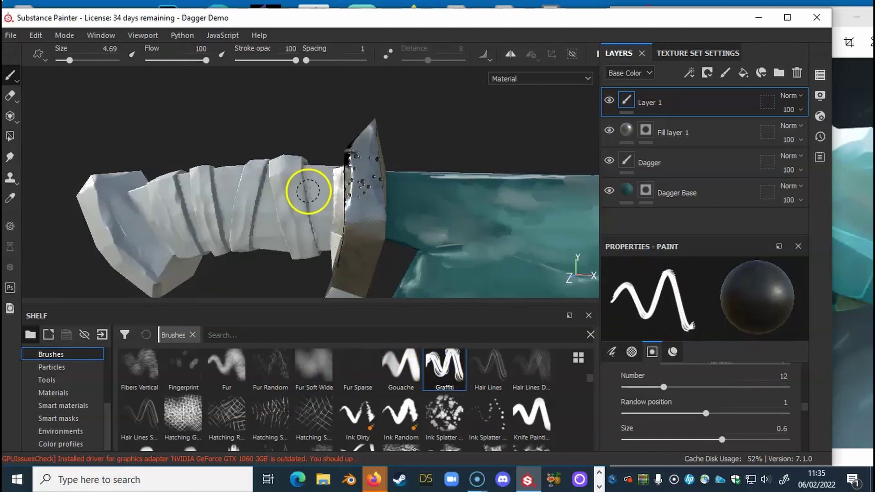
pyautogui.moveTo(381, 191)
pyautogui.keyDown('ctrl'); pyautogui.mouseDown(button='right')
pyautogui.moveTo(363, 195)
pyautogui.moveTo(714, 206)
pyautogui.mouseUp(button='right'); pyautogui.keyUp('ctrl')
pyautogui.moveTo(372, 192)
pyautogui.keyDown('alt'); pyautogui.mouseDown()
pyautogui.moveTo(388, 203)
pyautogui.moveTo(382, 197)
pyautogui.mouseUp(); pyautogui.keyUp('alt')
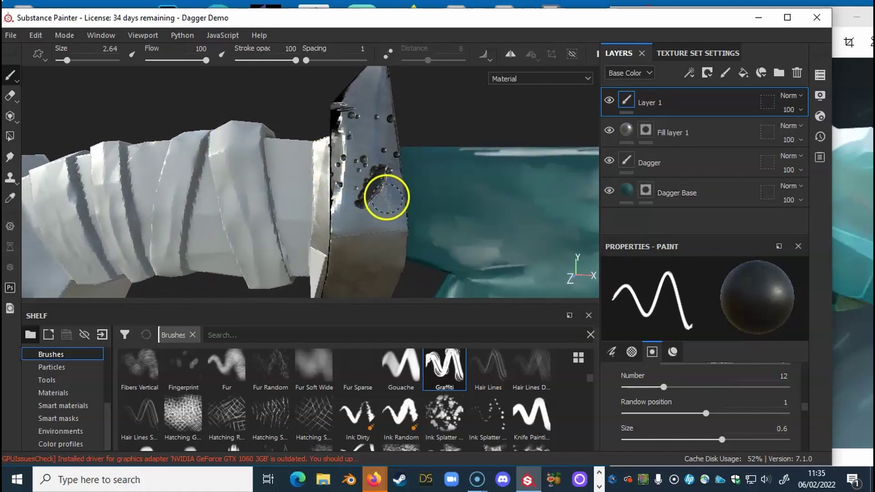
pyautogui.rightClick(373, 195)
pyautogui.moveTo(425, 266); pyautogui.dragTo(423, 271)
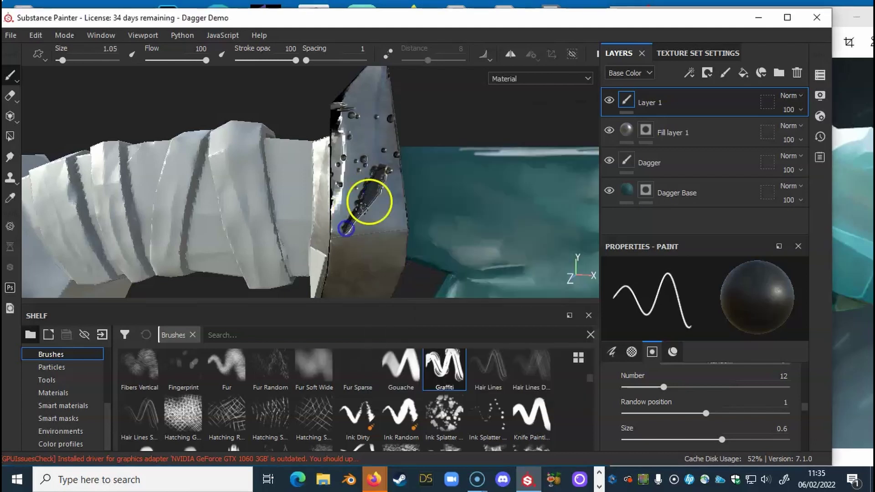
pyautogui.keyDown('alt'); pyautogui.moveTo(412, 211); pyautogui.dragTo(428, 225); pyautogui.keyUp('alt')
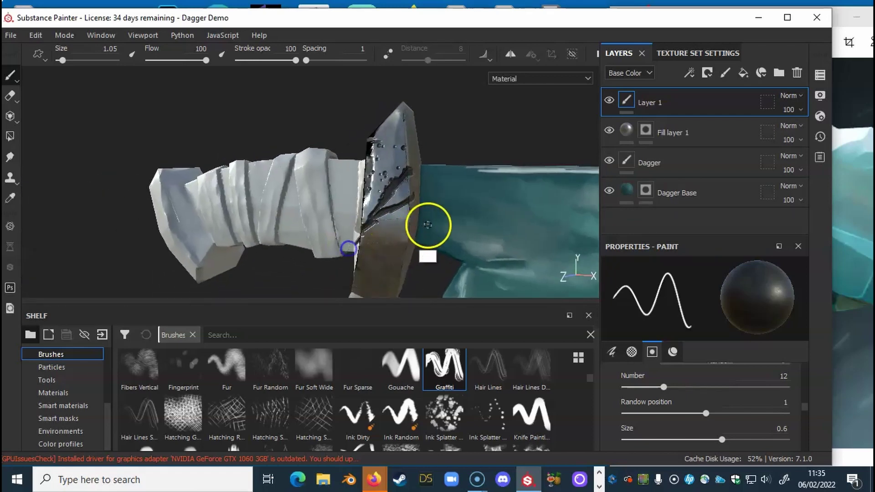
# Blend the dark diagonal cracks into the crossguard's metal with the Smudge tool at size 3.78.
pyautogui.click(11, 157)
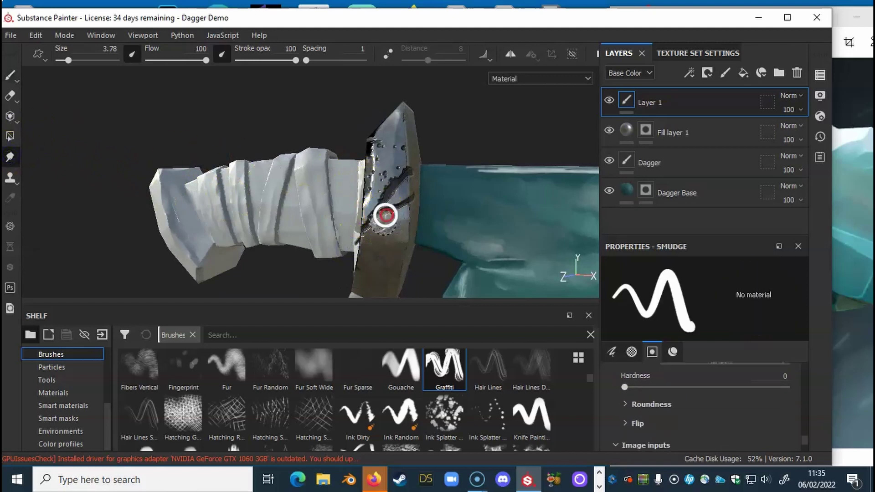
pyautogui.moveTo(378, 219)
pyautogui.mouseDown()
pyautogui.moveTo(370, 234)
pyautogui.moveTo(426, 231)
pyautogui.moveTo(379, 229)
pyautogui.moveTo(405, 160)
pyautogui.mouseUp()
pyautogui.keyDown('alt'); pyautogui.moveTo(439, 186); pyautogui.dragTo(365, 190); pyautogui.keyUp('alt')
pyautogui.moveTo(405, 161); pyautogui.dragTo(409, 158)
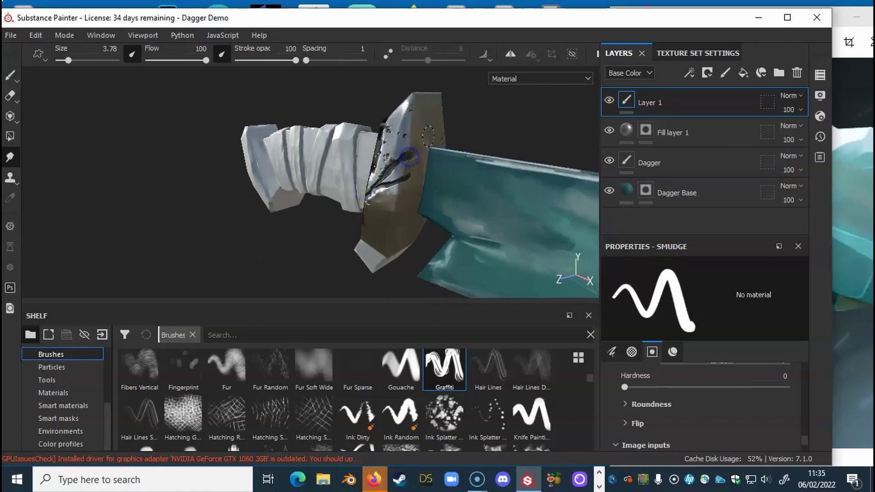
# Paint more thin dark cracks running up toward the crossguard's upper tip with the Graffiti brush.
pyautogui.click(10, 76)
pyautogui.moveTo(405, 158)
pyautogui.mouseDown()
pyautogui.moveTo(412, 129)
pyautogui.moveTo(401, 132)
pyautogui.moveTo(403, 110)
pyautogui.mouseUp()
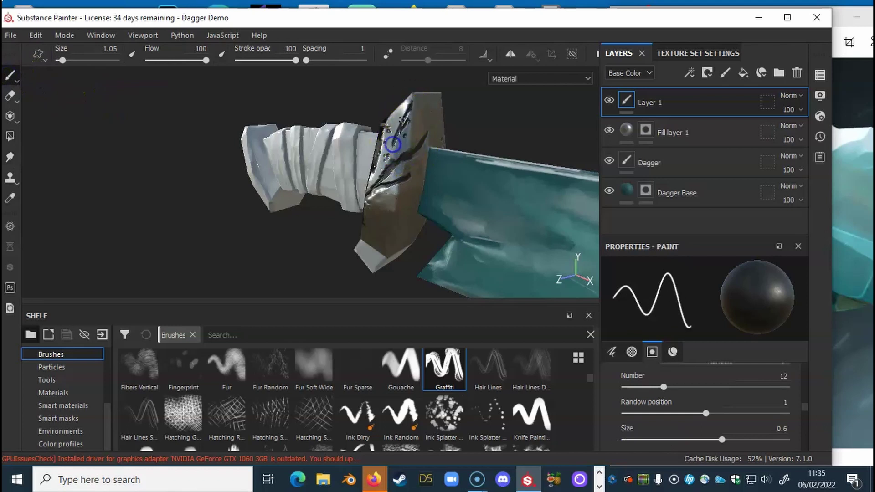
pyautogui.keyDown('alt'); pyautogui.moveTo(393, 144); pyautogui.dragTo(447, 158); pyautogui.keyUp('alt')
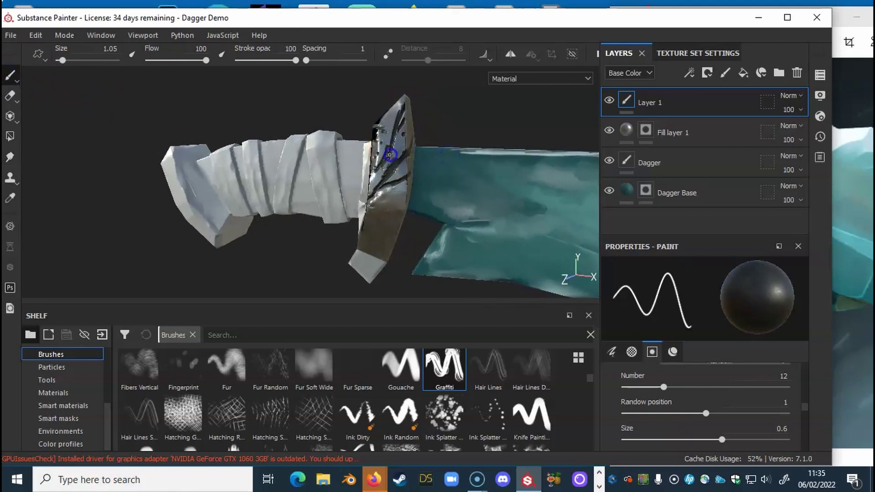
# Smudge the new cracks near the crossguard's upper tip so they soften into the surrounding metal.
pyautogui.click(10, 157)
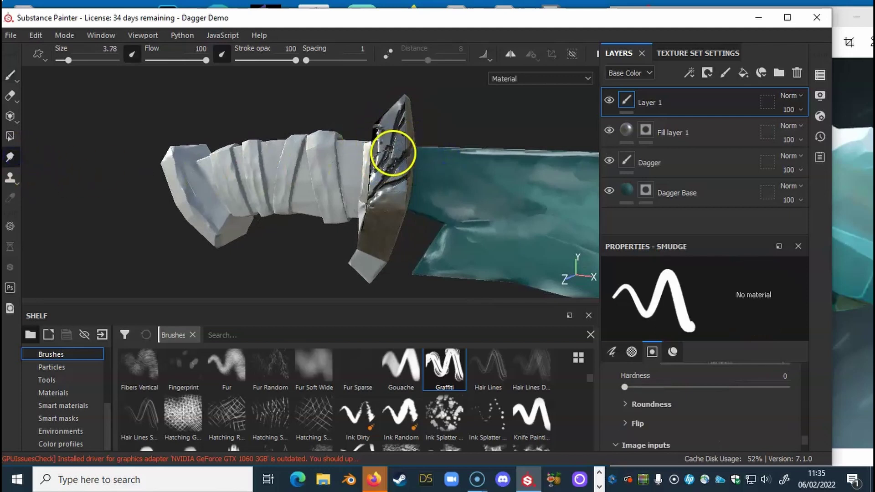
pyautogui.moveTo(380, 167)
pyautogui.mouseDown()
pyautogui.moveTo(400, 120)
pyautogui.moveTo(374, 151)
pyautogui.moveTo(359, 154)
pyautogui.mouseUp()
pyautogui.moveTo(418, 122); pyautogui.dragTo(424, 111)
pyautogui.moveTo(427, 113)
pyautogui.keyDown('alt'); pyautogui.mouseDown()
pyautogui.moveTo(405, 154)
pyautogui.moveTo(386, 132)
pyautogui.mouseUp(); pyautogui.keyUp('alt')
pyautogui.moveTo(411, 170)
pyautogui.keyDown('alt'); pyautogui.mouseDown()
pyautogui.moveTo(450, 162)
pyautogui.moveTo(407, 208)
pyautogui.moveTo(406, 191)
pyautogui.moveTo(386, 196)
pyautogui.moveTo(477, 207)
pyautogui.mouseUp(); pyautogui.keyUp('alt')
pyautogui.moveTo(350, 238)
pyautogui.keyDown('alt'); pyautogui.mouseDown()
pyautogui.moveTo(375, 225)
pyautogui.moveTo(425, 242)
pyautogui.moveTo(405, 252)
pyautogui.mouseUp(); pyautogui.keyUp('alt')
pyautogui.keyDown('alt'); pyautogui.moveTo(430, 219); pyautogui.dragTo(348, 212); pyautogui.keyUp('alt')
pyautogui.keyDown('alt'); pyautogui.moveTo(502, 205); pyautogui.dragTo(110, 117); pyautogui.keyUp('alt')
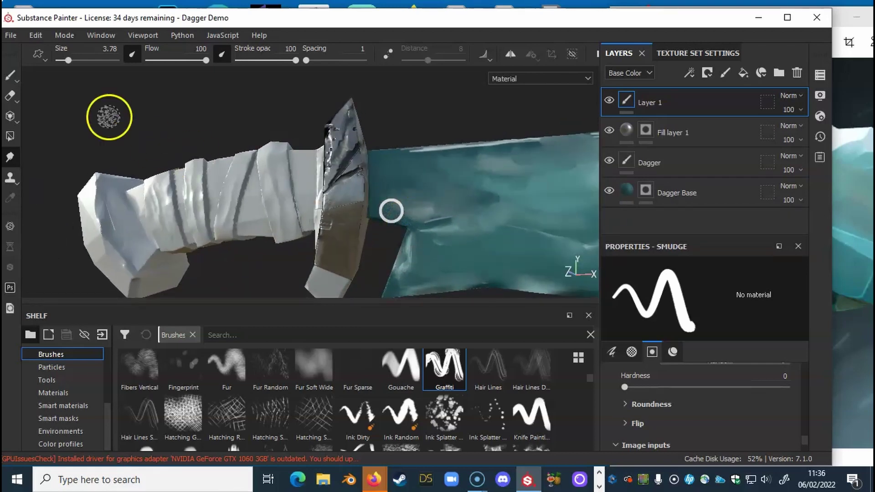
# Paint another dark crack around the middle of the crossguard and smudge it into the metal.
pyautogui.click(10, 75)
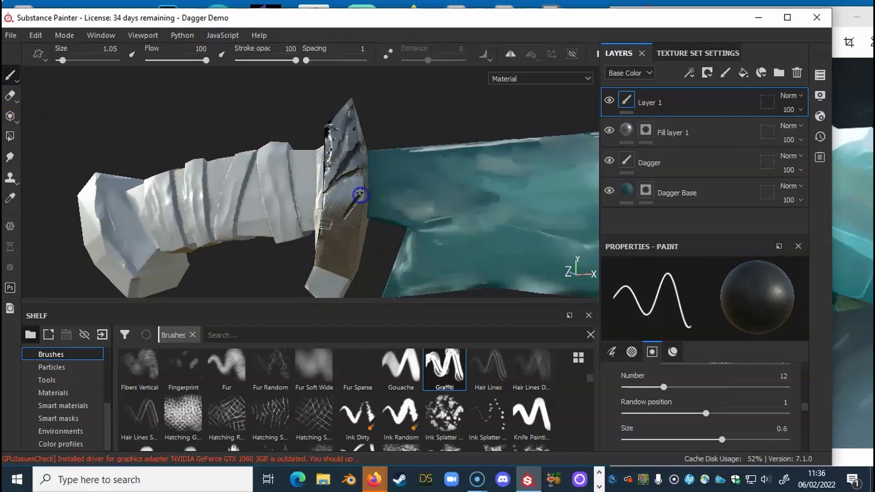
pyautogui.keyDown('alt'); pyautogui.moveTo(328, 237); pyautogui.dragTo(340, 214); pyautogui.keyUp('alt')
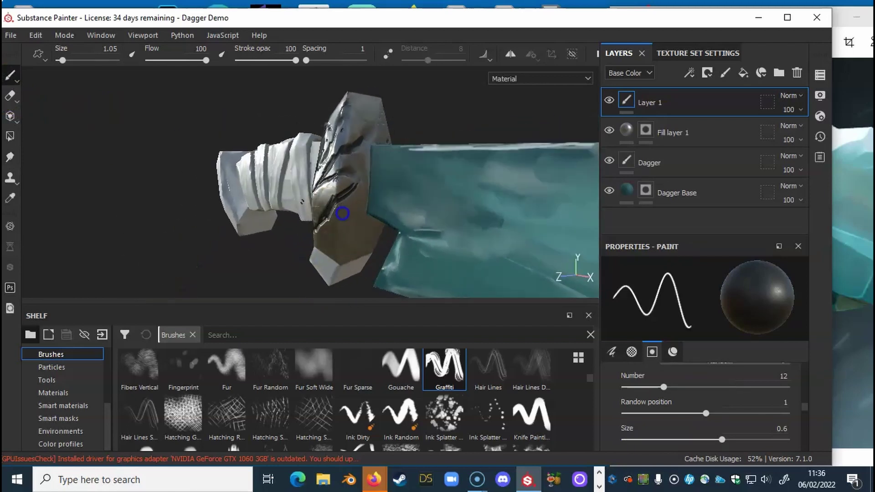
pyautogui.click(10, 157)
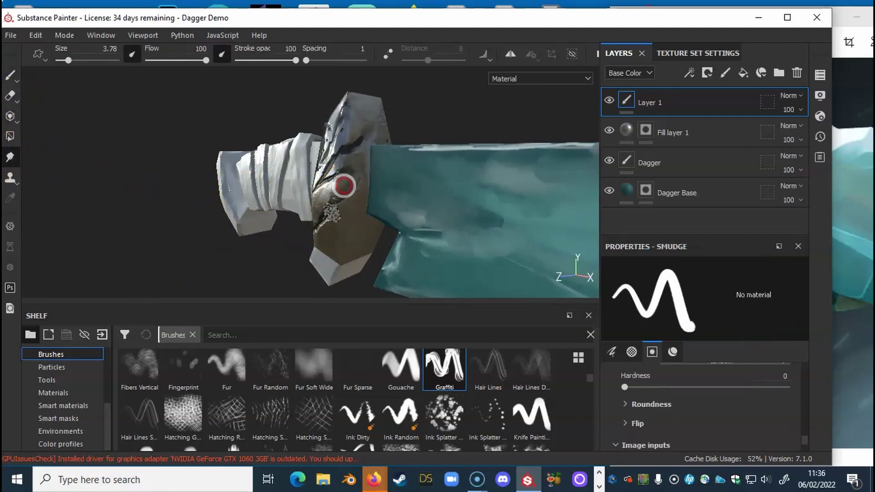
pyautogui.keyDown('alt'); pyautogui.moveTo(346, 230); pyautogui.dragTo(420, 232); pyautogui.keyUp('alt')
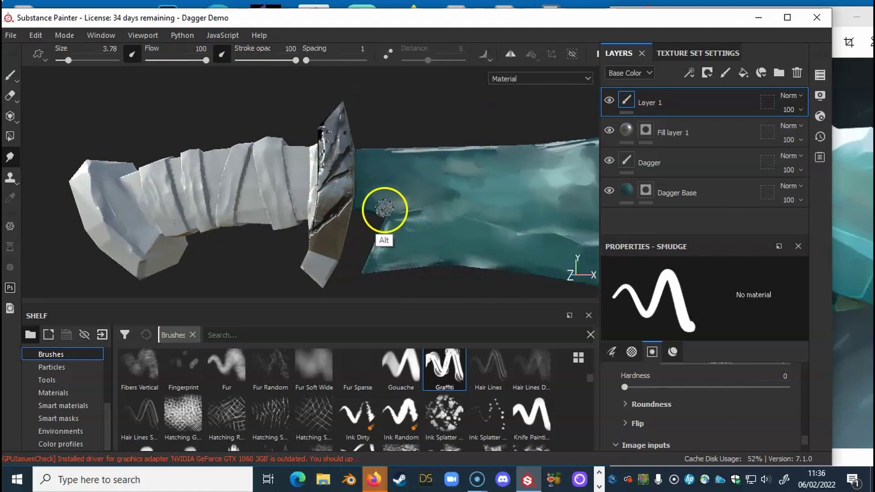
pyautogui.moveTo(371, 203)
pyautogui.keyDown('ctrl'); pyautogui.keyDown('alt'); pyautogui.mouseDown()
pyautogui.moveTo(461, 197)
pyautogui.moveTo(391, 215)
pyautogui.moveTo(439, 208)
pyautogui.mouseUp(); pyautogui.keyUp('alt'); pyautogui.keyUp('ctrl')
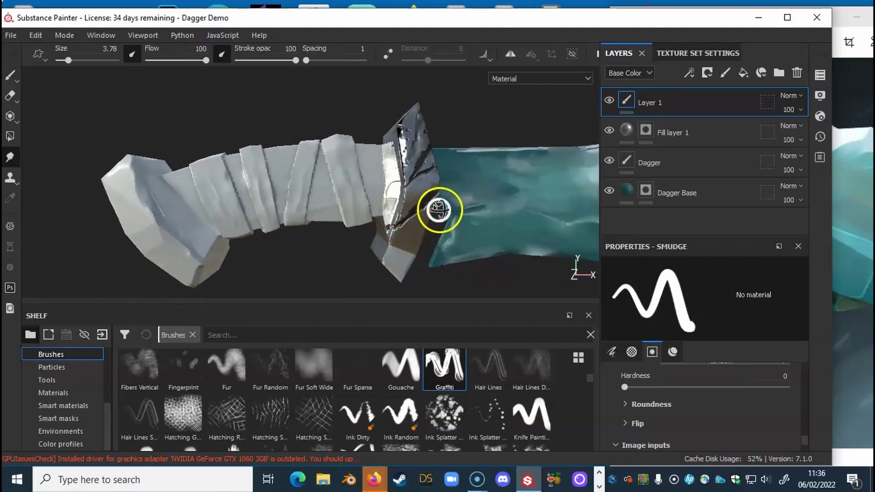
# Rename the topmost paint layer to "Dagger 3".
pyautogui.doubleClick(653, 103)
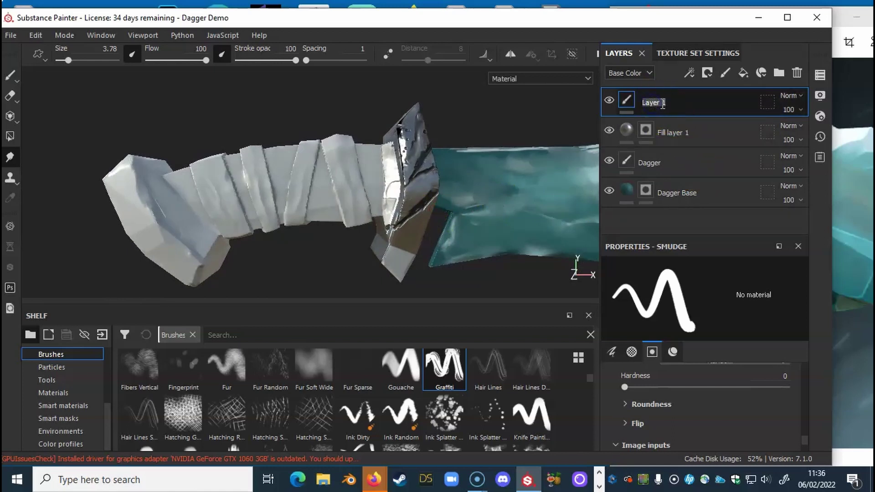
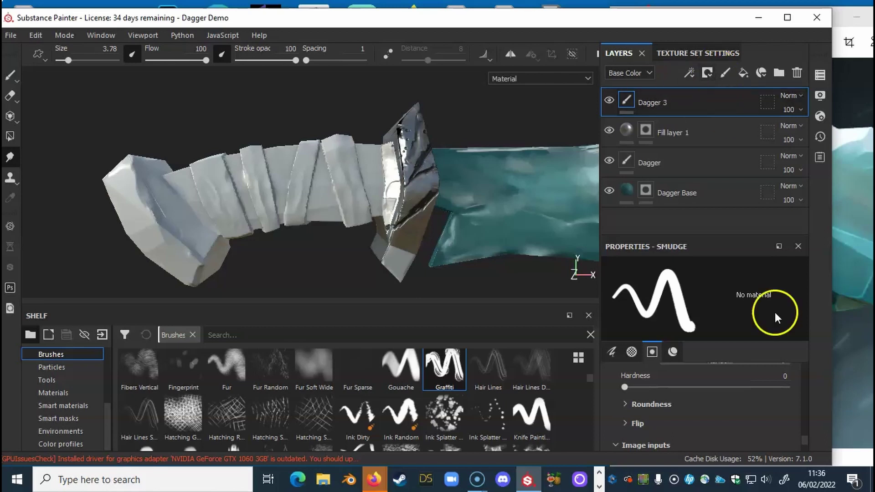
# Rename Fill layer 1 to "Dagger 2" and add a paint layer named "Handle" at the top of the stack.
pyautogui.doubleClick(681, 132)
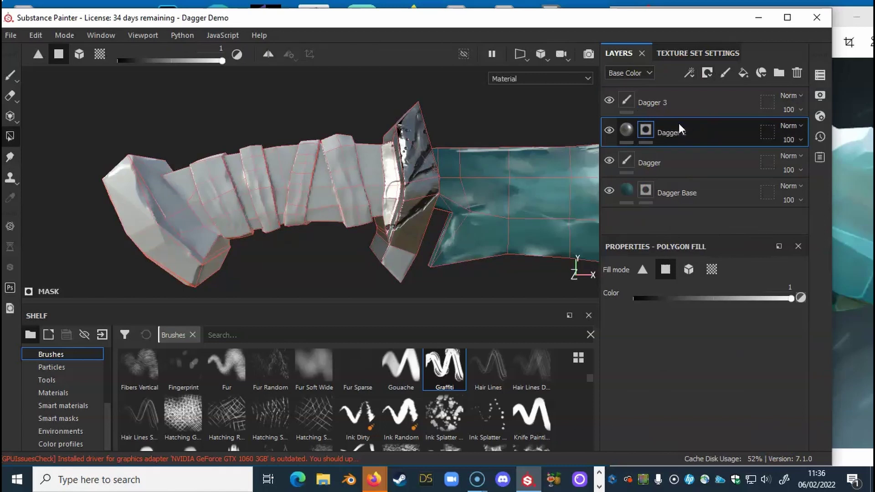
pyautogui.click(679, 115)
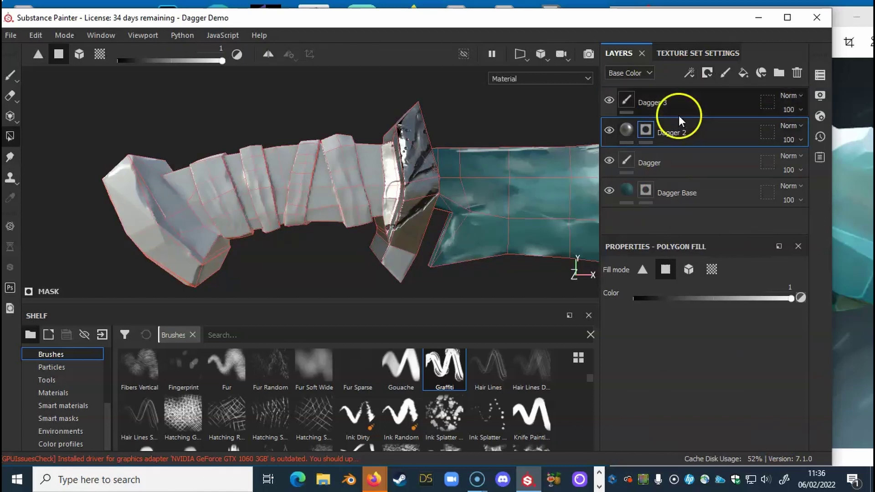
pyautogui.click(725, 73)
pyautogui.click(654, 103)
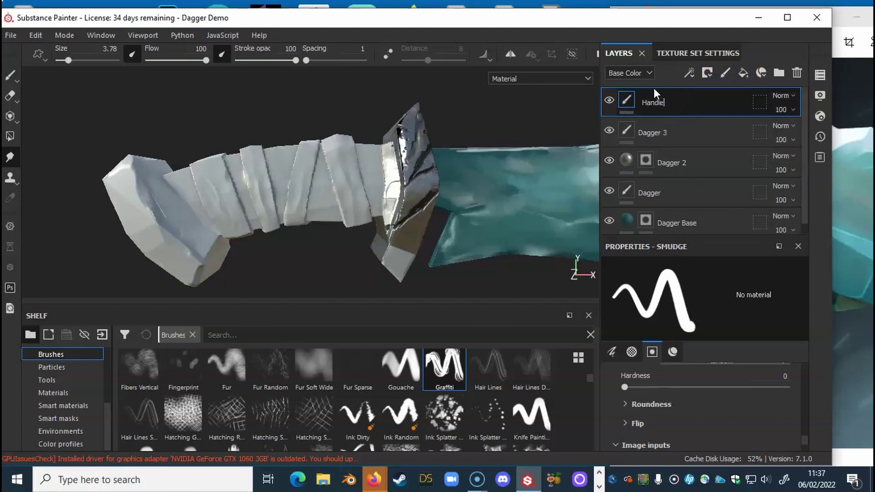
pyautogui.press('Return')
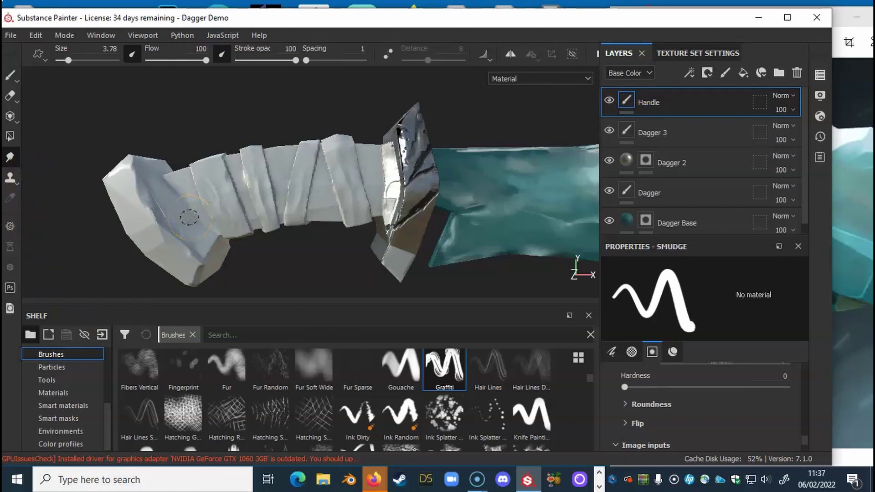
# Search the material library for "wood".
pyautogui.click(226, 324)
pyautogui.write('wood')
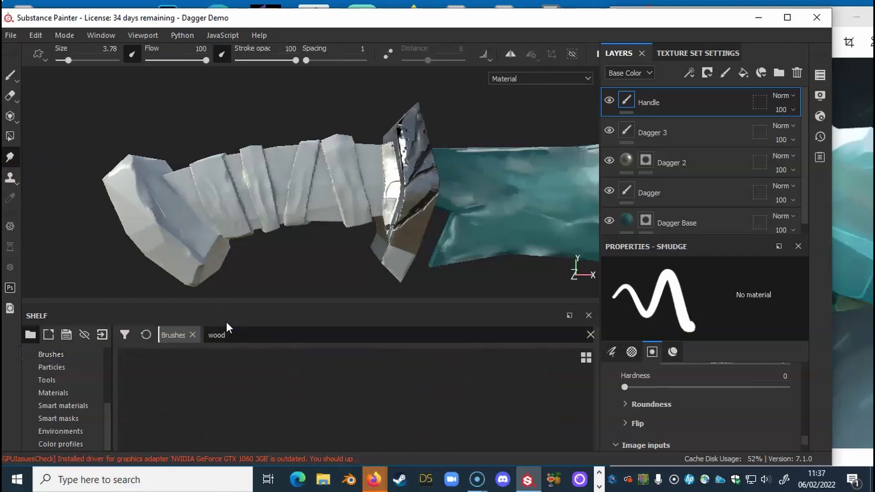
pyautogui.click(52, 392)
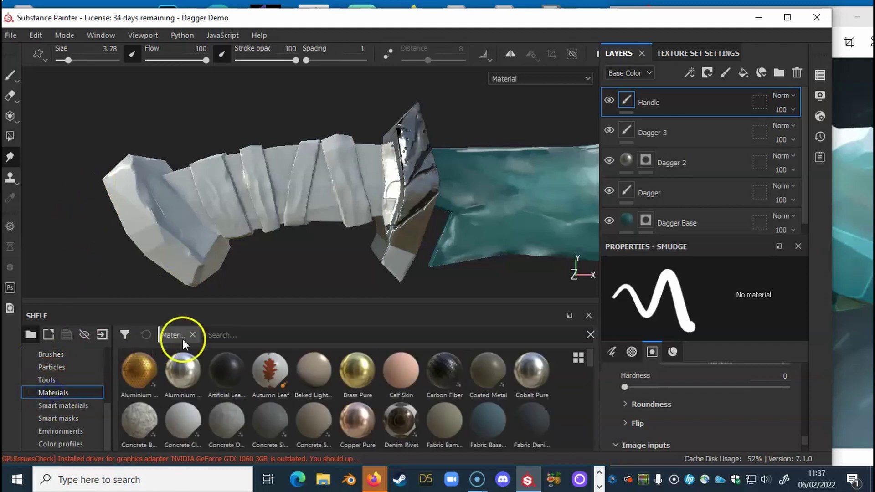
pyautogui.click(237, 337)
pyautogui.write('wood')
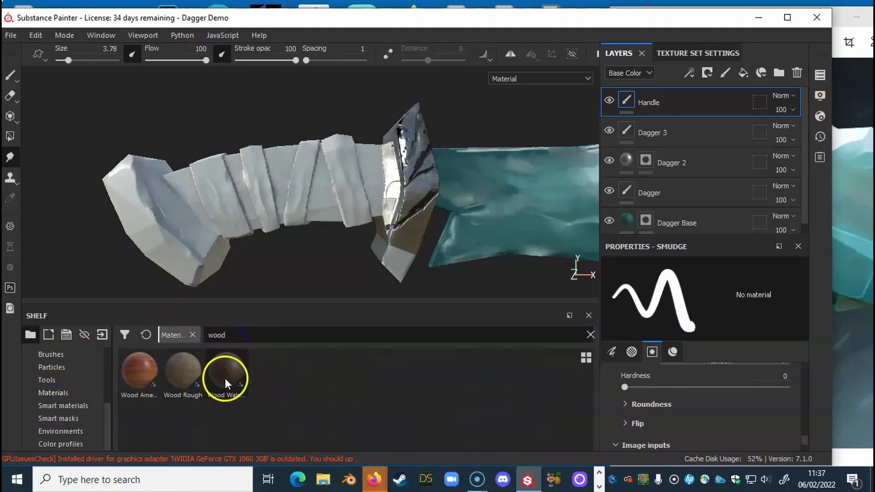
# Try painting the dark walnut wood material onto the middle of the handle with the speckled brush.
pyautogui.click(234, 374)
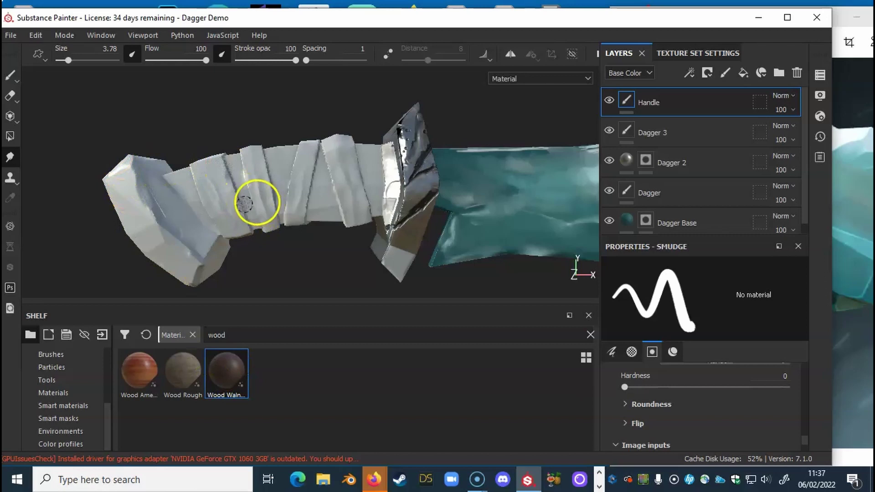
pyautogui.click(12, 76)
pyautogui.scroll(-2, 286, 155)
pyautogui.scroll(2, 286, 155)
pyautogui.moveTo(289, 160)
pyautogui.keyDown('ctrl'); pyautogui.mouseDown(button='right')
pyautogui.moveTo(303, 169)
pyautogui.moveTo(287, 160)
pyautogui.mouseUp(button='right'); pyautogui.keyUp('ctrl')
pyautogui.moveTo(287, 160)
pyautogui.mouseDown()
pyautogui.moveTo(288, 195)
pyautogui.moveTo(281, 172)
pyautogui.mouseUp()
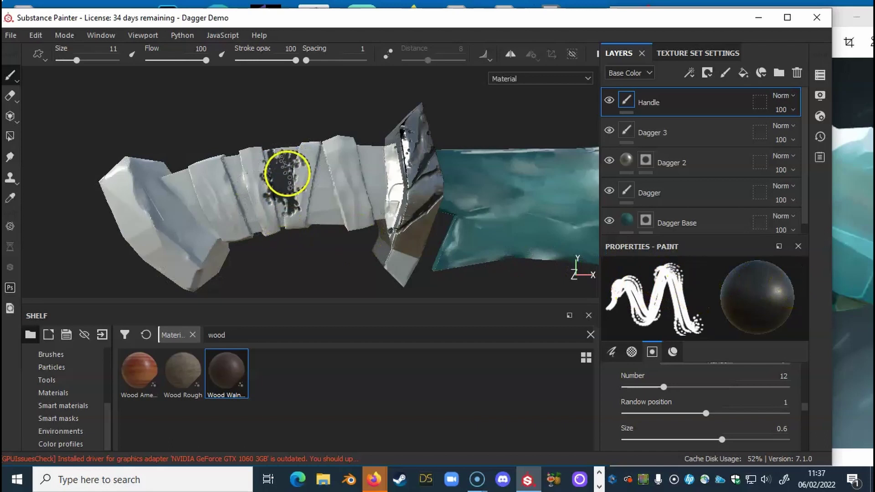
# Try painting the reddish wood material across the handle's middle wraps, and undo all the wood test strokes.
pyautogui.click(144, 374)
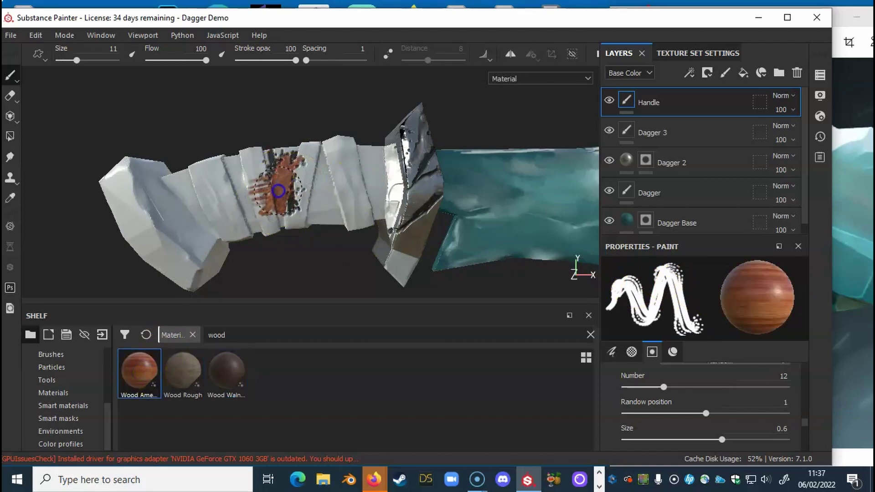
pyautogui.moveTo(299, 188)
pyautogui.keyDown('alt'); pyautogui.mouseDown()
pyautogui.moveTo(313, 189)
pyautogui.moveTo(336, 172)
pyautogui.moveTo(287, 205)
pyautogui.mouseUp(); pyautogui.keyUp('alt')
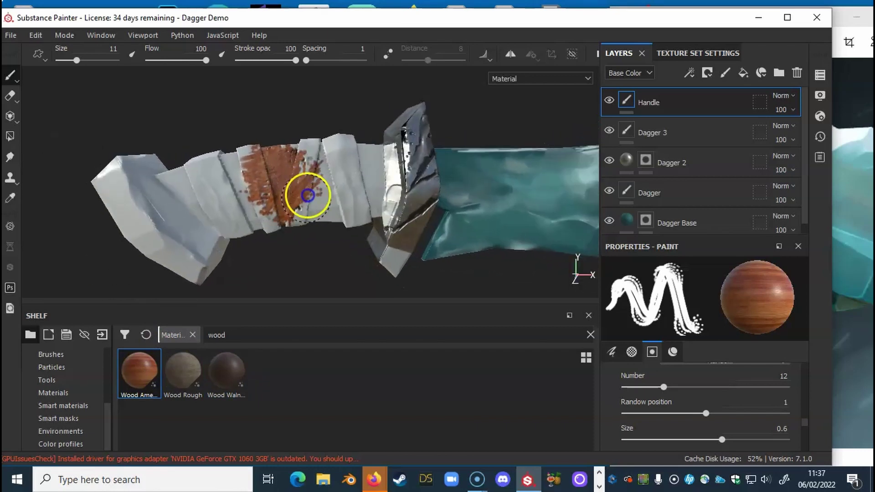
pyautogui.keyDown('alt'); pyautogui.moveTo(288, 174); pyautogui.dragTo(354, 160); pyautogui.keyUp('alt')
pyautogui.moveTo(282, 214)
pyautogui.keyDown('alt'); pyautogui.mouseDown()
pyautogui.moveTo(215, 247)
pyautogui.moveTo(447, 219)
pyautogui.moveTo(357, 172)
pyautogui.moveTo(335, 191)
pyautogui.moveTo(395, 195)
pyautogui.moveTo(376, 143)
pyautogui.moveTo(388, 129)
pyautogui.moveTo(359, 155)
pyautogui.moveTo(355, 143)
pyautogui.moveTo(254, 179)
pyautogui.moveTo(234, 171)
pyautogui.mouseUp(); pyautogui.keyUp('alt')
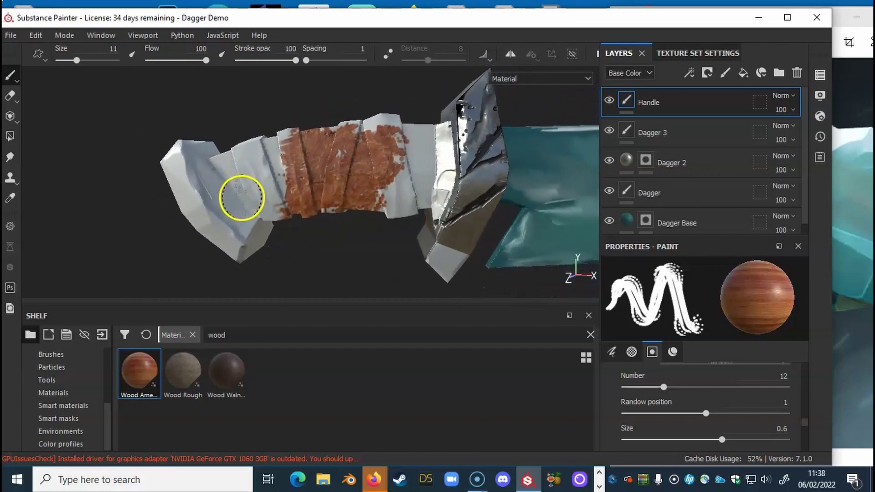
pyautogui.hotkey('ctrl', 'z')
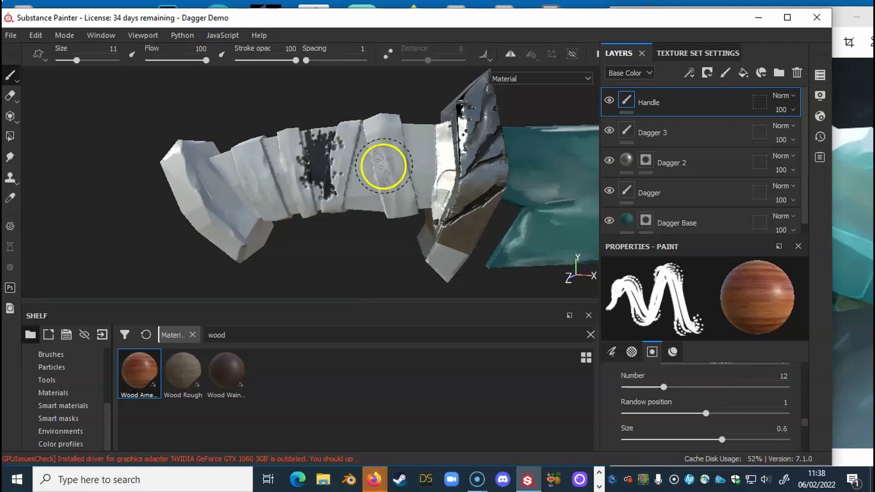
pyautogui.moveTo(368, 166)
pyautogui.keyDown('alt'); pyautogui.mouseDown()
pyautogui.moveTo(274, 205)
pyautogui.moveTo(305, 197)
pyautogui.moveTo(283, 196)
pyautogui.mouseUp(); pyautogui.keyUp('alt')
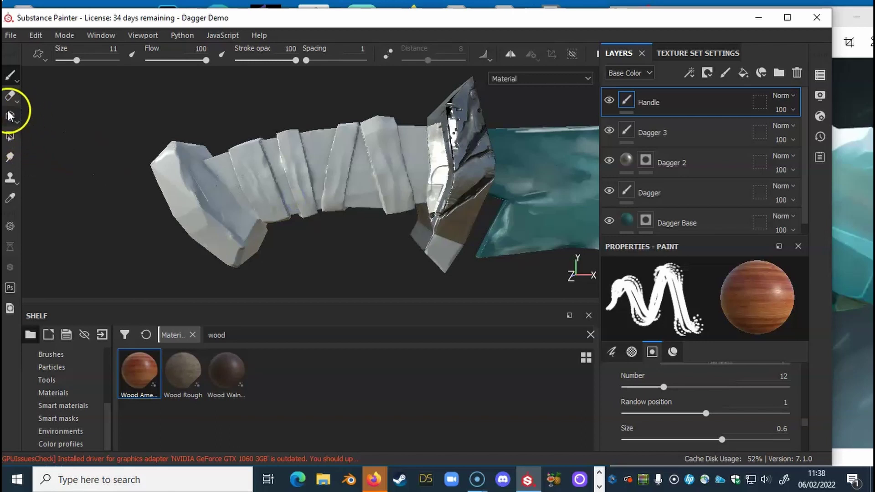
# Load the reddish wood material into the Projection tool and scale, rotate and move its stencil to cover the wrapped handle.
pyautogui.click(10, 117)
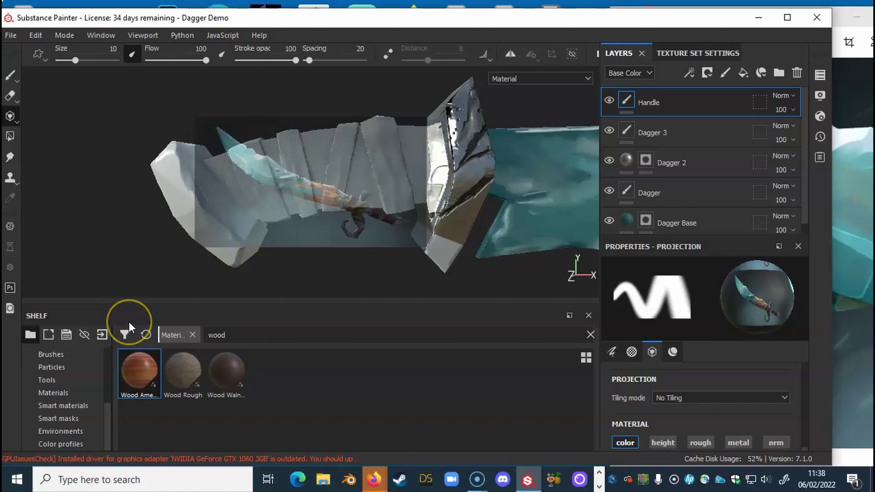
pyautogui.click(142, 374)
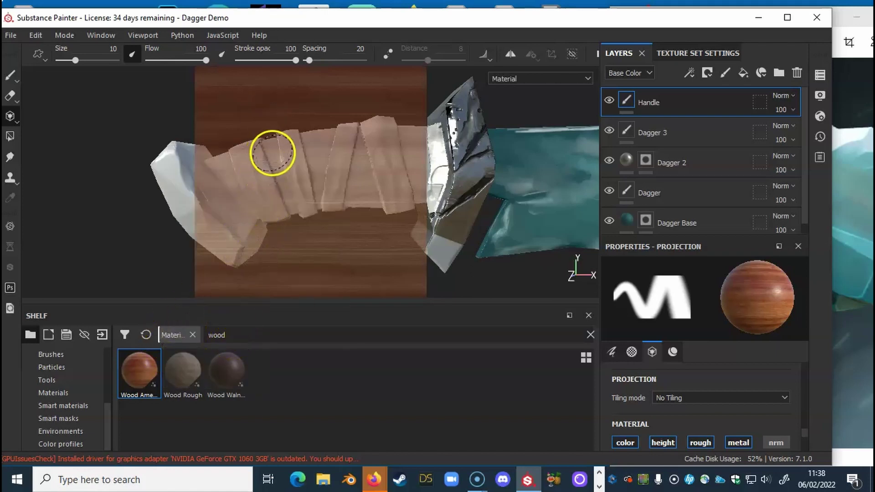
pyautogui.press('s')
pyautogui.moveTo(312, 174)
pyautogui.mouseDown()
pyautogui.moveTo(305, 174)
pyautogui.moveTo(312, 171)
pyautogui.mouseUp()
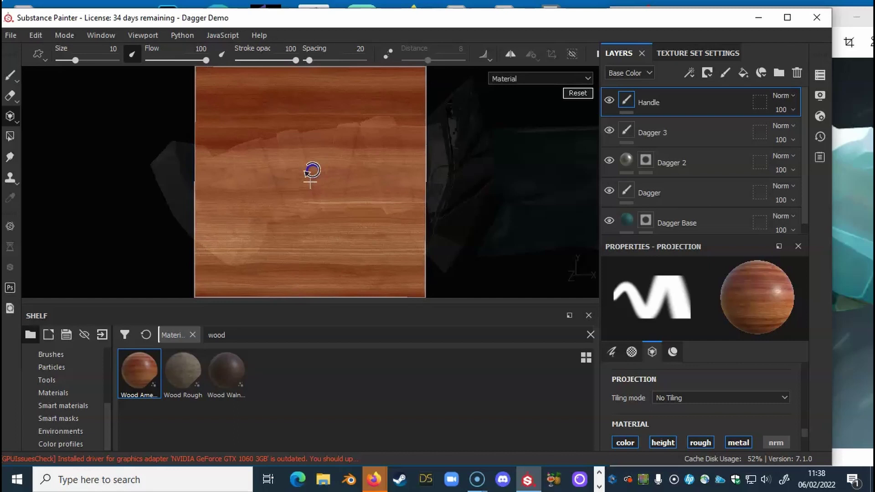
pyautogui.moveTo(336, 171); pyautogui.dragTo(319, 157, button='right')
pyautogui.moveTo(419, 168); pyautogui.dragTo(419, 170)
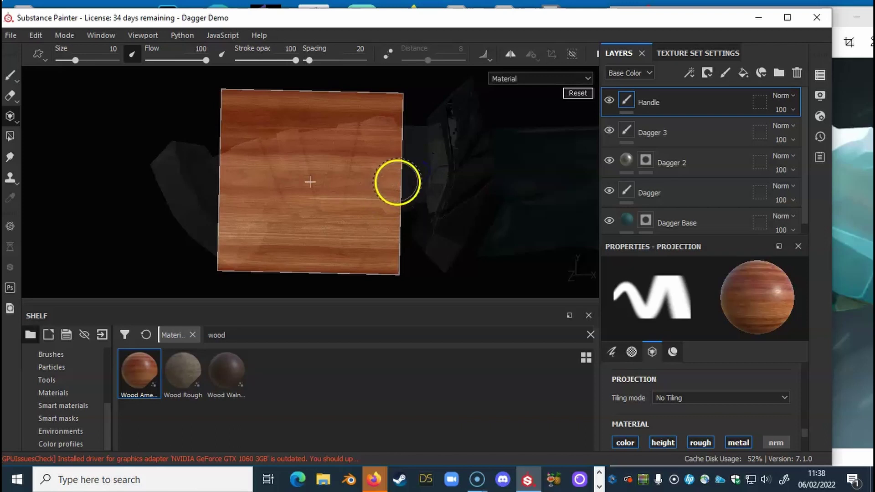
pyautogui.moveTo(375, 184)
pyautogui.mouseDown(button='middle')
pyautogui.moveTo(349, 185)
pyautogui.moveTo(365, 176)
pyautogui.mouseUp(button='middle')
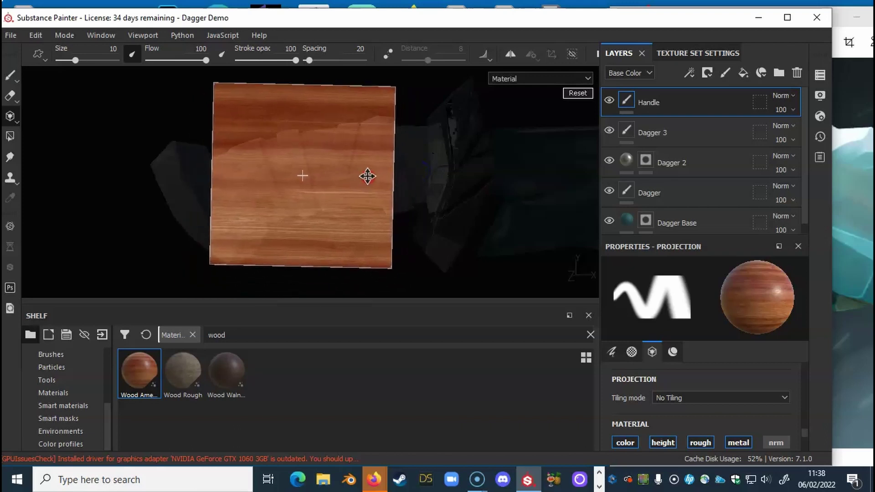
pyautogui.moveTo(396, 191)
pyautogui.mouseDown(button='right')
pyautogui.moveTo(416, 183)
pyautogui.moveTo(416, 205)
pyautogui.mouseUp(button='right')
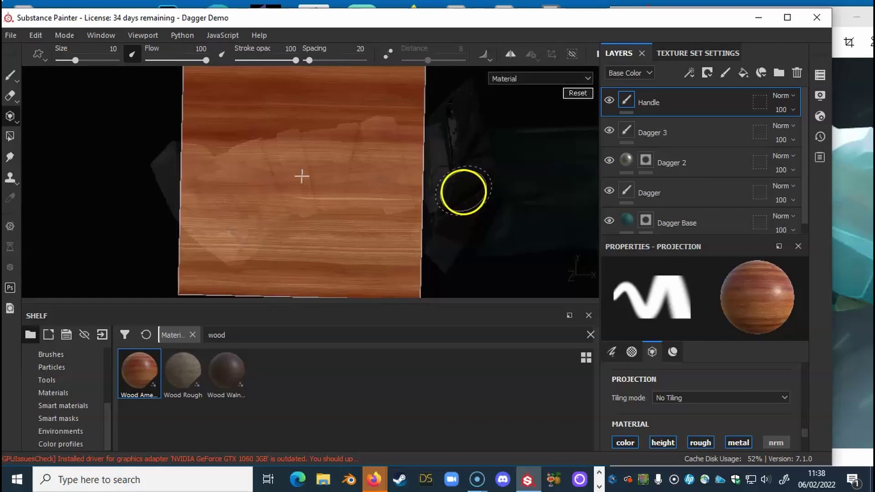
pyautogui.moveTo(463, 192); pyautogui.dragTo(467, 192, button='right')
pyautogui.moveTo(466, 194); pyautogui.dragTo(469, 189)
pyautogui.moveTo(359, 178); pyautogui.dragTo(376, 181, button='middle')
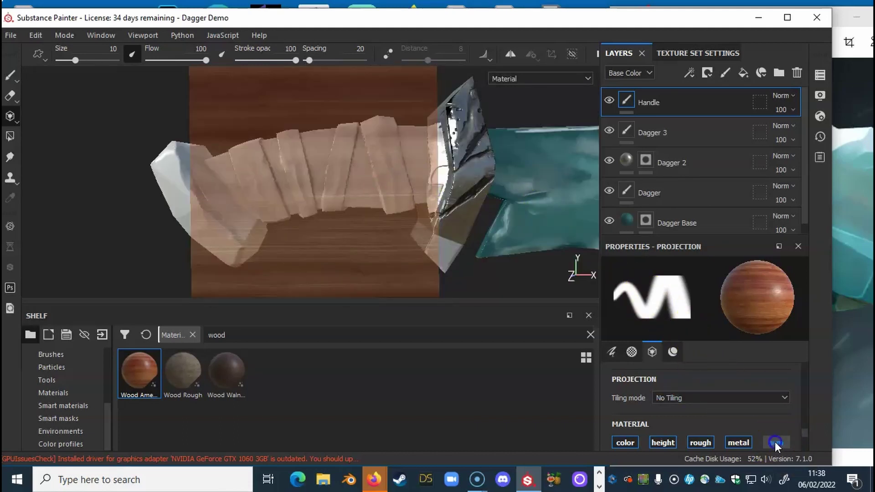
# Look through the Projection tool's brush, alpha and material settings.
pyautogui.scroll(-5, 762, 421)
pyautogui.scroll(-2, 761, 421)
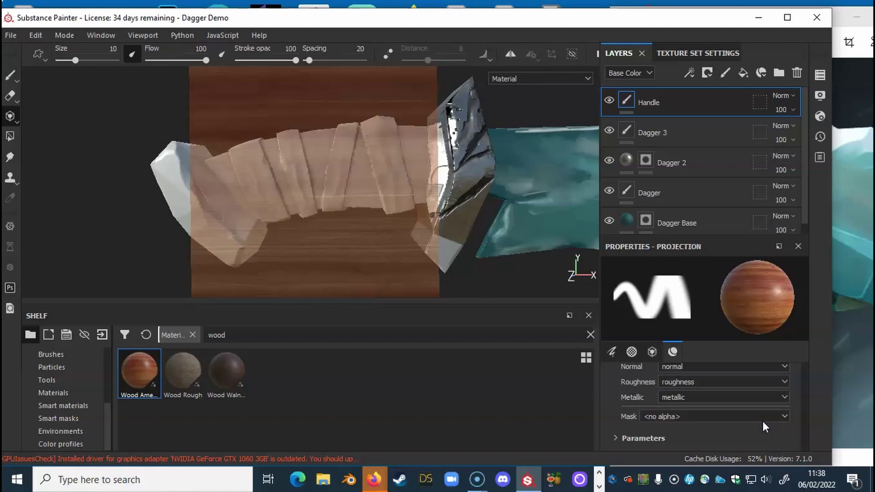
pyautogui.scroll(4, 762, 418)
pyautogui.scroll(1, 762, 416)
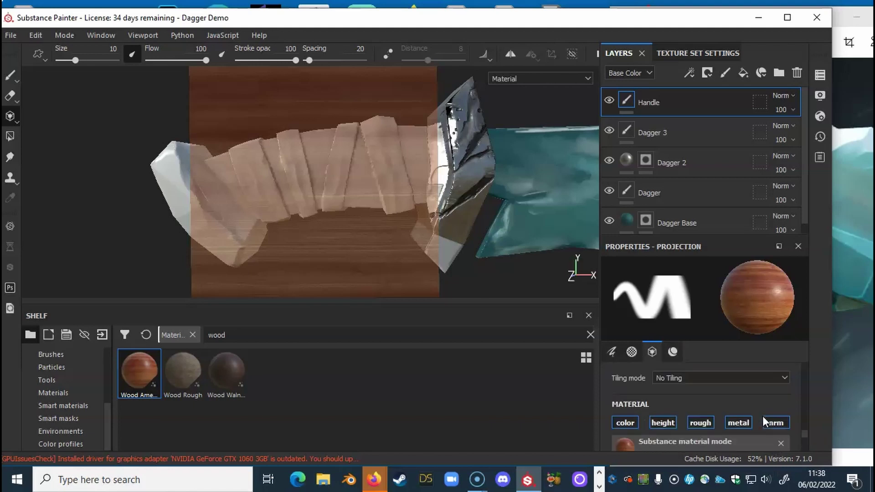
pyautogui.scroll(-1, 761, 416)
pyautogui.click(752, 416)
pyautogui.scroll(2, 647, 402)
pyautogui.scroll(-2, 649, 402)
pyautogui.scroll(6, 654, 403)
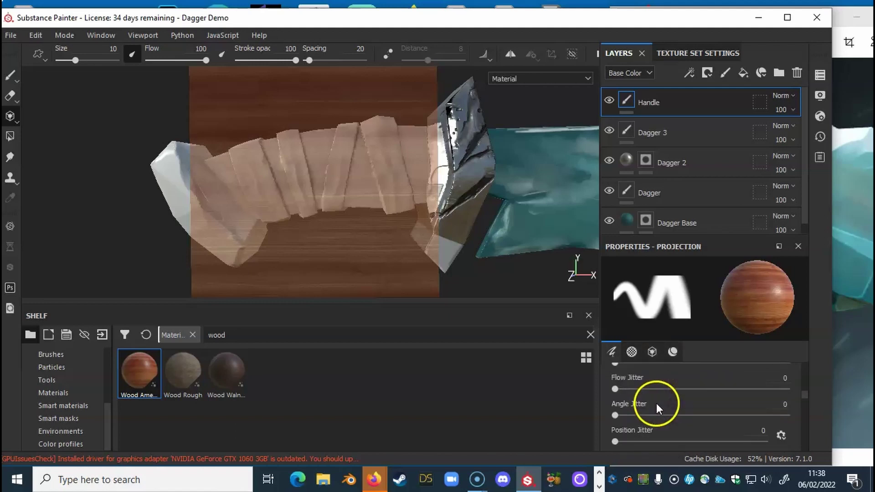
pyautogui.scroll(4, 657, 403)
pyautogui.scroll(-10, 658, 403)
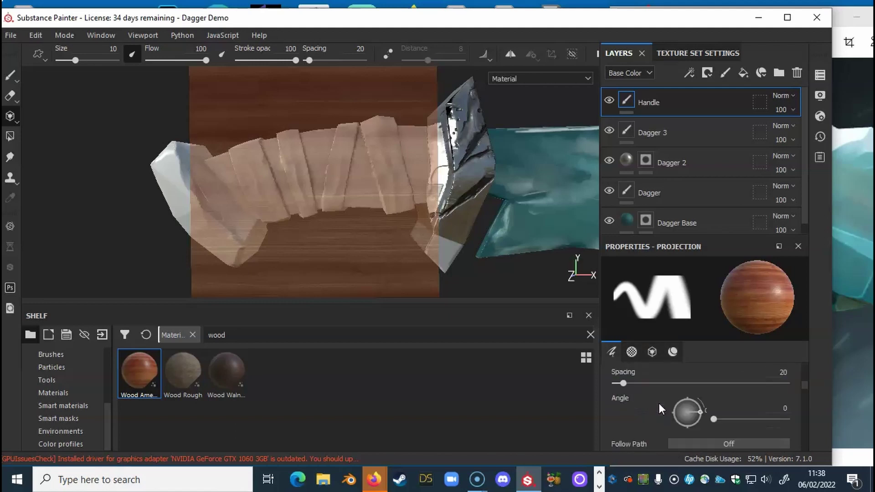
pyautogui.click(571, 230)
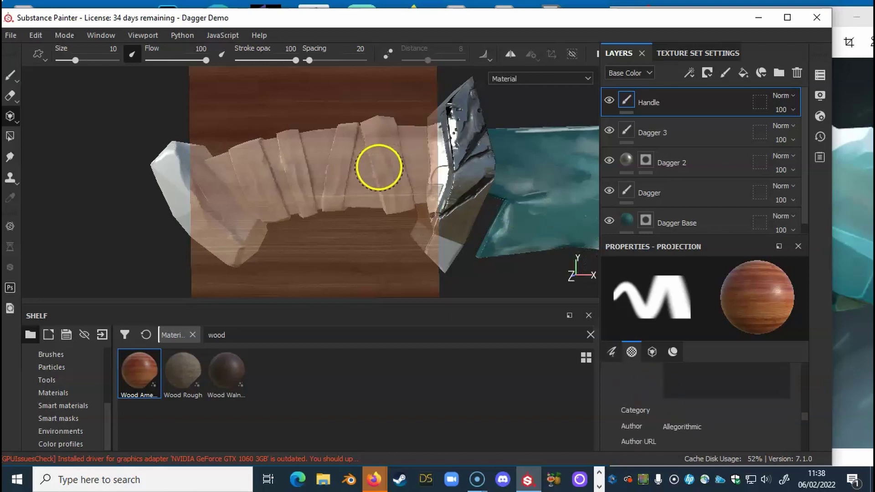
# Paint a patch of the reddish wood on the wraps near the pommel and choose the Basic Soft brush.
pyautogui.click(10, 75)
pyautogui.moveTo(279, 177)
pyautogui.mouseDown()
pyautogui.moveTo(279, 162)
pyautogui.moveTo(260, 152)
pyautogui.mouseUp()
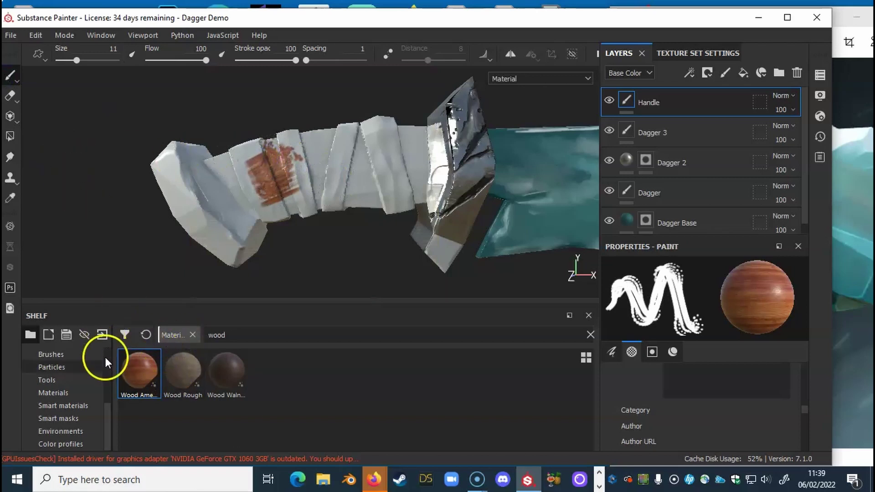
pyautogui.click(60, 357)
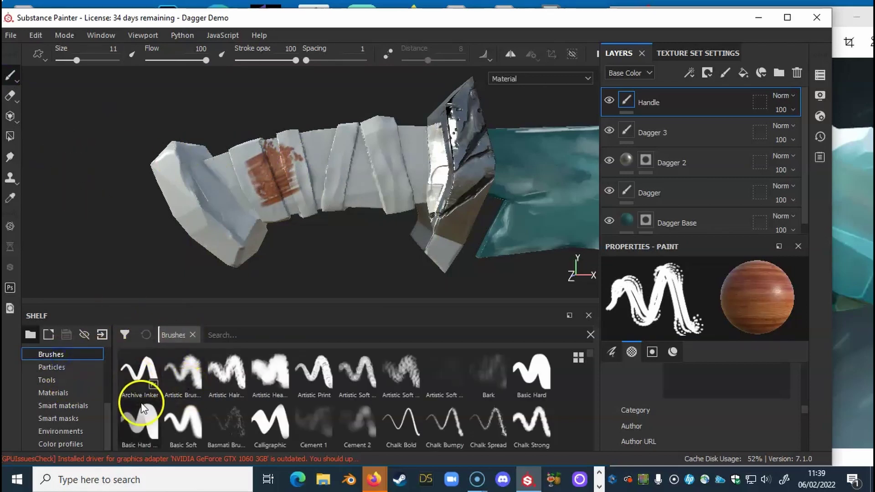
pyautogui.click(145, 423)
pyautogui.click(186, 421)
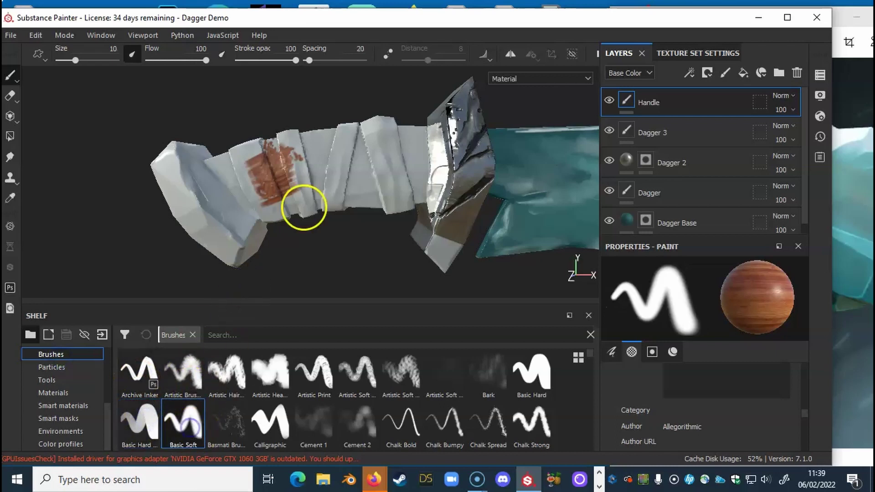
# Paint the reddish wood over most of the handle's wraps, from the pommel end toward the crossguard, with the Basic Soft brush.
pyautogui.moveTo(291, 178)
pyautogui.mouseDown()
pyautogui.moveTo(274, 185)
pyautogui.moveTo(227, 172)
pyautogui.moveTo(290, 145)
pyautogui.moveTo(273, 143)
pyautogui.moveTo(302, 176)
pyautogui.moveTo(376, 170)
pyautogui.moveTo(412, 183)
pyautogui.moveTo(335, 193)
pyautogui.moveTo(384, 189)
pyautogui.moveTo(344, 193)
pyautogui.moveTo(359, 199)
pyautogui.mouseUp()
pyautogui.moveTo(258, 190); pyautogui.dragTo(377, 187)
pyautogui.moveTo(321, 198); pyautogui.dragTo(391, 199)
pyautogui.keyDown('alt'); pyautogui.moveTo(334, 227); pyautogui.dragTo(587, 219, button='right'); pyautogui.keyUp('alt')
pyautogui.moveTo(237, 218)
pyautogui.keyDown('alt'); pyautogui.mouseDown()
pyautogui.moveTo(289, 203)
pyautogui.moveTo(305, 217)
pyautogui.mouseUp(); pyautogui.keyUp('alt')
pyautogui.moveTo(231, 190)
pyautogui.mouseDown()
pyautogui.moveTo(232, 180)
pyautogui.moveTo(249, 179)
pyautogui.moveTo(229, 191)
pyautogui.moveTo(264, 210)
pyautogui.moveTo(312, 203)
pyautogui.moveTo(286, 214)
pyautogui.mouseUp()
pyautogui.moveTo(199, 147)
pyautogui.mouseDown()
pyautogui.moveTo(202, 156)
pyautogui.moveTo(172, 132)
pyautogui.mouseUp()
pyautogui.keyDown('alt'); pyautogui.moveTo(367, 153); pyautogui.dragTo(337, 176); pyautogui.keyUp('alt')
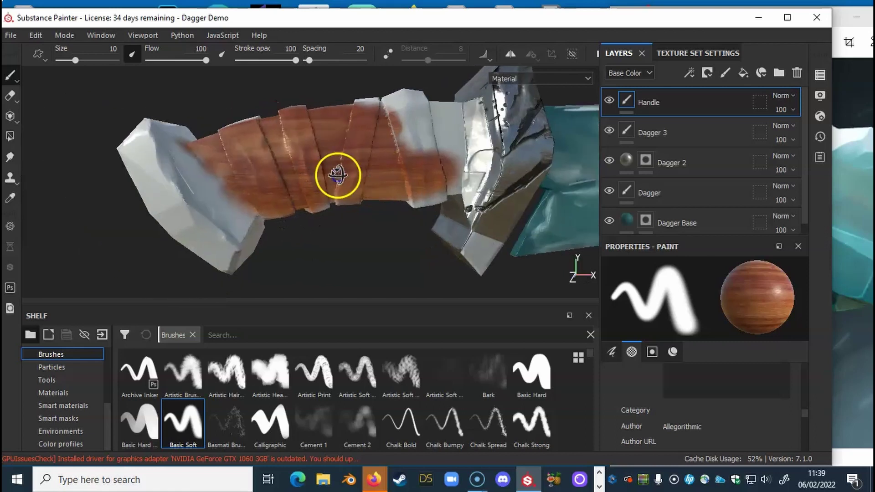
pyautogui.moveTo(427, 193); pyautogui.dragTo(412, 190)
pyautogui.moveTo(445, 230)
pyautogui.keyDown('alt'); pyautogui.mouseDown()
pyautogui.moveTo(409, 232)
pyautogui.moveTo(409, 215)
pyautogui.mouseUp(); pyautogui.keyUp('alt')
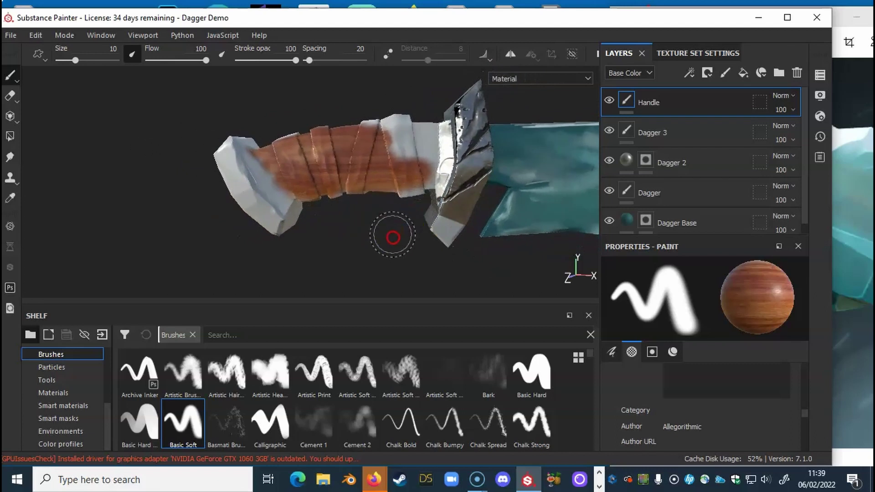
# Return to the Projection tool, make test strokes on the middle wraps and shift the wood stencil over the handle.
pyautogui.click(10, 116)
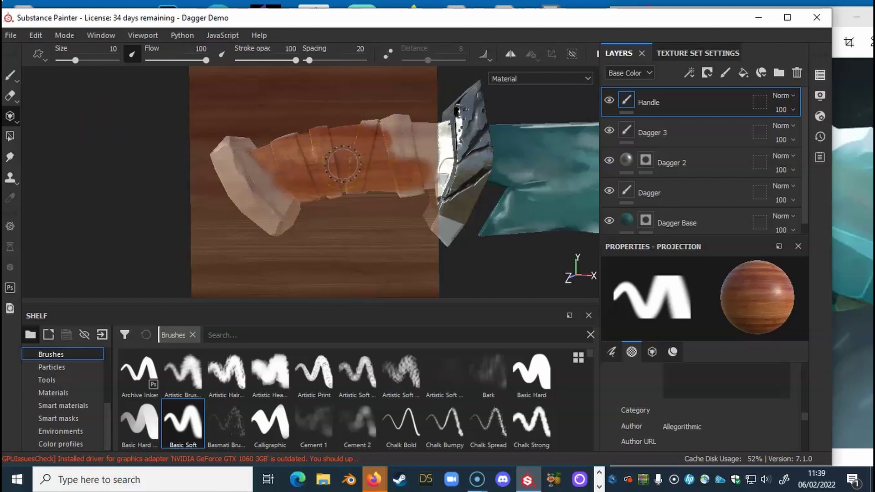
pyautogui.click(343, 156)
pyautogui.moveTo(332, 139); pyautogui.dragTo(337, 180)
pyautogui.press('s')
pyautogui.moveTo(337, 184)
pyautogui.mouseDown(button='middle')
pyautogui.moveTo(318, 189)
pyautogui.moveTo(191, 160)
pyautogui.moveTo(336, 164)
pyautogui.mouseUp(button='middle')
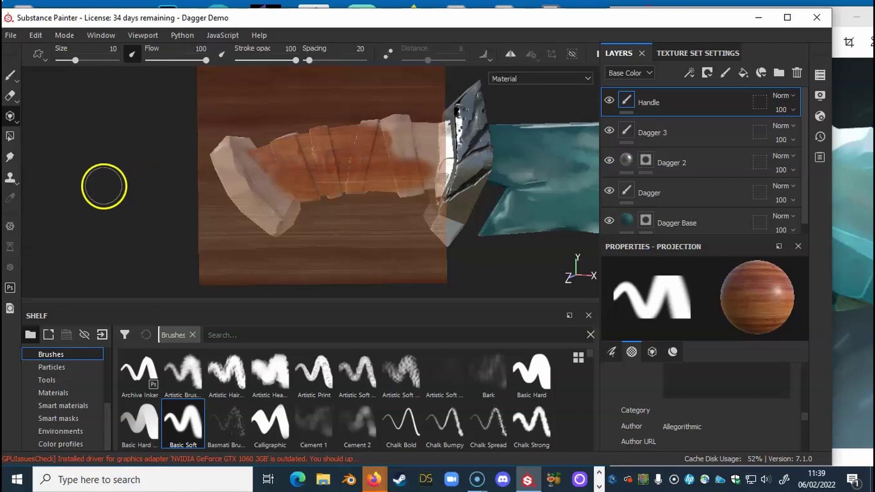
# Project the wood grain onto the bare wraps beside the crossguard and over the wraps at the pommel end.
pyautogui.moveTo(381, 132)
pyautogui.mouseDown()
pyautogui.moveTo(389, 151)
pyautogui.moveTo(422, 141)
pyautogui.moveTo(370, 125)
pyautogui.moveTo(410, 127)
pyautogui.moveTo(423, 190)
pyautogui.mouseUp()
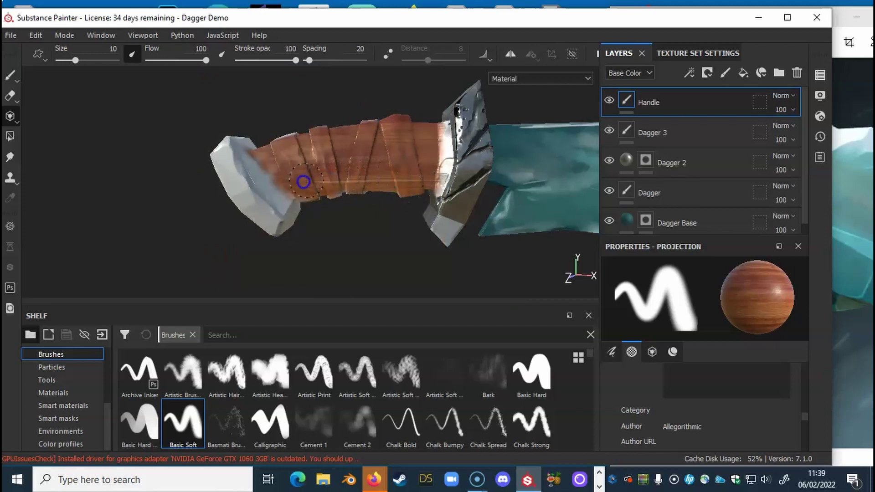
pyautogui.moveTo(301, 190); pyautogui.dragTo(303, 180)
pyautogui.moveTo(288, 138); pyautogui.dragTo(281, 177)
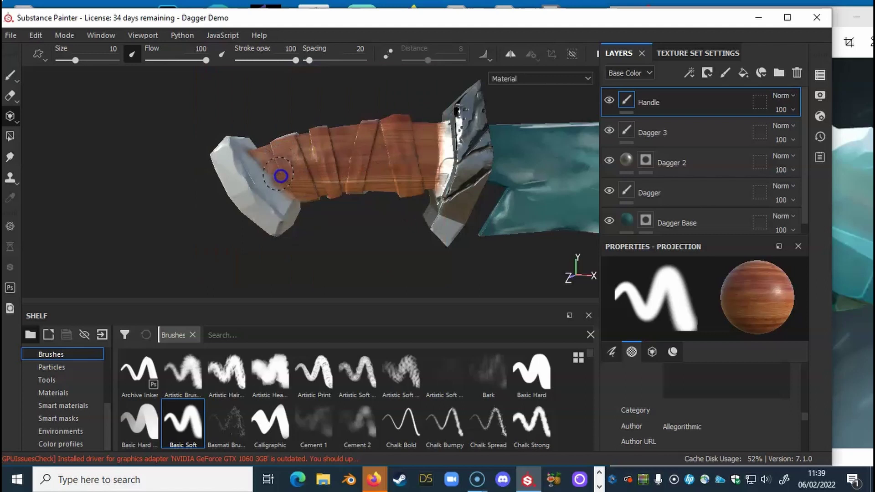
# Project the wood grain over the remaining wraps on the handle's front, back and underside.
pyautogui.moveTo(385, 116)
pyautogui.mouseDown()
pyautogui.moveTo(377, 153)
pyautogui.moveTo(353, 146)
pyautogui.moveTo(361, 162)
pyautogui.moveTo(347, 185)
pyautogui.moveTo(328, 173)
pyautogui.moveTo(318, 185)
pyautogui.moveTo(272, 154)
pyautogui.moveTo(383, 181)
pyautogui.moveTo(499, 177)
pyautogui.moveTo(381, 188)
pyautogui.moveTo(406, 162)
pyautogui.moveTo(416, 166)
pyautogui.mouseUp()
pyautogui.moveTo(262, 147)
pyautogui.mouseDown()
pyautogui.moveTo(244, 131)
pyautogui.moveTo(219, 170)
pyautogui.moveTo(336, 182)
pyautogui.moveTo(224, 150)
pyautogui.moveTo(250, 120)
pyautogui.mouseUp()
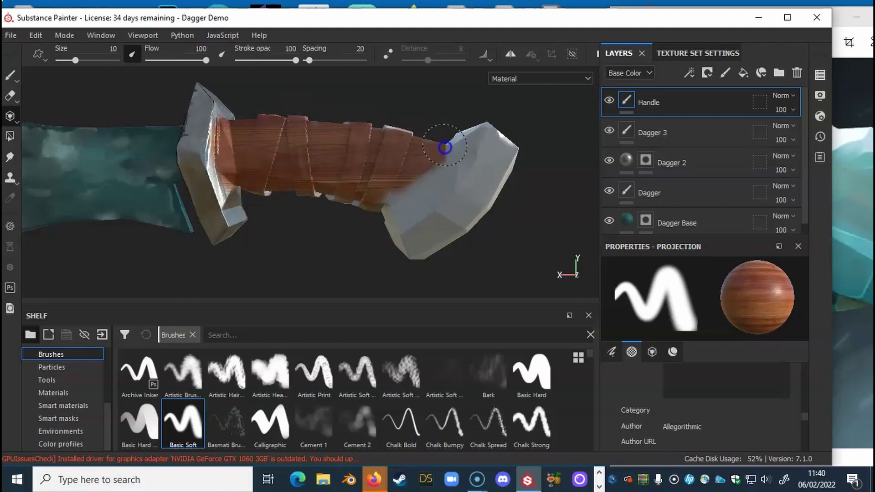
pyautogui.keyDown('alt'); pyautogui.moveTo(328, 189); pyautogui.dragTo(344, 144); pyautogui.keyUp('alt')
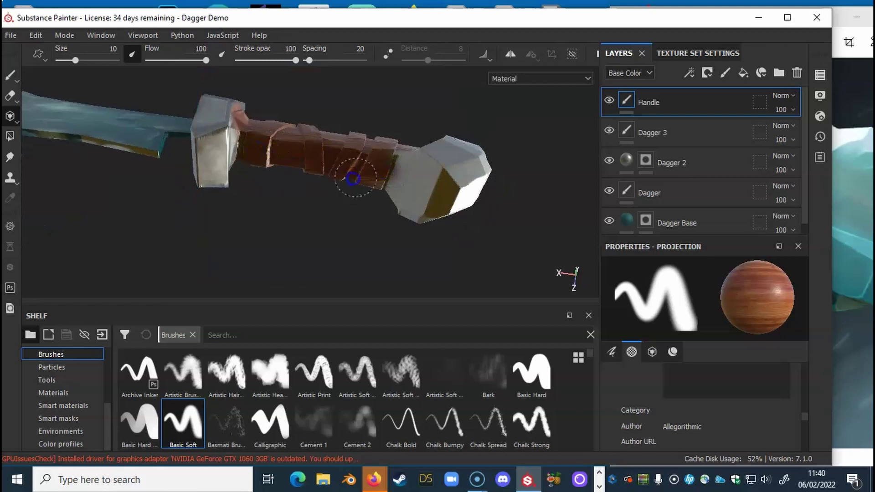
pyautogui.keyDown('alt'); pyautogui.moveTo(375, 171); pyautogui.dragTo(306, 200); pyautogui.keyUp('alt')
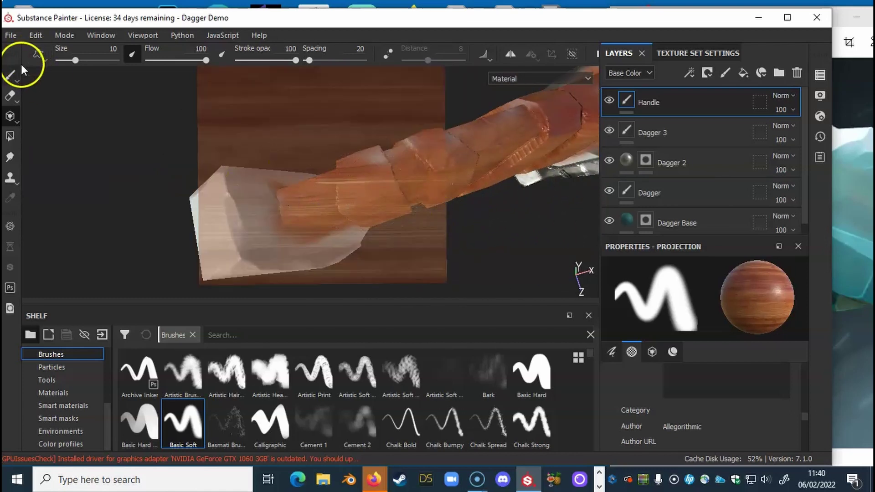
# Hide the wood stencil and erase the wood overspill from the crossguard face beside the last wrap.
pyautogui.click(11, 76)
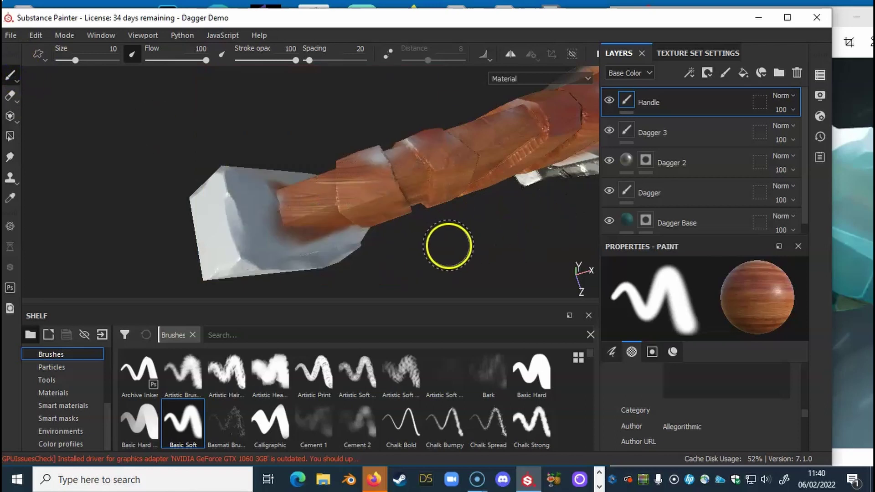
pyautogui.keyDown('alt'); pyautogui.moveTo(449, 247); pyautogui.dragTo(377, 163); pyautogui.keyUp('alt')
pyautogui.keyDown('alt'); pyautogui.moveTo(378, 162); pyautogui.dragTo(394, 149, button='middle'); pyautogui.keyUp('alt')
pyautogui.keyDown('alt'); pyautogui.moveTo(447, 156); pyautogui.dragTo(458, 205); pyautogui.keyUp('alt')
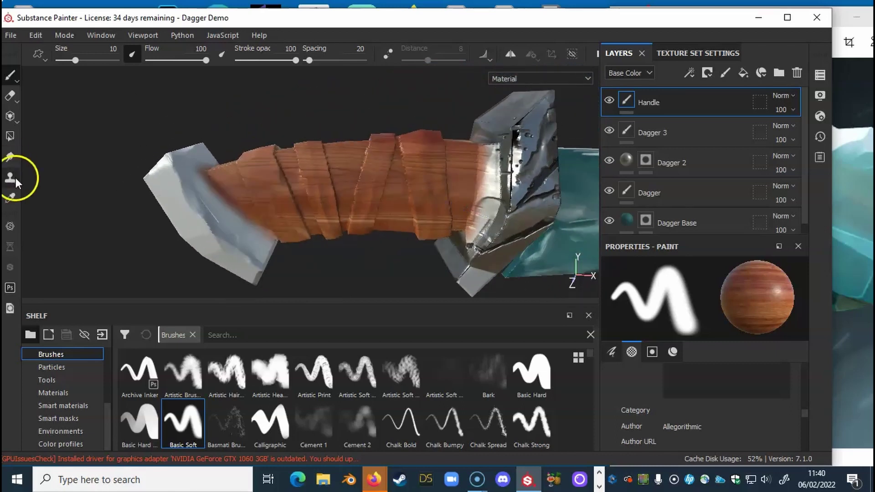
pyautogui.click(10, 95)
pyautogui.moveTo(373, 151)
pyautogui.keyDown('alt'); pyautogui.mouseDown()
pyautogui.moveTo(397, 156)
pyautogui.moveTo(419, 147)
pyautogui.mouseUp(); pyautogui.keyUp('alt')
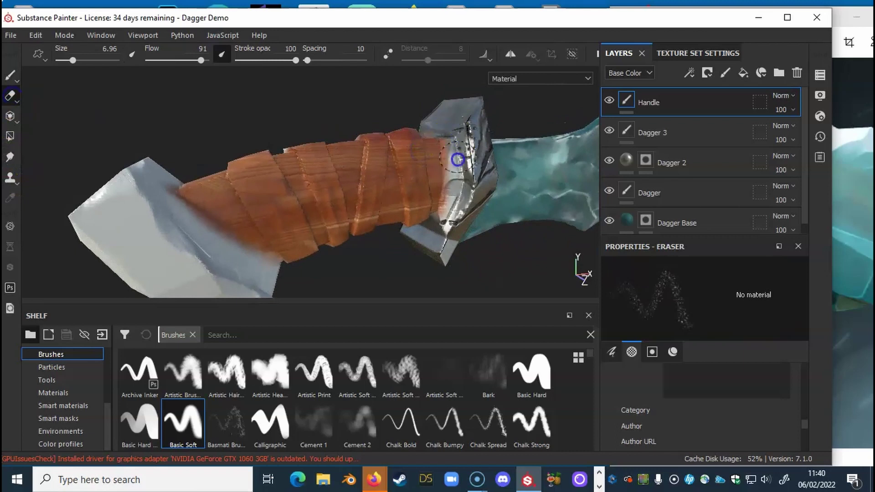
pyautogui.moveTo(449, 140); pyautogui.dragTo(445, 142)
pyautogui.moveTo(454, 210)
pyautogui.mouseDown()
pyautogui.moveTo(469, 200)
pyautogui.moveTo(578, 223)
pyautogui.mouseUp()
# Erase the wood overspill from the back and underside of the crossguard where it meets the handle.
pyautogui.keyDown('alt'); pyautogui.moveTo(175, 176); pyautogui.dragTo(281, 203); pyautogui.keyUp('alt')
pyautogui.moveTo(234, 154); pyautogui.dragTo(241, 168)
pyautogui.moveTo(240, 137); pyautogui.dragTo(258, 203)
pyautogui.keyDown('alt'); pyautogui.moveTo(239, 244); pyautogui.dragTo(225, 174); pyautogui.keyUp('alt')
pyautogui.moveTo(260, 247); pyautogui.dragTo(271, 258)
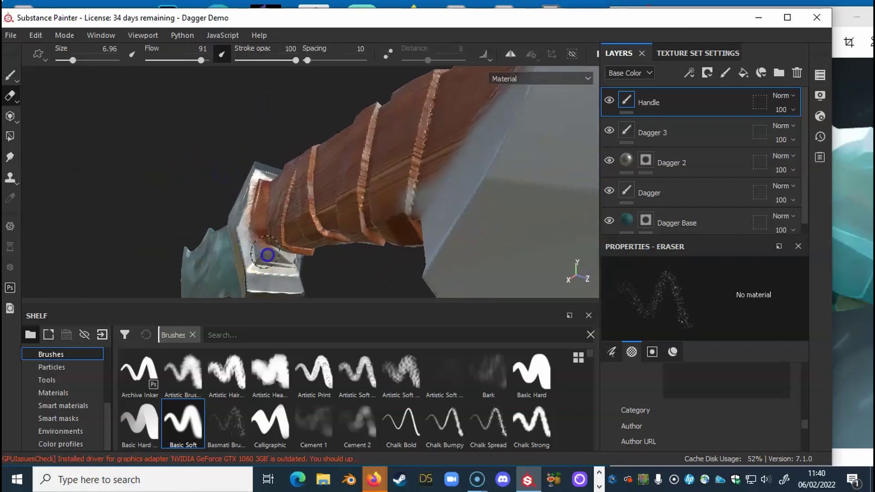
pyautogui.keyDown('alt'); pyautogui.moveTo(264, 182); pyautogui.dragTo(339, 201); pyautogui.keyUp('alt')
pyautogui.keyDown('alt'); pyautogui.moveTo(219, 188); pyautogui.dragTo(520, 196, button='right'); pyautogui.keyUp('alt')
pyautogui.keyDown('alt'); pyautogui.moveTo(342, 195); pyautogui.dragTo(326, 194); pyautogui.keyUp('alt')
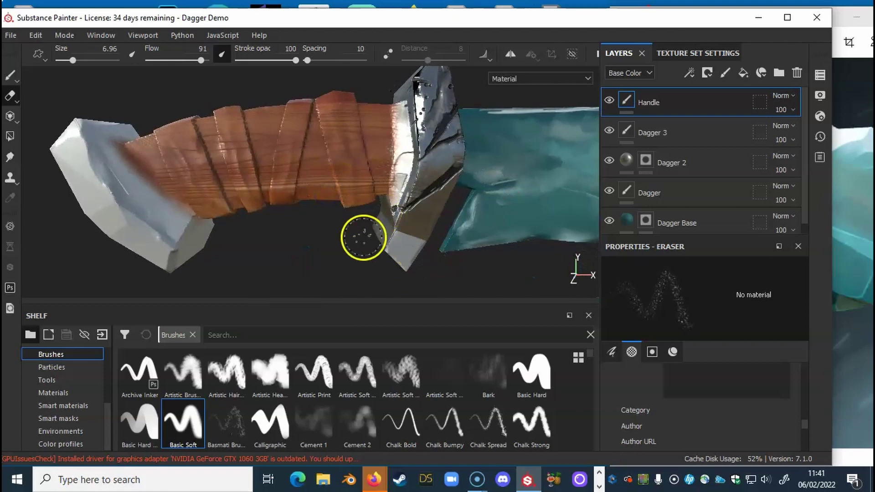
# Return to the Paint tool with the Artificial Leather material and reduce the brush size to 2.67.
pyautogui.click(10, 76)
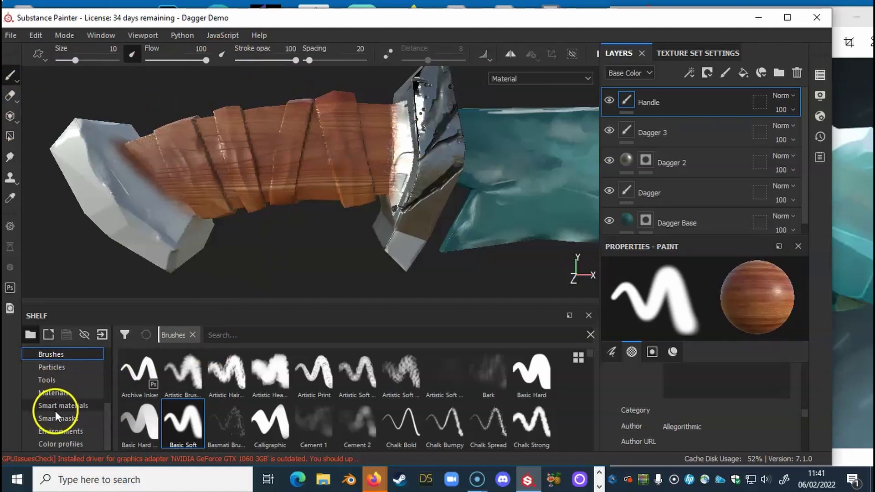
pyautogui.click(57, 396)
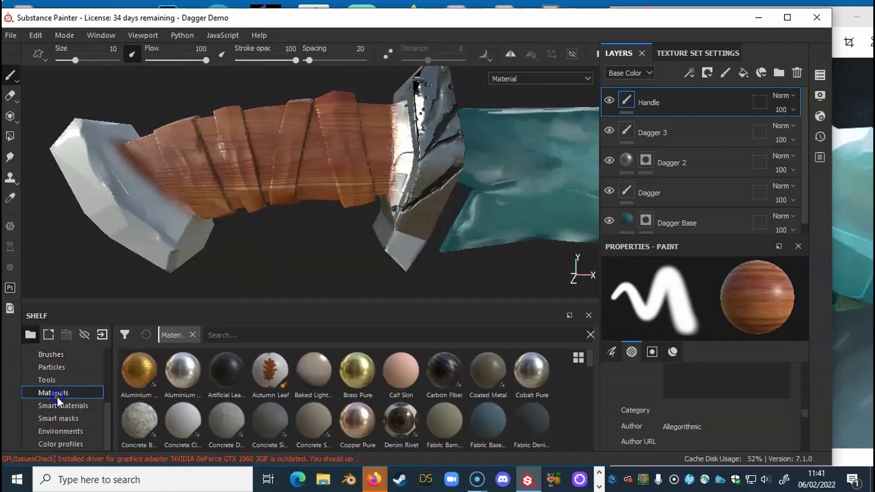
pyautogui.click(230, 376)
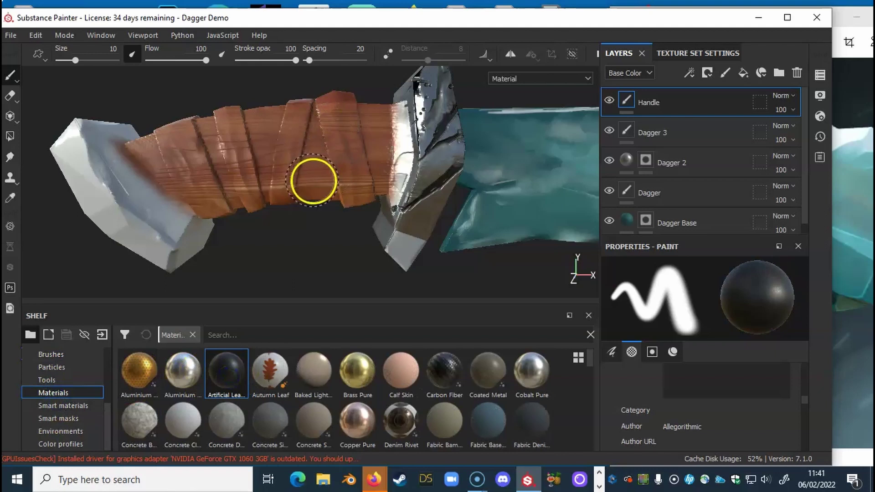
pyautogui.keyDown('ctrl'); pyautogui.moveTo(319, 159); pyautogui.dragTo(268, 156, button='right'); pyautogui.keyUp('ctrl')
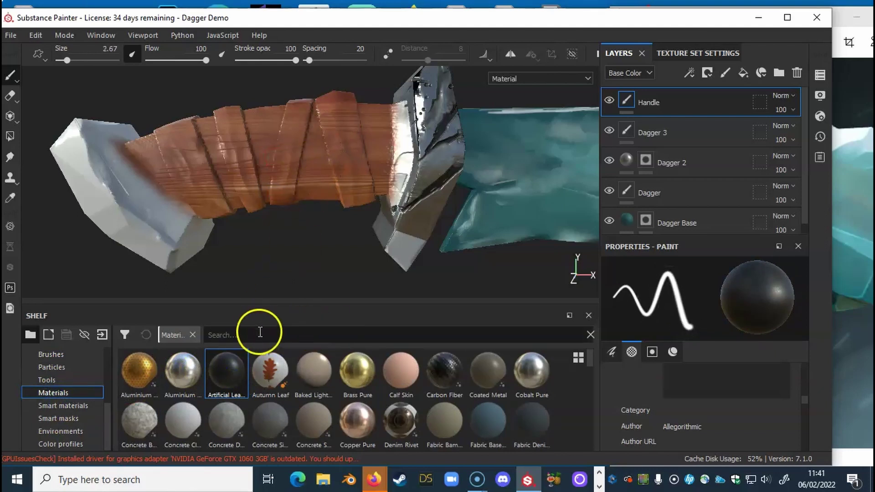
# Choose the Dirt 3 brush and reduce its size to 1.45.
pyautogui.click(70, 379)
pyautogui.click(55, 354)
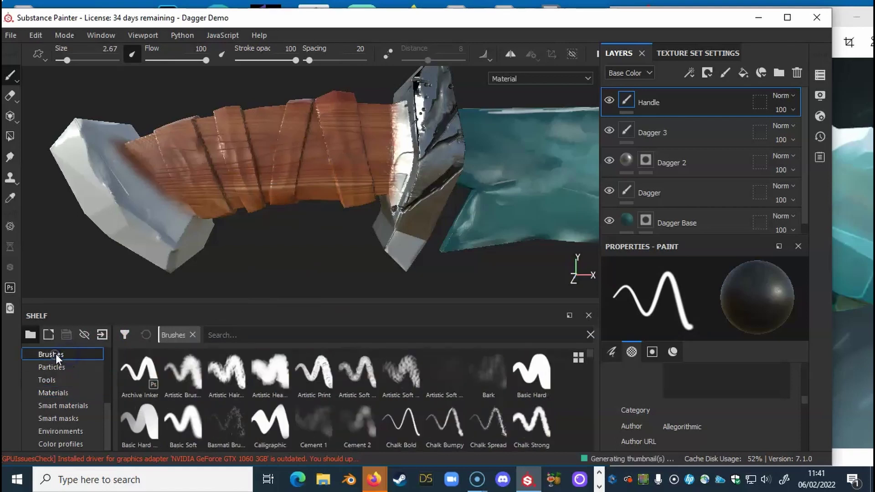
pyautogui.rightClick(591, 351)
pyautogui.click(590, 355)
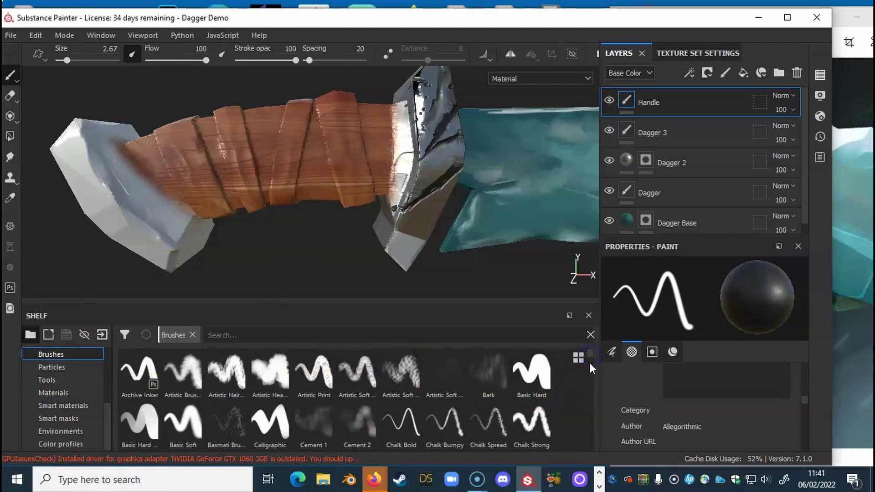
pyautogui.scroll(-3, 506, 423)
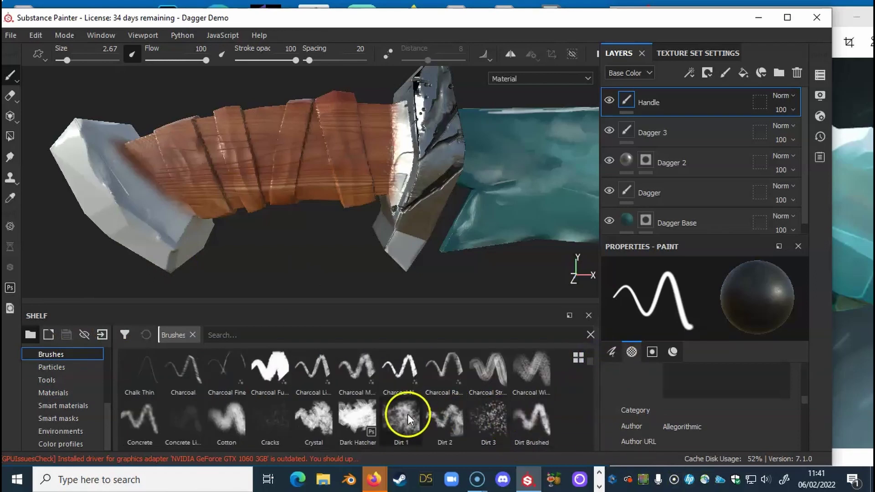
pyautogui.click(485, 421)
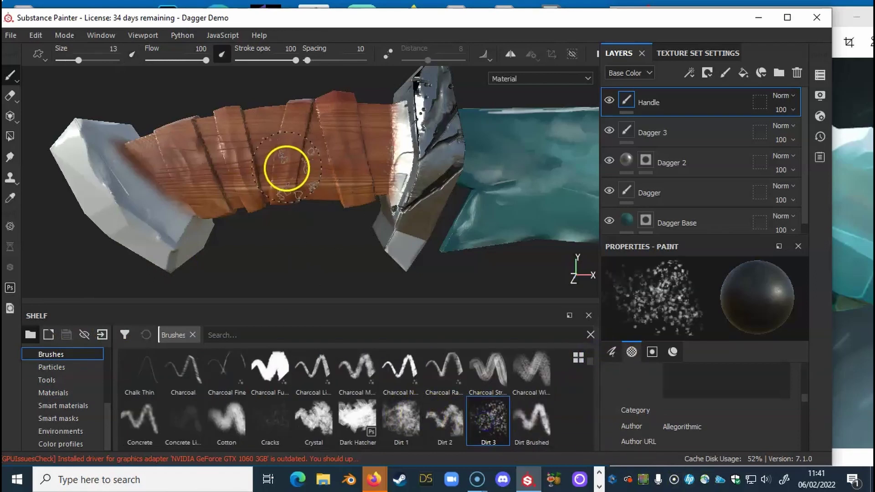
pyautogui.press('ctrl')
pyautogui.keyDown('ctrl'); pyautogui.moveTo(288, 164); pyautogui.dragTo(287, 163, button='right'); pyautogui.keyUp('ctrl')
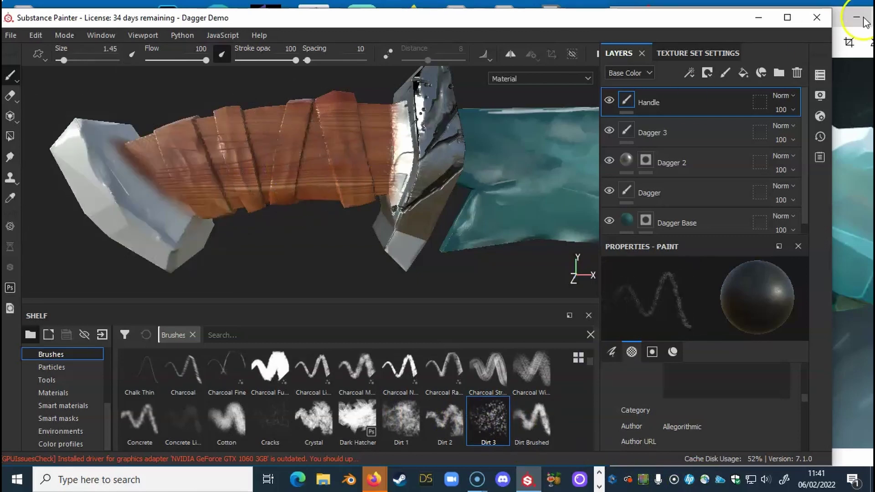
# Try a dark mark on the wrap beside the crossguard and set the brush size to 0.6.
pyautogui.keyDown('alt'); pyautogui.moveTo(359, 181); pyautogui.dragTo(412, 178); pyautogui.keyUp('alt')
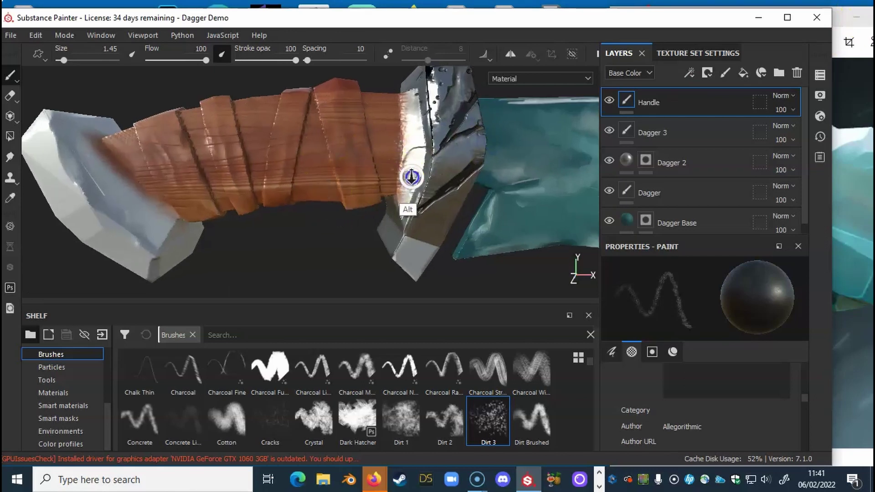
pyautogui.keyDown('alt'); pyautogui.moveTo(411, 177); pyautogui.dragTo(664, 164, button='right'); pyautogui.keyUp('alt')
pyautogui.keyDown('alt'); pyautogui.moveTo(279, 172); pyautogui.dragTo(386, 215, button='middle'); pyautogui.keyUp('alt')
pyautogui.keyDown('alt'); pyautogui.moveTo(387, 215); pyautogui.dragTo(403, 164); pyautogui.keyUp('alt')
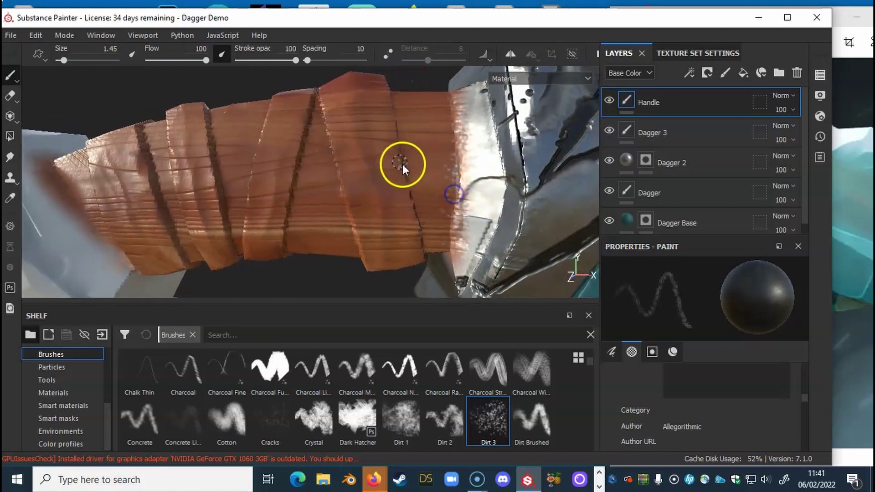
pyautogui.rightClick(431, 162)
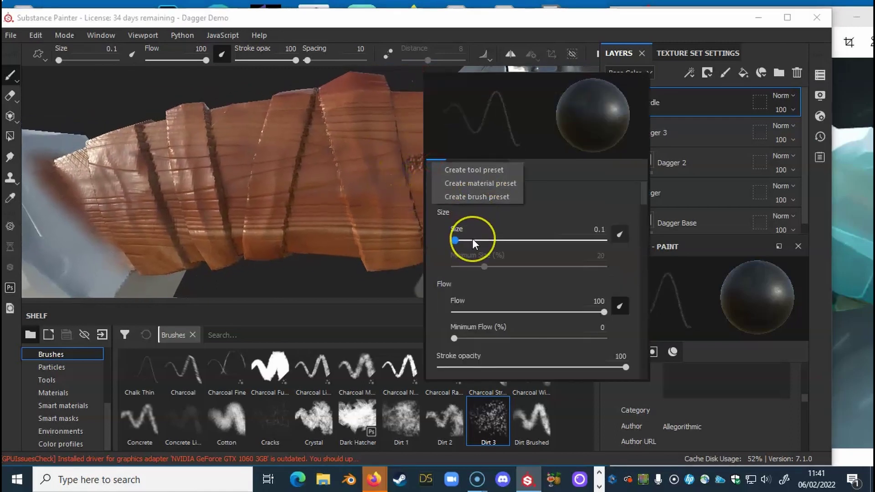
pyautogui.moveTo(472, 238); pyautogui.dragTo(454, 245)
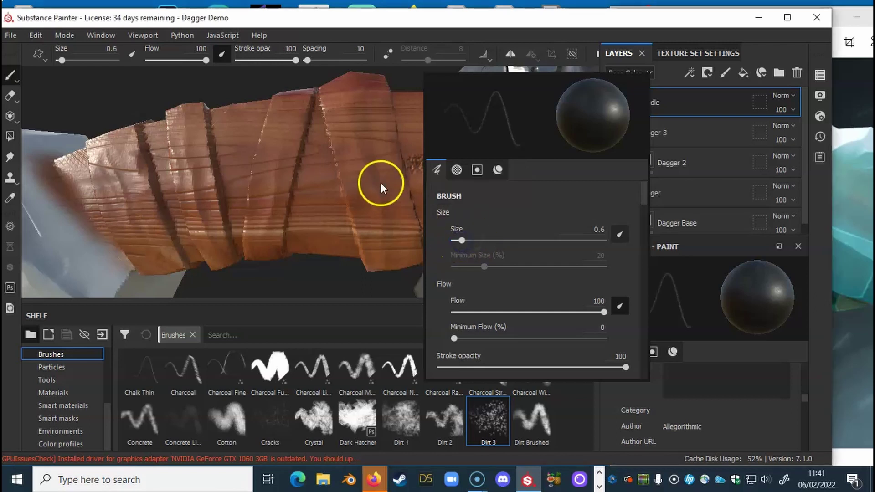
# Paint dark horizontal creases across the upper and middle parts of the wrap beside the crossguard.
pyautogui.moveTo(410, 165)
pyautogui.mouseDown()
pyautogui.moveTo(416, 143)
pyautogui.moveTo(400, 131)
pyautogui.moveTo(453, 141)
pyautogui.moveTo(420, 160)
pyautogui.moveTo(445, 137)
pyautogui.moveTo(403, 162)
pyautogui.moveTo(296, 174)
pyautogui.moveTo(474, 169)
pyautogui.mouseUp()
pyautogui.press('ctrl')
pyautogui.moveTo(426, 128); pyautogui.dragTo(431, 128)
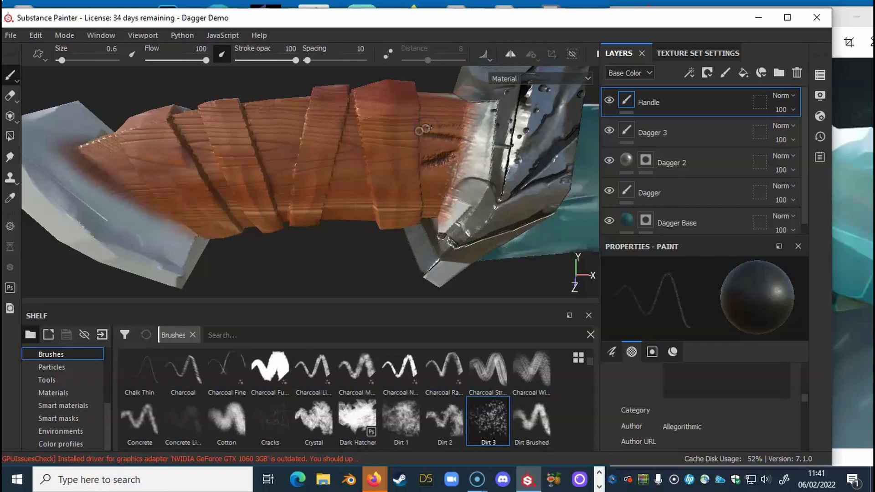
pyautogui.moveTo(448, 128); pyautogui.dragTo(431, 127)
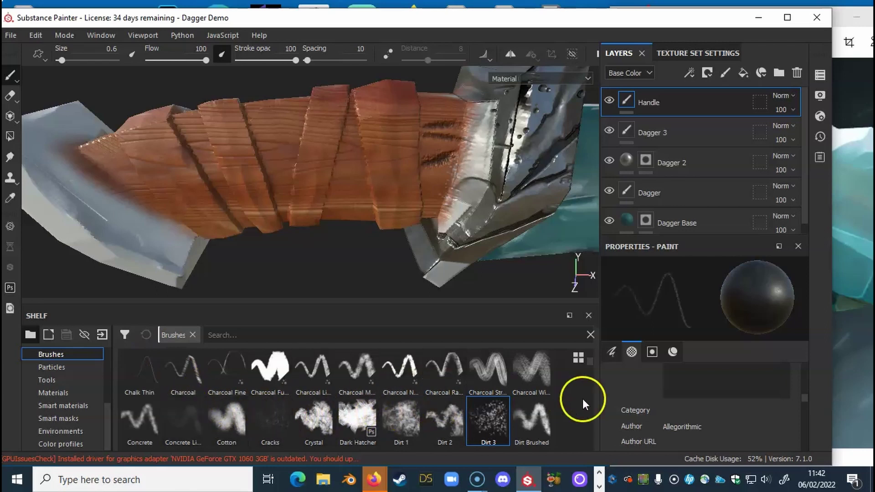
# Choose the cross-hatched brush from the Kyle's Concept set and reduce its size to 0.6.
pyautogui.rightClick(586, 364)
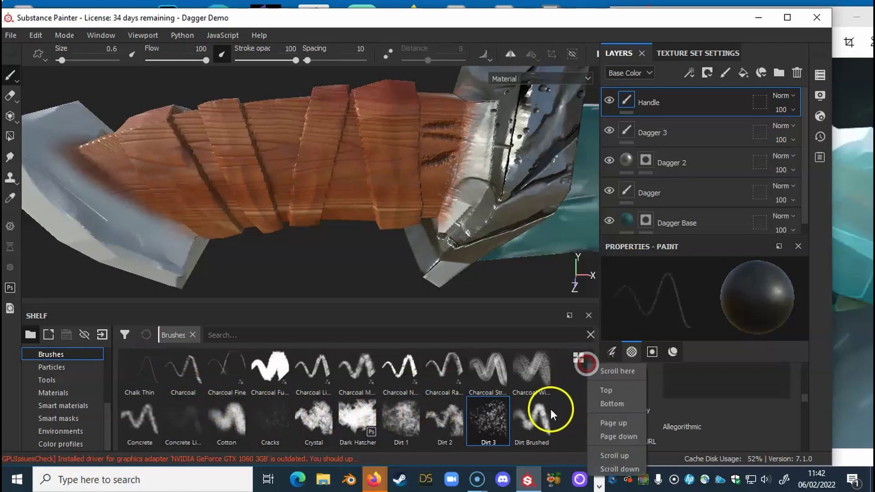
pyautogui.click(588, 363)
pyautogui.moveTo(590, 359); pyautogui.dragTo(589, 397)
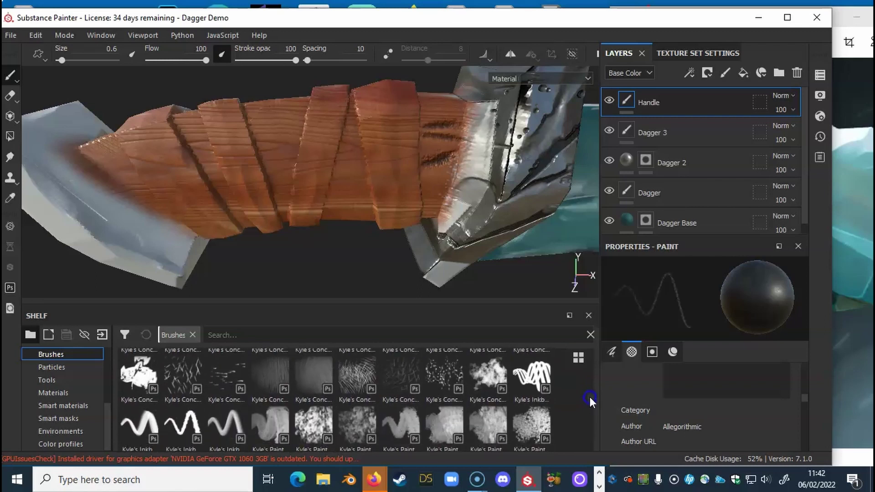
pyautogui.click(358, 370)
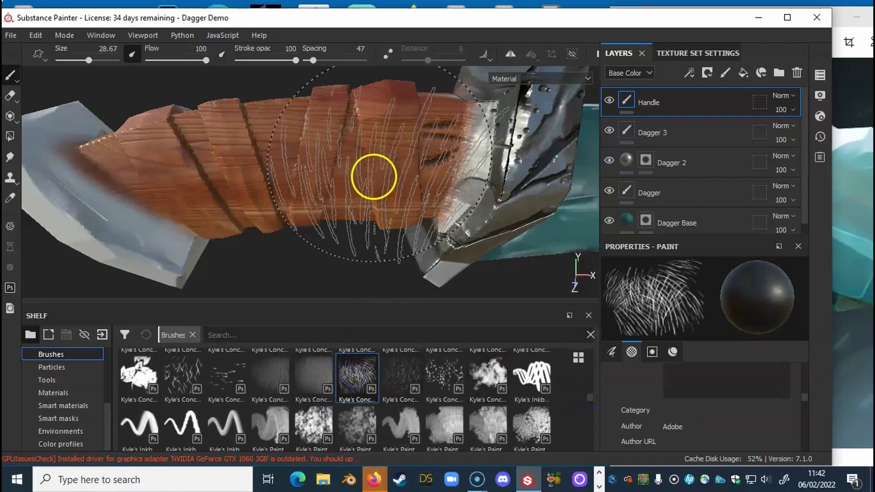
pyautogui.rightClick(377, 175)
pyautogui.rightClick(384, 174)
pyautogui.moveTo(481, 250); pyautogui.dragTo(412, 252)
pyautogui.click(310, 260)
# Paint dark creases on the lower part of the last wrap and darken its edge along the crossguard.
pyautogui.moveTo(423, 157)
pyautogui.keyDown('alt'); pyautogui.mouseDown()
pyautogui.moveTo(428, 191)
pyautogui.moveTo(410, 175)
pyautogui.moveTo(429, 181)
pyautogui.moveTo(420, 184)
pyautogui.mouseUp(); pyautogui.keyUp('alt')
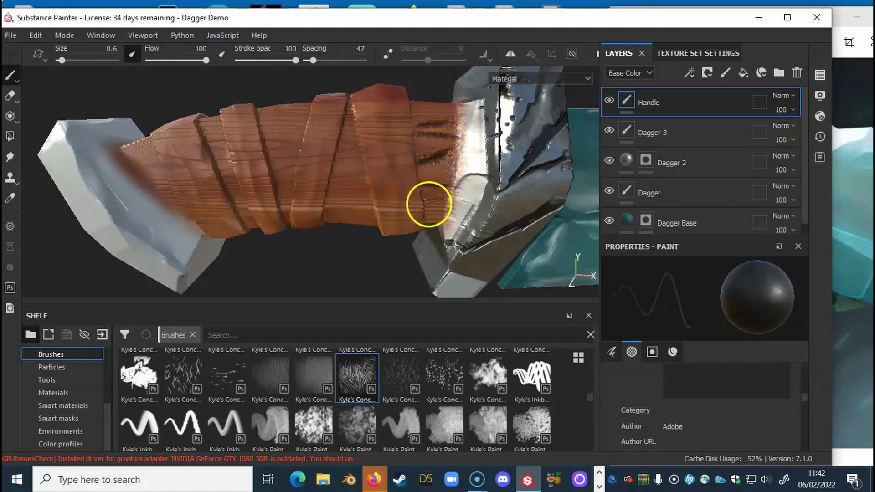
pyautogui.click(429, 204)
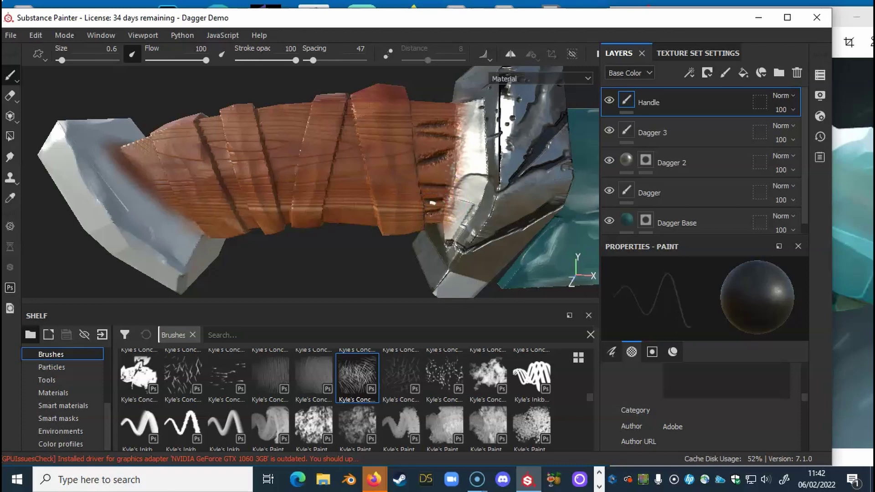
pyautogui.moveTo(454, 140); pyautogui.dragTo(457, 109)
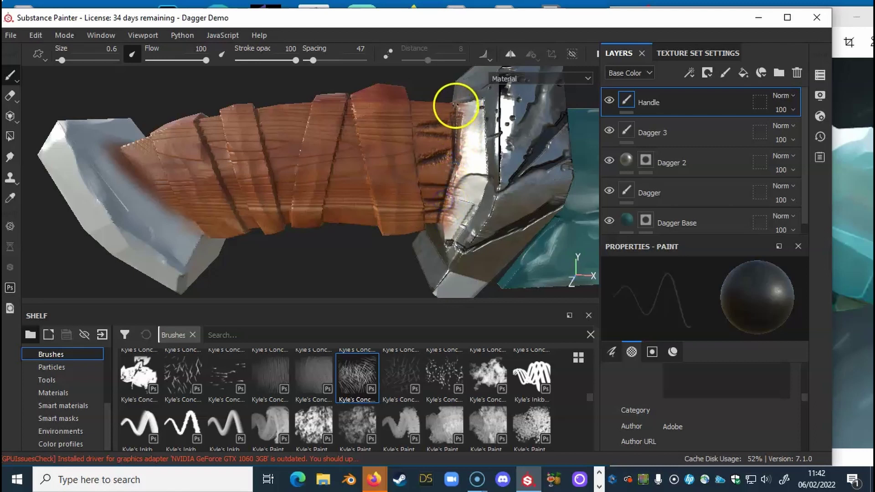
# Outline the seam of the wrap nearest the crossguard with thin dark strokes, continuing toward the top of the handle.
pyautogui.moveTo(469, 162)
pyautogui.keyDown('alt'); pyautogui.mouseDown()
pyautogui.moveTo(429, 177)
pyautogui.moveTo(415, 161)
pyautogui.mouseUp(); pyautogui.keyUp('alt')
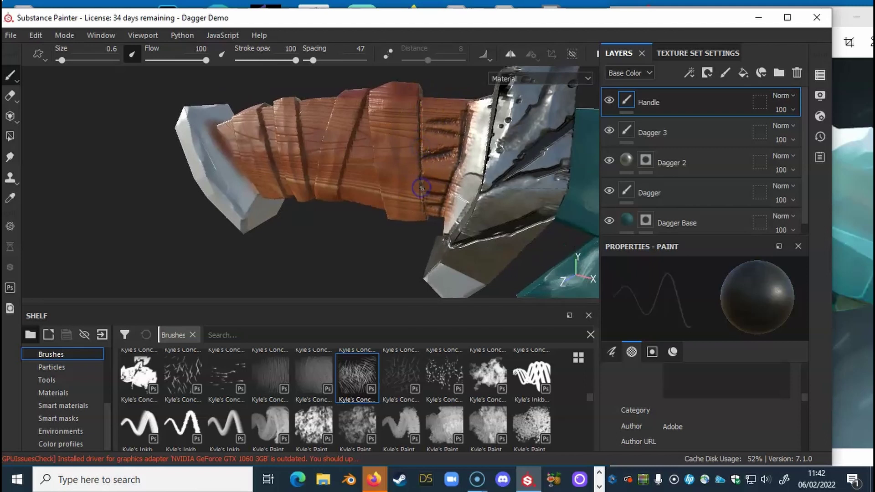
pyautogui.keyDown('alt'); pyautogui.moveTo(425, 143); pyautogui.dragTo(487, 186); pyautogui.keyUp('alt')
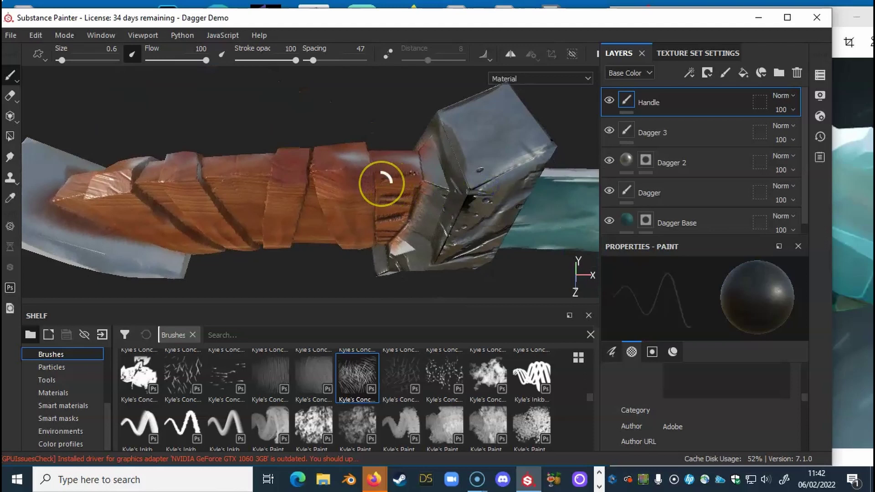
pyautogui.moveTo(380, 183)
pyautogui.keyDown('alt'); pyautogui.mouseDown()
pyautogui.moveTo(433, 187)
pyautogui.moveTo(388, 173)
pyautogui.mouseUp(); pyautogui.keyUp('alt')
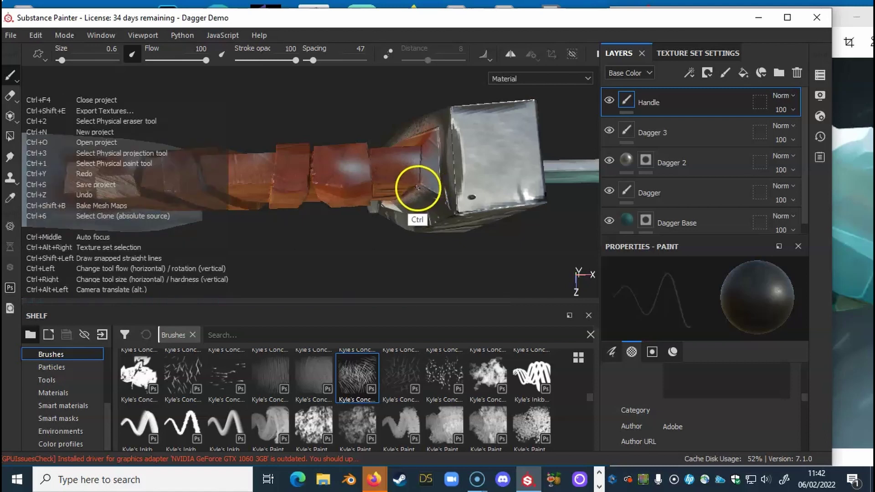
pyautogui.keyDown('alt'); pyautogui.moveTo(416, 189); pyautogui.dragTo(381, 162); pyautogui.keyUp('alt')
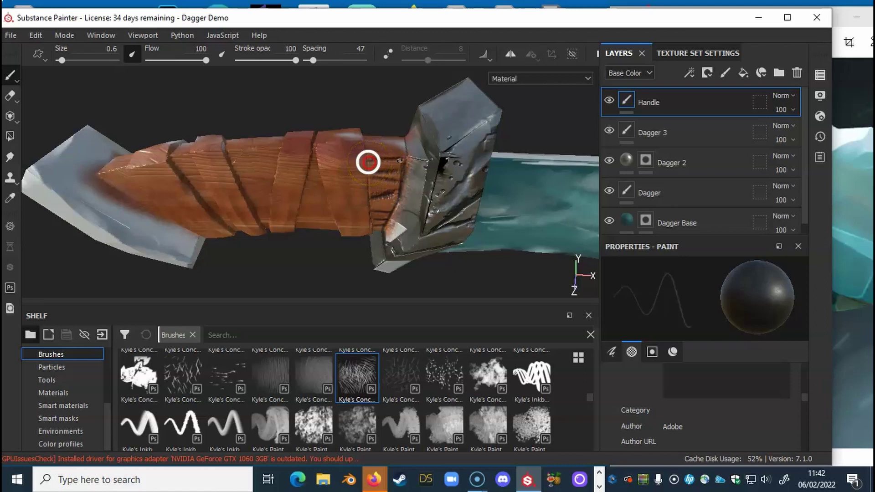
pyautogui.moveTo(365, 169)
pyautogui.keyDown('alt'); pyautogui.mouseDown()
pyautogui.moveTo(385, 171)
pyautogui.moveTo(363, 158)
pyautogui.mouseUp(); pyautogui.keyUp('alt')
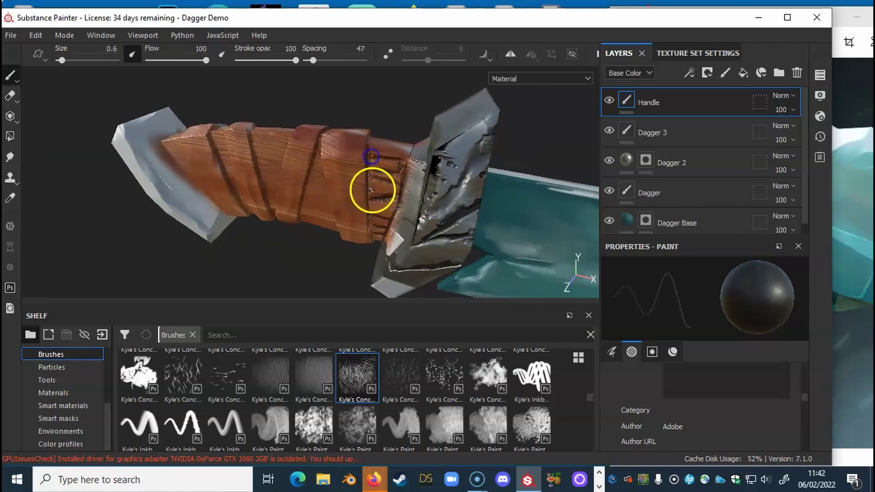
pyautogui.keyDown('alt'); pyautogui.moveTo(384, 196); pyautogui.dragTo(380, 157); pyautogui.keyUp('alt')
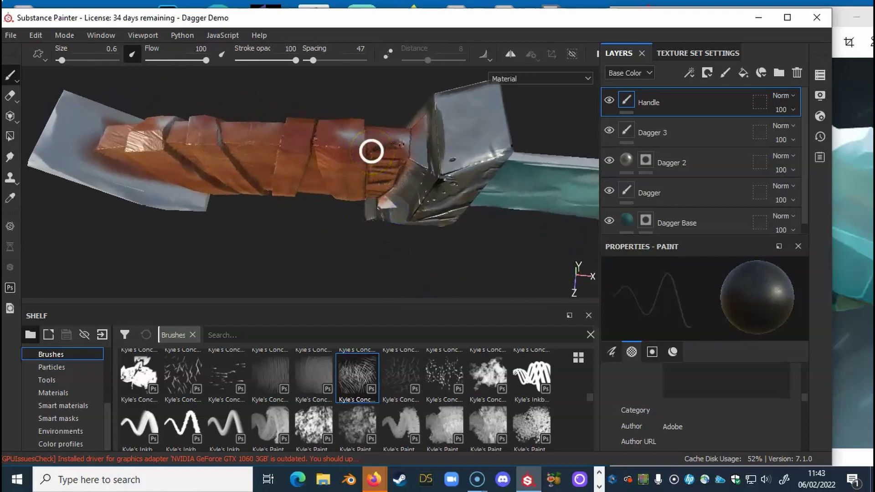
# Paint short dark horizontal creases inside the triangular gap between the two wraps nearest the crossguard.
pyautogui.moveTo(371, 151)
pyautogui.keyDown('alt'); pyautogui.mouseDown()
pyautogui.moveTo(409, 164)
pyautogui.moveTo(372, 138)
pyautogui.mouseUp(); pyautogui.keyUp('alt')
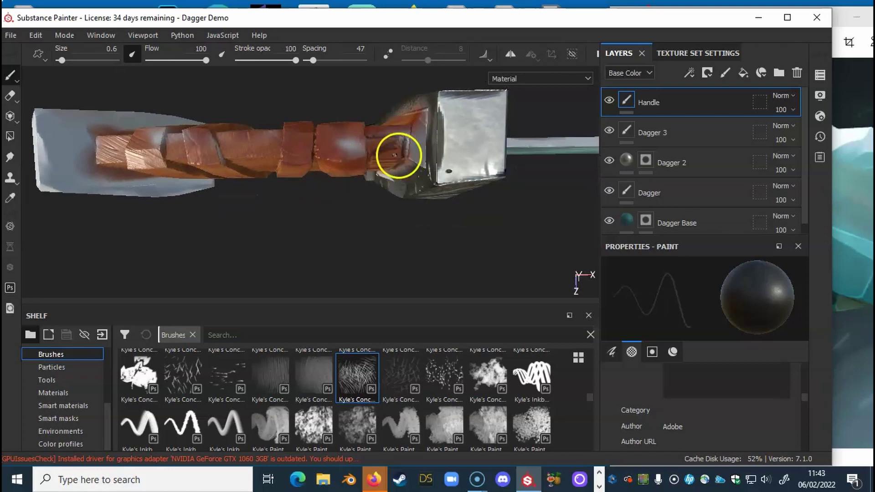
pyautogui.keyDown('alt'); pyautogui.moveTo(385, 168); pyautogui.dragTo(281, 177); pyautogui.keyUp('alt')
pyautogui.keyDown('alt'); pyautogui.moveTo(382, 113); pyautogui.dragTo(335, 153); pyautogui.keyUp('alt')
pyautogui.keyDown('alt'); pyautogui.moveTo(367, 200); pyautogui.dragTo(316, 214); pyautogui.keyUp('alt')
pyautogui.keyDown('ctrl'); pyautogui.keyDown('alt'); pyautogui.moveTo(356, 193); pyautogui.dragTo(226, 219); pyautogui.keyUp('alt'); pyautogui.keyUp('ctrl')
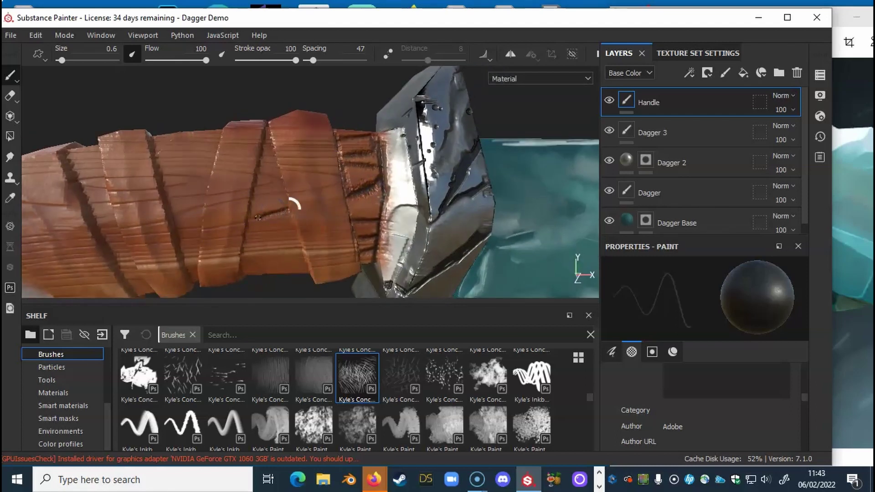
pyautogui.moveTo(255, 193); pyautogui.dragTo(268, 192)
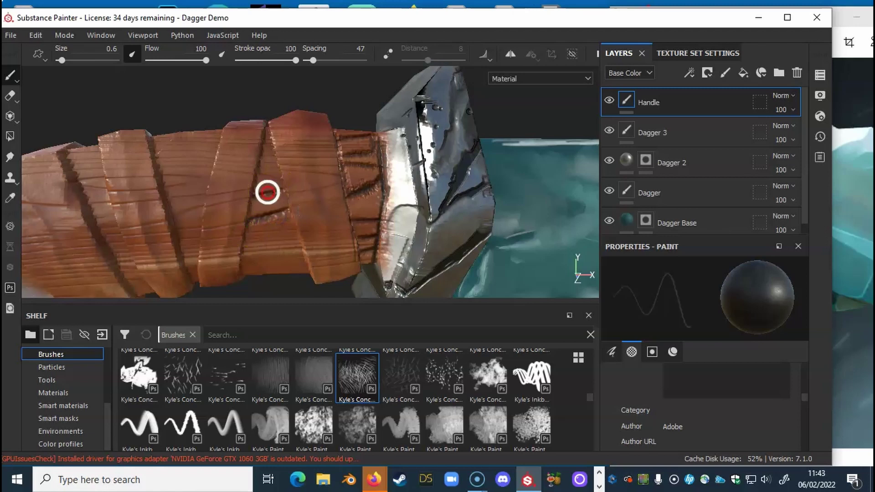
pyautogui.moveTo(262, 164)
pyautogui.mouseDown()
pyautogui.moveTo(270, 152)
pyautogui.moveTo(289, 170)
pyautogui.moveTo(277, 253)
pyautogui.moveTo(249, 245)
pyautogui.moveTo(269, 262)
pyautogui.moveTo(295, 261)
pyautogui.moveTo(257, 248)
pyautogui.moveTo(270, 274)
pyautogui.moveTo(348, 298)
pyautogui.moveTo(400, 293)
pyautogui.moveTo(316, 172)
pyautogui.moveTo(292, 168)
pyautogui.mouseUp()
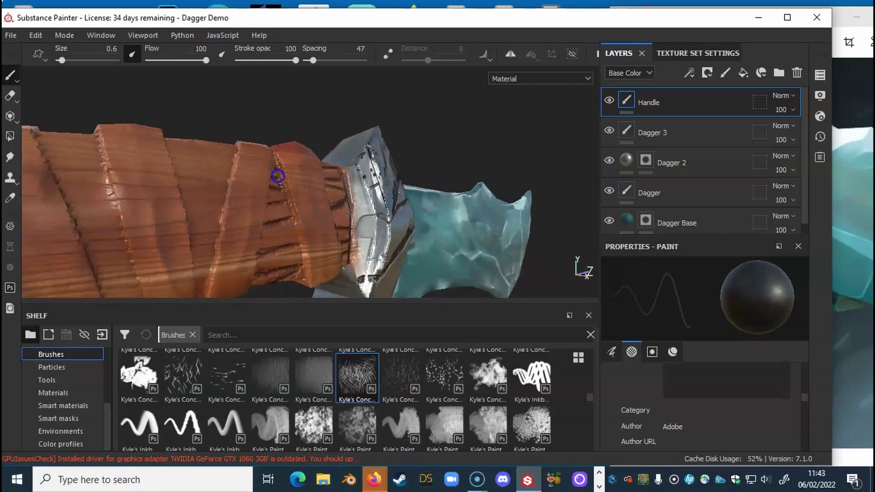
pyautogui.moveTo(302, 252)
pyautogui.keyDown('alt'); pyautogui.mouseDown()
pyautogui.moveTo(303, 215)
pyautogui.moveTo(225, 199)
pyautogui.moveTo(255, 160)
pyautogui.moveTo(287, 141)
pyautogui.moveTo(248, 267)
pyautogui.moveTo(285, 169)
pyautogui.moveTo(279, 214)
pyautogui.moveTo(236, 205)
pyautogui.moveTo(239, 186)
pyautogui.moveTo(293, 205)
pyautogui.moveTo(286, 217)
pyautogui.moveTo(351, 176)
pyautogui.mouseUp(); pyautogui.keyUp('alt')
pyautogui.keyDown('alt'); pyautogui.moveTo(351, 176); pyautogui.dragTo(348, 208, button='middle'); pyautogui.keyUp('alt')
pyautogui.keyDown('alt'); pyautogui.moveTo(349, 209); pyautogui.dragTo(314, 215); pyautogui.keyUp('alt')
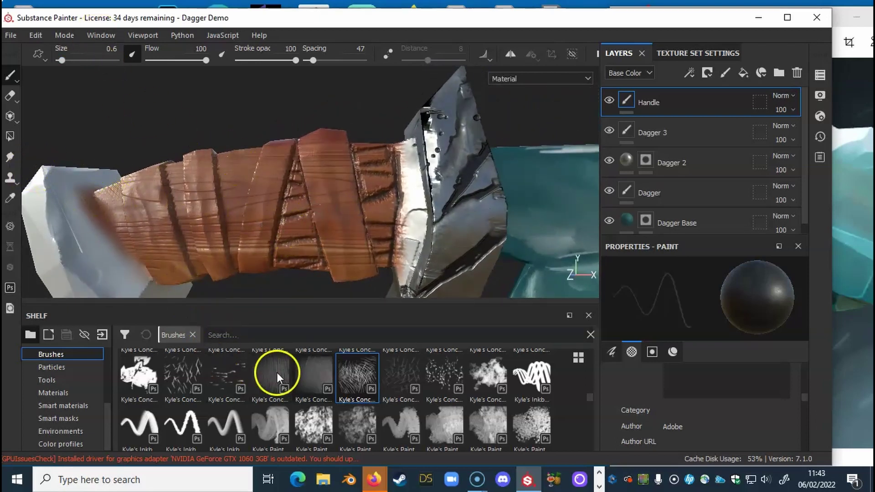
# Choose the Dots brush and set its size to 7.31.
pyautogui.moveTo(590, 398)
pyautogui.mouseDown()
pyautogui.moveTo(594, 354)
pyautogui.moveTo(595, 372)
pyautogui.mouseUp()
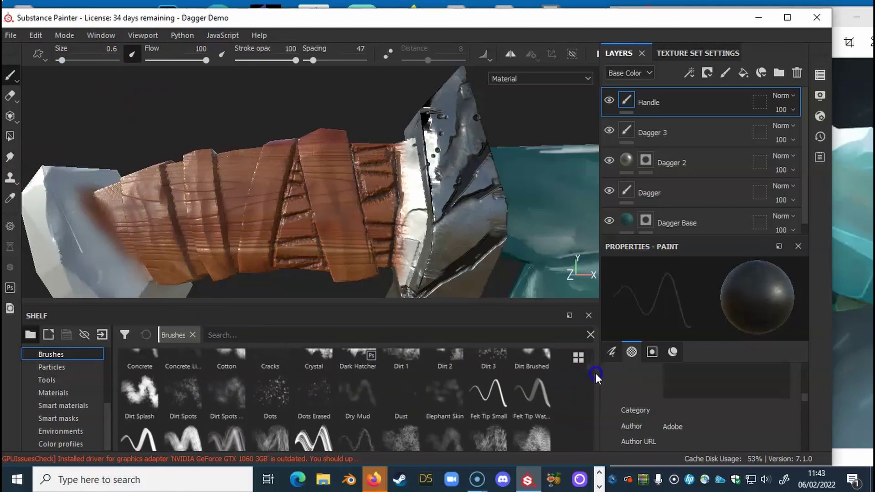
pyautogui.click(268, 393)
pyautogui.keyDown('ctrl'); pyautogui.moveTo(372, 185); pyautogui.dragTo(319, 192, button='right'); pyautogui.keyUp('ctrl')
pyautogui.keyDown('alt'); pyautogui.moveTo(458, 189); pyautogui.dragTo(390, 195); pyautogui.keyUp('alt')
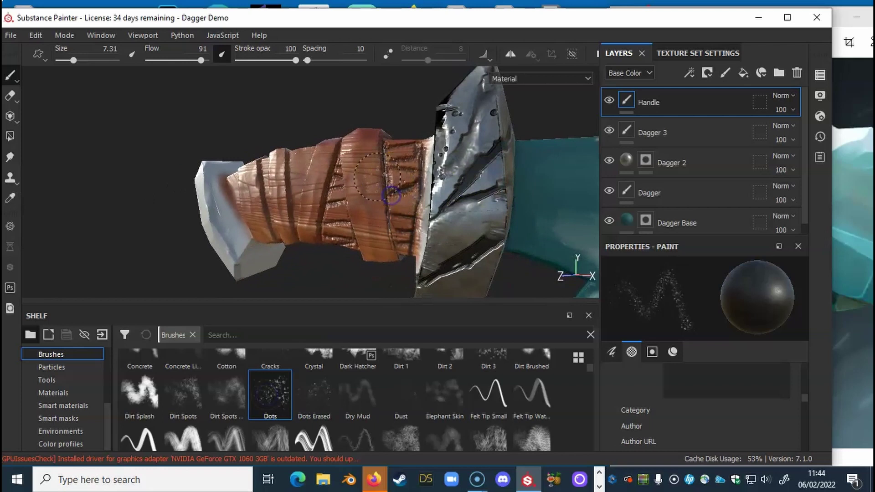
pyautogui.moveTo(348, 231)
pyautogui.keyDown('alt'); pyautogui.mouseDown()
pyautogui.moveTo(446, 225)
pyautogui.moveTo(435, 235)
pyautogui.mouseUp(); pyautogui.keyUp('alt')
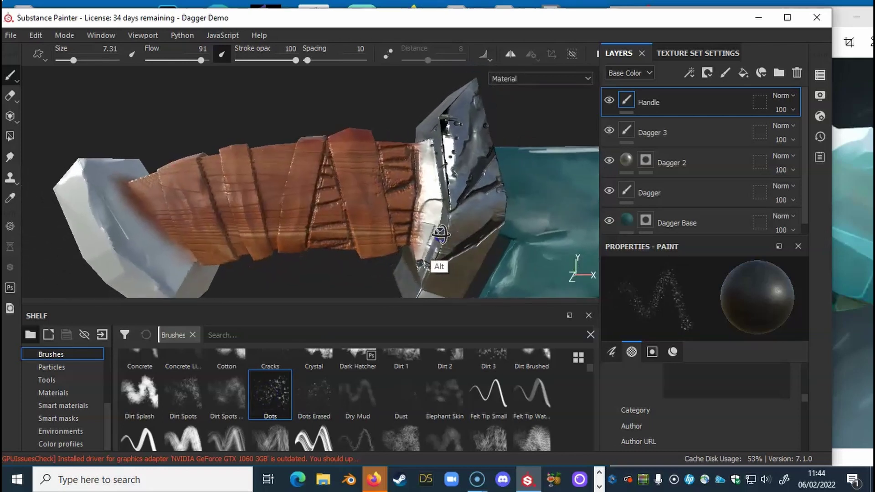
pyautogui.moveTo(398, 218)
pyautogui.keyDown('alt'); pyautogui.mouseDown(button='right')
pyautogui.moveTo(335, 233)
pyautogui.moveTo(418, 217)
pyautogui.moveTo(385, 214)
pyautogui.mouseUp(button='right'); pyautogui.keyUp('alt')
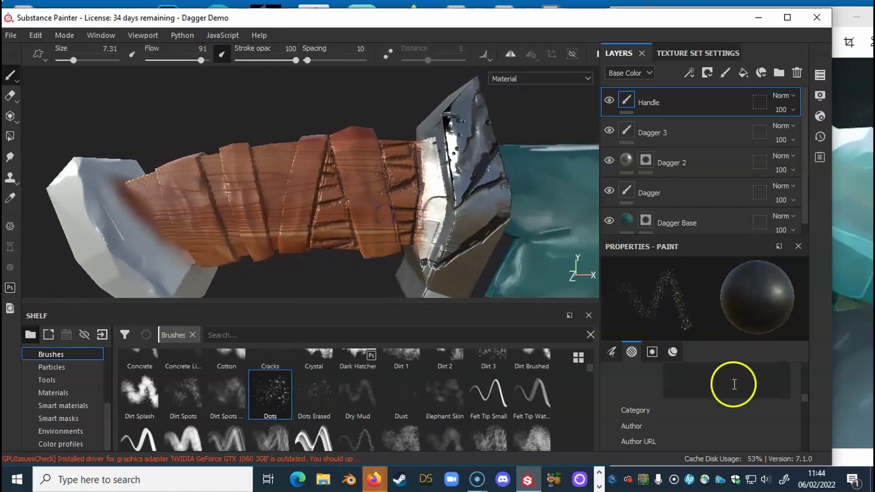
# Turn off the height channel in the Dots brush's material settings.
pyautogui.scroll(6, 751, 410)
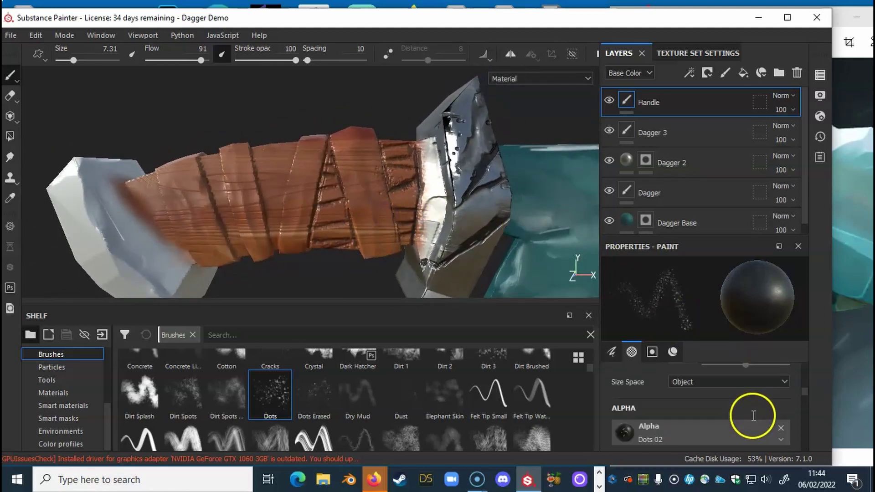
pyautogui.scroll(5, 759, 408)
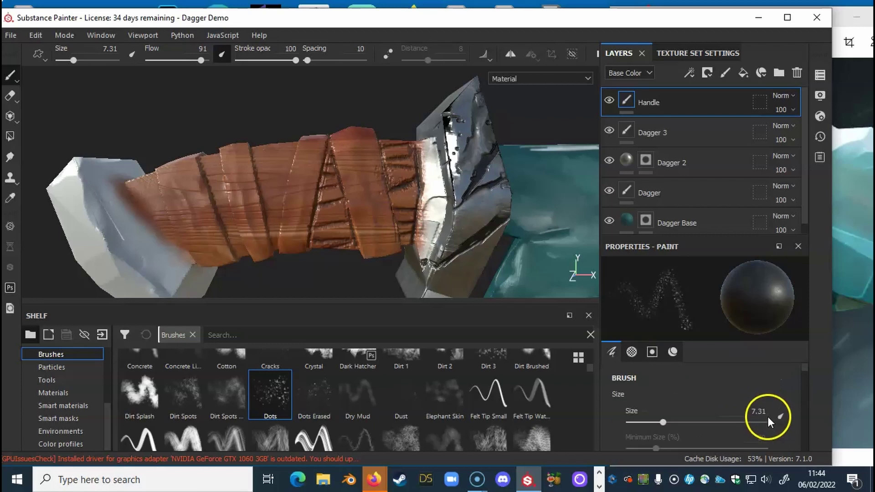
pyautogui.scroll(-10, 769, 407)
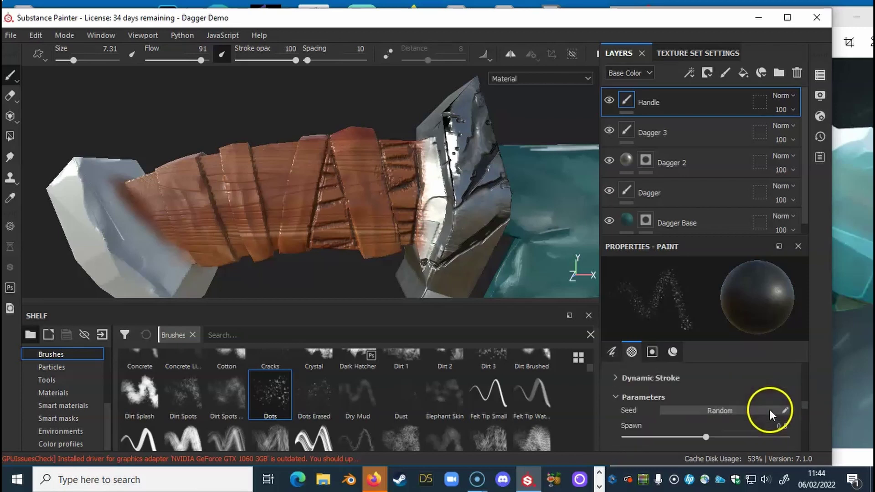
pyautogui.scroll(-4, 770, 408)
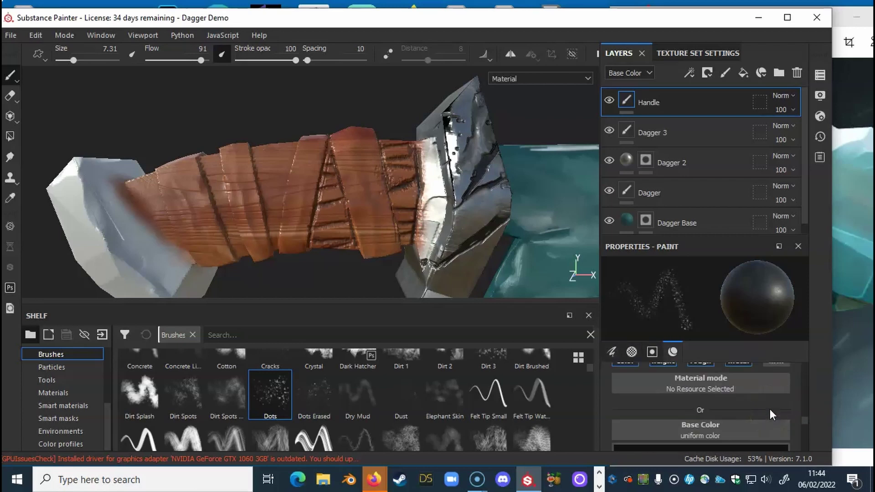
pyautogui.scroll(1, 770, 409)
pyautogui.click(665, 397)
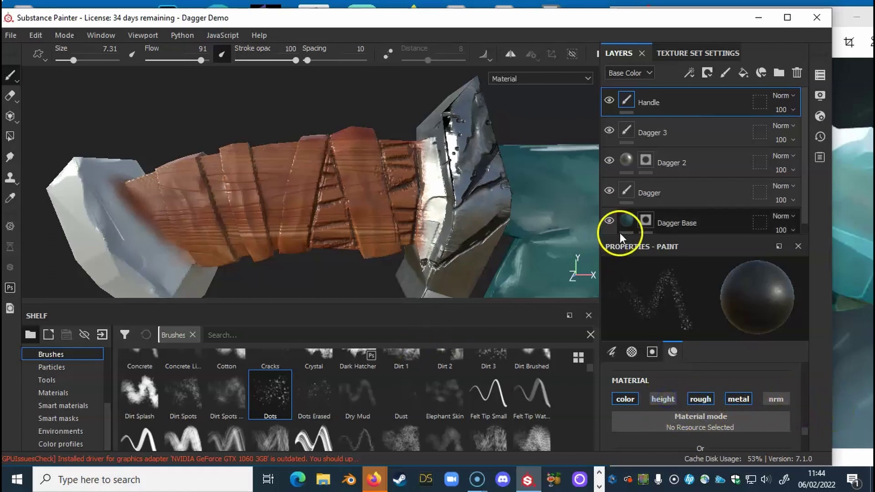
# Reduce the brush size to 2.91 and paint dark specks along the seams and creases beside the crossguard.
pyautogui.keyDown('alt'); pyautogui.moveTo(358, 149); pyautogui.dragTo(440, 214); pyautogui.keyUp('alt')
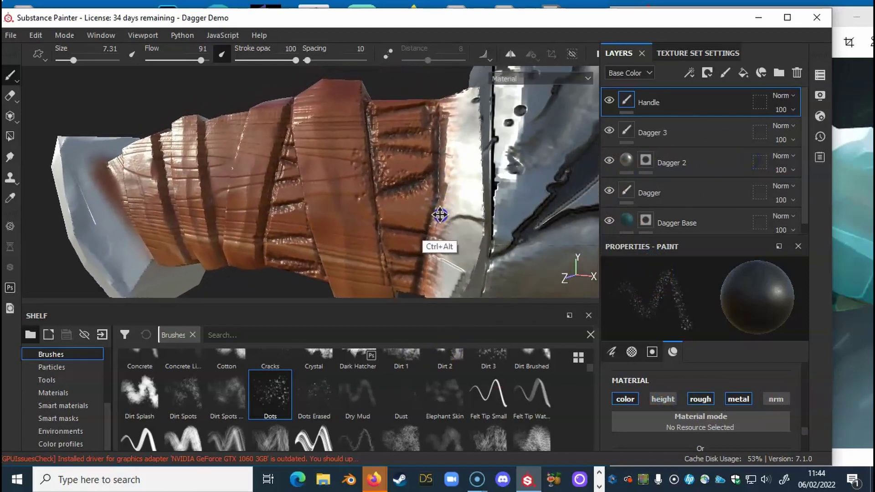
pyautogui.keyDown('ctrl'); pyautogui.moveTo(393, 158); pyautogui.dragTo(360, 159, button='right'); pyautogui.keyUp('ctrl')
pyautogui.moveTo(415, 194); pyautogui.dragTo(416, 248)
pyautogui.moveTo(435, 142)
pyautogui.mouseDown()
pyautogui.moveTo(426, 166)
pyautogui.moveTo(439, 201)
pyautogui.moveTo(400, 164)
pyautogui.mouseUp()
pyautogui.moveTo(383, 194)
pyautogui.mouseDown()
pyautogui.moveTo(382, 244)
pyautogui.moveTo(384, 237)
pyautogui.mouseUp()
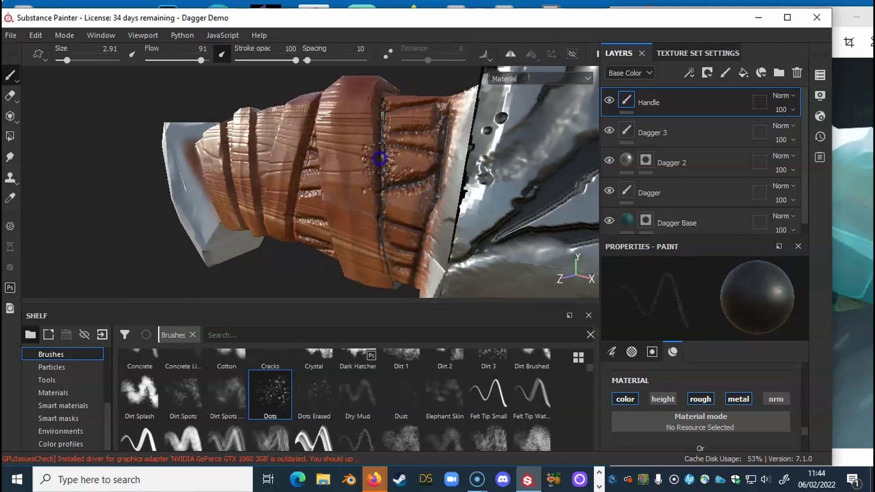
pyautogui.moveTo(385, 202)
pyautogui.mouseDown()
pyautogui.moveTo(385, 237)
pyautogui.moveTo(384, 215)
pyautogui.moveTo(437, 205)
pyautogui.mouseUp()
pyautogui.moveTo(399, 276)
pyautogui.mouseDown()
pyautogui.moveTo(401, 286)
pyautogui.moveTo(429, 253)
pyautogui.mouseUp()
# Paint dark specks along the edges of the triangular gap between the wraps.
pyautogui.moveTo(401, 170)
pyautogui.keyDown('alt'); pyautogui.mouseDown()
pyautogui.moveTo(440, 209)
pyautogui.moveTo(432, 199)
pyautogui.mouseUp(); pyautogui.keyUp('alt')
pyautogui.moveTo(380, 95)
pyautogui.mouseDown()
pyautogui.moveTo(367, 119)
pyautogui.moveTo(413, 108)
pyautogui.moveTo(310, 108)
pyautogui.moveTo(303, 133)
pyautogui.mouseUp()
pyautogui.click(258, 240)
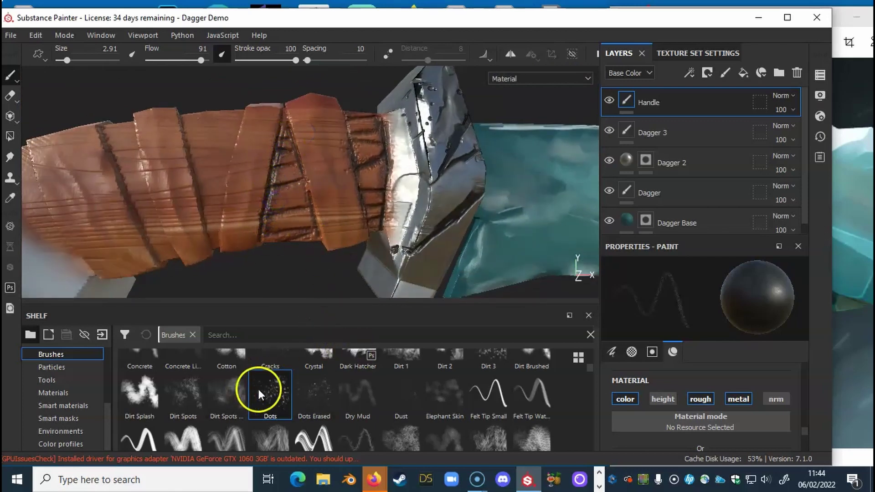
# Switch to the softer Dirt Spots brush variant, reduce its size to 4.43 and shade the triangular gap.
pyautogui.click(221, 396)
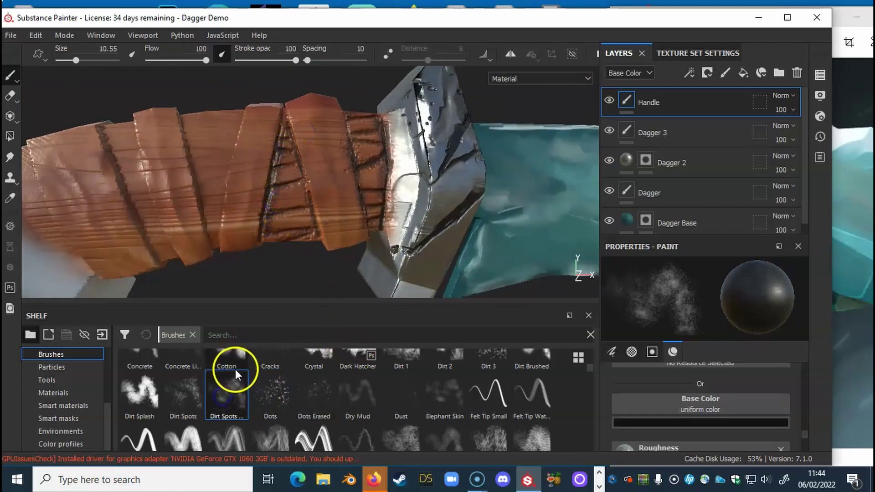
pyautogui.moveTo(292, 201)
pyautogui.keyDown('alt'); pyautogui.mouseDown()
pyautogui.moveTo(271, 198)
pyautogui.moveTo(301, 191)
pyautogui.mouseUp(); pyautogui.keyUp('alt')
pyautogui.rightClick(285, 195)
pyautogui.rightClick(290, 193)
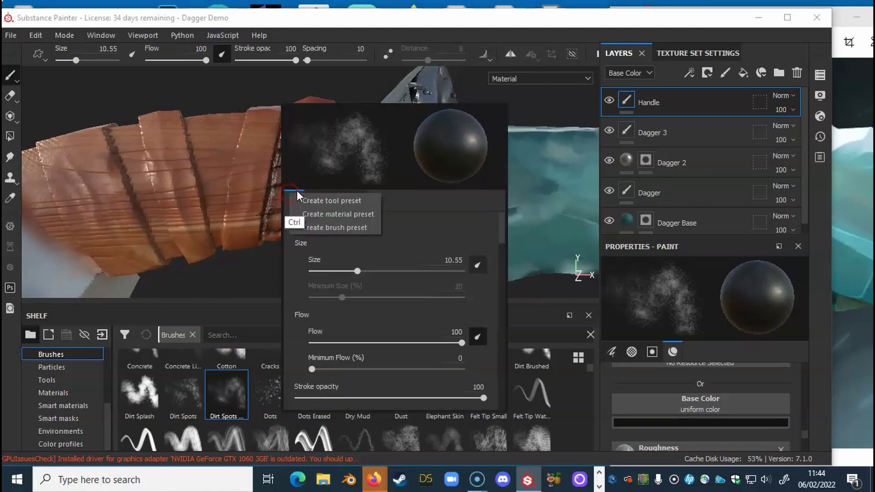
pyautogui.click(273, 201)
pyautogui.moveTo(265, 203)
pyautogui.keyDown('ctrl'); pyautogui.mouseDown(button='right')
pyautogui.moveTo(280, 196)
pyautogui.moveTo(254, 197)
pyautogui.mouseUp(button='right'); pyautogui.keyUp('ctrl')
pyautogui.moveTo(279, 152); pyautogui.dragTo(264, 213)
pyautogui.moveTo(279, 181)
pyautogui.keyDown('alt'); pyautogui.mouseDown()
pyautogui.moveTo(335, 182)
pyautogui.moveTo(285, 152)
pyautogui.mouseUp(); pyautogui.keyUp('alt')
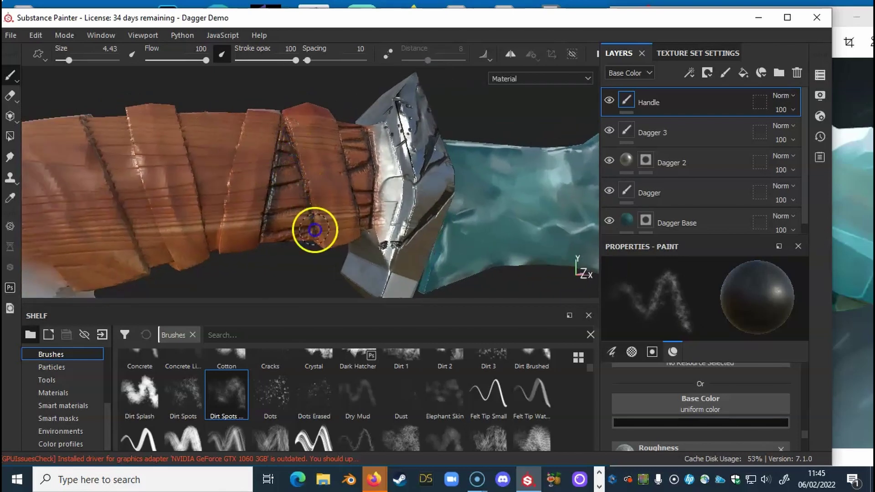
# Shade the creased section between the last wrap and the crossguard, continuing across its upper side.
pyautogui.moveTo(306, 250)
pyautogui.keyDown('alt'); pyautogui.mouseDown()
pyautogui.moveTo(303, 236)
pyautogui.moveTo(313, 247)
pyautogui.moveTo(306, 272)
pyautogui.moveTo(278, 264)
pyautogui.mouseUp(); pyautogui.keyUp('alt')
pyautogui.moveTo(359, 137)
pyautogui.mouseDown()
pyautogui.moveTo(354, 124)
pyautogui.moveTo(366, 248)
pyautogui.moveTo(422, 193)
pyautogui.mouseUp()
pyautogui.moveTo(384, 119); pyautogui.dragTo(398, 247)
pyautogui.moveTo(384, 102)
pyautogui.mouseDown()
pyautogui.moveTo(406, 156)
pyautogui.moveTo(351, 88)
pyautogui.moveTo(365, 89)
pyautogui.moveTo(354, 119)
pyautogui.moveTo(371, 97)
pyautogui.moveTo(336, 101)
pyautogui.mouseUp()
pyautogui.click(329, 93)
pyautogui.keyDown('alt'); pyautogui.moveTo(371, 192); pyautogui.dragTo(353, 143); pyautogui.keyUp('alt')
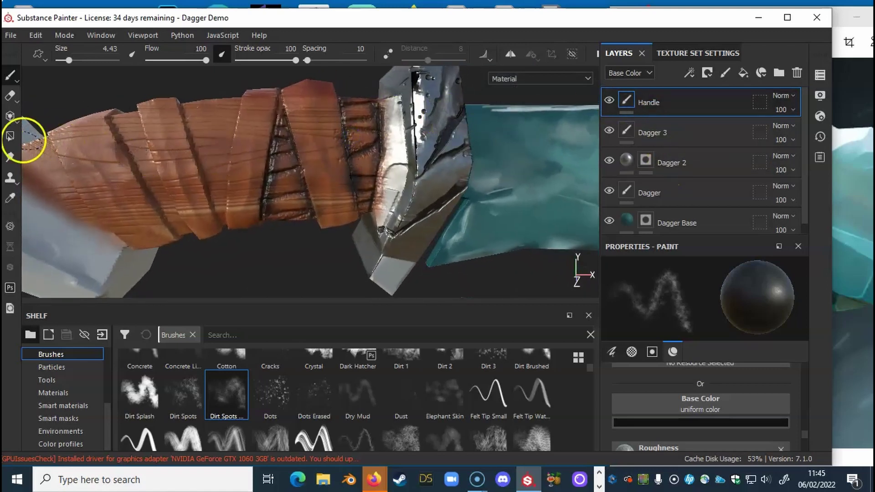
# Erase the wood color from the front of the wrap nearest the crossguard using the Fibers Dense brush, and set the eraser size to 1.42.
pyautogui.click(13, 95)
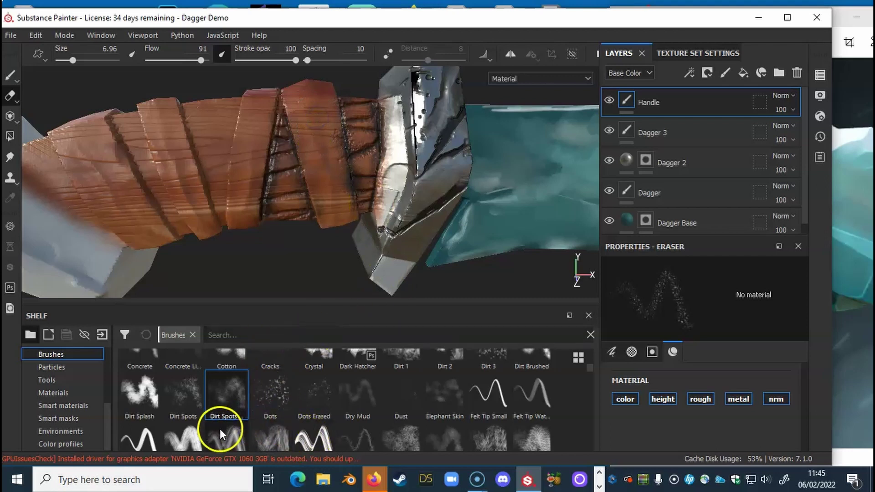
pyautogui.click(179, 435)
pyautogui.moveTo(323, 157)
pyautogui.mouseDown()
pyautogui.moveTo(325, 168)
pyautogui.moveTo(318, 139)
pyautogui.mouseUp()
pyautogui.keyDown('alt'); pyautogui.moveTo(345, 218); pyautogui.dragTo(345, 175); pyautogui.keyUp('alt')
pyautogui.moveTo(341, 192)
pyautogui.mouseDown()
pyautogui.moveTo(345, 210)
pyautogui.moveTo(346, 194)
pyautogui.mouseUp()
pyautogui.rightClick(346, 194)
pyautogui.click(419, 270)
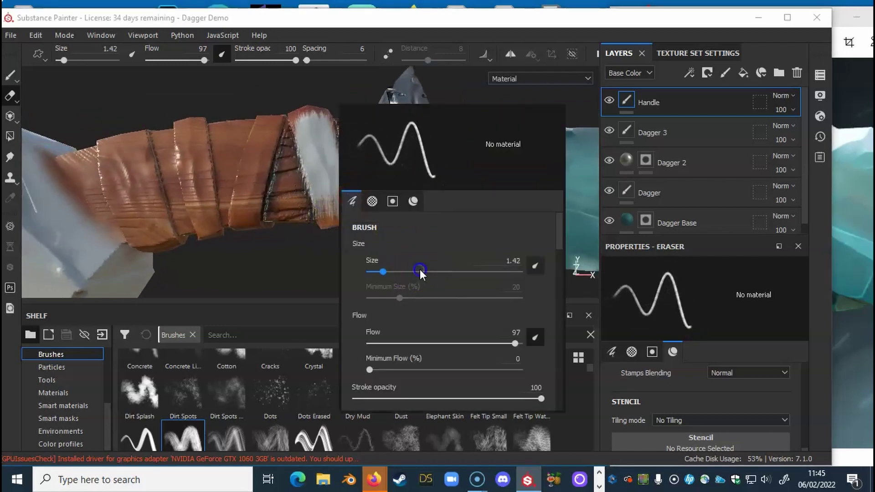
pyautogui.moveTo(420, 270); pyautogui.dragTo(382, 272)
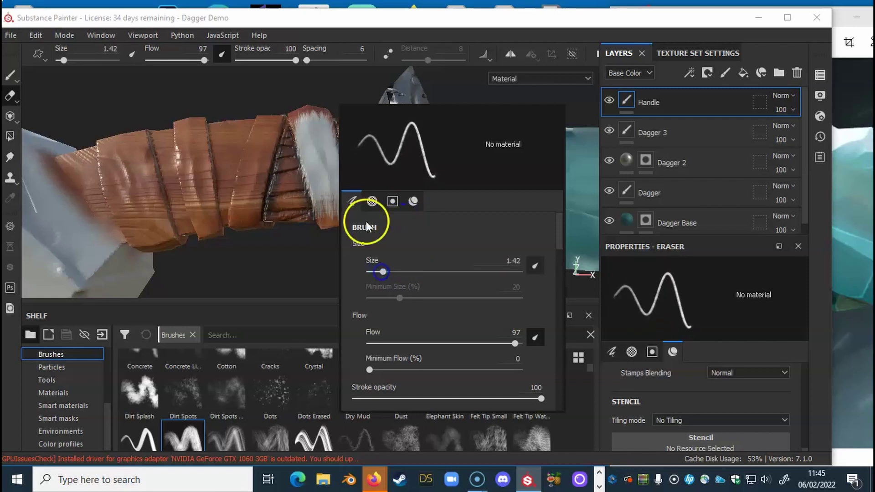
# Erase the remaining wood color from the other sides and edges of the same wrap.
pyautogui.moveTo(318, 128)
pyautogui.keyDown('alt'); pyautogui.mouseDown()
pyautogui.moveTo(318, 166)
pyautogui.moveTo(314, 116)
pyautogui.mouseUp(); pyautogui.keyUp('alt')
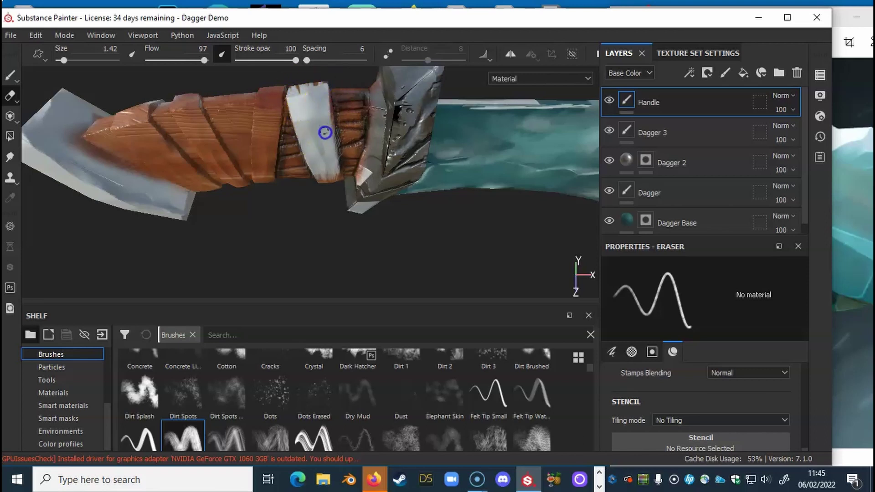
pyautogui.moveTo(330, 203)
pyautogui.keyDown('alt'); pyautogui.mouseDown()
pyautogui.moveTo(314, 141)
pyautogui.moveTo(340, 164)
pyautogui.moveTo(328, 167)
pyautogui.moveTo(335, 214)
pyautogui.mouseUp(); pyautogui.keyUp('alt')
pyautogui.moveTo(336, 162)
pyautogui.mouseDown()
pyautogui.moveTo(362, 194)
pyautogui.moveTo(367, 168)
pyautogui.moveTo(318, 220)
pyautogui.moveTo(67, 119)
pyautogui.mouseUp()
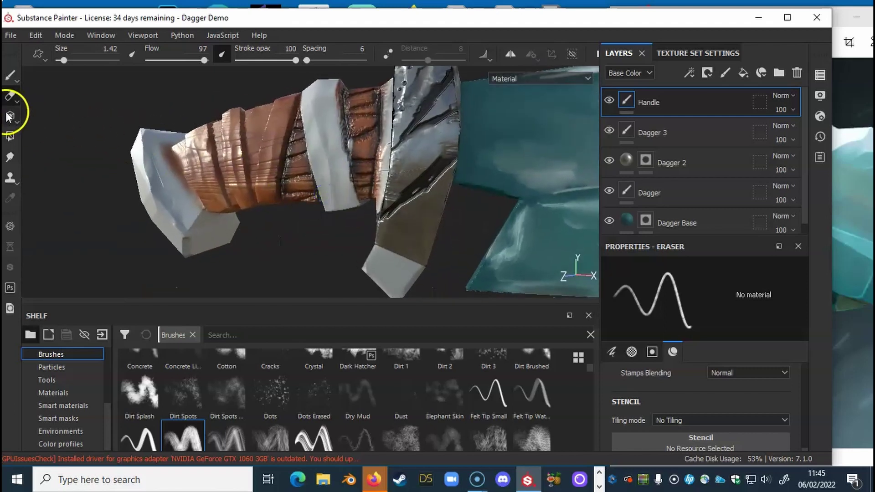
# Set the Smudge tool's brush size to 0.48, and return to the Paint tool.
pyautogui.click(10, 156)
pyautogui.moveTo(352, 140)
pyautogui.keyDown('ctrl'); pyautogui.mouseDown()
pyautogui.moveTo(384, 136)
pyautogui.moveTo(355, 135)
pyautogui.moveTo(396, 123)
pyautogui.moveTo(378, 132)
pyautogui.mouseUp(); pyautogui.keyUp('ctrl')
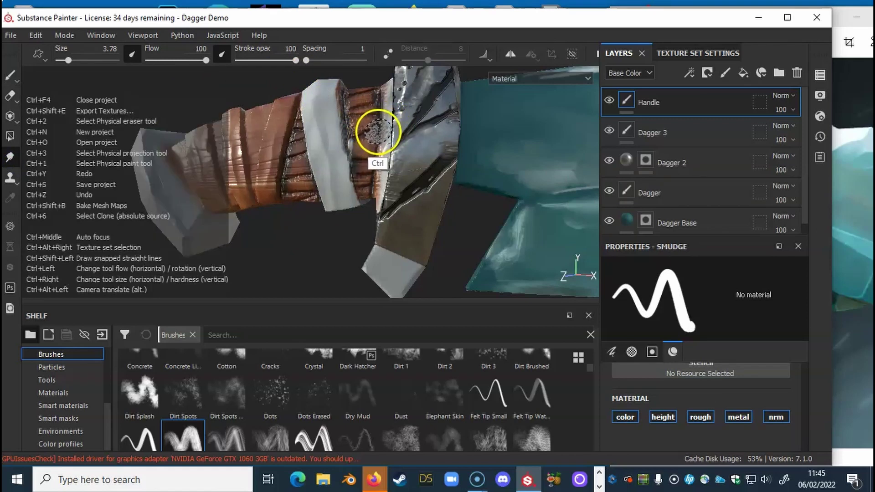
pyautogui.rightClick(372, 140)
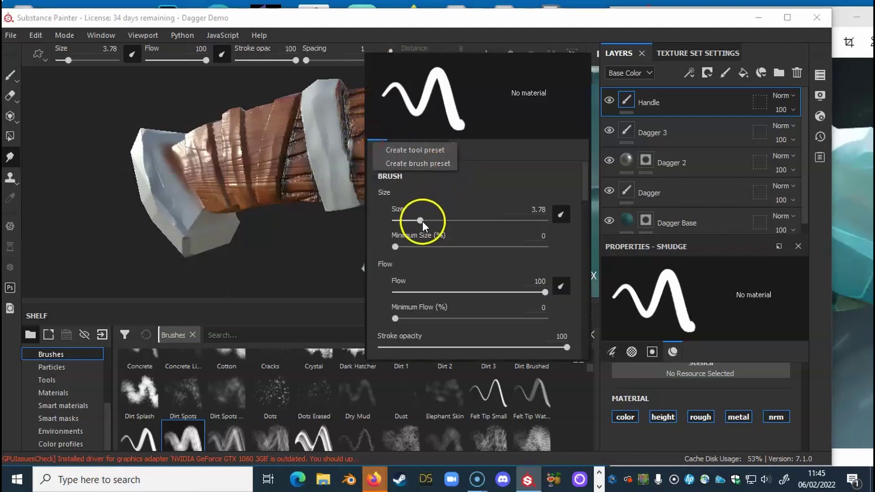
pyautogui.moveTo(422, 221); pyautogui.dragTo(401, 222)
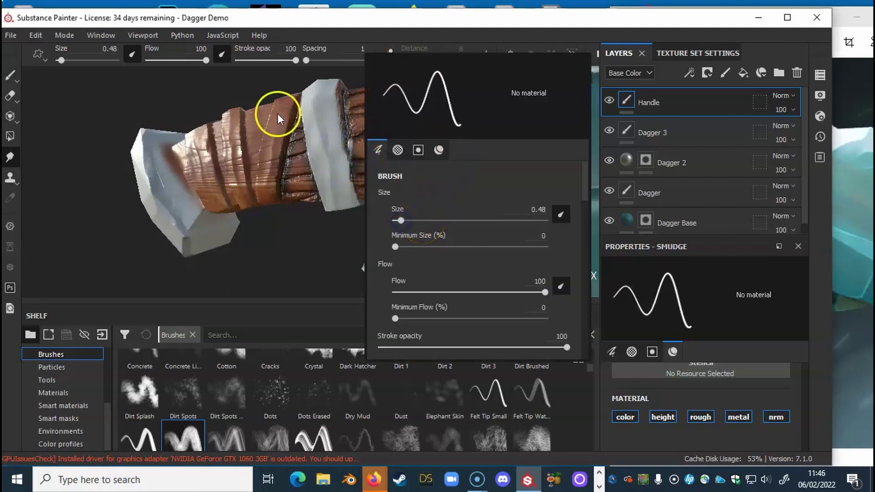
pyautogui.click(118, 168)
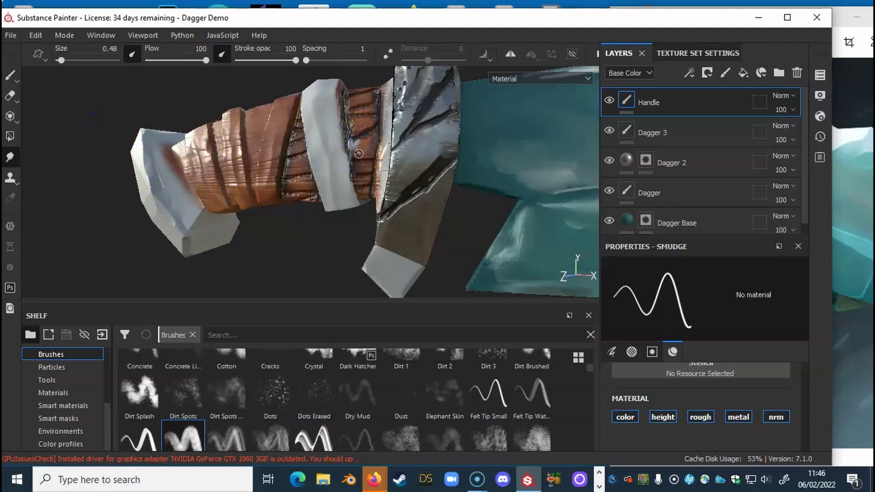
pyautogui.click(11, 76)
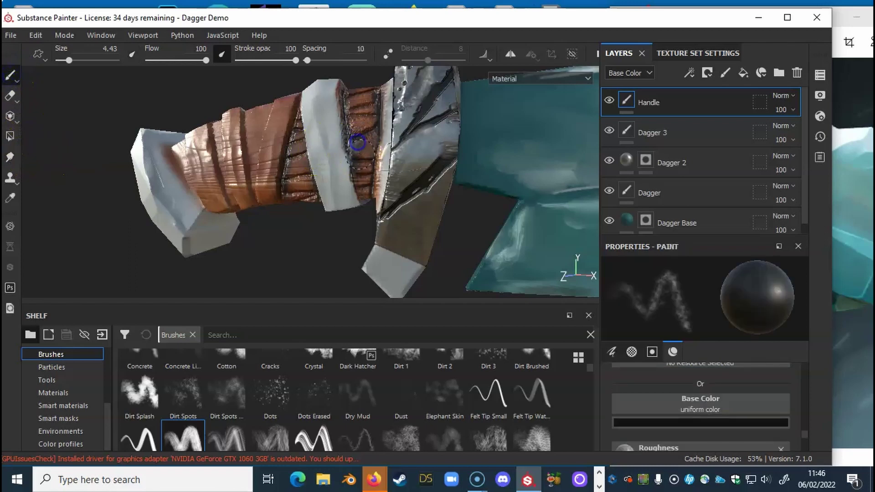
pyautogui.moveTo(355, 137)
pyautogui.keyDown('alt'); pyautogui.mouseDown()
pyautogui.moveTo(302, 174)
pyautogui.moveTo(400, 159)
pyautogui.moveTo(474, 160)
pyautogui.moveTo(493, 121)
pyautogui.moveTo(447, 136)
pyautogui.moveTo(437, 183)
pyautogui.moveTo(465, 185)
pyautogui.mouseUp(); pyautogui.keyUp('alt')
# Compare the handle with the green dagger reference maxresdefault.jpg in Photos, and return to a maximized Substance Painter window.
pyautogui.moveTo(719, 20); pyautogui.dragTo(644, 23)
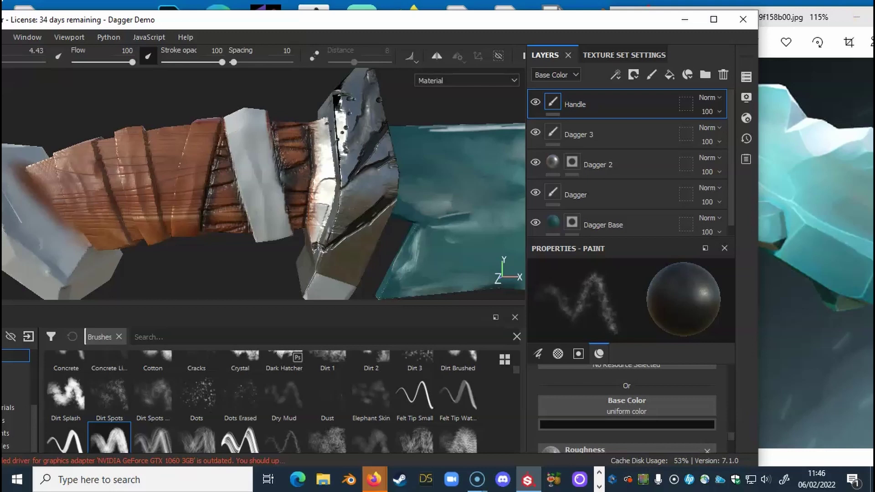
pyautogui.hotkey('alt', 'Tab')
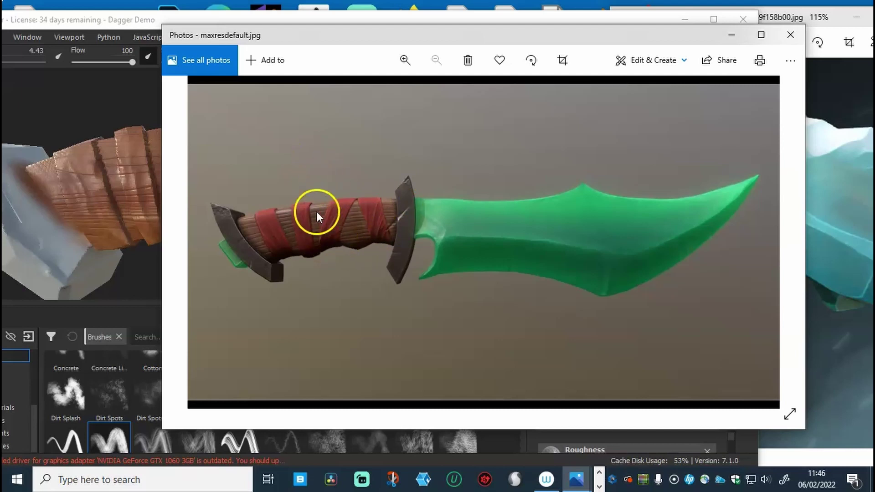
pyautogui.moveTo(312, 46); pyautogui.dragTo(874, 68)
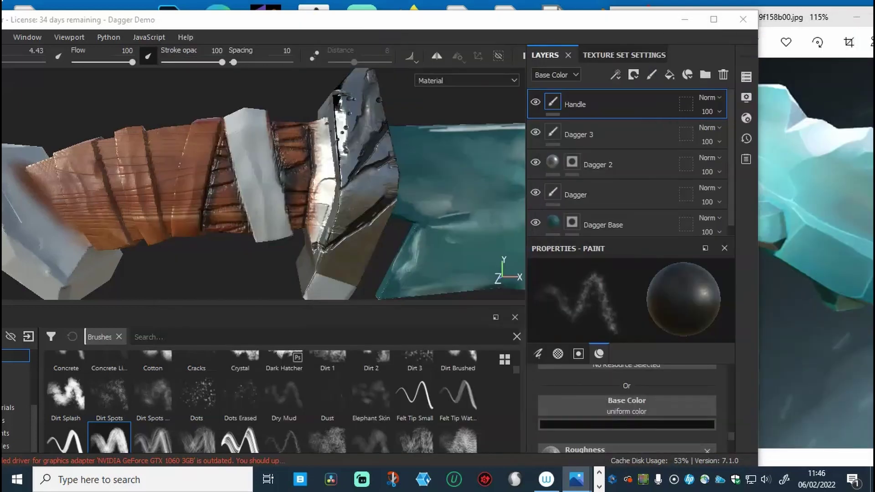
pyautogui.moveTo(244, 224)
pyautogui.keyDown('alt'); pyautogui.mouseDown()
pyautogui.moveTo(263, 201)
pyautogui.moveTo(254, 201)
pyautogui.mouseUp(); pyautogui.keyUp('alt')
pyautogui.doubleClick(253, 23)
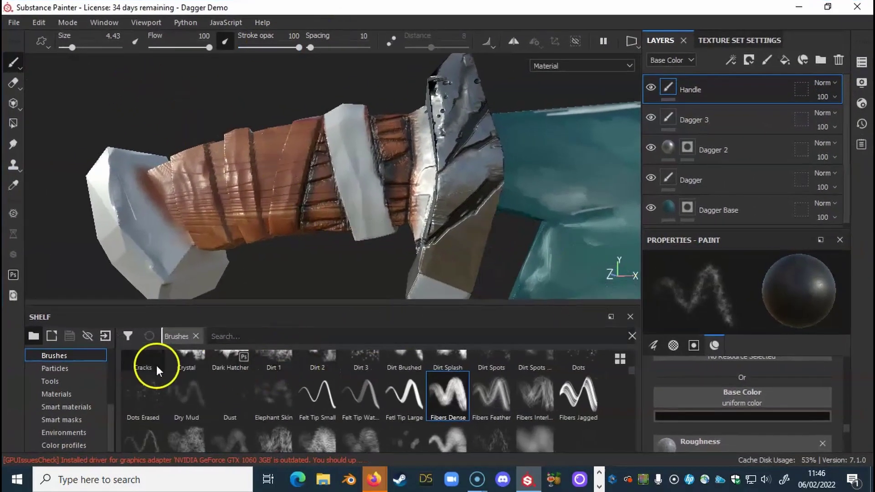
# Choose the Fabric Baseball Hat material for painting and add a new paint layer named Straps.
pyautogui.click(63, 395)
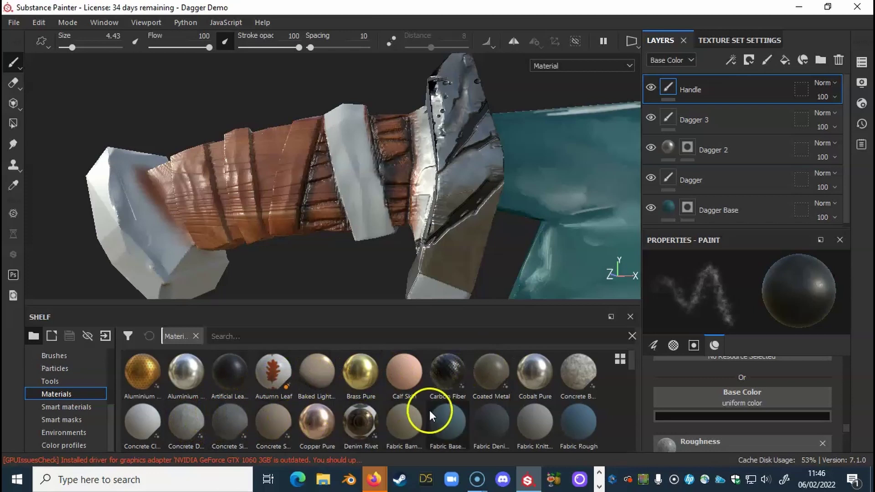
pyautogui.click(446, 421)
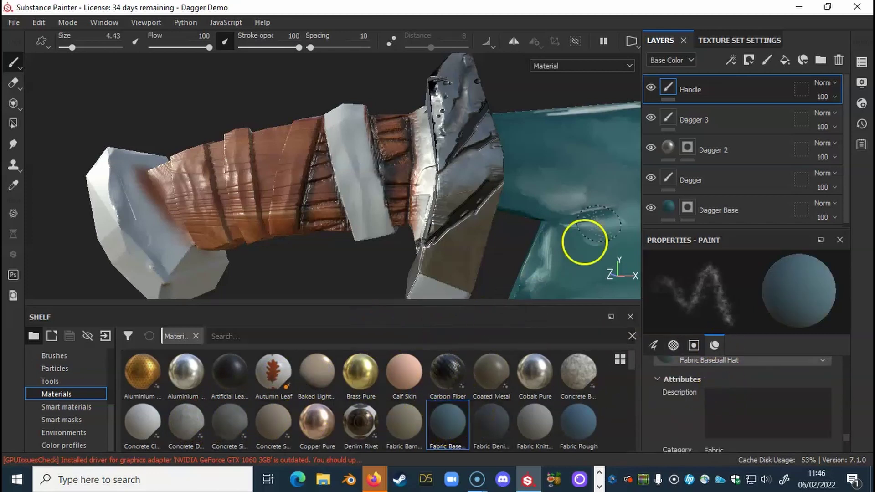
pyautogui.click(767, 62)
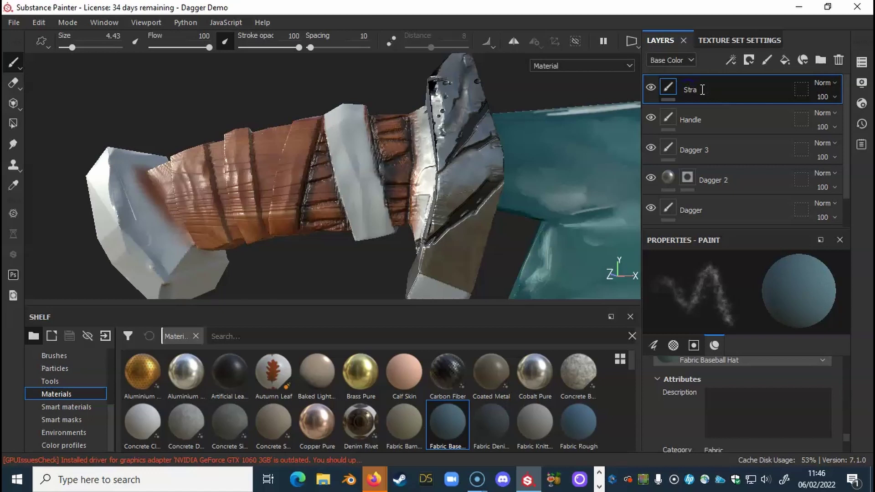
pyautogui.click(692, 235)
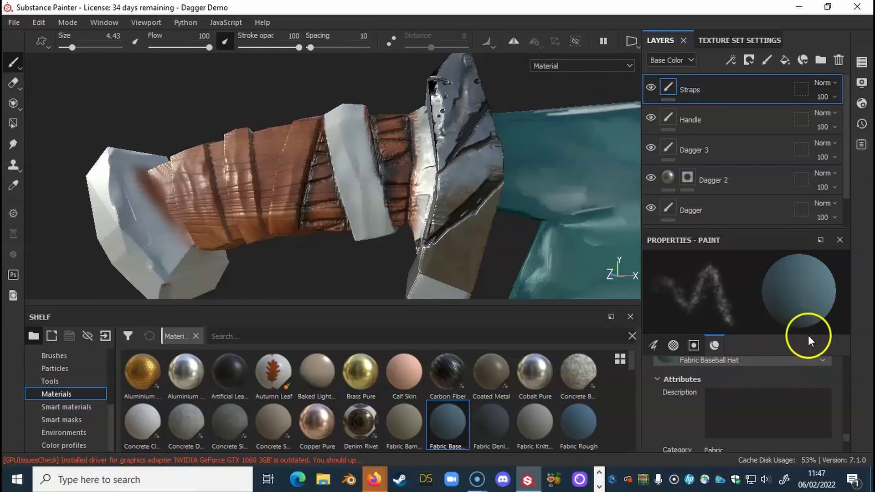
# Turn off the brush material's height, rough and metal channels, keeping only color for the Straps layer.
pyautogui.click(655, 380)
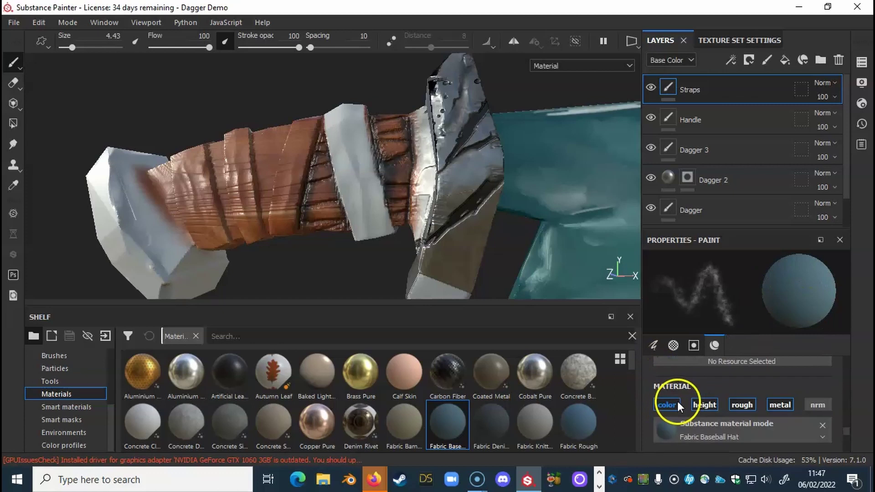
pyautogui.click(706, 404)
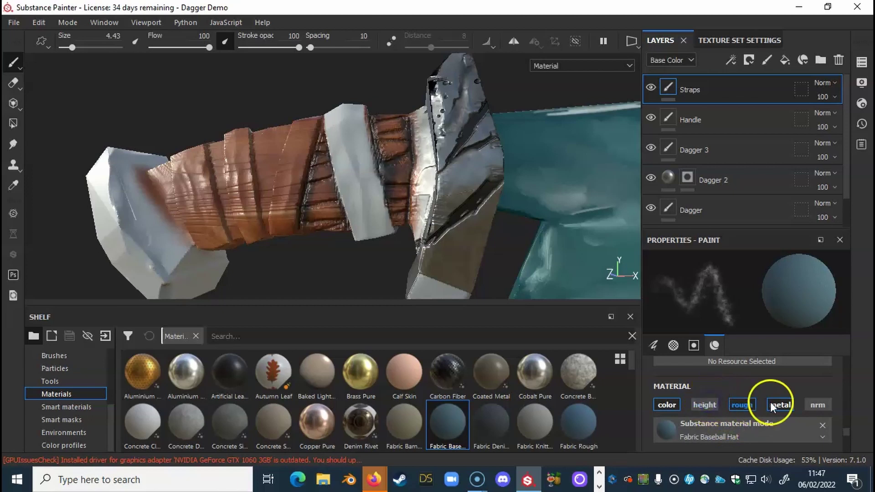
pyautogui.click(748, 404)
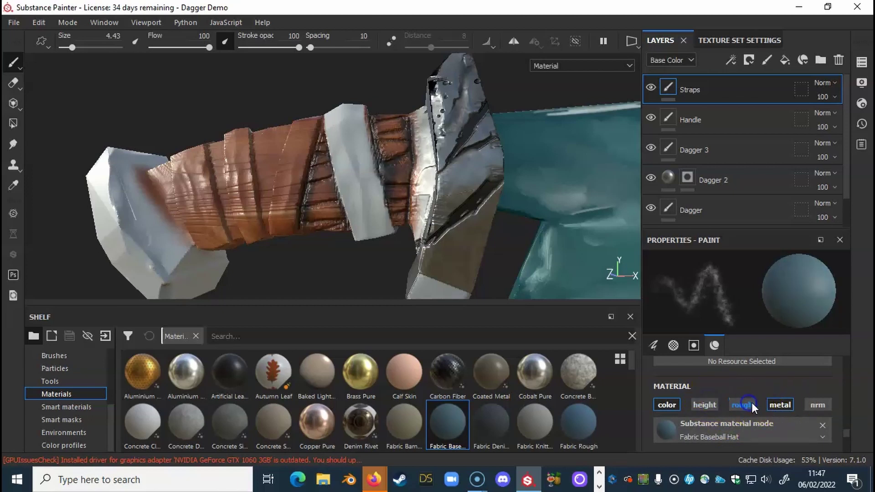
pyautogui.click(784, 403)
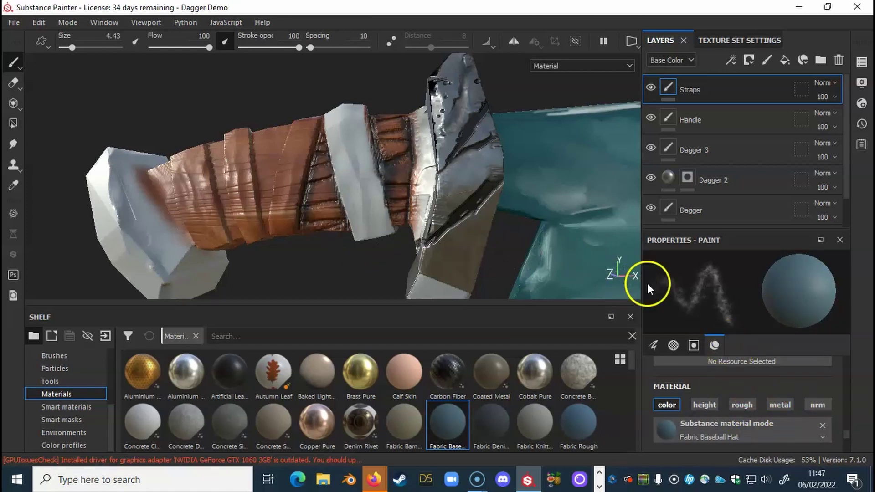
# Set the fabric material's color parameter to a dark orange-red with RGB 0.545, 0.159, 0.030.
pyautogui.scroll(10, 730, 406)
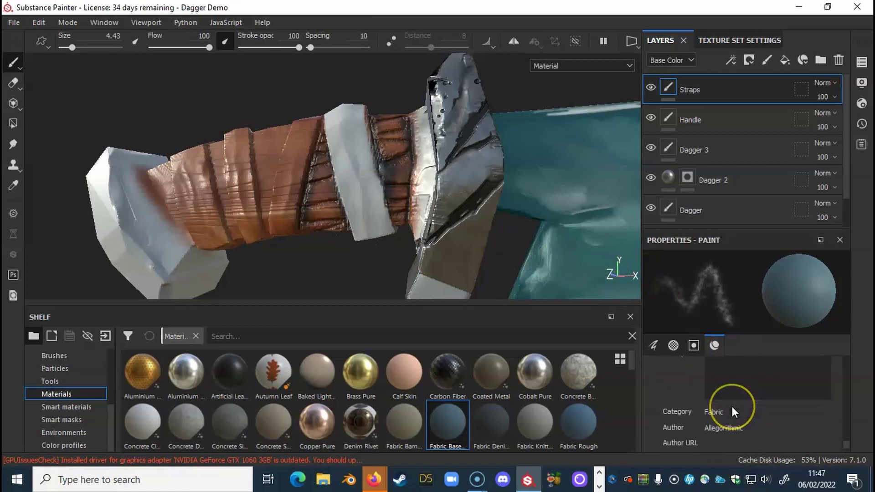
pyautogui.scroll(6, 731, 406)
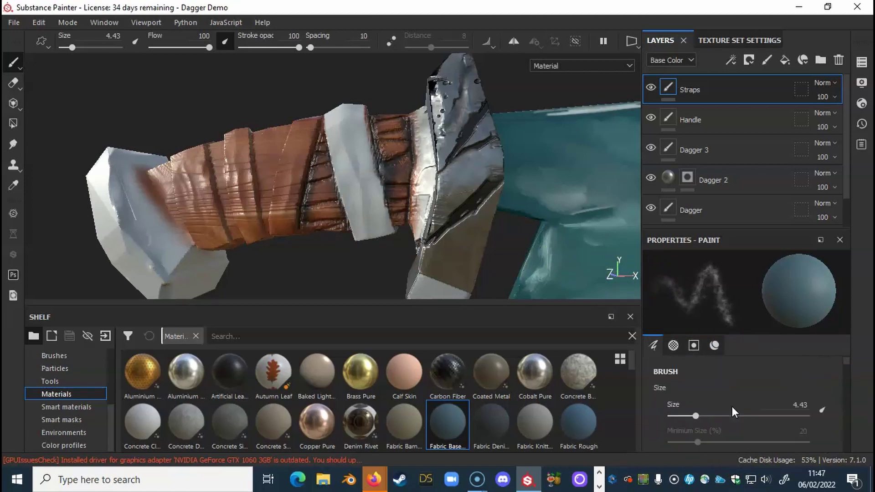
pyautogui.scroll(-12, 735, 397)
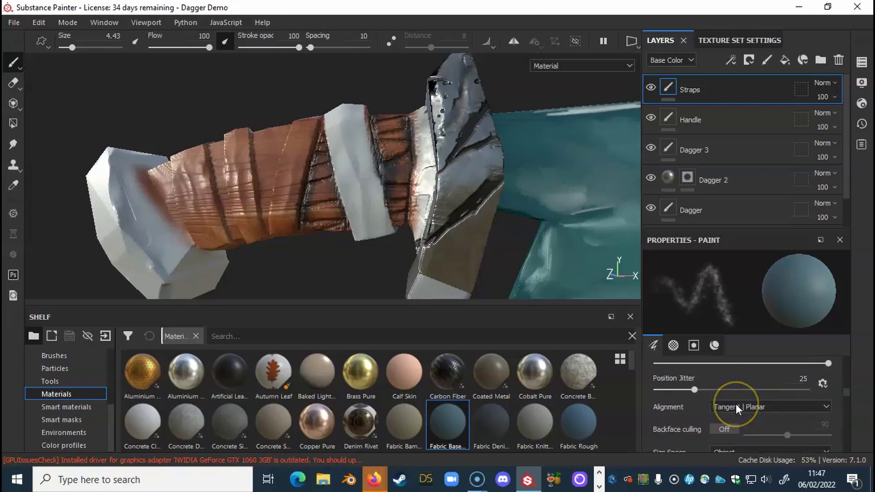
pyautogui.scroll(-6, 736, 404)
pyautogui.scroll(2, 735, 403)
pyautogui.scroll(-3, 735, 404)
pyautogui.scroll(5, 736, 404)
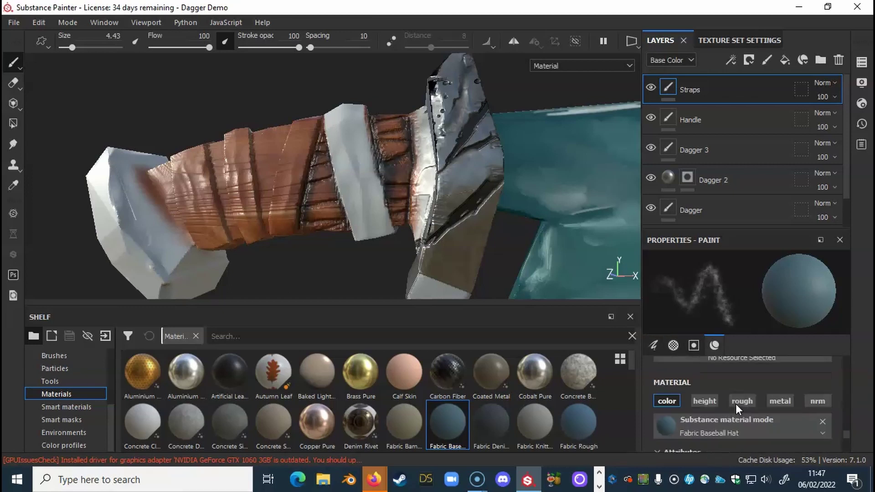
pyautogui.scroll(-4, 736, 404)
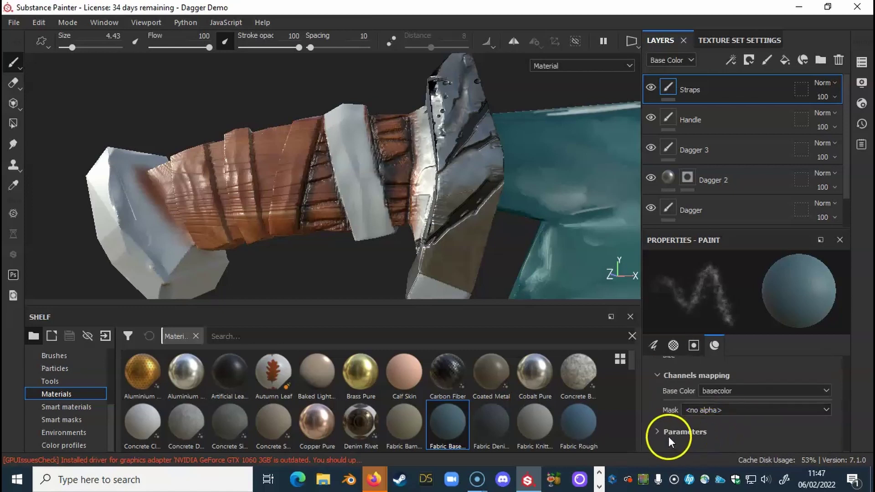
pyautogui.click(665, 433)
pyautogui.scroll(-2, 731, 376)
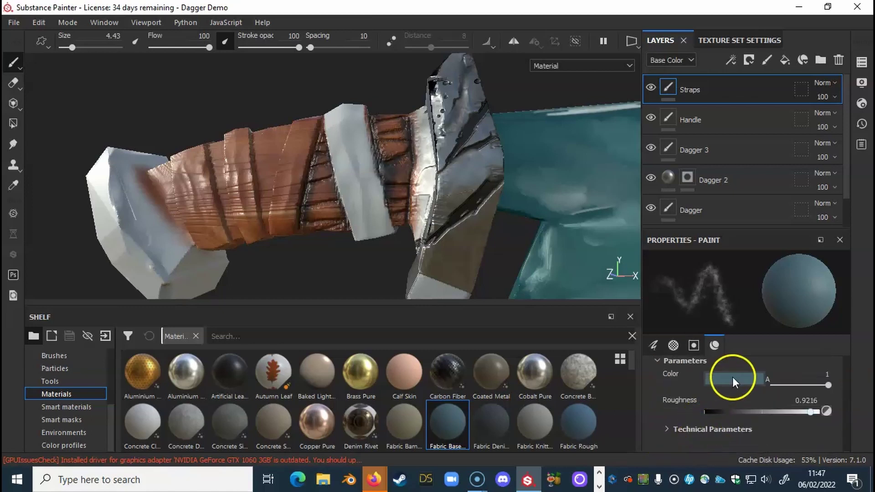
pyautogui.click(733, 375)
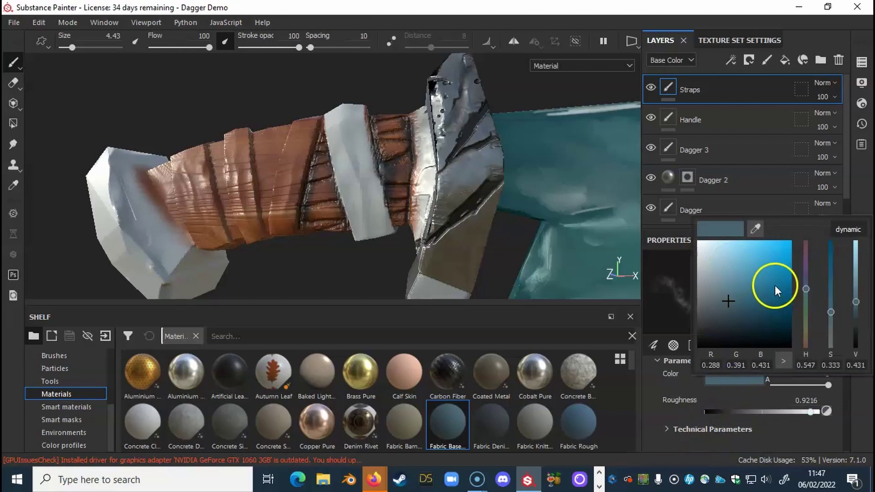
pyautogui.moveTo(803, 286); pyautogui.dragTo(831, 267)
pyautogui.moveTo(855, 302); pyautogui.dragTo(855, 253)
pyautogui.moveTo(805, 267); pyautogui.dragTo(806, 346)
pyautogui.moveTo(772, 253)
pyautogui.mouseDown()
pyautogui.moveTo(777, 259)
pyautogui.moveTo(786, 248)
pyautogui.mouseUp()
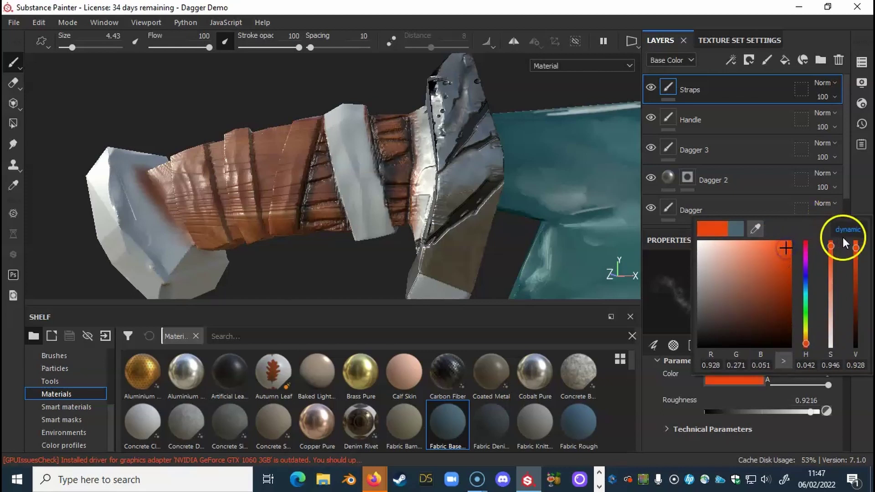
pyautogui.moveTo(856, 248); pyautogui.dragTo(855, 290)
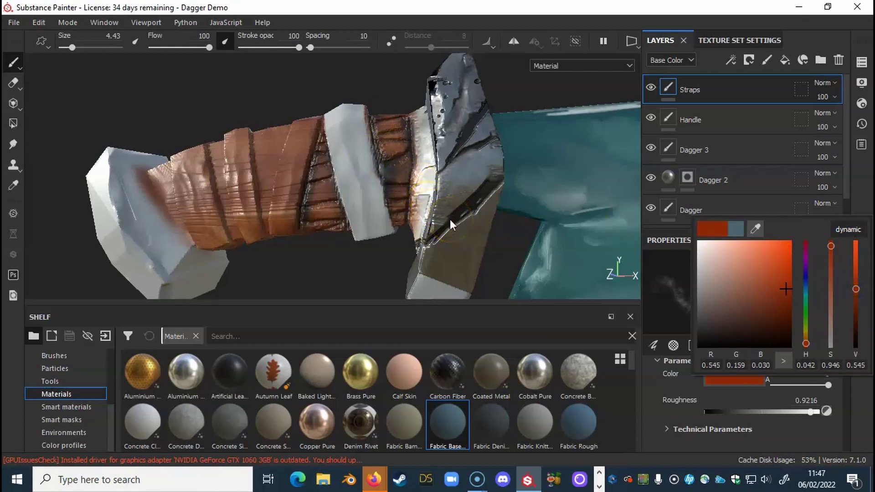
# Paint a first coat of red fabric down the front of the bare wrap nearest the crossguard.
pyautogui.keyDown('alt'); pyautogui.moveTo(402, 179); pyautogui.dragTo(398, 181); pyautogui.keyUp('alt')
pyautogui.moveTo(347, 132); pyautogui.dragTo(356, 187)
pyautogui.moveTo(363, 228)
pyautogui.mouseDown()
pyautogui.moveTo(336, 133)
pyautogui.moveTo(355, 178)
pyautogui.moveTo(355, 150)
pyautogui.mouseUp()
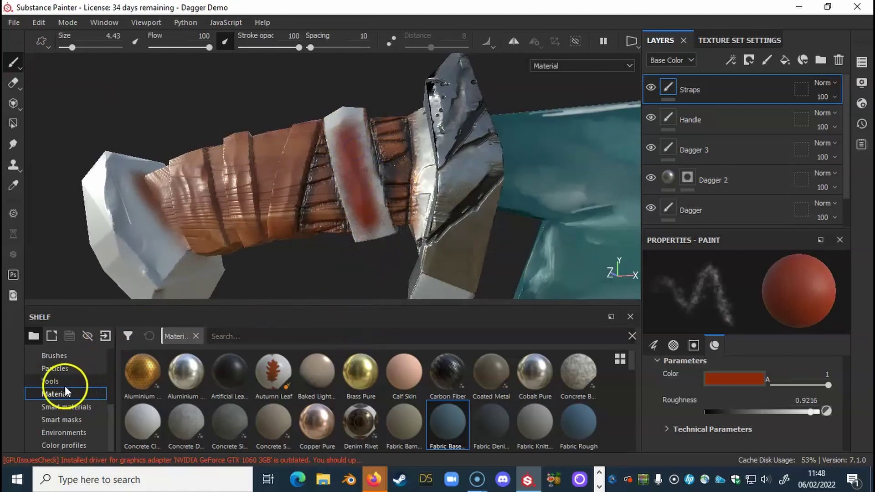
# Switch to the Archive Inker brush and fill the upper front of the same wrap with solid red.
pyautogui.click(59, 358)
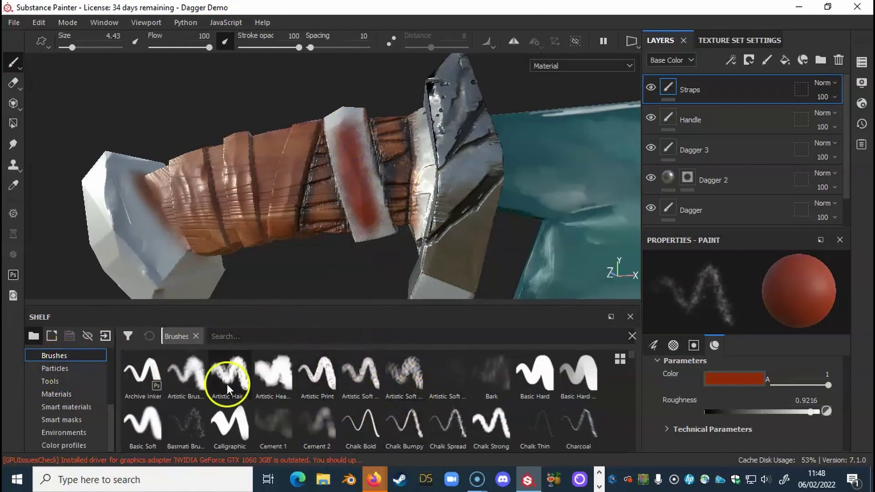
pyautogui.click(136, 378)
pyautogui.moveTo(312, 160)
pyautogui.mouseDown()
pyautogui.moveTo(346, 144)
pyautogui.moveTo(361, 207)
pyautogui.mouseUp()
pyautogui.moveTo(346, 146)
pyautogui.keyDown('alt'); pyautogui.mouseDown()
pyautogui.moveTo(388, 224)
pyautogui.moveTo(332, 94)
pyautogui.moveTo(342, 157)
pyautogui.moveTo(319, 137)
pyautogui.mouseUp(); pyautogui.keyUp('alt')
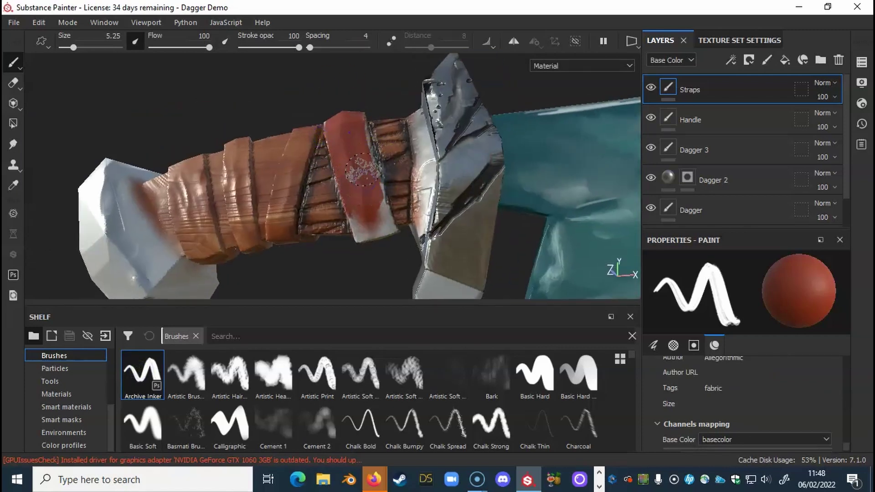
# Reduce the brush size to 0.74 and fill the wrap's remaining front area and edges with red.
pyautogui.rightClick(436, 237)
pyautogui.moveTo(427, 247)
pyautogui.mouseDown()
pyautogui.moveTo(392, 247)
pyautogui.moveTo(403, 248)
pyautogui.mouseUp()
pyautogui.moveTo(354, 207)
pyautogui.mouseDown()
pyautogui.moveTo(357, 220)
pyautogui.moveTo(353, 212)
pyautogui.mouseUp()
pyautogui.moveTo(360, 243)
pyautogui.mouseDown()
pyautogui.moveTo(371, 240)
pyautogui.moveTo(377, 207)
pyautogui.moveTo(391, 242)
pyautogui.mouseUp()
pyautogui.keyDown('alt'); pyautogui.moveTo(420, 166); pyautogui.dragTo(385, 205); pyautogui.keyUp('alt')
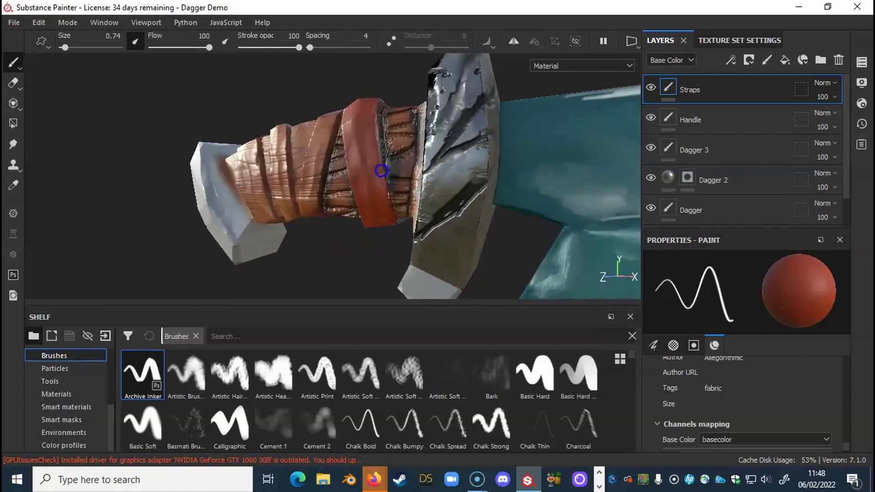
# Paint the unpainted edges and other sides of the wrap red, working around the handle.
pyautogui.keyDown('alt'); pyautogui.moveTo(377, 138); pyautogui.dragTo(394, 204); pyautogui.keyUp('alt')
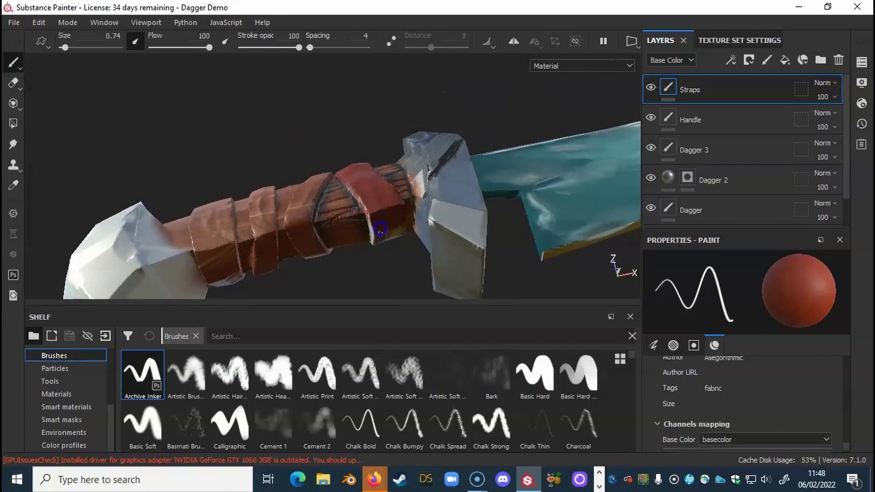
pyautogui.moveTo(350, 166)
pyautogui.keyDown('alt'); pyautogui.mouseDown()
pyautogui.moveTo(449, 191)
pyautogui.moveTo(332, 195)
pyautogui.moveTo(377, 228)
pyautogui.moveTo(354, 242)
pyautogui.moveTo(363, 240)
pyautogui.mouseUp(); pyautogui.keyUp('alt')
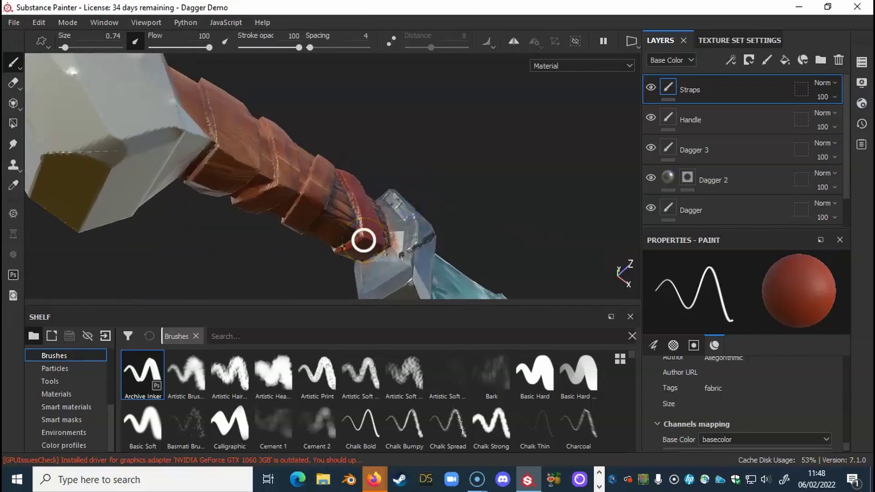
pyautogui.moveTo(404, 190)
pyautogui.keyDown('alt'); pyautogui.mouseDown()
pyautogui.moveTo(308, 287)
pyautogui.moveTo(412, 192)
pyautogui.moveTo(337, 180)
pyautogui.moveTo(377, 199)
pyautogui.moveTo(309, 165)
pyautogui.moveTo(316, 201)
pyautogui.moveTo(368, 171)
pyautogui.moveTo(371, 179)
pyautogui.mouseUp(); pyautogui.keyUp('alt')
pyautogui.moveTo(340, 190); pyautogui.dragTo(336, 180)
pyautogui.moveTo(335, 180)
pyautogui.mouseDown()
pyautogui.moveTo(343, 221)
pyautogui.moveTo(334, 175)
pyautogui.mouseUp()
pyautogui.keyDown('alt'); pyautogui.moveTo(379, 225); pyautogui.dragTo(294, 196); pyautogui.keyUp('alt')
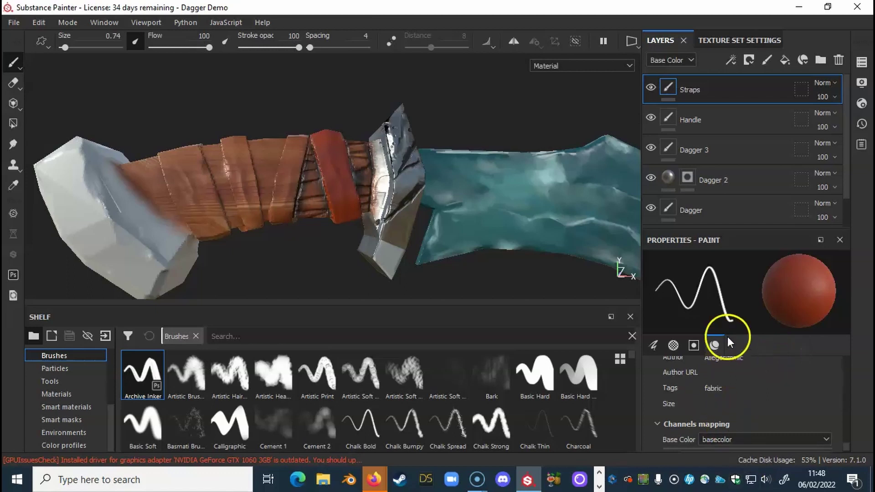
# Set the fabric color to a lighter orange-brown, RGB 0.653, 0.350, 0.249, and paint thin highlight streaks along the wrap's front.
pyautogui.scroll(-5, 742, 416)
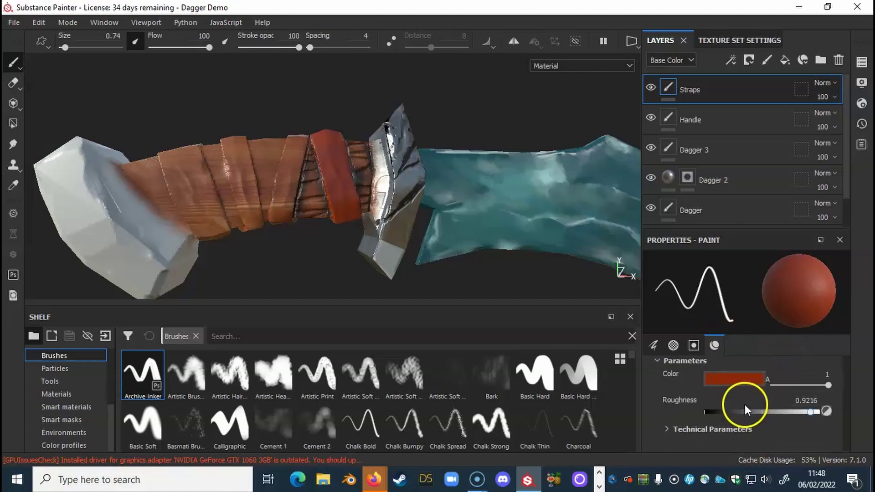
pyautogui.click(745, 380)
pyautogui.moveTo(788, 297); pyautogui.dragTo(756, 283)
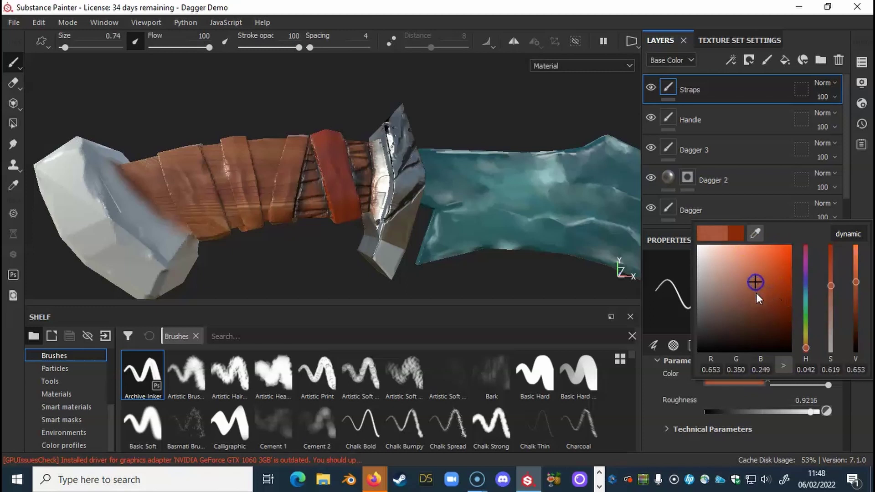
pyautogui.click(519, 267)
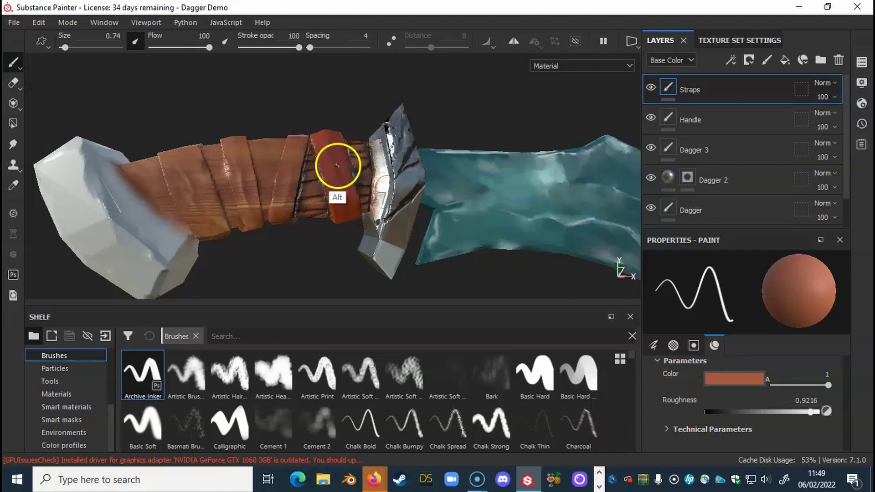
pyautogui.keyDown('alt'); pyautogui.moveTo(336, 166); pyautogui.dragTo(336, 166); pyautogui.keyUp('alt')
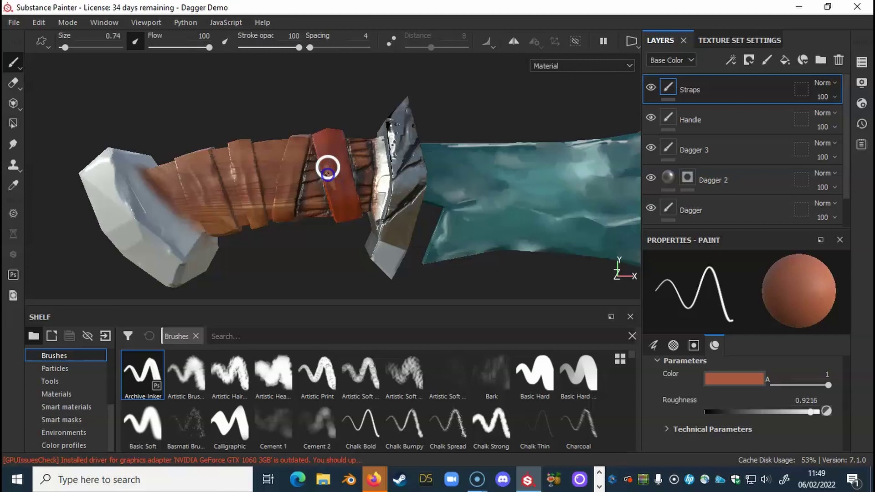
pyautogui.moveTo(337, 204)
pyautogui.mouseDown()
pyautogui.moveTo(347, 131)
pyautogui.moveTo(339, 163)
pyautogui.moveTo(332, 133)
pyautogui.moveTo(324, 152)
pyautogui.mouseUp()
pyautogui.click(340, 219)
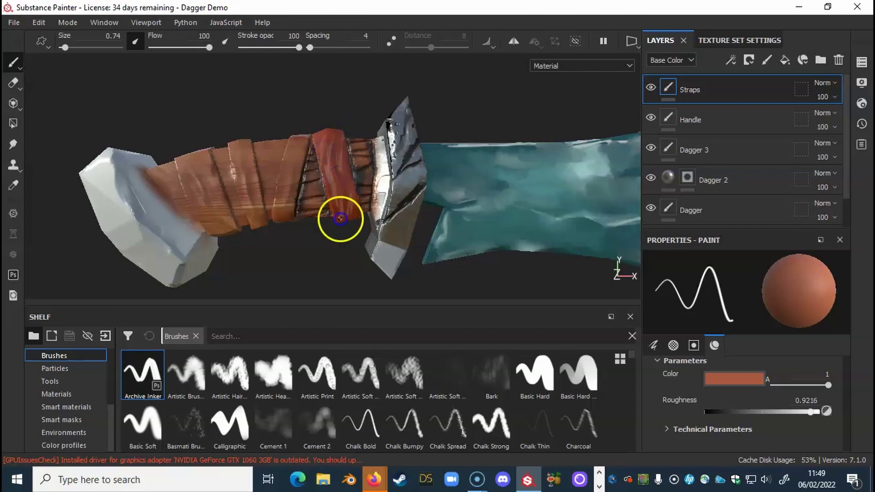
# Blend the highlight streaks on the wrap's front with the Smudge tool, using the Basic Soft brush at size 3.17.
pyautogui.click(13, 144)
pyautogui.moveTo(386, 224)
pyautogui.mouseDown()
pyautogui.moveTo(332, 201)
pyautogui.moveTo(355, 208)
pyautogui.mouseUp()
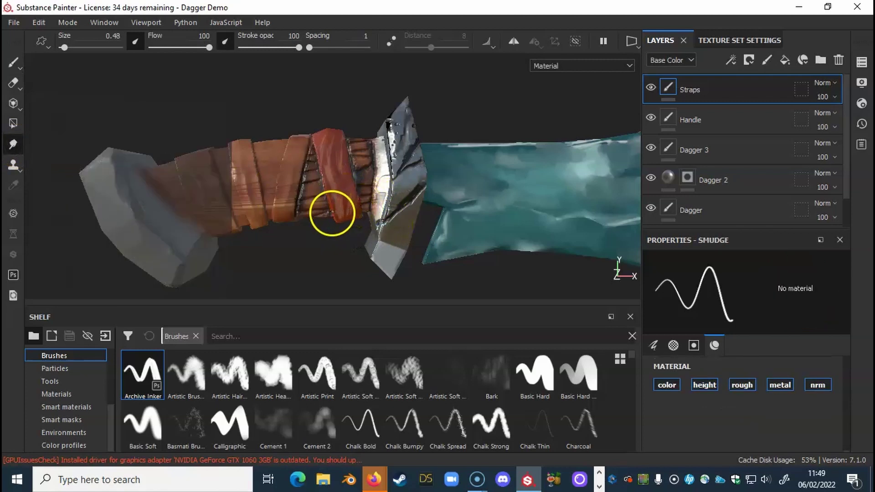
pyautogui.click(141, 424)
pyautogui.keyDown('alt'); pyautogui.moveTo(382, 207); pyautogui.dragTo(713, 178, button='right'); pyautogui.keyUp('alt')
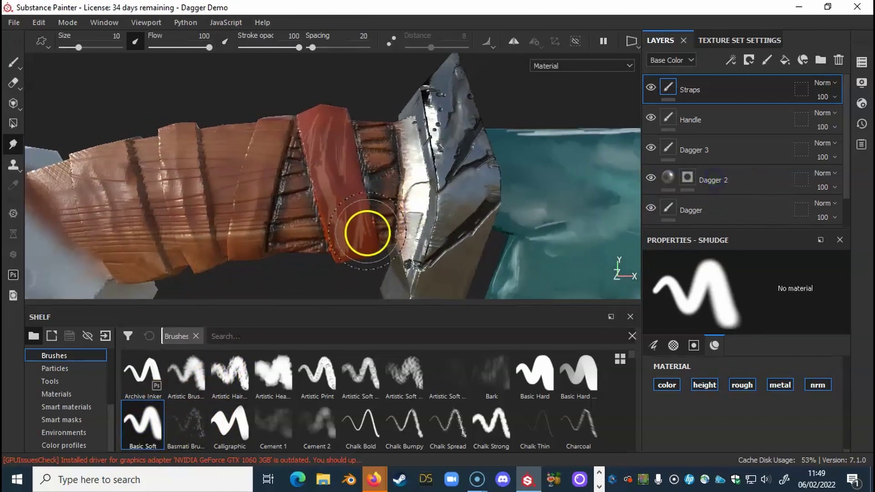
pyautogui.keyDown('ctrl'); pyautogui.moveTo(364, 221); pyautogui.dragTo(321, 225, button='right'); pyautogui.keyUp('ctrl')
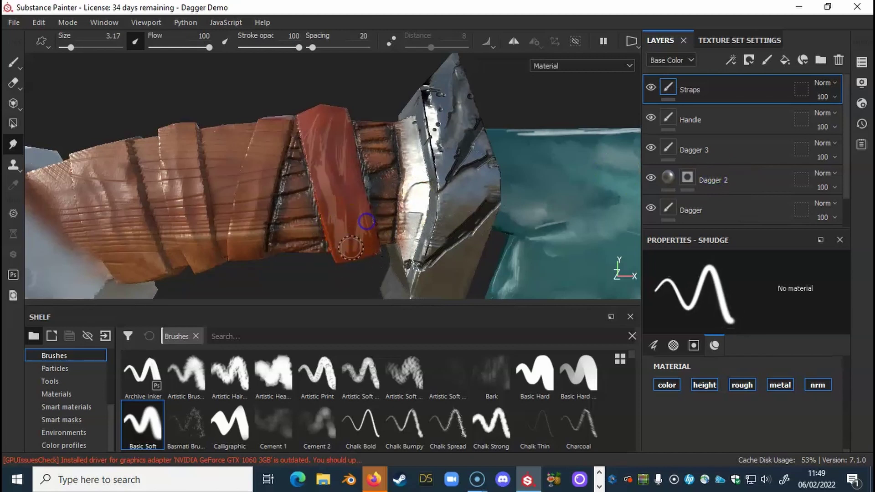
pyautogui.moveTo(337, 246)
pyautogui.mouseDown()
pyautogui.moveTo(361, 250)
pyautogui.moveTo(360, 233)
pyautogui.moveTo(336, 229)
pyautogui.moveTo(341, 199)
pyautogui.mouseUp()
# Reduce the Smudge brush size to 0.37 and smudge the paint along the red wrap's edge.
pyautogui.rightClick(339, 225)
pyautogui.rightClick(353, 204)
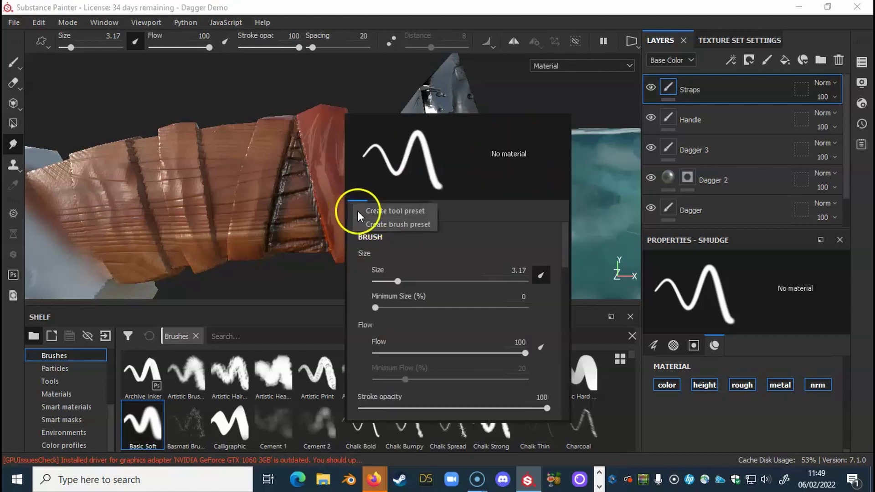
pyautogui.moveTo(401, 277); pyautogui.dragTo(382, 280)
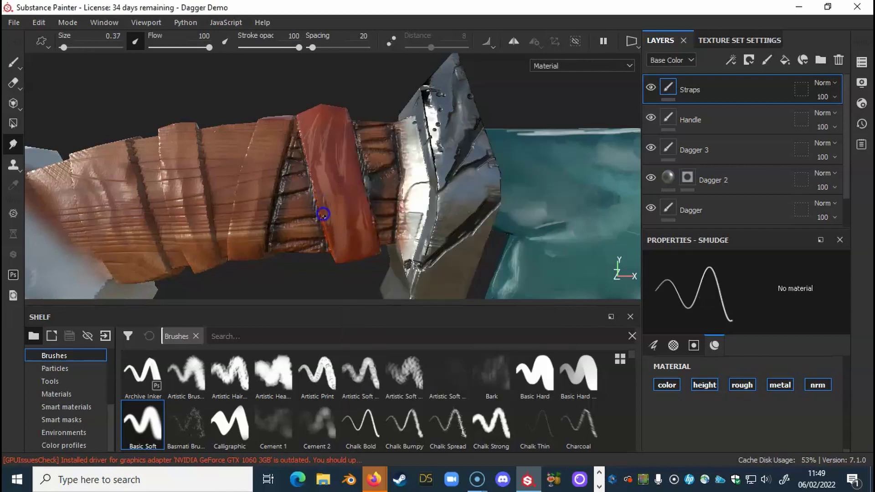
pyautogui.moveTo(321, 197); pyautogui.dragTo(318, 198)
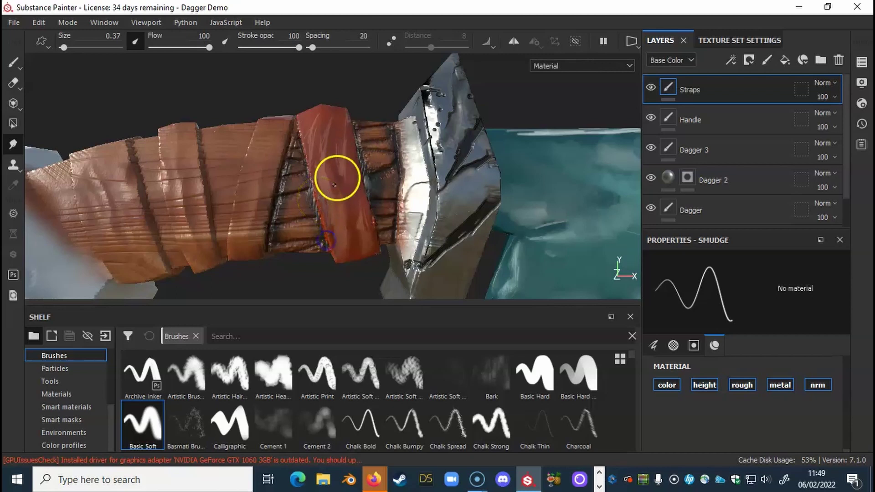
# Set the Smudge brush size to 0.89 and blend the highlight streaks on the upper front of the red wrap.
pyautogui.rightClick(342, 152)
pyautogui.click(370, 235)
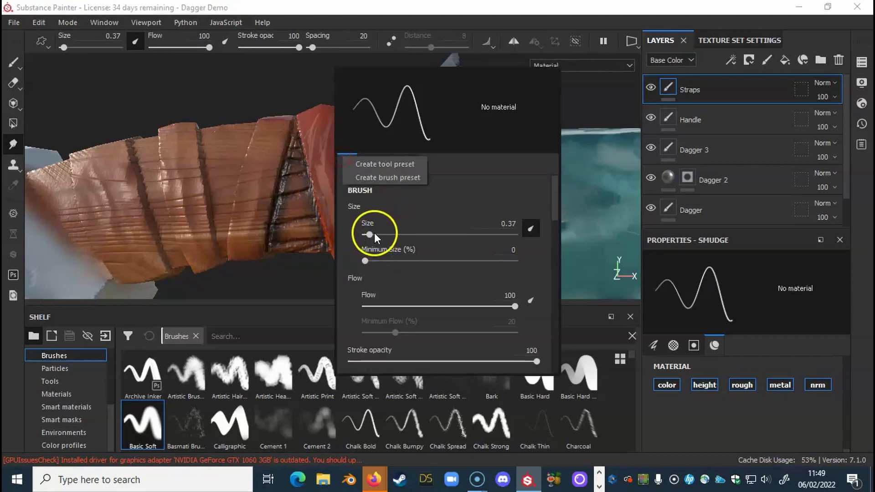
pyautogui.moveTo(374, 235); pyautogui.dragTo(375, 236)
pyautogui.moveTo(306, 135)
pyautogui.mouseDown()
pyautogui.moveTo(333, 166)
pyautogui.moveTo(342, 137)
pyautogui.moveTo(337, 158)
pyautogui.mouseUp()
pyautogui.moveTo(346, 124); pyautogui.dragTo(346, 192)
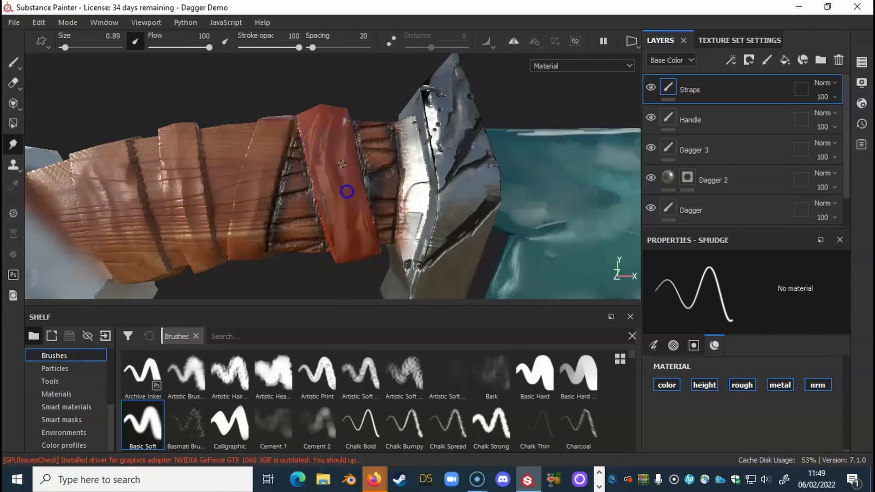
pyautogui.moveTo(337, 130); pyautogui.dragTo(321, 144)
pyautogui.moveTo(331, 114); pyautogui.dragTo(318, 164)
pyautogui.moveTo(306, 121)
pyautogui.mouseDown()
pyautogui.moveTo(363, 169)
pyautogui.moveTo(350, 185)
pyautogui.moveTo(387, 200)
pyautogui.moveTo(319, 196)
pyautogui.moveTo(318, 152)
pyautogui.moveTo(425, 188)
pyautogui.moveTo(417, 210)
pyautogui.moveTo(220, 162)
pyautogui.mouseUp()
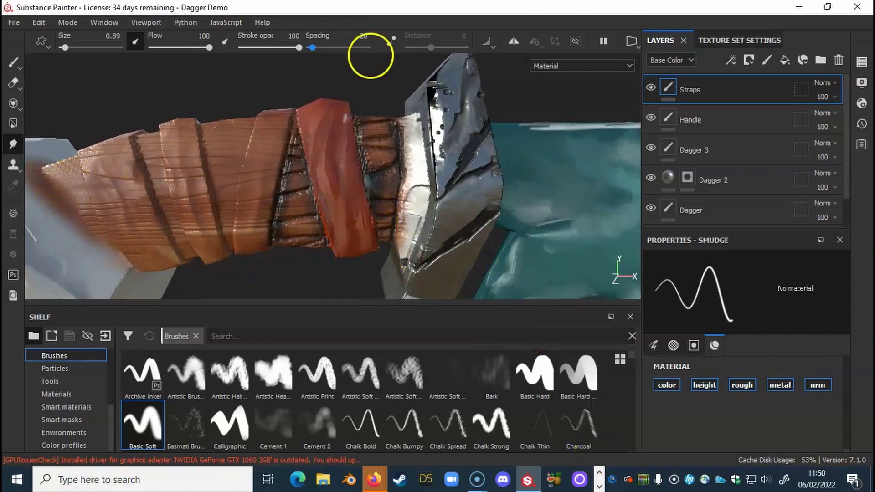
# Return to the Paint tool, set the fabric color to pale pink, RGB 0.826, 0.658, 0.601, and add small highlights on the wrap's front.
pyautogui.scroll(3, 729, 389)
pyautogui.scroll(4, 728, 387)
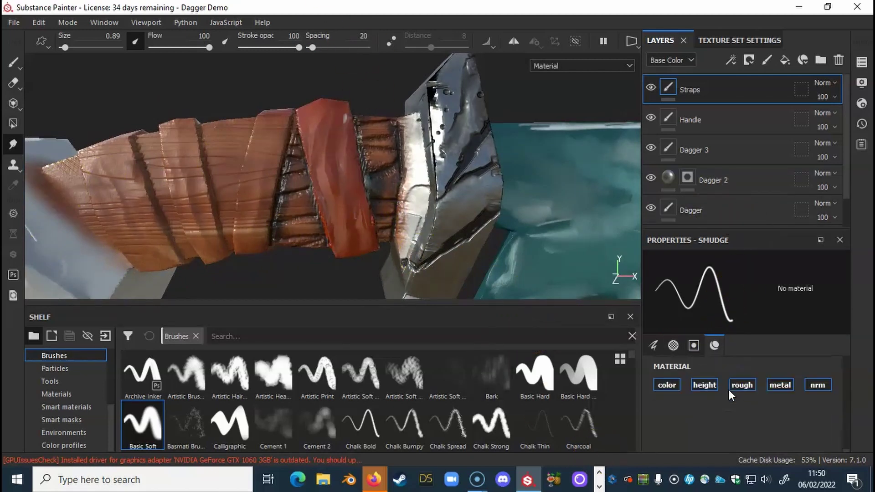
pyautogui.scroll(-5, 729, 392)
pyautogui.scroll(6, 729, 392)
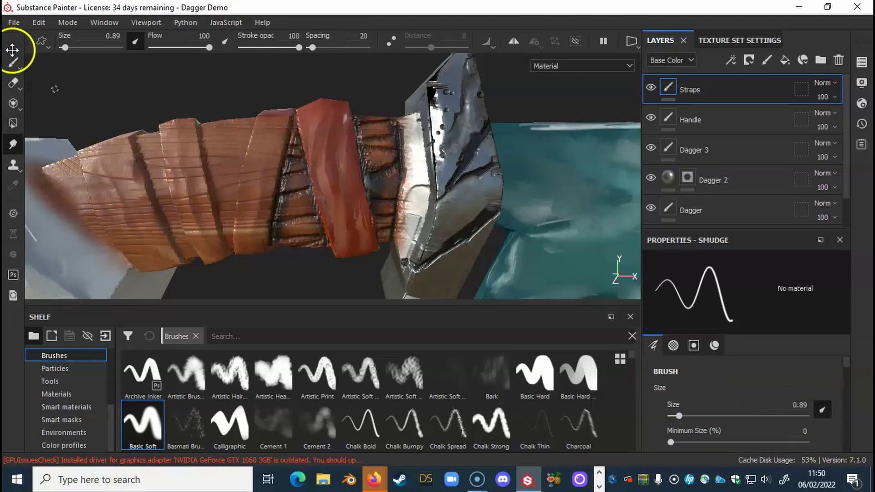
pyautogui.click(13, 63)
pyautogui.scroll(-10, 775, 403)
pyautogui.scroll(-10, 773, 412)
pyautogui.scroll(-3, 736, 391)
pyautogui.click(733, 381)
pyautogui.moveTo(756, 282); pyautogui.dragTo(722, 264)
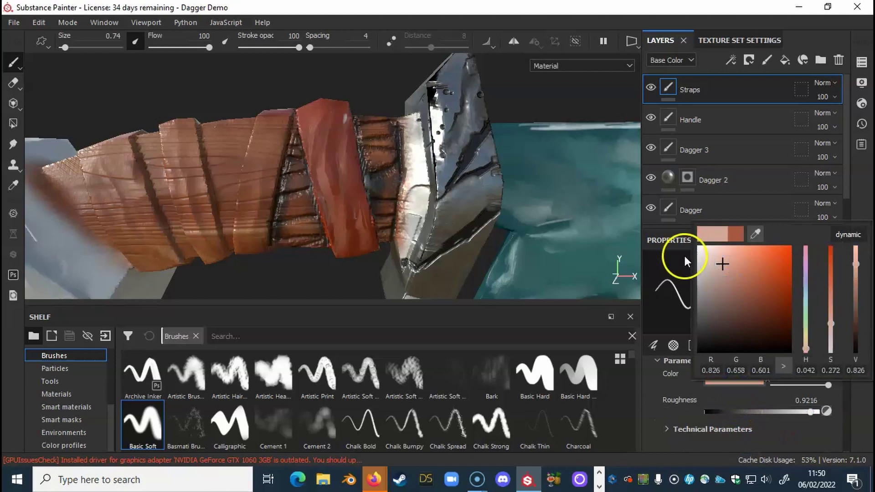
pyautogui.click(313, 153)
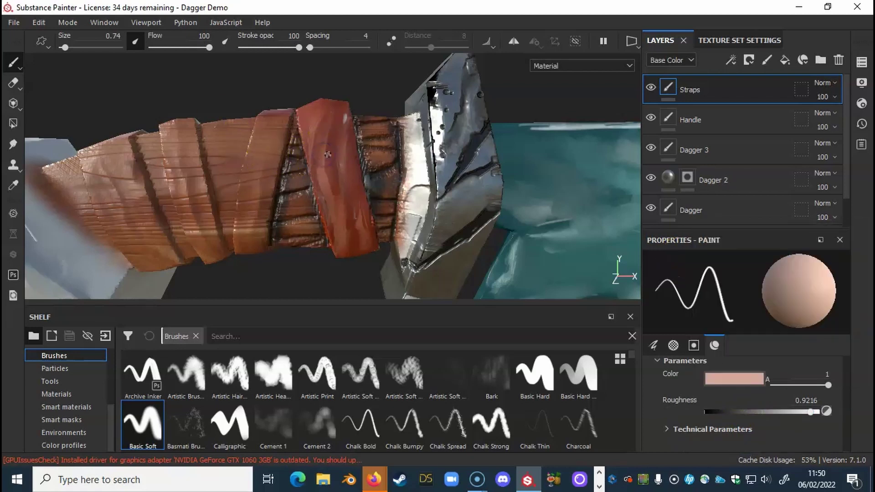
pyautogui.moveTo(330, 150)
pyautogui.mouseDown()
pyautogui.moveTo(348, 157)
pyautogui.moveTo(348, 142)
pyautogui.moveTo(318, 130)
pyautogui.moveTo(316, 141)
pyautogui.moveTo(336, 115)
pyautogui.moveTo(326, 150)
pyautogui.mouseUp()
pyautogui.keyDown('alt'); pyautogui.moveTo(353, 234); pyautogui.dragTo(348, 246); pyautogui.keyUp('alt')
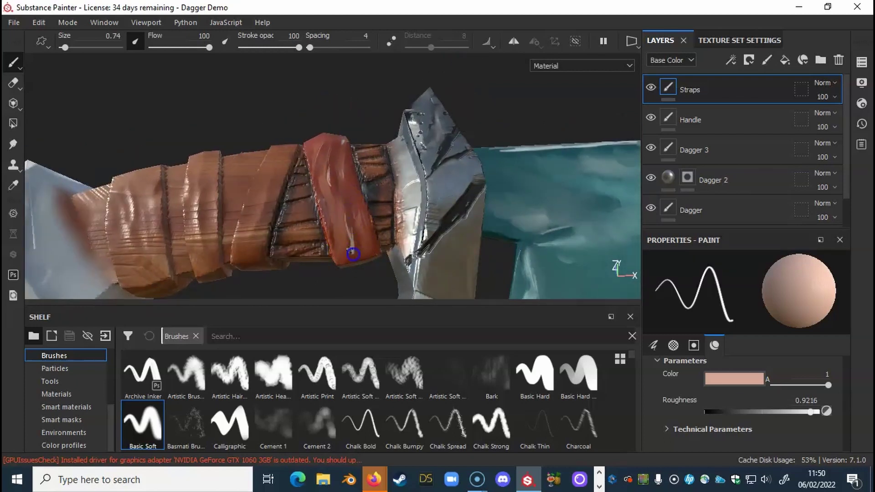
# Blend the pale pink highlights into the red wrap with the Smudge tool.
pyautogui.click(14, 145)
pyautogui.moveTo(357, 247)
pyautogui.mouseDown()
pyautogui.moveTo(345, 224)
pyautogui.moveTo(349, 259)
pyautogui.mouseUp()
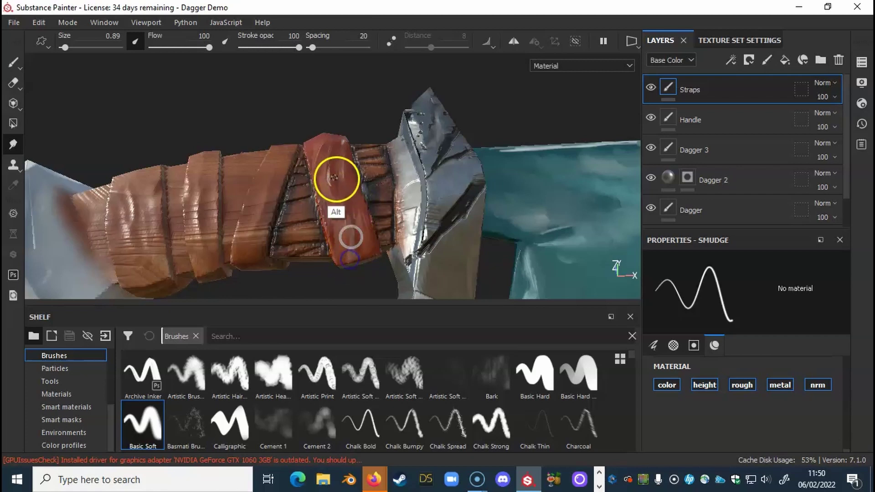
pyautogui.keyDown('alt'); pyautogui.moveTo(336, 179); pyautogui.dragTo(332, 189); pyautogui.keyUp('alt')
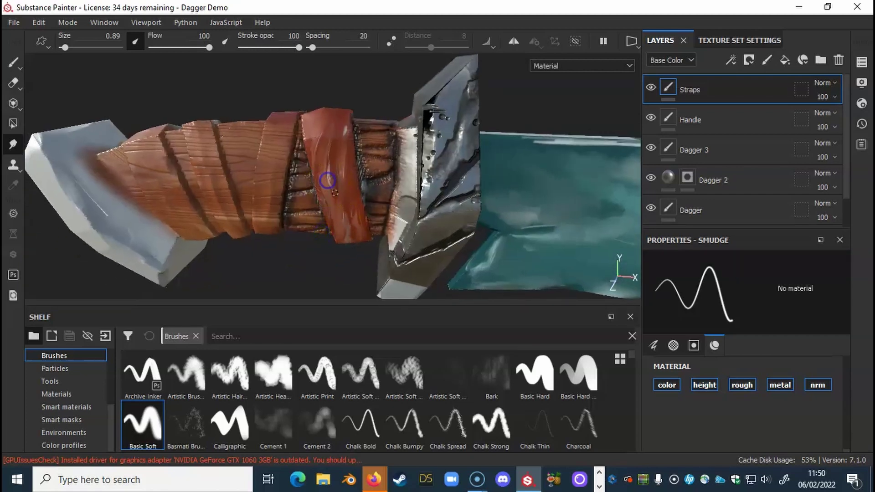
pyautogui.keyDown('alt'); pyautogui.moveTo(329, 179); pyautogui.dragTo(348, 133); pyautogui.keyUp('alt')
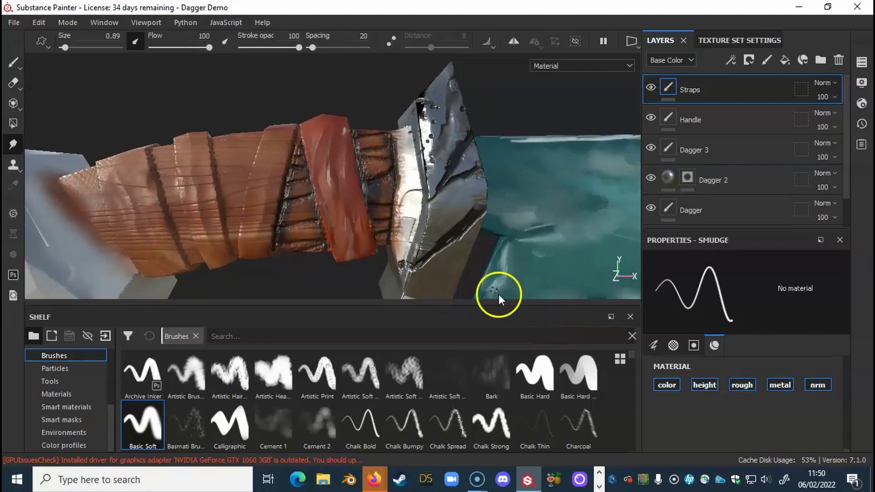
# Set the paint color to dark brown, RGB 0.251, 0.116, 0.070, add shadow touches on the wrap's front, and blend them with the Smudge tool.
pyautogui.scroll(2, 700, 391)
pyautogui.scroll(6, 704, 392)
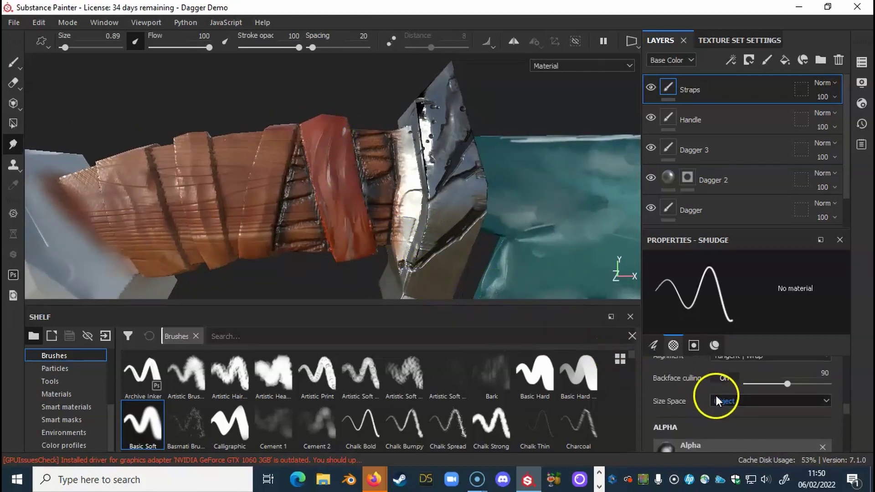
pyautogui.click(13, 62)
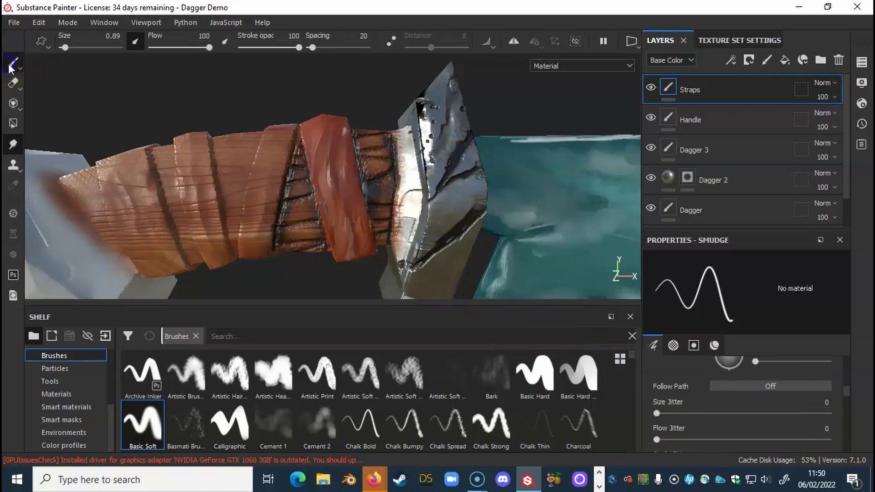
pyautogui.scroll(1, 710, 405)
pyautogui.scroll(-10, 724, 389)
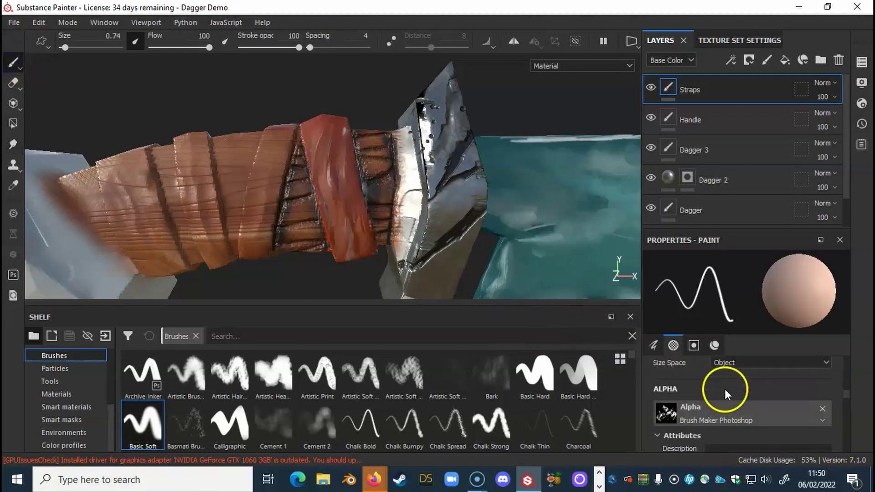
pyautogui.scroll(-5, 729, 394)
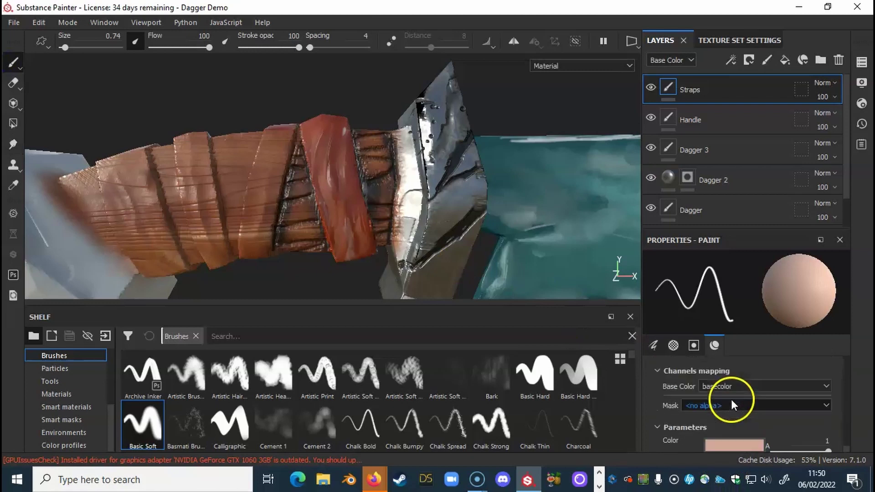
pyautogui.click(735, 400)
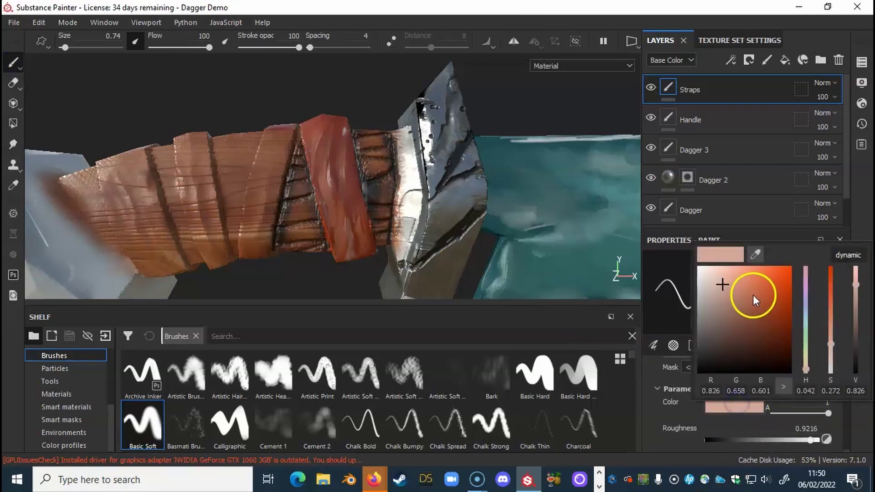
pyautogui.moveTo(722, 283); pyautogui.dragTo(764, 345)
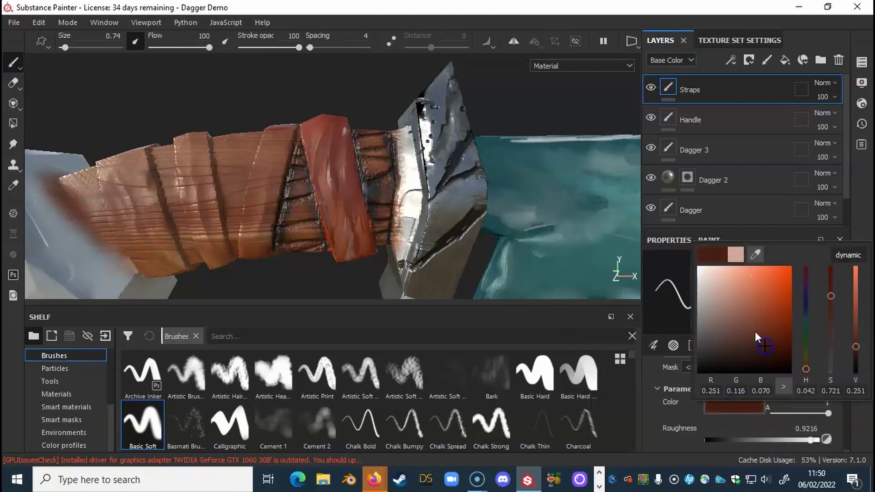
pyautogui.click(341, 154)
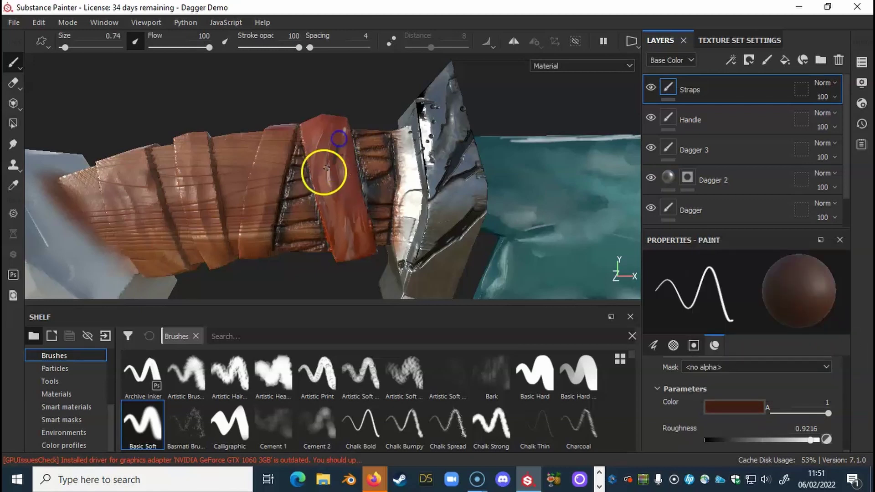
pyautogui.click(13, 144)
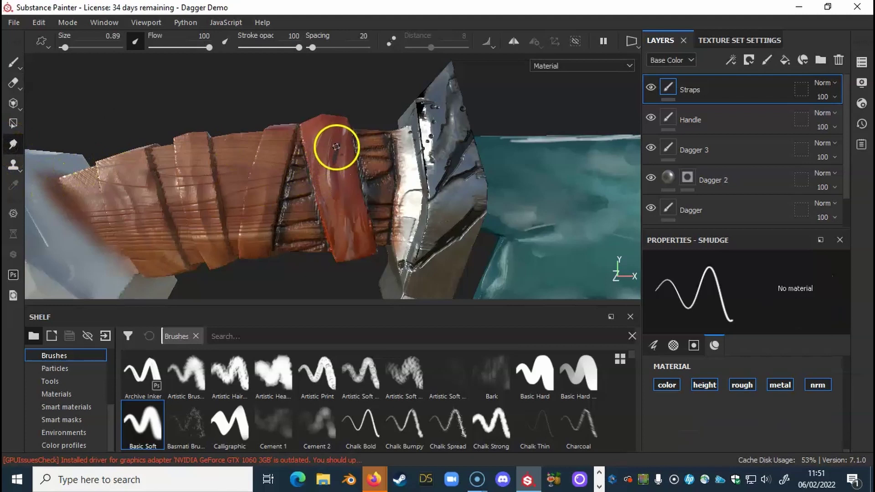
pyautogui.moveTo(338, 138)
pyautogui.mouseDown()
pyautogui.moveTo(333, 163)
pyautogui.moveTo(338, 152)
pyautogui.mouseUp()
# Examine the whole dagger from several angles, checking the handle, guard and the light cracks on the blade.
pyautogui.moveTo(363, 185)
pyautogui.keyDown('alt'); pyautogui.mouseDown()
pyautogui.moveTo(266, 180)
pyautogui.moveTo(377, 189)
pyautogui.mouseUp(); pyautogui.keyUp('alt')
pyautogui.moveTo(404, 196)
pyautogui.keyDown('alt'); pyautogui.mouseDown(button='right')
pyautogui.moveTo(453, 221)
pyautogui.moveTo(180, 194)
pyautogui.mouseUp(button='right'); pyautogui.keyUp('alt')
pyautogui.moveTo(432, 194); pyautogui.dragTo(246, 185)
pyautogui.keyDown('alt'); pyautogui.moveTo(485, 197); pyautogui.dragTo(311, 183, button='right'); pyautogui.keyUp('alt')
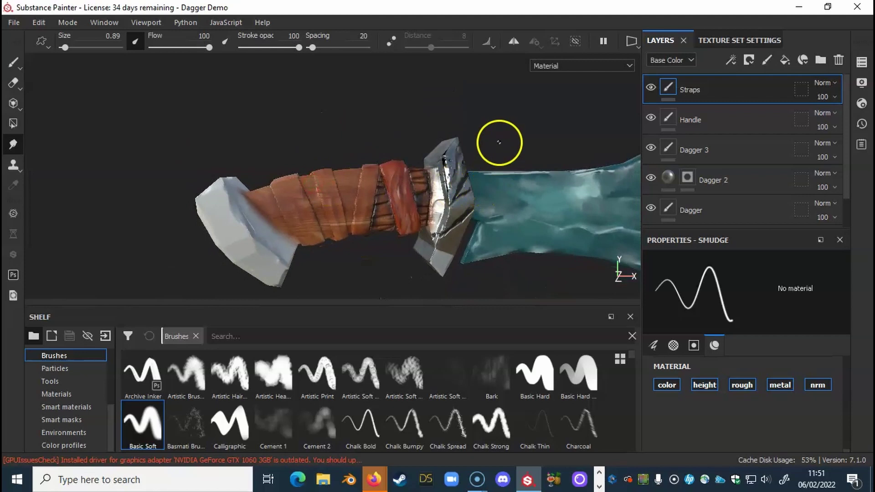
pyautogui.keyDown('alt'); pyautogui.moveTo(502, 139); pyautogui.dragTo(351, 129, button='middle'); pyautogui.keyUp('alt')
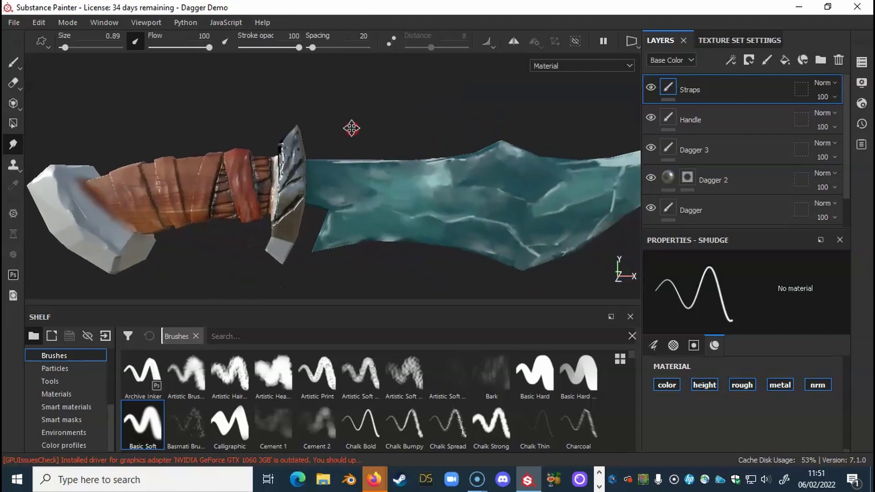
pyautogui.moveTo(521, 193)
pyautogui.keyDown('alt'); pyautogui.mouseDown()
pyautogui.moveTo(361, 160)
pyautogui.moveTo(406, 156)
pyautogui.moveTo(451, 198)
pyautogui.moveTo(529, 157)
pyautogui.moveTo(531, 215)
pyautogui.moveTo(511, 230)
pyautogui.moveTo(363, 166)
pyautogui.moveTo(484, 168)
pyautogui.moveTo(552, 201)
pyautogui.moveTo(424, 224)
pyautogui.moveTo(396, 201)
pyautogui.moveTo(355, 215)
pyautogui.moveTo(384, 237)
pyautogui.moveTo(506, 244)
pyautogui.moveTo(550, 262)
pyautogui.moveTo(478, 211)
pyautogui.moveTo(307, 206)
pyautogui.moveTo(409, 186)
pyautogui.moveTo(330, 192)
pyautogui.moveTo(248, 227)
pyautogui.moveTo(293, 233)
pyautogui.mouseUp(); pyautogui.keyUp('alt')
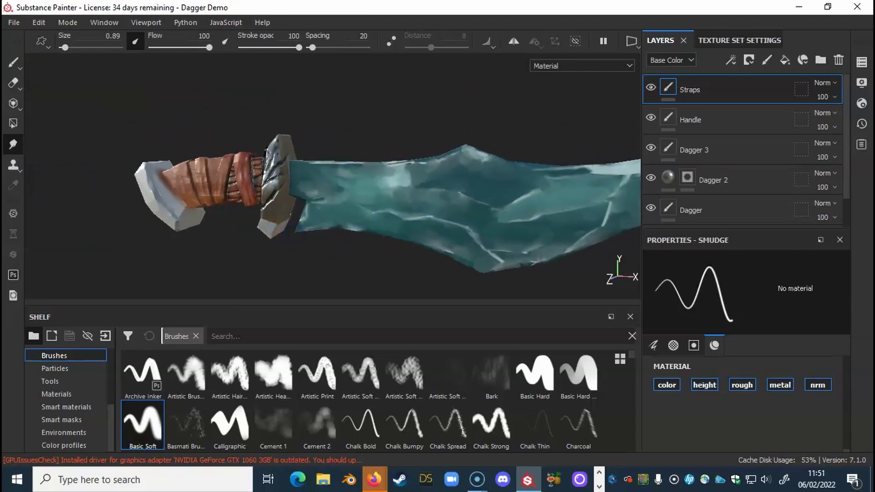
pyautogui.moveTo(318, 203)
pyautogui.keyDown('alt'); pyautogui.mouseDown()
pyautogui.moveTo(302, 188)
pyautogui.moveTo(328, 190)
pyautogui.moveTo(314, 196)
pyautogui.moveTo(328, 198)
pyautogui.moveTo(351, 160)
pyautogui.moveTo(347, 207)
pyautogui.mouseUp(); pyautogui.keyUp('alt')
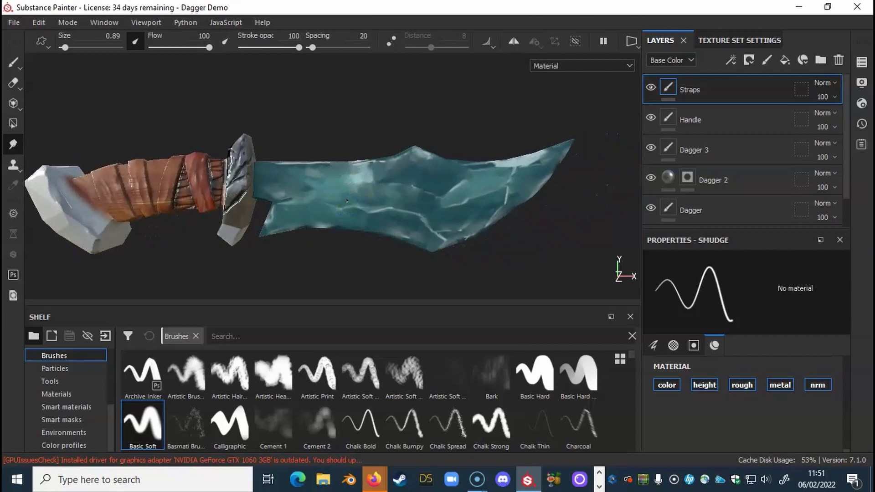
pyautogui.keyDown('alt'); pyautogui.moveTo(346, 206); pyautogui.dragTo(250, 205); pyautogui.keyUp('alt')
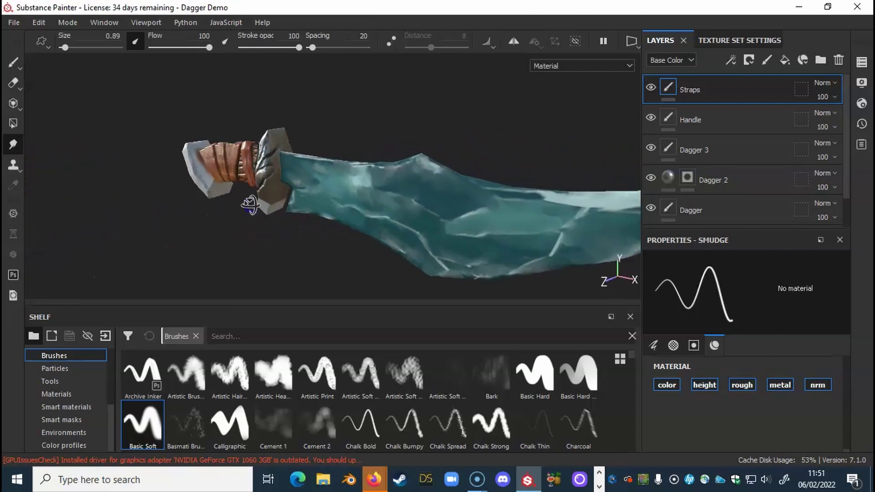
pyautogui.moveTo(316, 201)
pyautogui.keyDown('alt'); pyautogui.mouseDown()
pyautogui.moveTo(344, 220)
pyautogui.moveTo(452, 201)
pyautogui.mouseUp(); pyautogui.keyUp('alt')
pyautogui.keyDown('alt'); pyautogui.moveTo(399, 204); pyautogui.dragTo(428, 208); pyautogui.keyUp('alt')
pyautogui.click(28, 464)
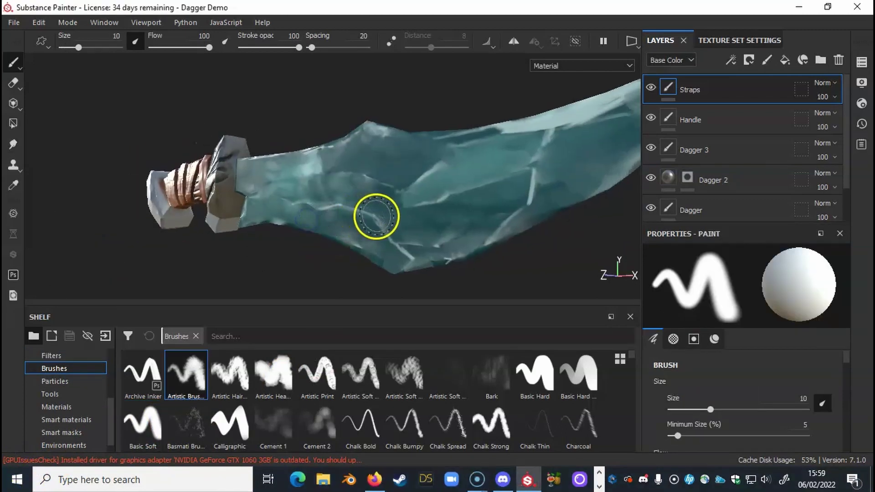
pyautogui.moveTo(390, 211)
pyautogui.keyDown('alt'); pyautogui.mouseDown()
pyautogui.moveTo(340, 227)
pyautogui.moveTo(321, 219)
pyautogui.moveTo(369, 220)
pyautogui.mouseUp(); pyautogui.keyUp('alt')
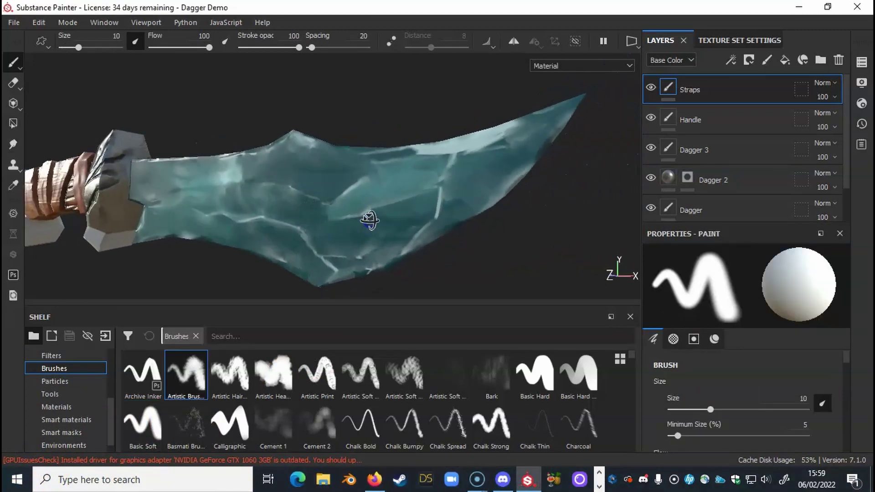
pyautogui.click(385, 221)
pyautogui.keyDown('alt'); pyautogui.moveTo(413, 199); pyautogui.dragTo(404, 211, button='middle'); pyautogui.keyUp('alt')
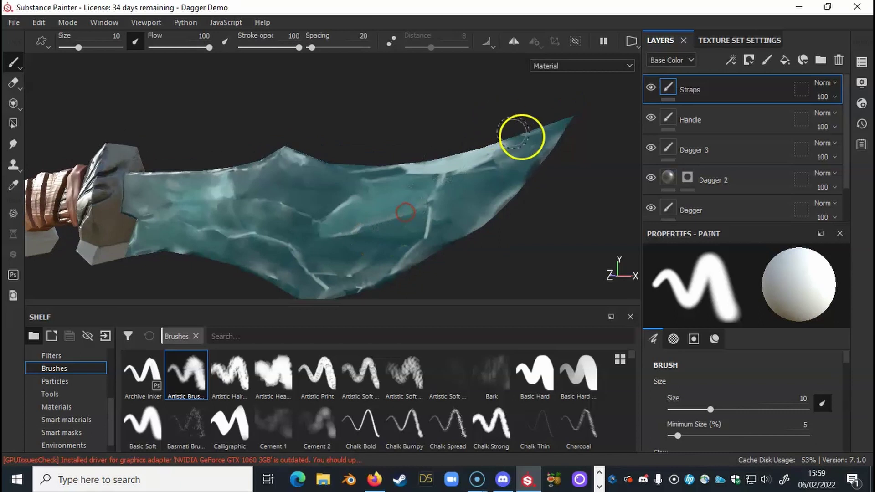
pyautogui.moveTo(502, 156)
pyautogui.mouseDown()
pyautogui.moveTo(511, 152)
pyautogui.moveTo(438, 181)
pyautogui.moveTo(354, 178)
pyautogui.moveTo(337, 197)
pyautogui.moveTo(332, 192)
pyautogui.moveTo(404, 196)
pyautogui.moveTo(420, 188)
pyautogui.moveTo(414, 203)
pyautogui.moveTo(430, 195)
pyautogui.moveTo(404, 218)
pyautogui.moveTo(465, 218)
pyautogui.mouseUp()
pyautogui.keyDown('alt'); pyautogui.moveTo(468, 219); pyautogui.dragTo(450, 220, button='middle'); pyautogui.keyUp('alt')
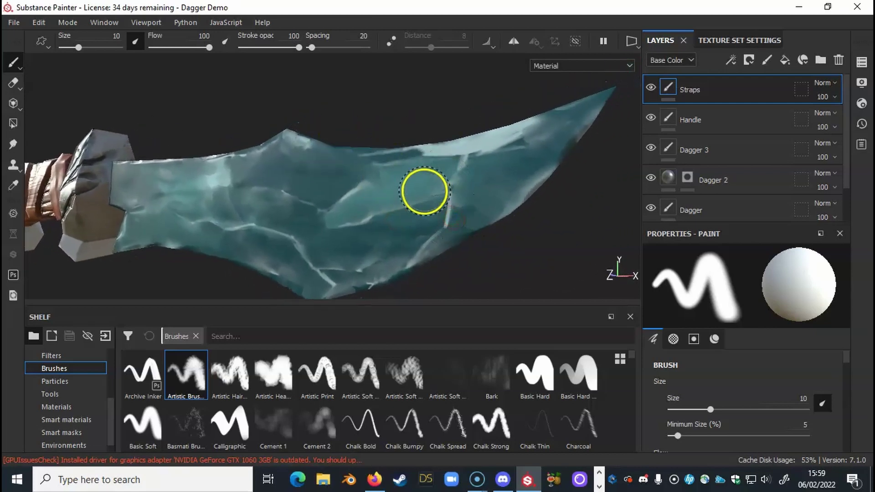
# Add an Emissive channel to the texture set and leave only the emissive channel active in the paint brush's material.
pyautogui.click(727, 39)
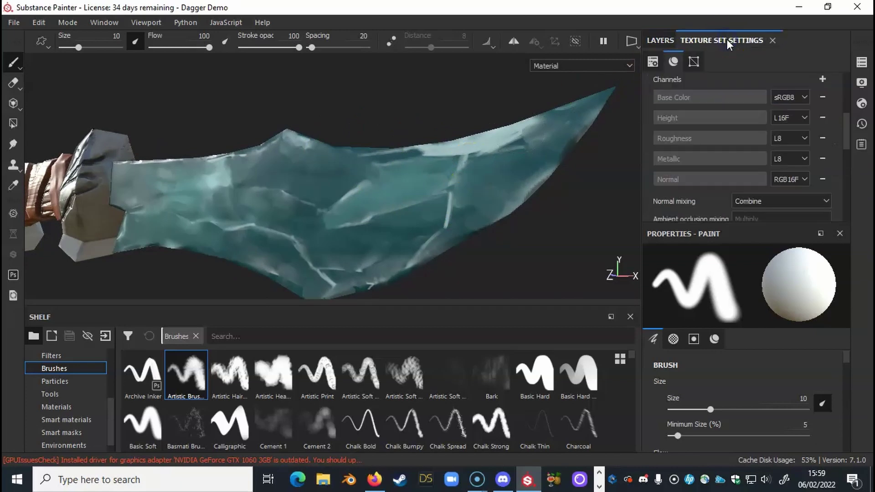
pyautogui.click(822, 79)
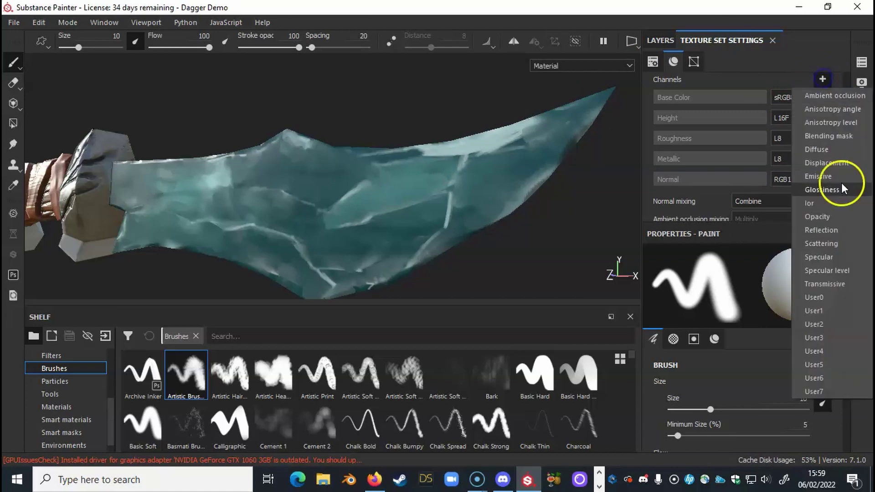
pyautogui.click(830, 176)
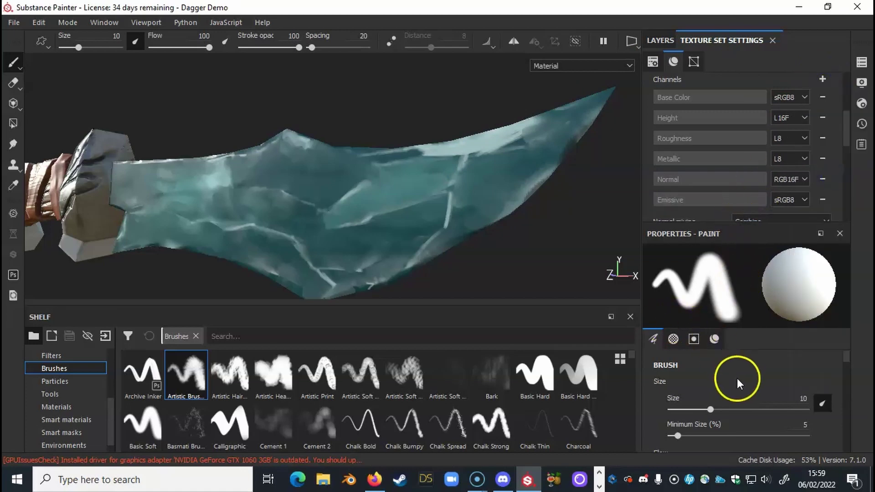
pyautogui.scroll(-10, 741, 386)
pyautogui.scroll(-2, 742, 387)
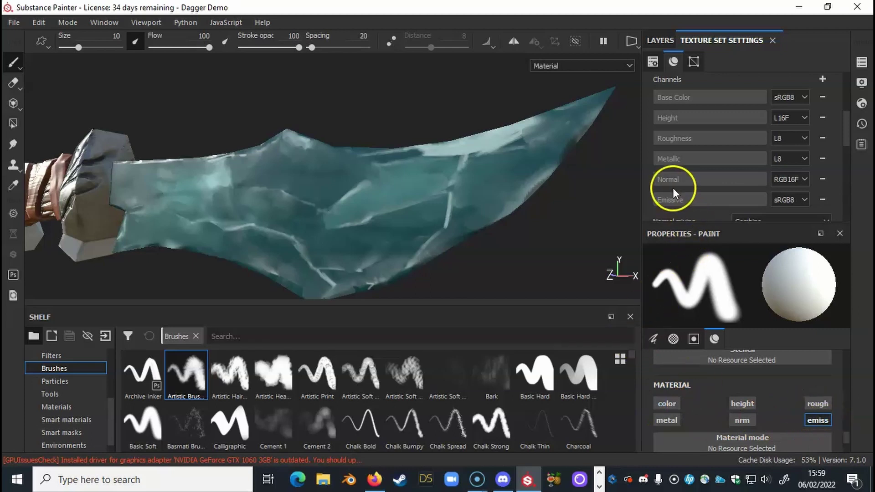
# Add a fill layer above the Straps layer and leave only its emissive channel active.
pyautogui.click(664, 40)
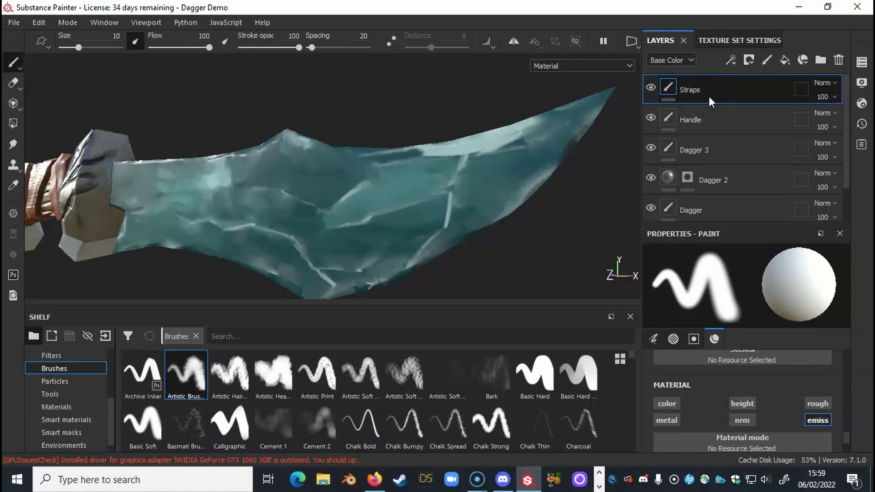
pyautogui.click(784, 61)
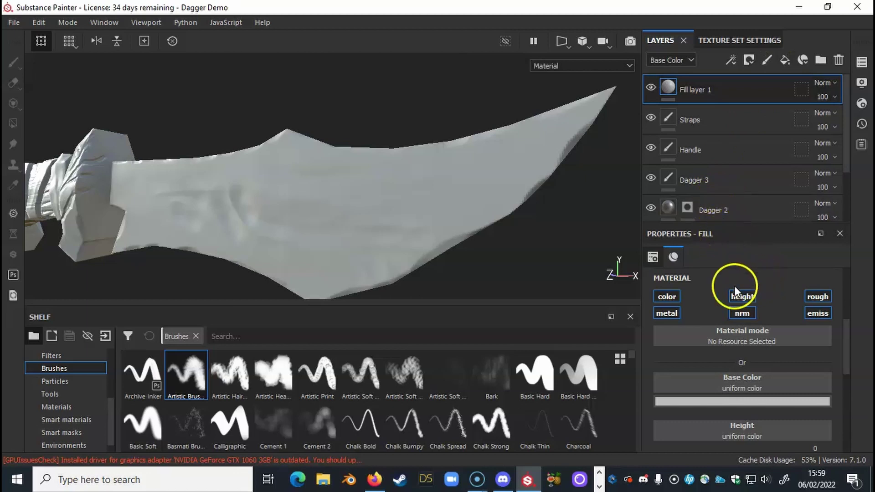
pyautogui.click(665, 296)
pyautogui.click(741, 296)
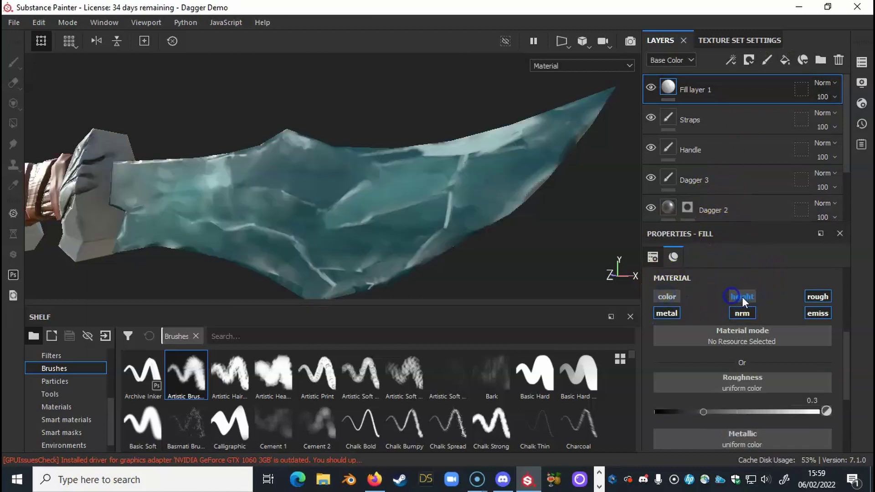
pyautogui.click(817, 296)
pyautogui.click(660, 312)
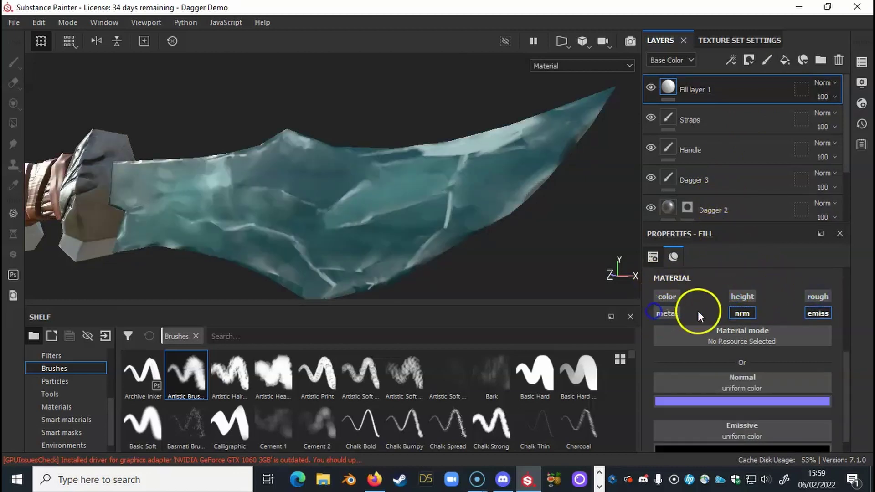
pyautogui.click(742, 313)
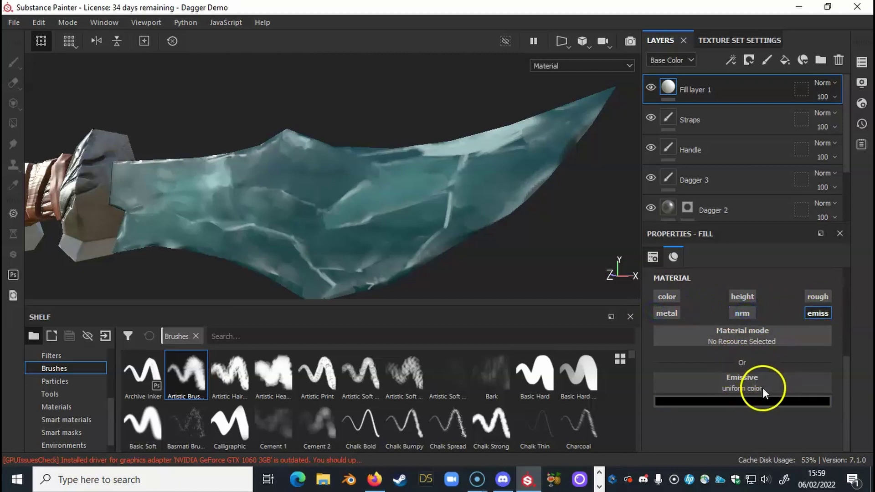
# Set the fill layer's emissive color to a medium teal.
pyautogui.click(734, 402)
pyautogui.moveTo(805, 371); pyautogui.dragTo(806, 312)
pyautogui.moveTo(830, 370); pyautogui.dragTo(831, 306)
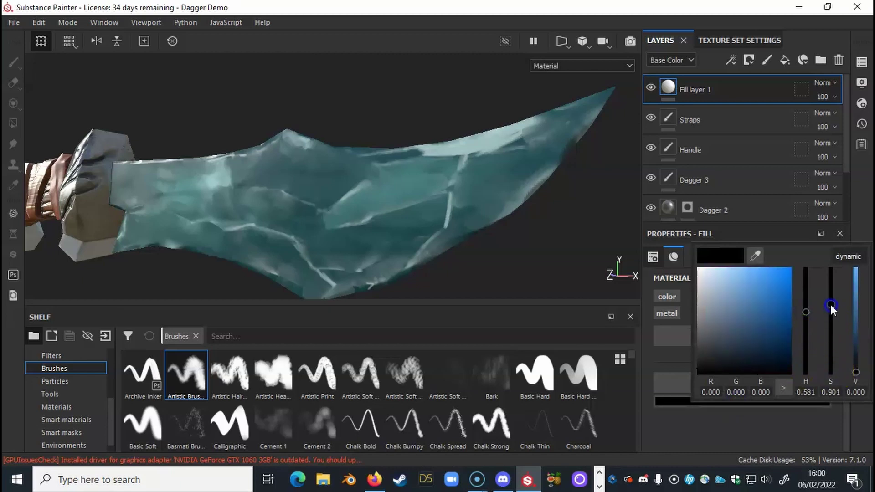
pyautogui.moveTo(852, 364); pyautogui.dragTo(855, 314)
pyautogui.click(830, 311)
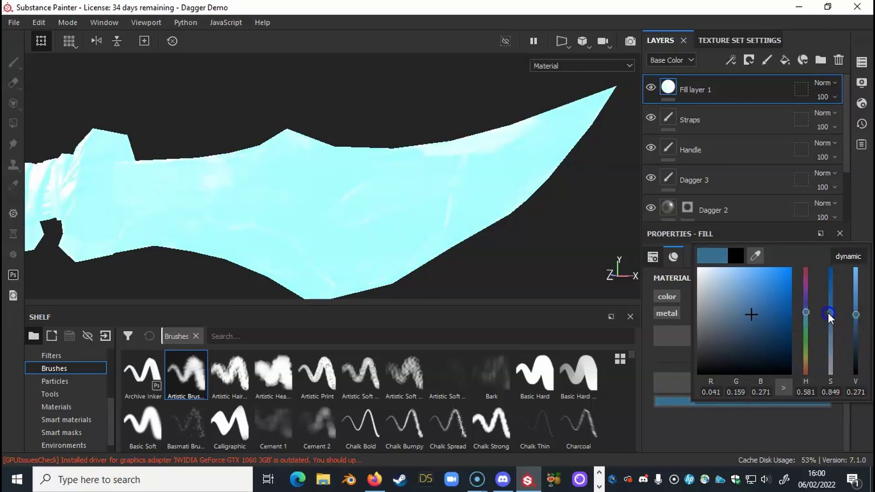
pyautogui.moveTo(802, 309)
pyautogui.mouseDown()
pyautogui.moveTo(804, 327)
pyautogui.moveTo(804, 319)
pyautogui.mouseUp()
pyautogui.moveTo(381, 211)
pyautogui.keyDown('alt'); pyautogui.mouseDown()
pyautogui.moveTo(515, 232)
pyautogui.moveTo(296, 187)
pyautogui.moveTo(400, 224)
pyautogui.moveTo(385, 218)
pyautogui.mouseUp(); pyautogui.keyUp('alt')
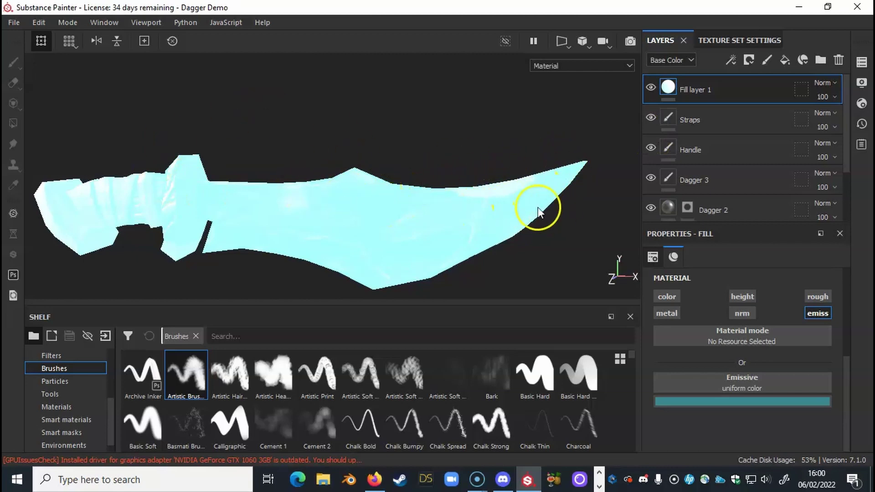
# Add a black mask to the emissive fill layer.
pyautogui.click(749, 61)
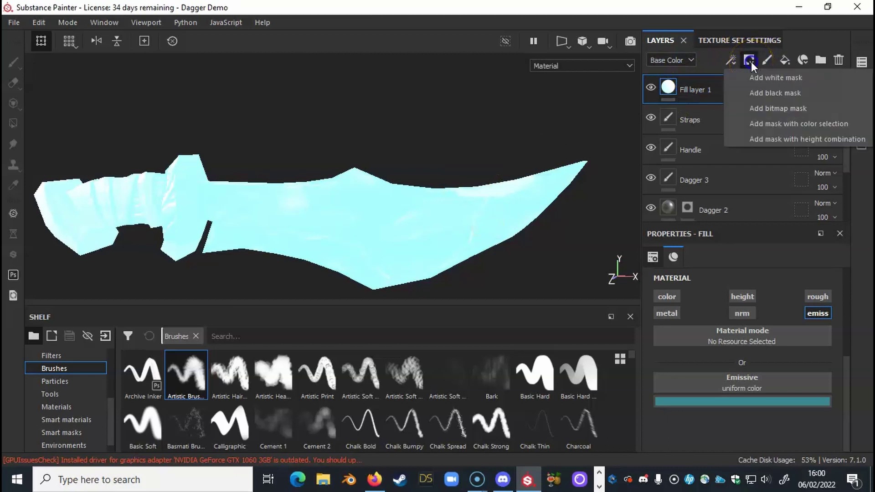
pyautogui.click(765, 97)
pyautogui.keyDown('alt'); pyautogui.moveTo(451, 193); pyautogui.dragTo(470, 164); pyautogui.keyUp('alt')
pyautogui.keyDown('alt'); pyautogui.moveTo(455, 209); pyautogui.dragTo(440, 207); pyautogui.keyUp('alt')
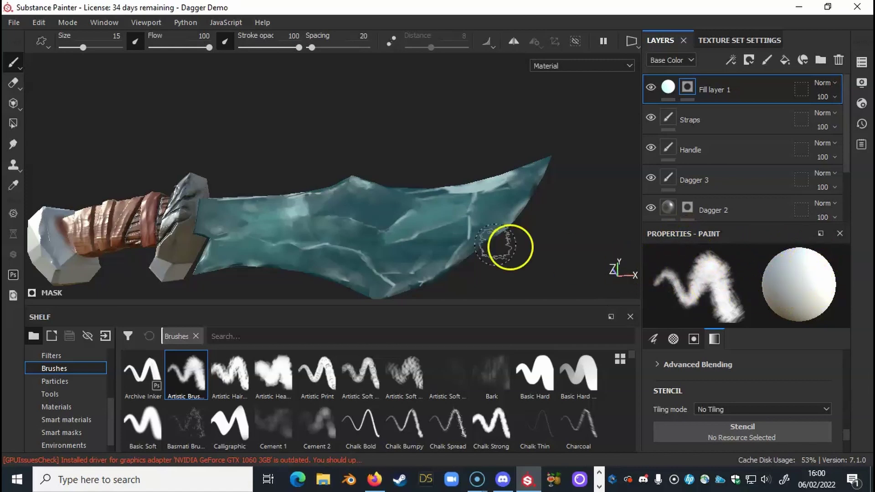
# Choose the Felt Tip Small brush for painting on the mask.
pyautogui.scroll(-5, 468, 412)
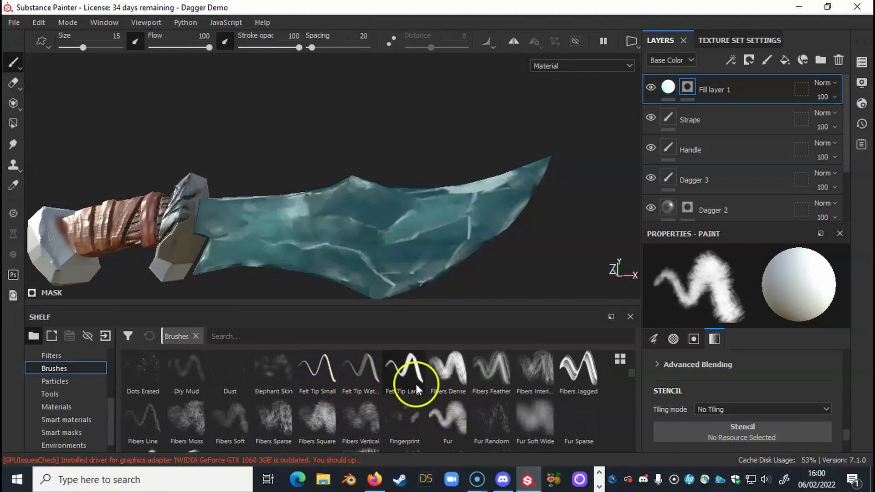
pyautogui.scroll(-3, 447, 384)
pyautogui.scroll(3, 450, 383)
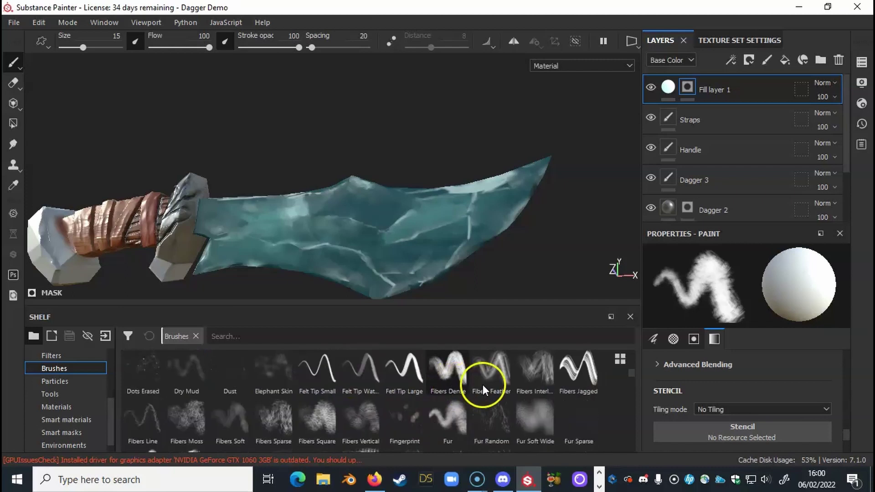
pyautogui.scroll(-3, 292, 392)
pyautogui.scroll(-3, 288, 393)
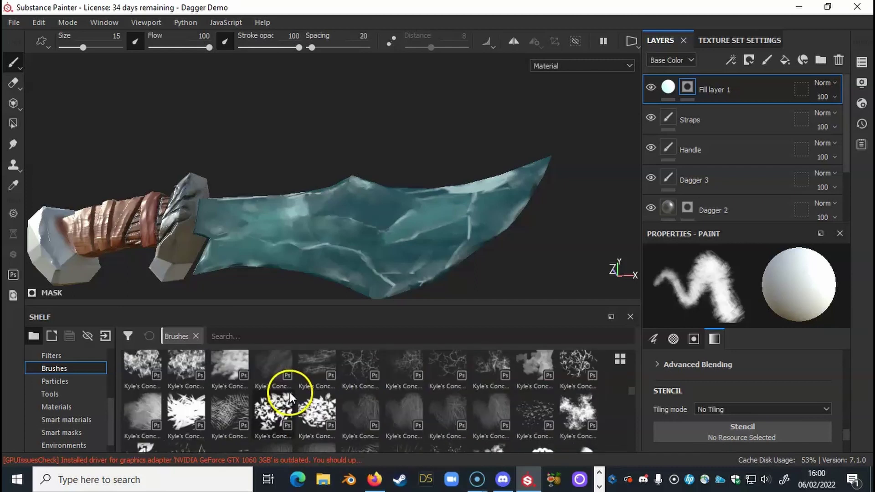
pyautogui.scroll(-3, 379, 401)
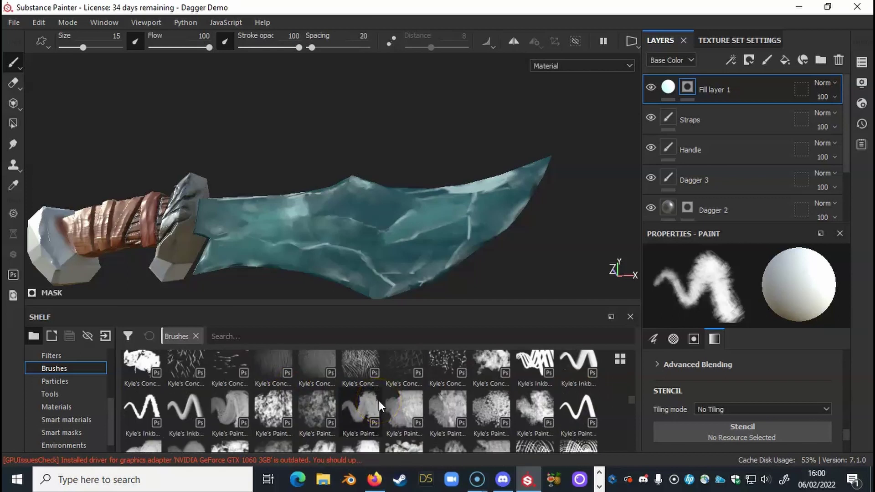
pyautogui.scroll(-3, 442, 385)
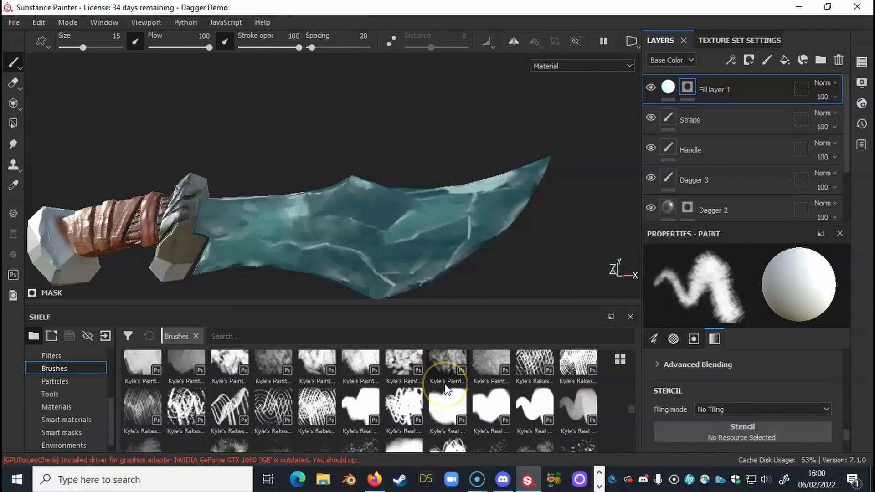
pyautogui.scroll(10, 444, 384)
pyautogui.click(329, 373)
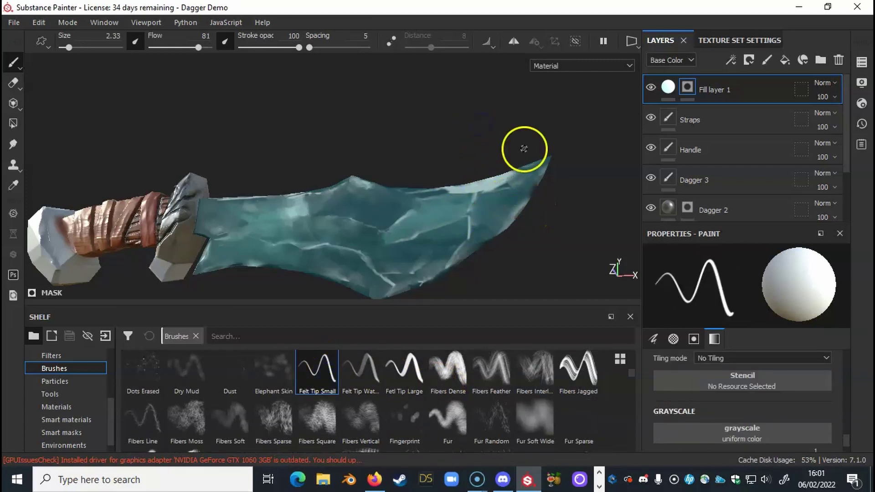
# Paint a glowing crack along the front half of the blade on the mask, with a web of thin branches reaching the tip.
pyautogui.keyDown('alt'); pyautogui.moveTo(485, 207); pyautogui.dragTo(471, 195); pyautogui.keyUp('alt')
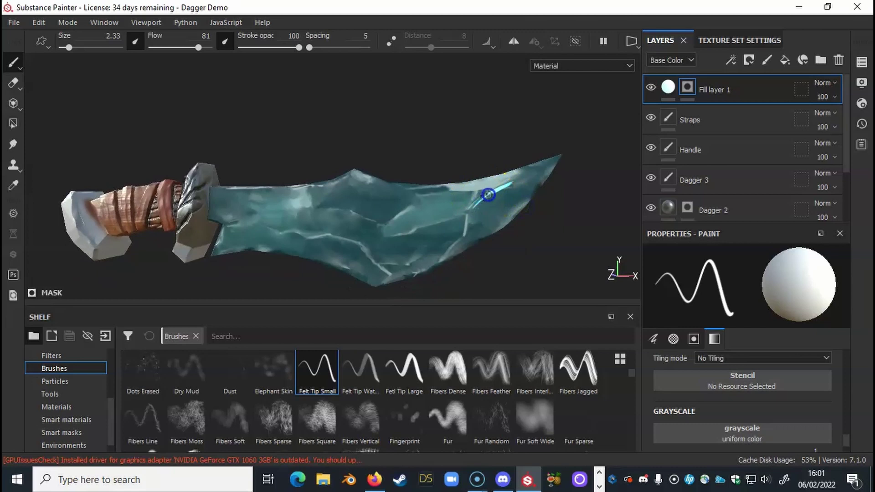
pyautogui.moveTo(467, 222); pyautogui.dragTo(450, 235)
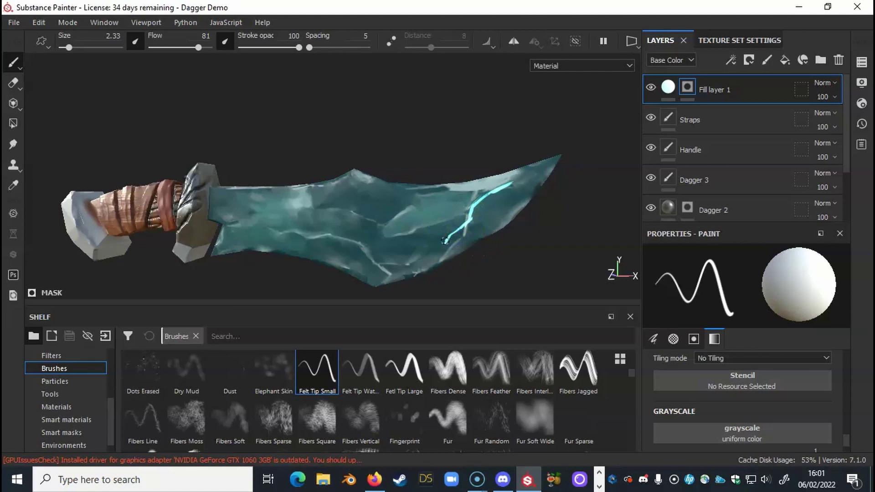
pyautogui.moveTo(480, 197)
pyautogui.keyDown('alt'); pyautogui.mouseDown()
pyautogui.moveTo(515, 234)
pyautogui.moveTo(520, 207)
pyautogui.moveTo(510, 190)
pyautogui.moveTo(529, 182)
pyautogui.moveTo(512, 183)
pyautogui.moveTo(519, 171)
pyautogui.mouseUp(); pyautogui.keyUp('alt')
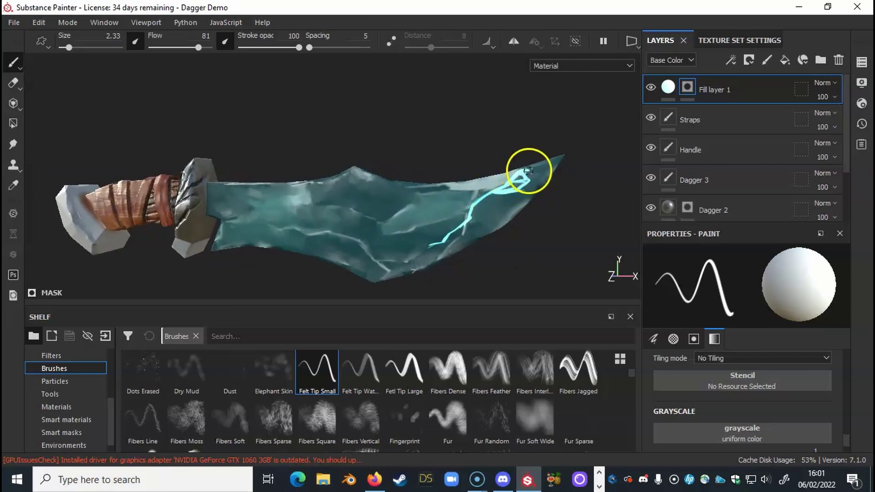
pyautogui.moveTo(534, 169)
pyautogui.mouseDown()
pyautogui.moveTo(551, 163)
pyautogui.moveTo(537, 165)
pyautogui.mouseUp()
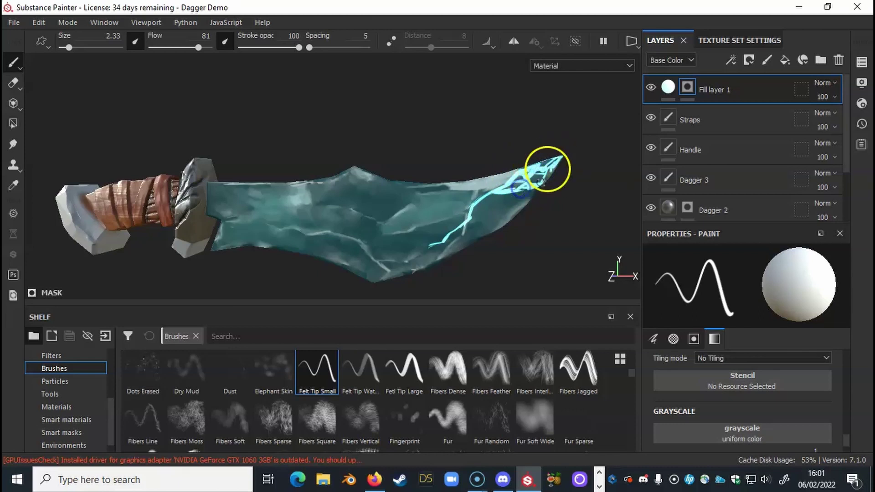
pyautogui.moveTo(528, 189)
pyautogui.mouseDown()
pyautogui.moveTo(496, 182)
pyautogui.moveTo(498, 229)
pyautogui.mouseUp()
pyautogui.moveTo(519, 195); pyautogui.dragTo(527, 191)
pyautogui.moveTo(536, 240)
pyautogui.keyDown('alt'); pyautogui.mouseDown()
pyautogui.moveTo(489, 217)
pyautogui.moveTo(512, 218)
pyautogui.mouseUp(); pyautogui.keyUp('alt')
pyautogui.moveTo(528, 190); pyautogui.dragTo(543, 191)
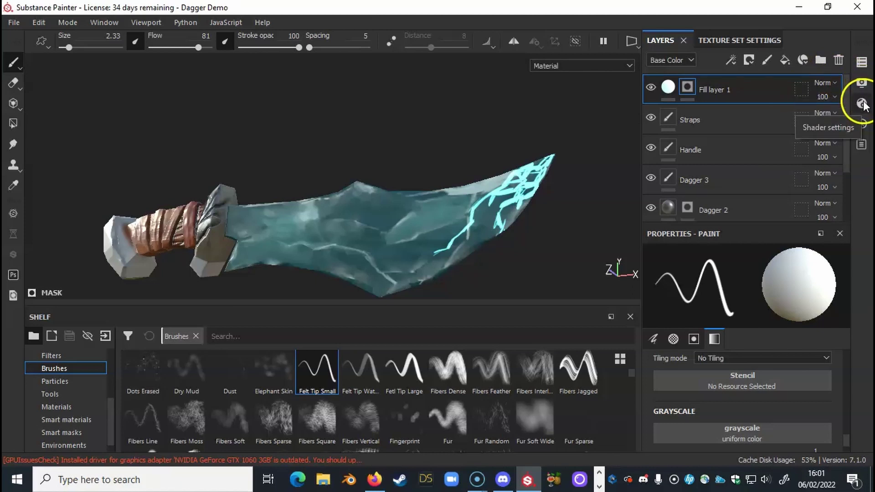
# Activate post effects in the display settings and enable Glare.
pyautogui.click(862, 84)
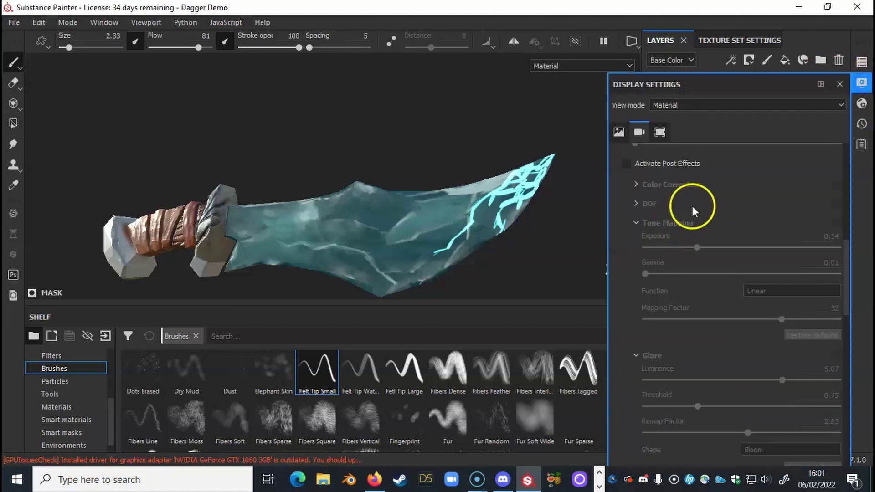
pyautogui.scroll(10, 676, 191)
pyautogui.scroll(-5, 694, 182)
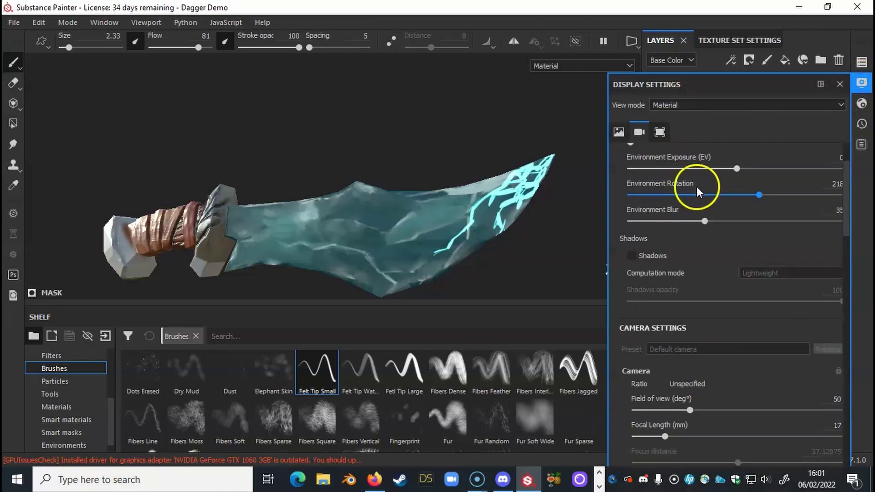
pyautogui.scroll(-2, 647, 321)
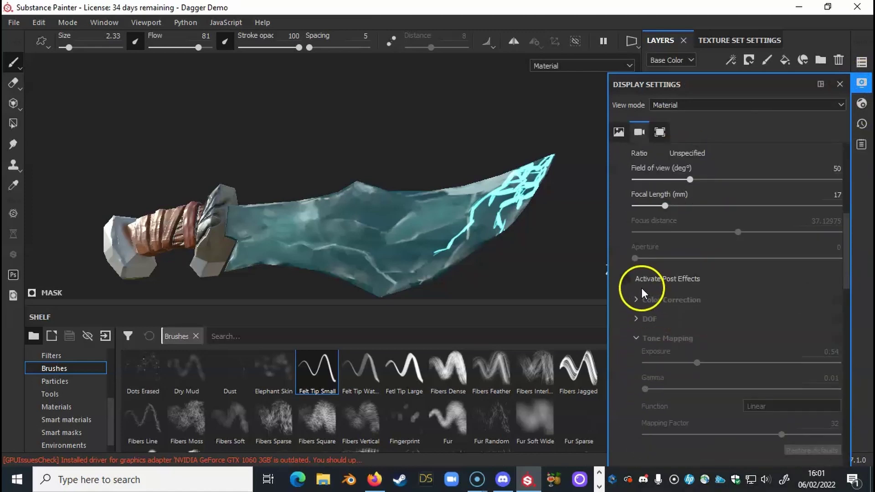
pyautogui.click(626, 278)
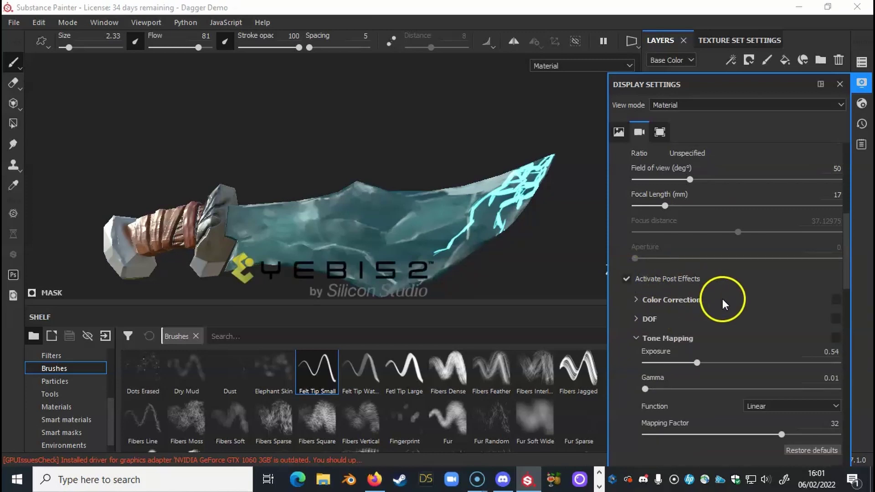
pyautogui.scroll(-2, 724, 301)
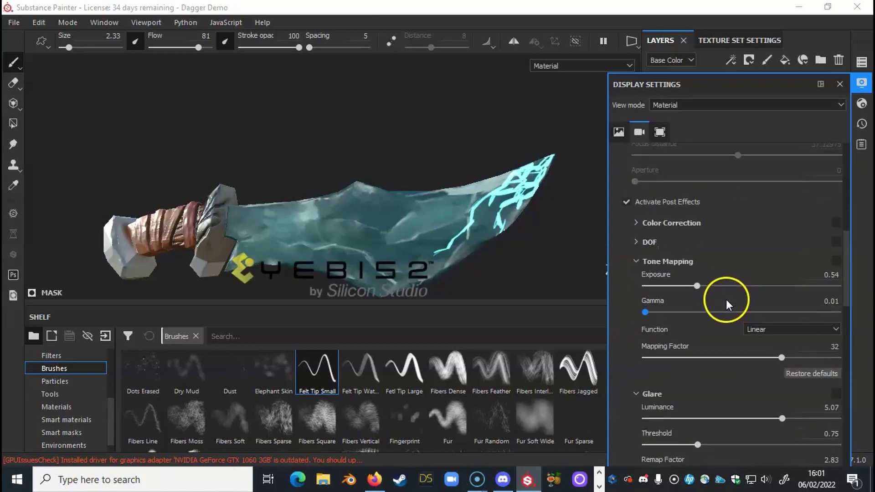
pyautogui.scroll(-2, 798, 392)
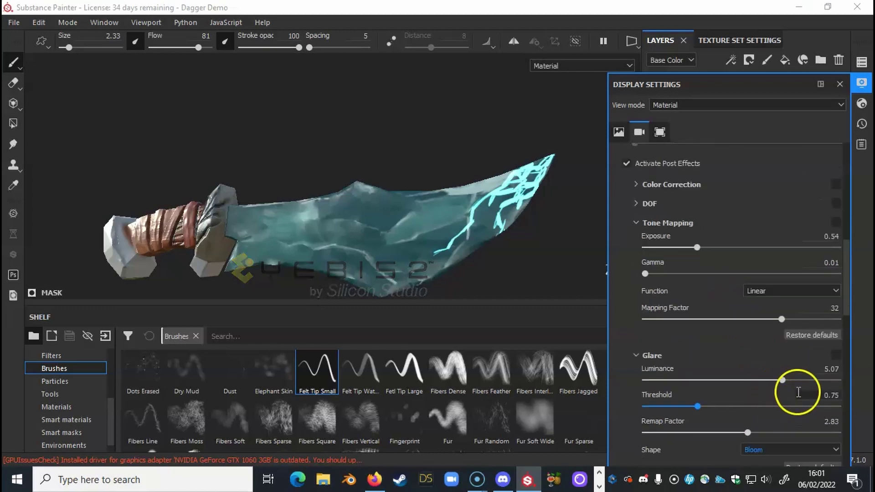
pyautogui.click(836, 356)
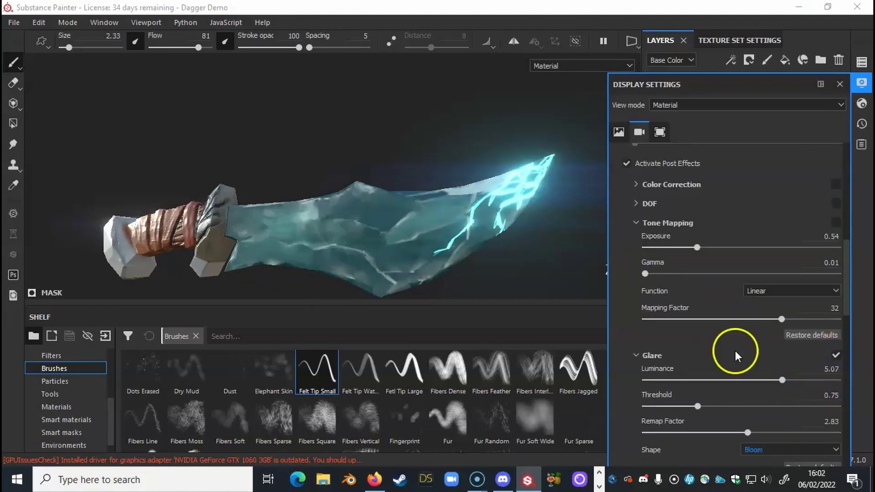
pyautogui.keyDown('alt'); pyautogui.moveTo(415, 221); pyautogui.dragTo(462, 229); pyautogui.keyUp('alt')
# Change the glare shape to Lens Flare and view its effect on the blade.
pyautogui.scroll(-2, 774, 402)
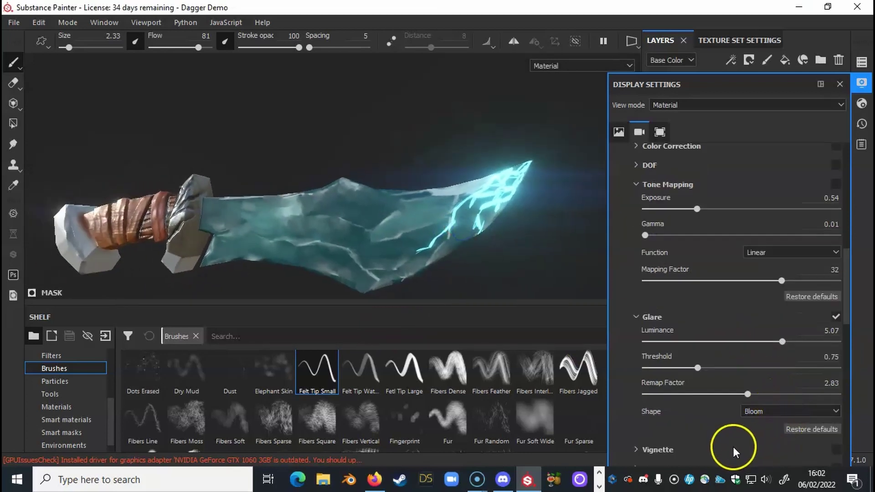
pyautogui.keyDown('alt'); pyautogui.moveTo(459, 228); pyautogui.dragTo(444, 241); pyautogui.keyUp('alt')
pyautogui.click(818, 409)
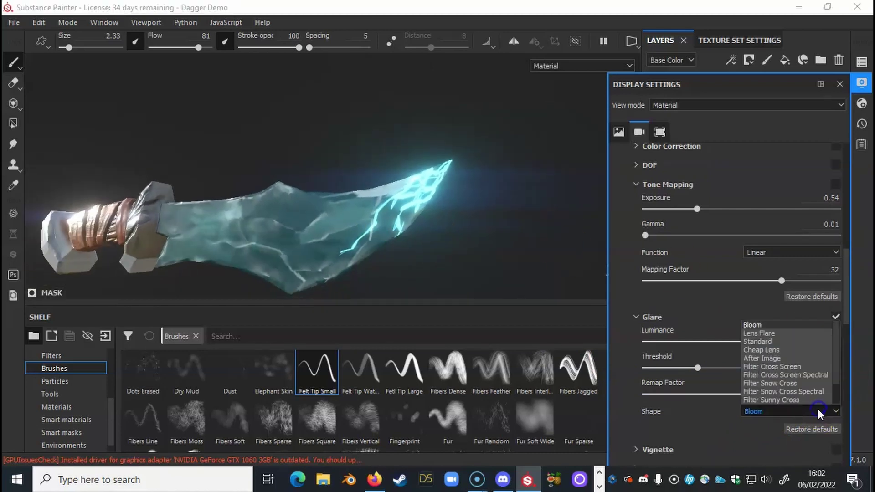
pyautogui.click(768, 332)
pyautogui.keyDown('alt'); pyautogui.moveTo(432, 222); pyautogui.dragTo(387, 119); pyautogui.keyUp('alt')
# Set the glare luminance to 5.03, the threshold to 0.43 and the remap factor to 2.69.
pyautogui.moveTo(782, 341); pyautogui.dragTo(784, 343)
pyautogui.moveTo(697, 368); pyautogui.dragTo(685, 367)
pyautogui.keyDown('alt'); pyautogui.moveTo(387, 237); pyautogui.dragTo(410, 230); pyautogui.keyUp('alt')
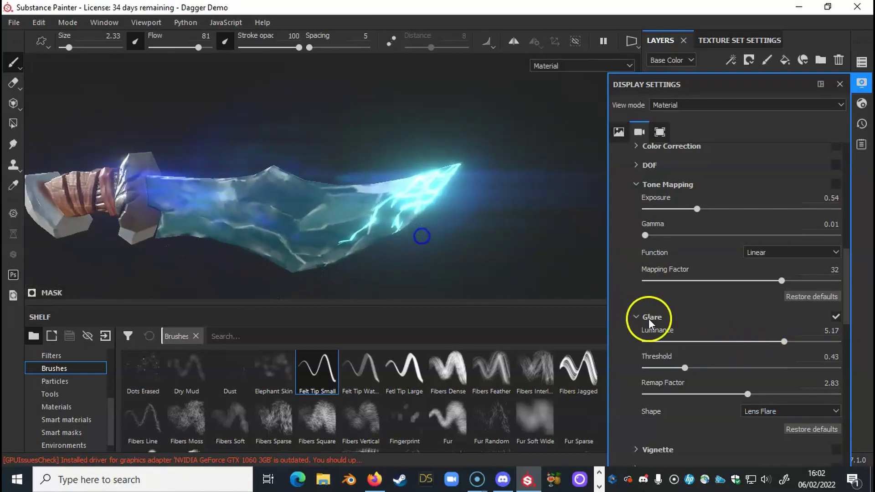
pyautogui.moveTo(781, 342)
pyautogui.mouseDown()
pyautogui.moveTo(750, 339)
pyautogui.moveTo(781, 341)
pyautogui.mouseUp()
pyautogui.click(747, 394)
pyautogui.moveTo(747, 394); pyautogui.dragTo(744, 392)
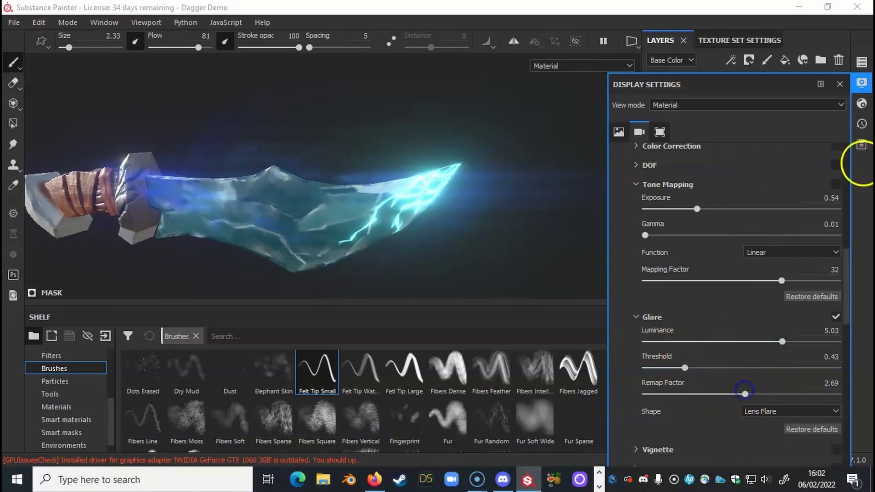
# Set the main shader's emissive intensity to 12.01, then return to the display settings.
pyautogui.click(861, 105)
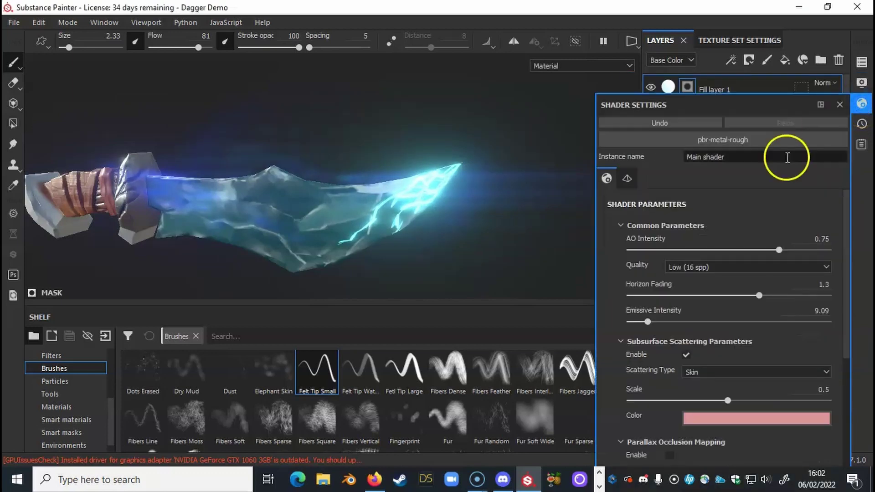
pyautogui.moveTo(646, 320); pyautogui.dragTo(652, 302)
pyautogui.keyDown('alt'); pyautogui.moveTo(455, 248); pyautogui.dragTo(498, 244); pyautogui.keyUp('alt')
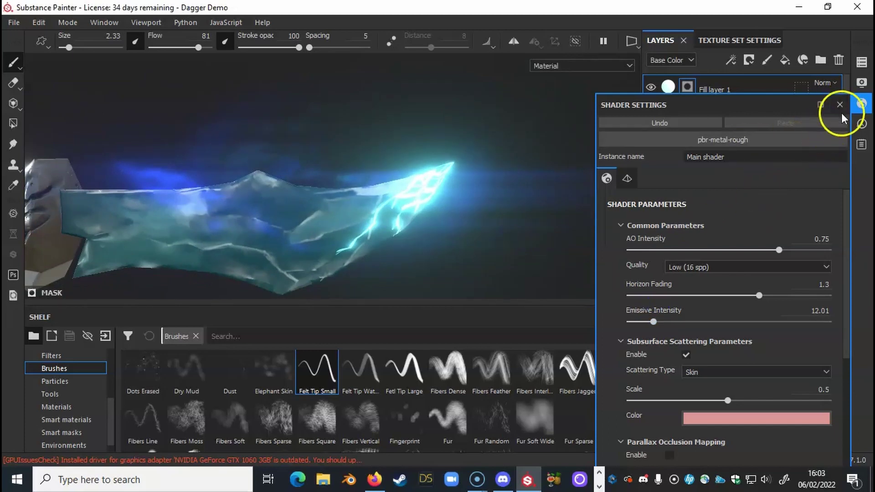
pyautogui.click(861, 84)
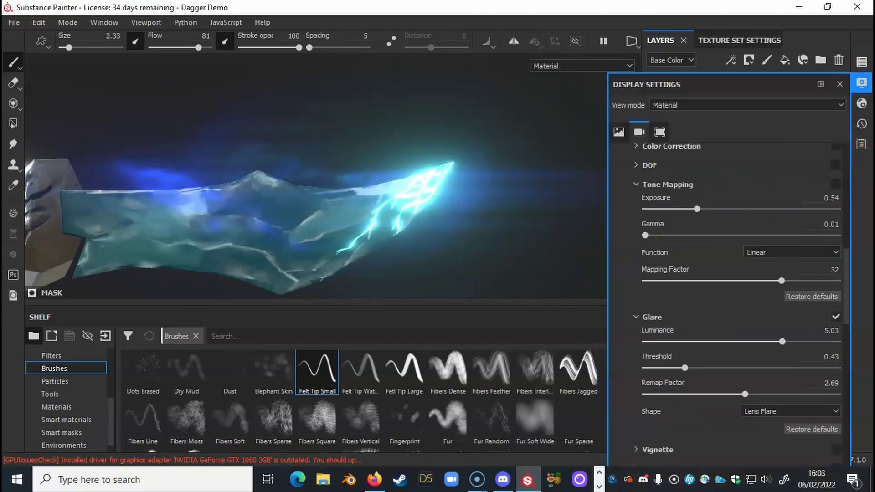
# Paint more emissive cracks in the blade mask, extending the glow from the tip and along the lower cutting edge.
pyautogui.keyDown('alt'); pyautogui.moveTo(406, 228); pyautogui.dragTo(383, 181); pyautogui.keyUp('alt')
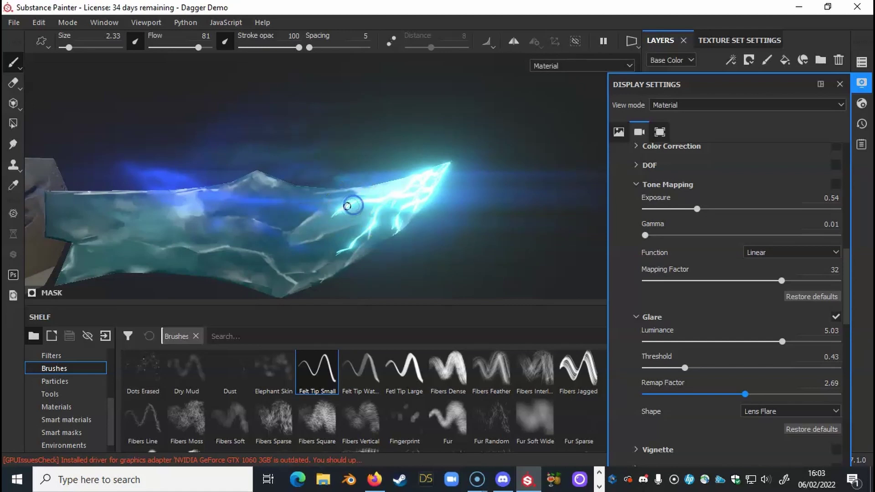
pyautogui.keyDown('alt'); pyautogui.moveTo(382, 226); pyautogui.dragTo(328, 215); pyautogui.keyUp('alt')
pyautogui.keyDown('alt'); pyautogui.moveTo(410, 200); pyautogui.dragTo(388, 213); pyautogui.keyUp('alt')
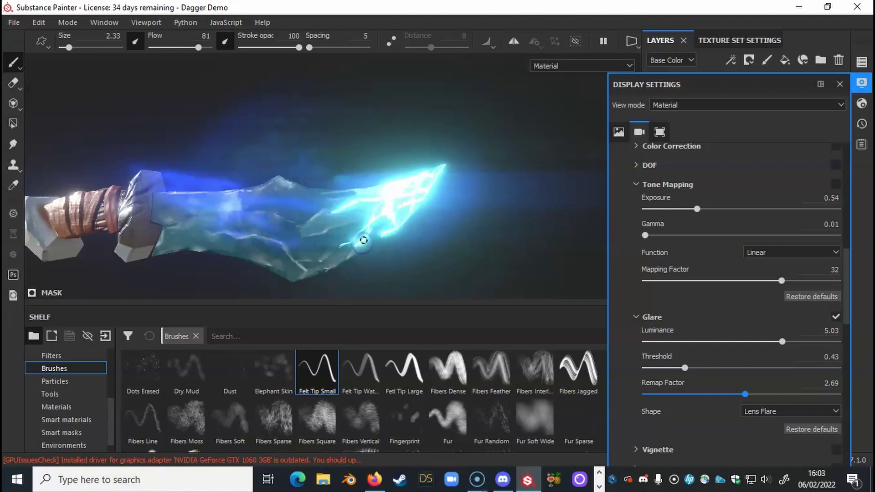
pyautogui.moveTo(351, 256)
pyautogui.mouseDown()
pyautogui.moveTo(291, 283)
pyautogui.moveTo(335, 250)
pyautogui.mouseUp()
pyautogui.moveTo(265, 286)
pyautogui.mouseDown()
pyautogui.moveTo(276, 293)
pyautogui.moveTo(214, 267)
pyautogui.mouseUp()
# Smudge the mask along the blade's lower edge to soften the emissive glow, and review the dagger from several angles.
pyautogui.moveTo(368, 257)
pyautogui.keyDown('alt'); pyautogui.mouseDown()
pyautogui.moveTo(351, 273)
pyautogui.moveTo(478, 220)
pyautogui.moveTo(445, 230)
pyautogui.moveTo(314, 223)
pyautogui.moveTo(309, 250)
pyautogui.moveTo(286, 259)
pyautogui.moveTo(295, 251)
pyautogui.moveTo(222, 246)
pyautogui.moveTo(288, 248)
pyautogui.moveTo(284, 218)
pyautogui.mouseUp(); pyautogui.keyUp('alt')
pyautogui.click(10, 144)
pyautogui.moveTo(254, 257)
pyautogui.mouseDown()
pyautogui.moveTo(344, 241)
pyautogui.moveTo(324, 236)
pyautogui.moveTo(348, 239)
pyautogui.moveTo(351, 224)
pyautogui.moveTo(377, 231)
pyautogui.moveTo(351, 248)
pyautogui.moveTo(313, 252)
pyautogui.moveTo(383, 242)
pyautogui.mouseUp()
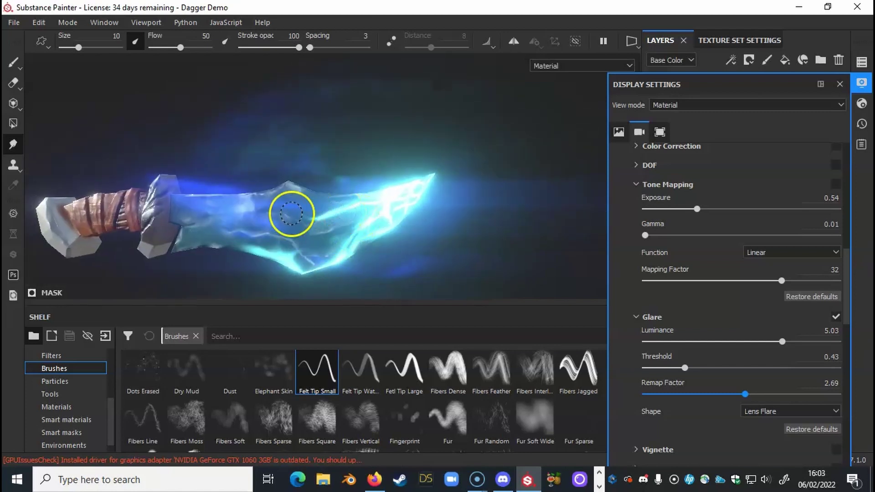
pyautogui.keyDown('alt'); pyautogui.moveTo(320, 219); pyautogui.dragTo(332, 201); pyautogui.keyUp('alt')
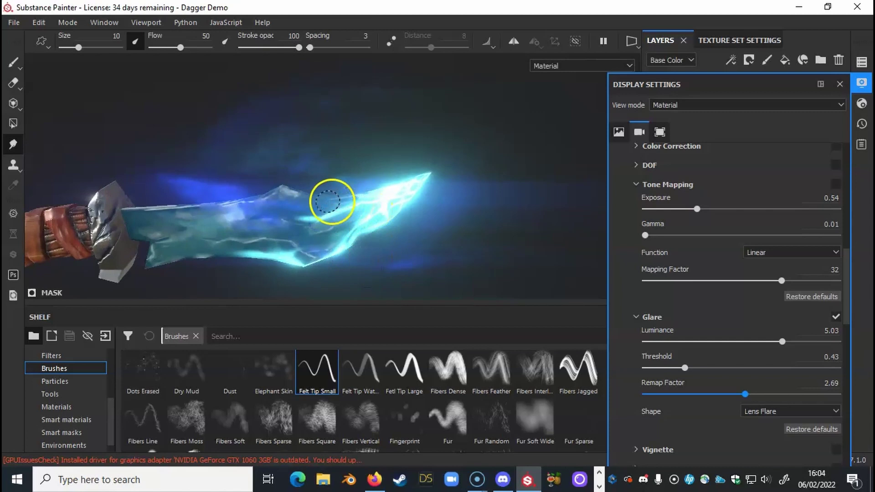
pyautogui.moveTo(391, 204)
pyautogui.keyDown('alt'); pyautogui.mouseDown()
pyautogui.moveTo(334, 197)
pyautogui.moveTo(377, 210)
pyautogui.mouseUp(); pyautogui.keyUp('alt')
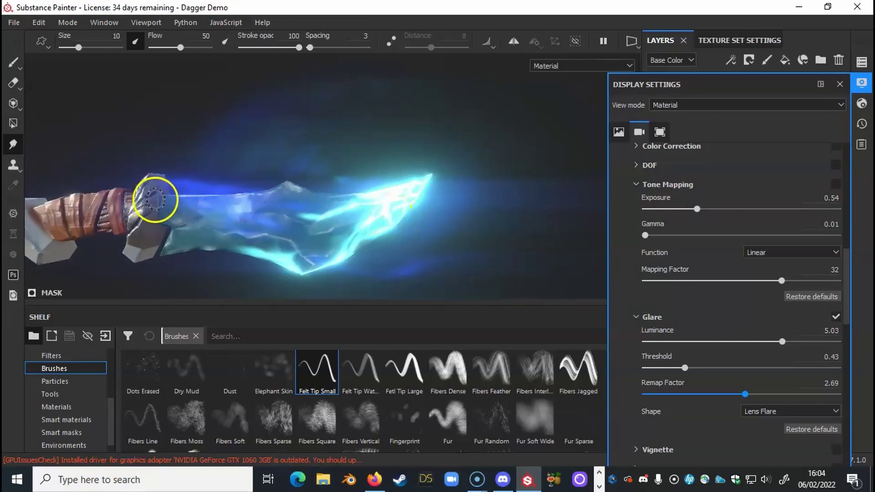
pyautogui.moveTo(396, 215)
pyautogui.keyDown('alt'); pyautogui.mouseDown()
pyautogui.moveTo(361, 211)
pyautogui.moveTo(416, 228)
pyautogui.moveTo(396, 246)
pyautogui.moveTo(441, 250)
pyautogui.moveTo(326, 246)
pyautogui.moveTo(308, 202)
pyautogui.moveTo(438, 243)
pyautogui.moveTo(418, 254)
pyautogui.moveTo(471, 246)
pyautogui.moveTo(296, 238)
pyautogui.moveTo(333, 211)
pyautogui.moveTo(390, 244)
pyautogui.moveTo(359, 257)
pyautogui.moveTo(312, 248)
pyautogui.moveTo(343, 249)
pyautogui.mouseUp(); pyautogui.keyUp('alt')
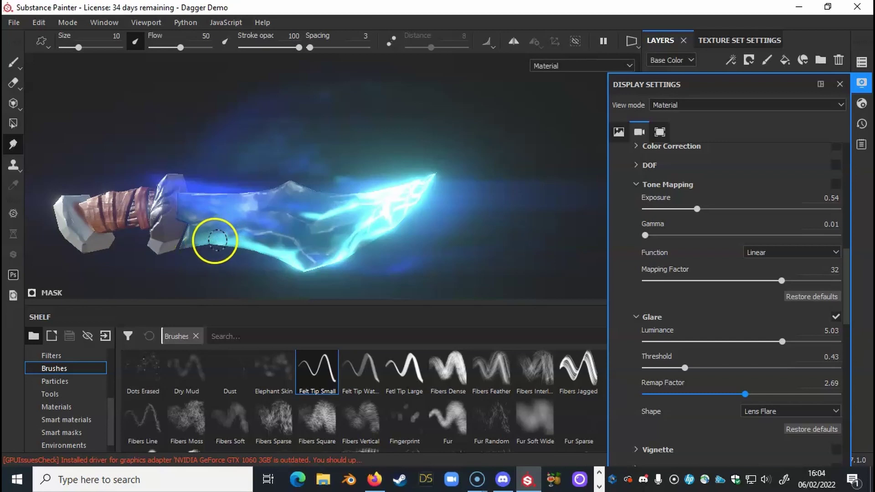
pyautogui.moveTo(367, 236)
pyautogui.keyDown('alt'); pyautogui.mouseDown()
pyautogui.moveTo(388, 234)
pyautogui.moveTo(398, 215)
pyautogui.moveTo(521, 211)
pyautogui.moveTo(398, 240)
pyautogui.moveTo(408, 248)
pyautogui.moveTo(396, 228)
pyautogui.moveTo(411, 230)
pyautogui.mouseUp(); pyautogui.keyUp('alt')
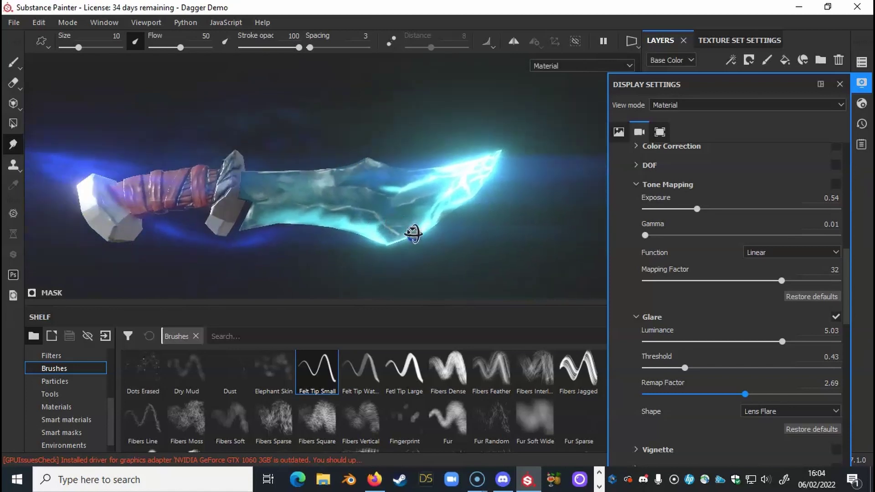